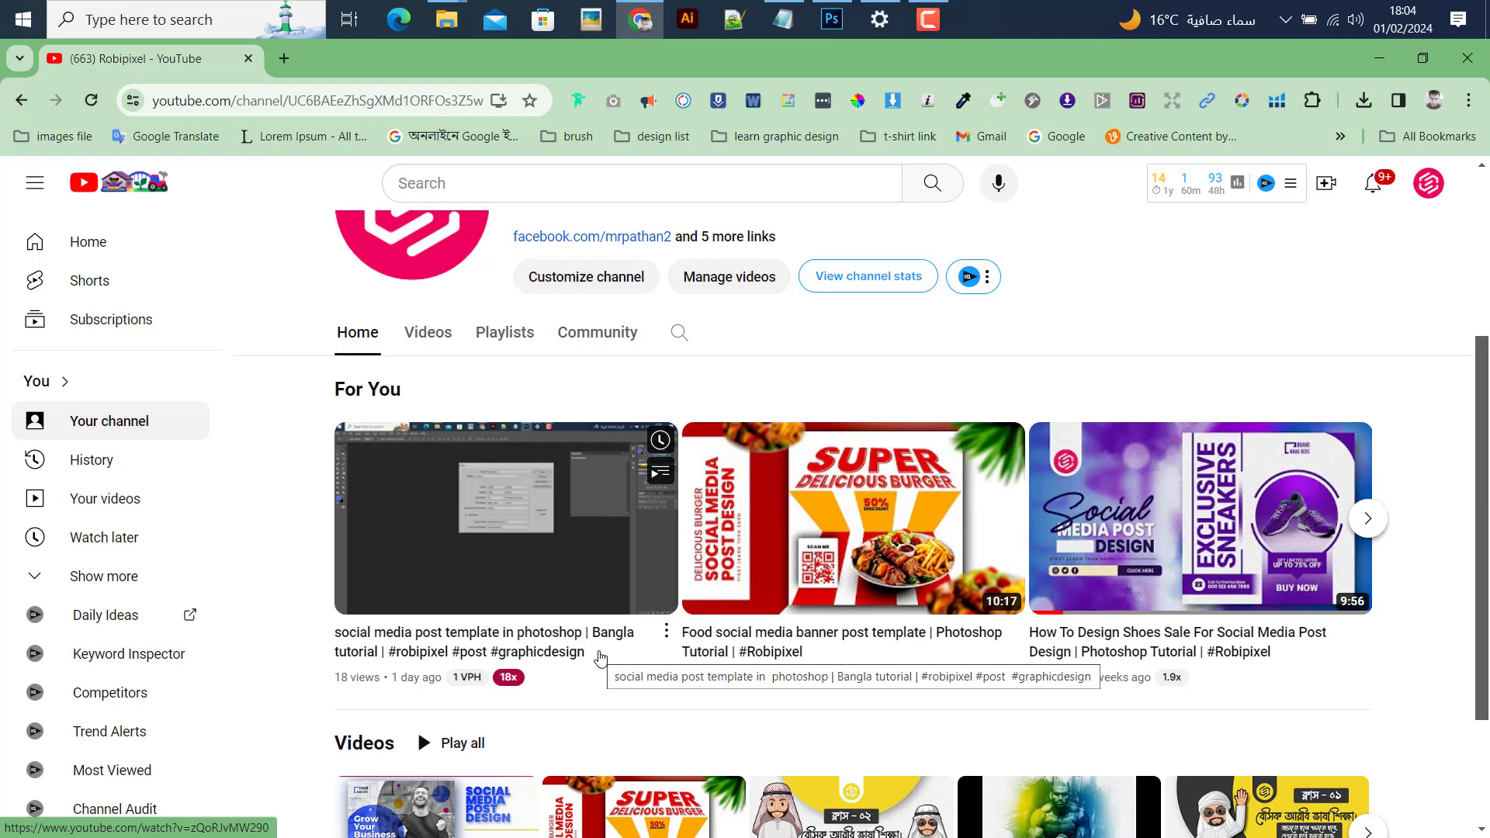
# - Look over the channel page, then switch to Photoshop and examine the finished poster in Untitled-2.psd
pyautogui.scroll(3, 656, 489)
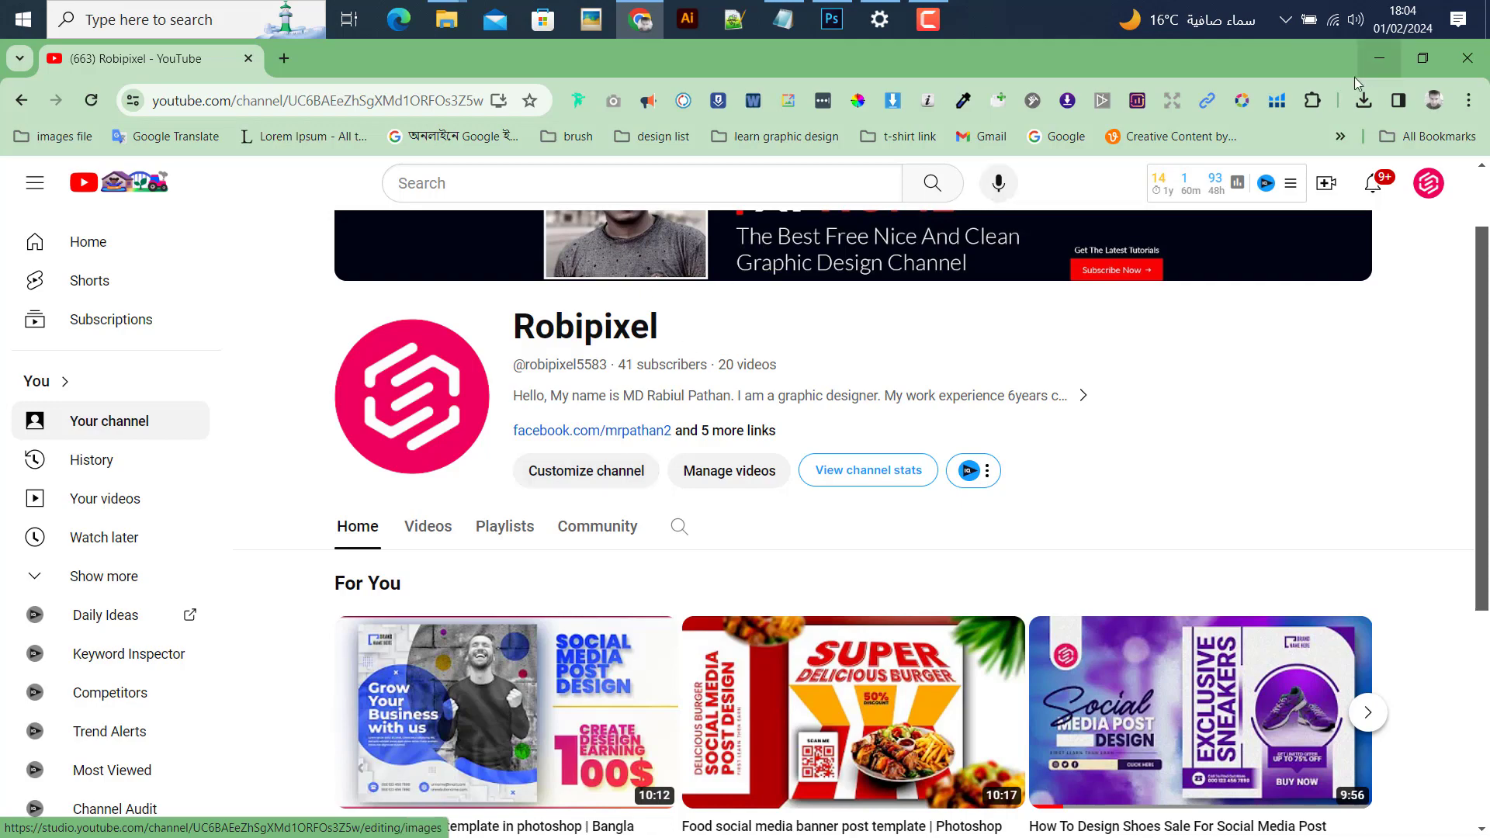
pyautogui.click(1380, 61)
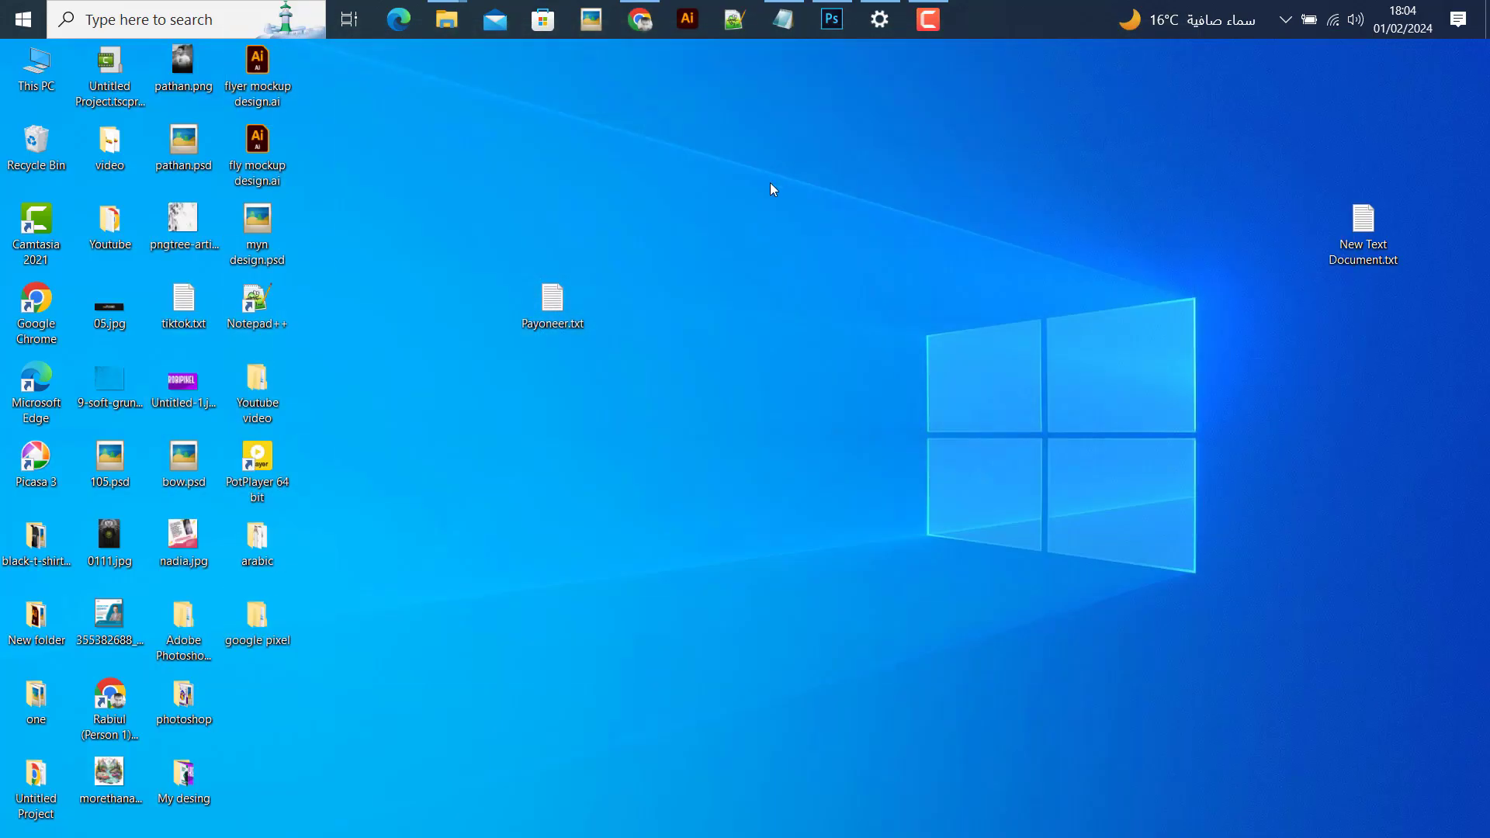
pyautogui.click(831, 19)
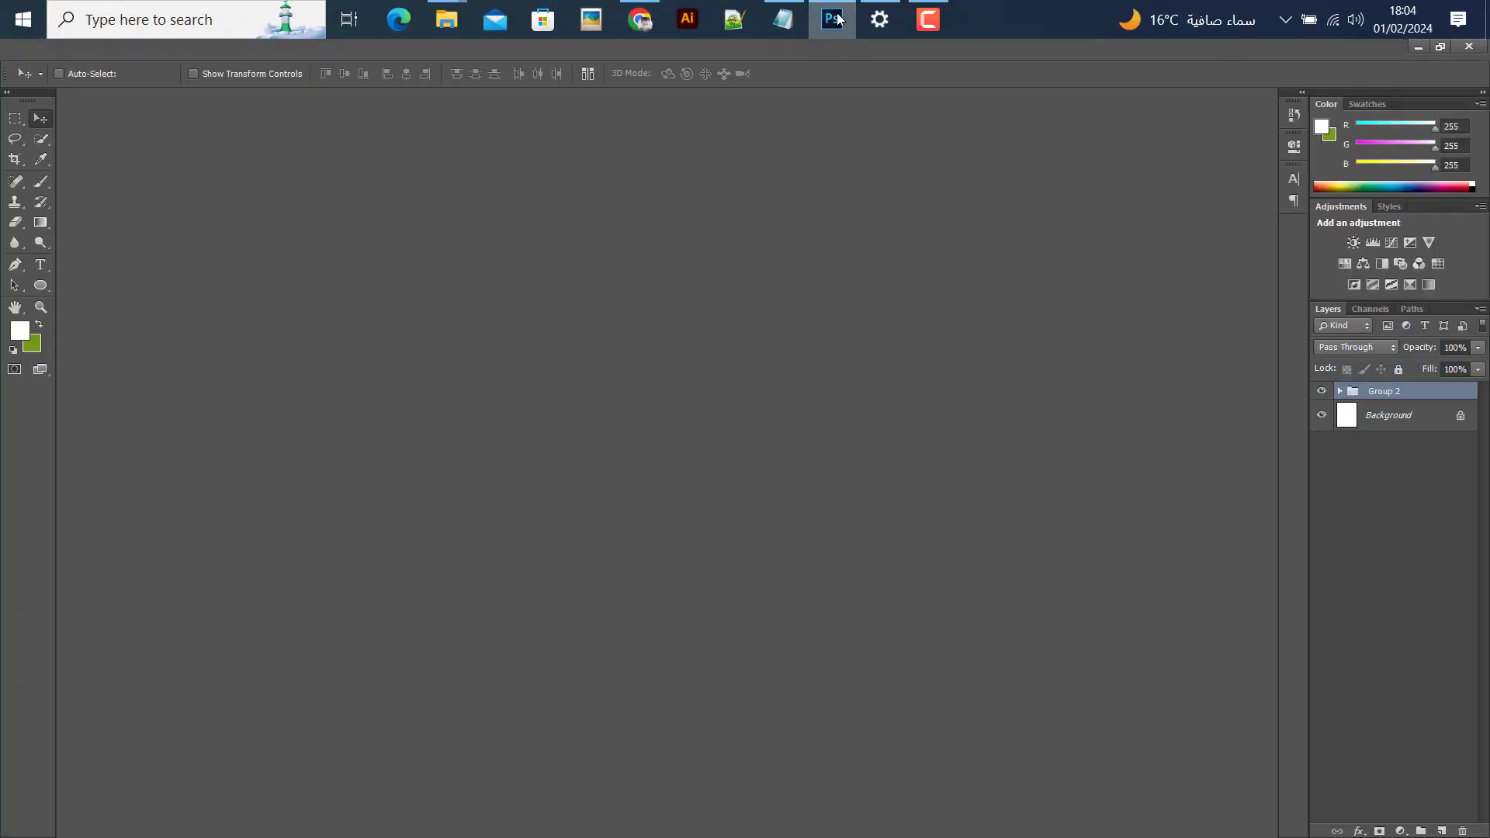
pyautogui.scroll(3, 688, 411)
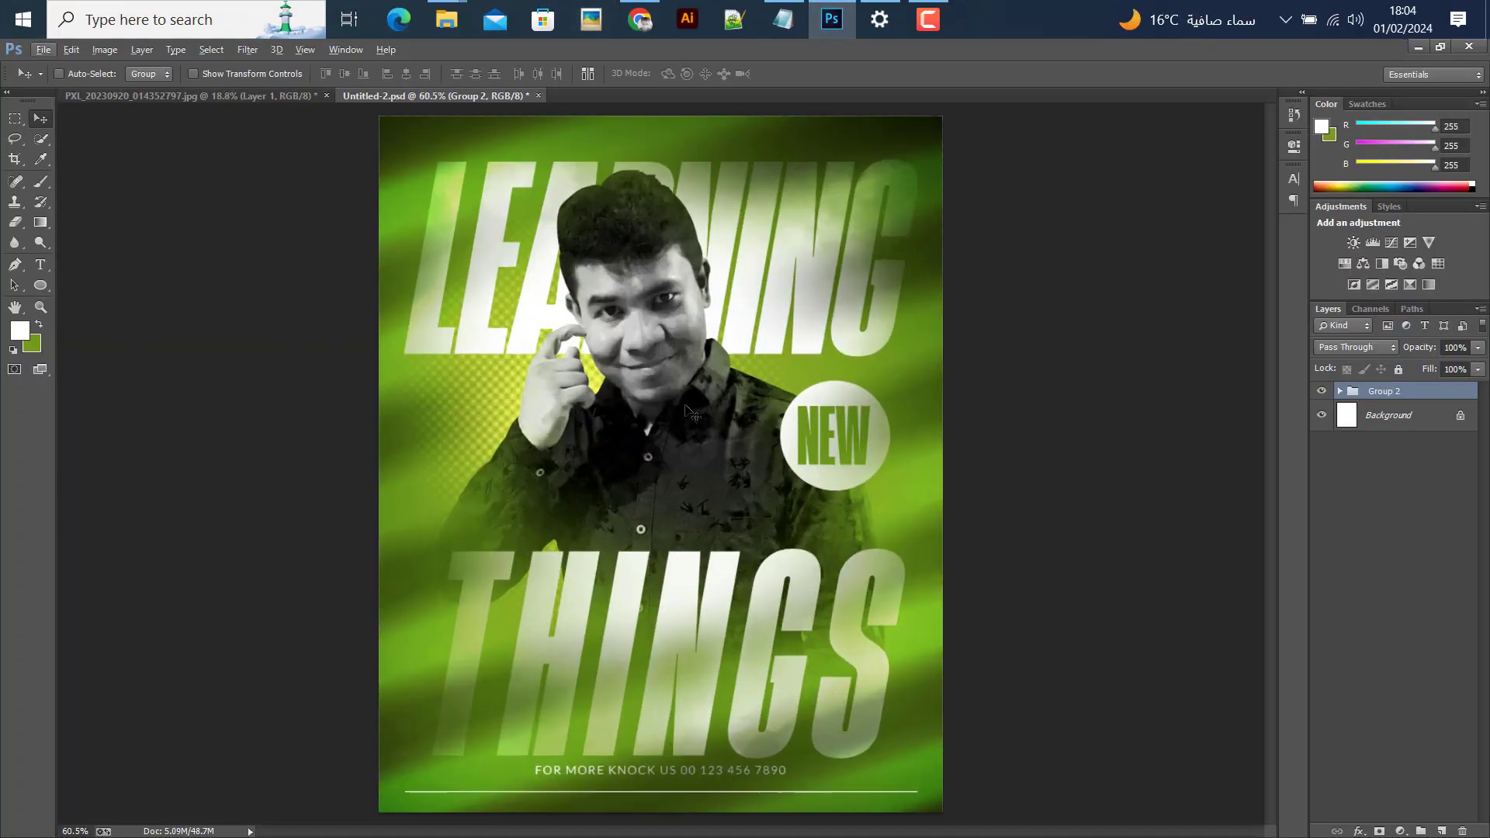
pyautogui.scroll(-1, 644, 414)
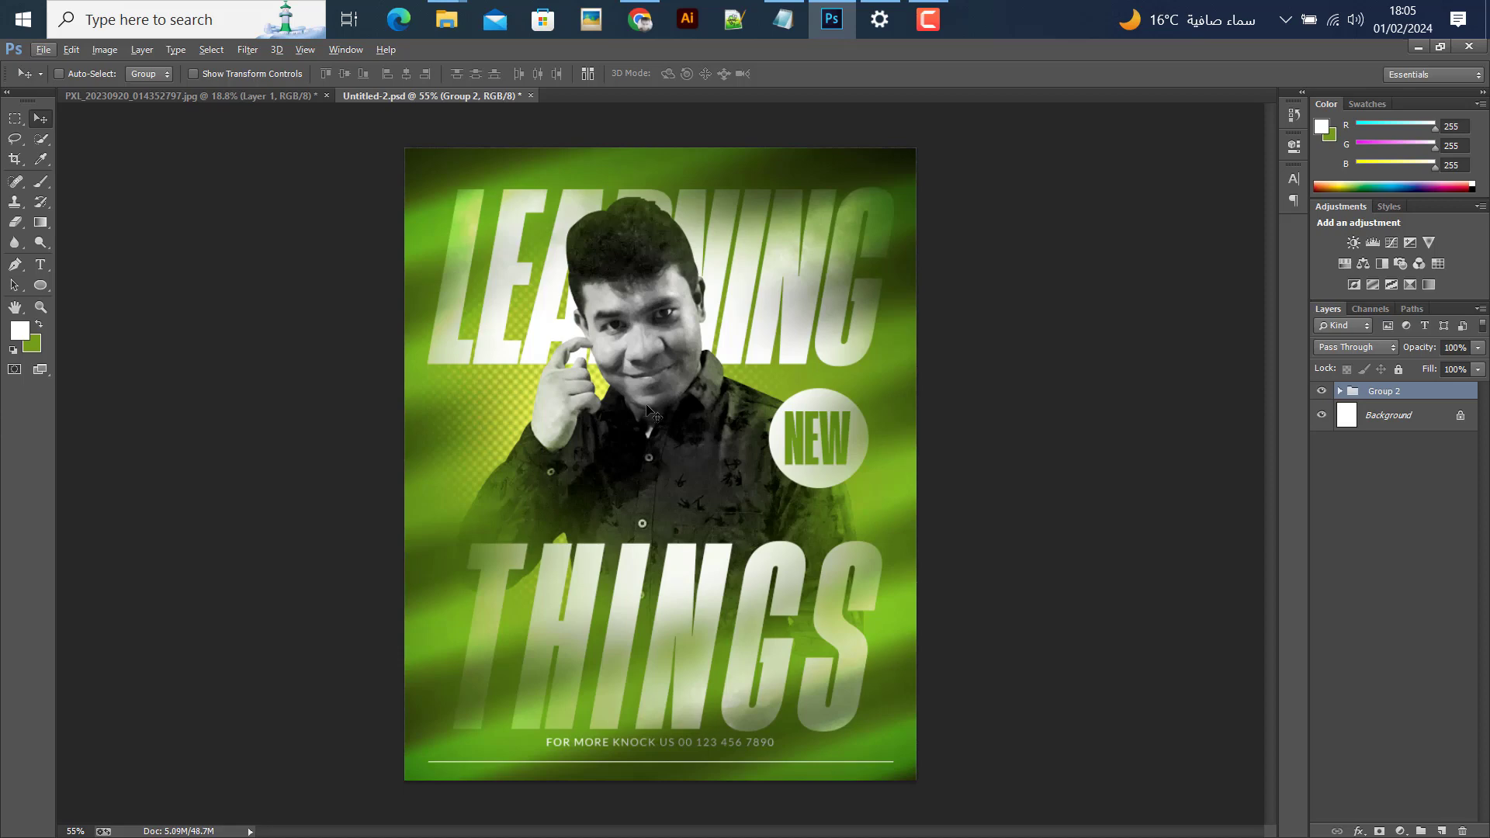
# - Compare the original photo with the background-free cut-out in the portrait document by toggling the two layers' visibility
pyautogui.click(198, 100)
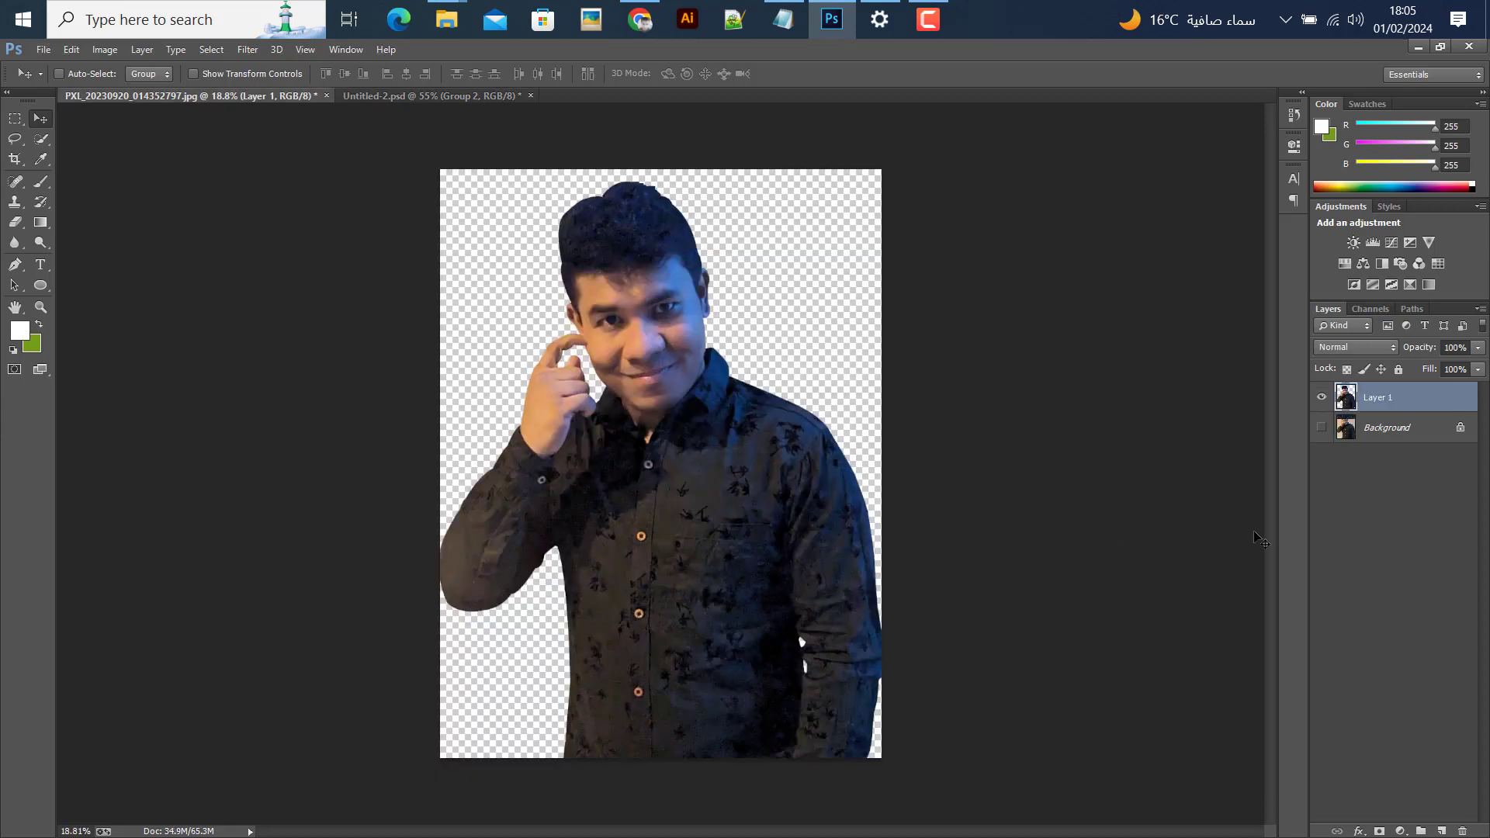
pyautogui.click(1321, 398)
pyautogui.click(1322, 428)
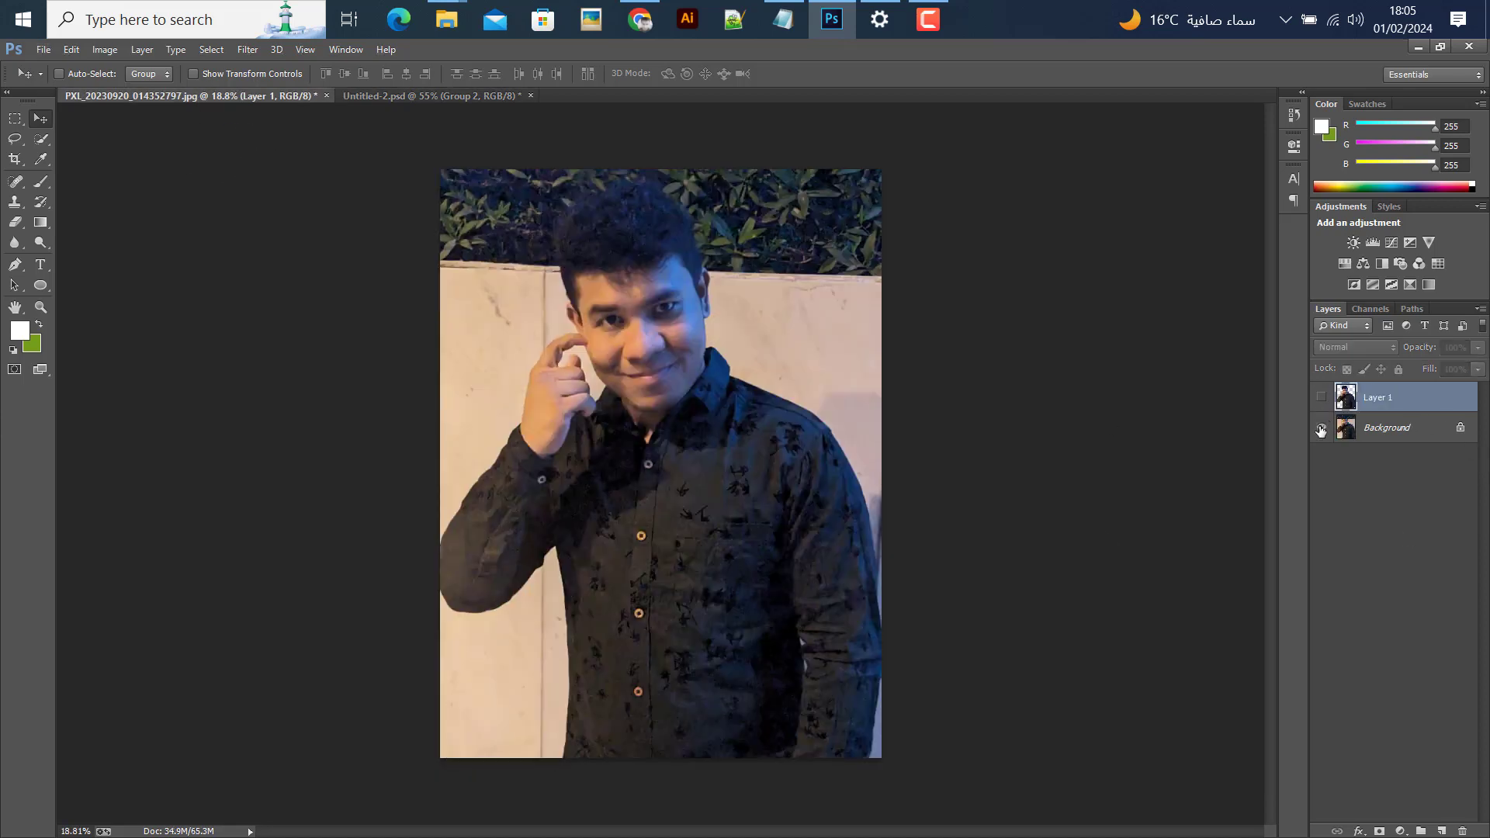
pyautogui.click(1322, 428)
pyautogui.click(1322, 398)
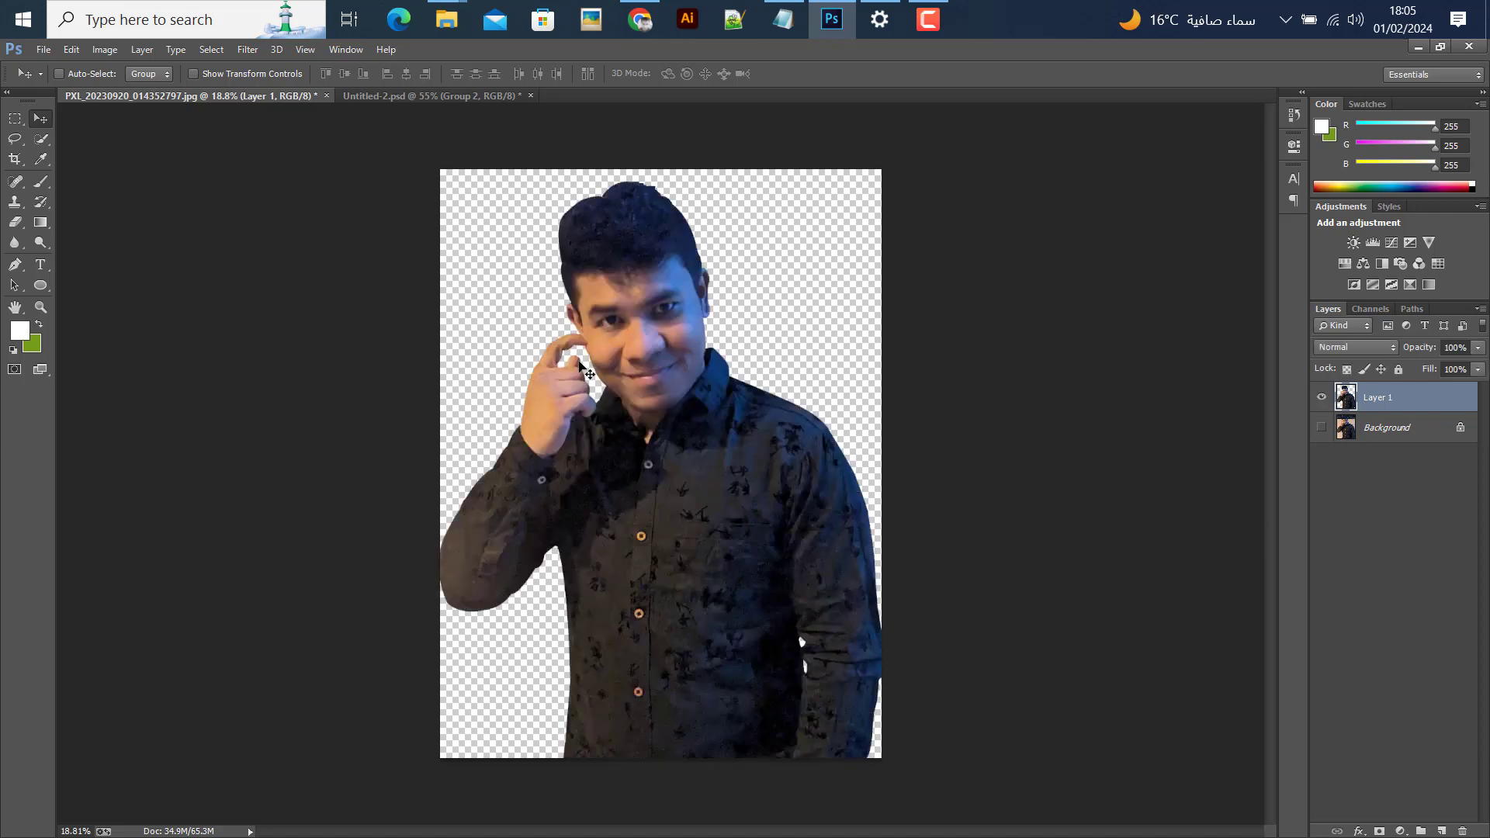
# - Create a new portrait-format document 1200 pixels wide with a resolution of 300 pixels/inch and a white background
pyautogui.click(43, 49)
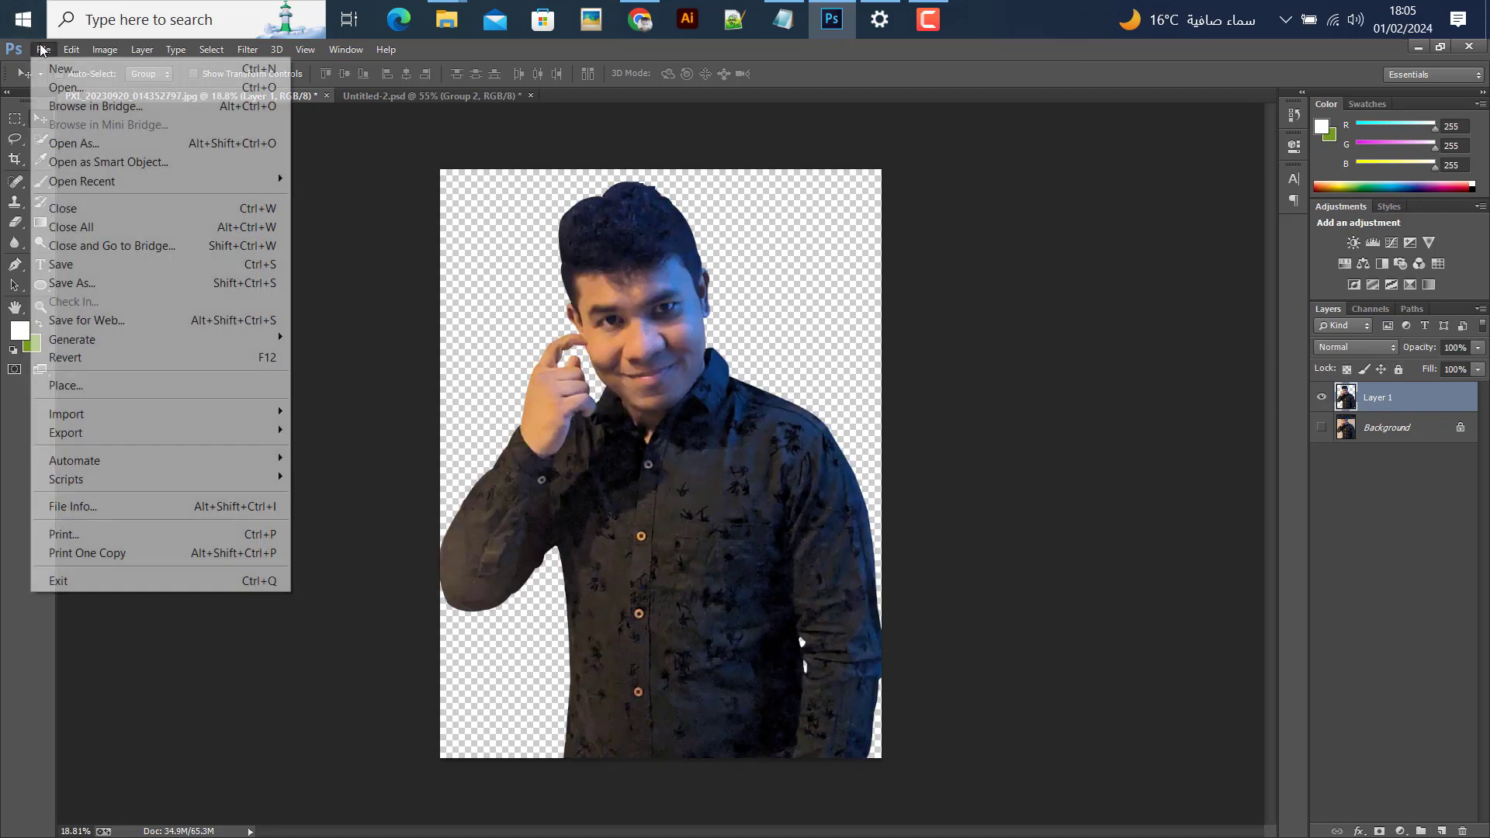
pyautogui.click(59, 67)
pyautogui.press('Tab')
pyautogui.press('Tab')
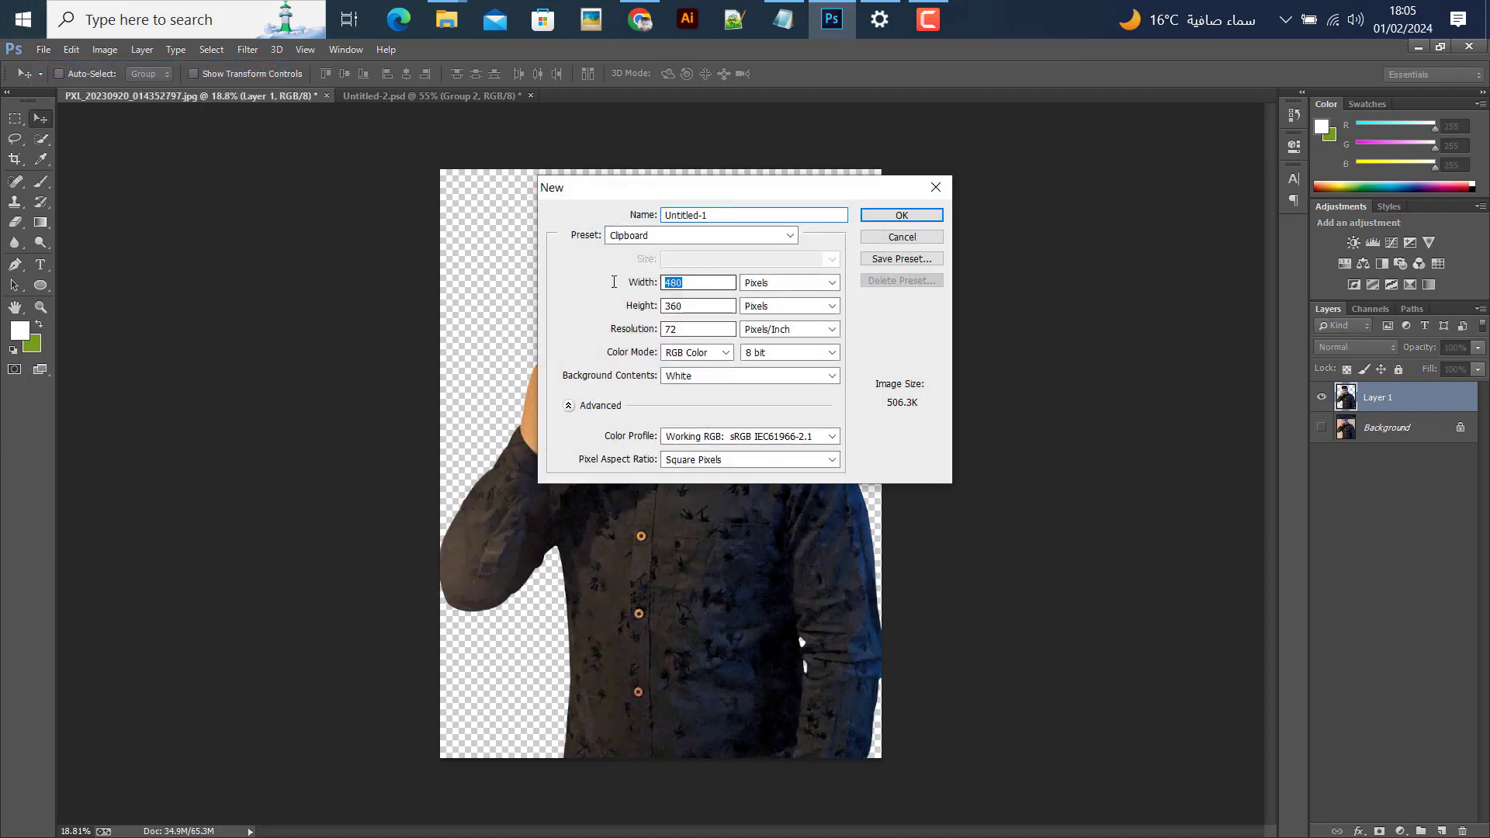
pyautogui.write('1200')
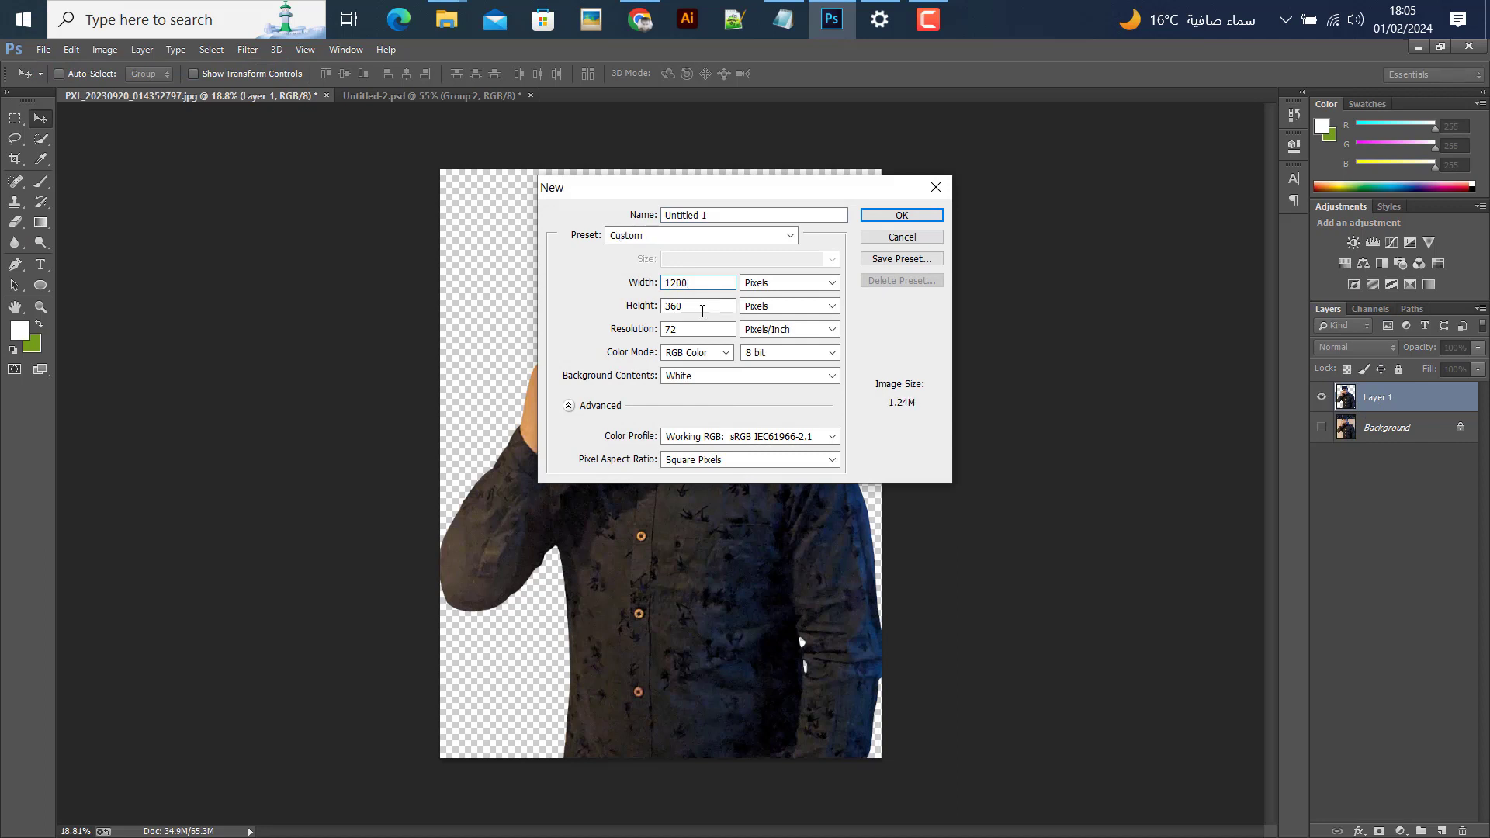
pyautogui.press('Tab')
pyautogui.press('Tab')
pyautogui.write('300')
pyautogui.click(912, 212)
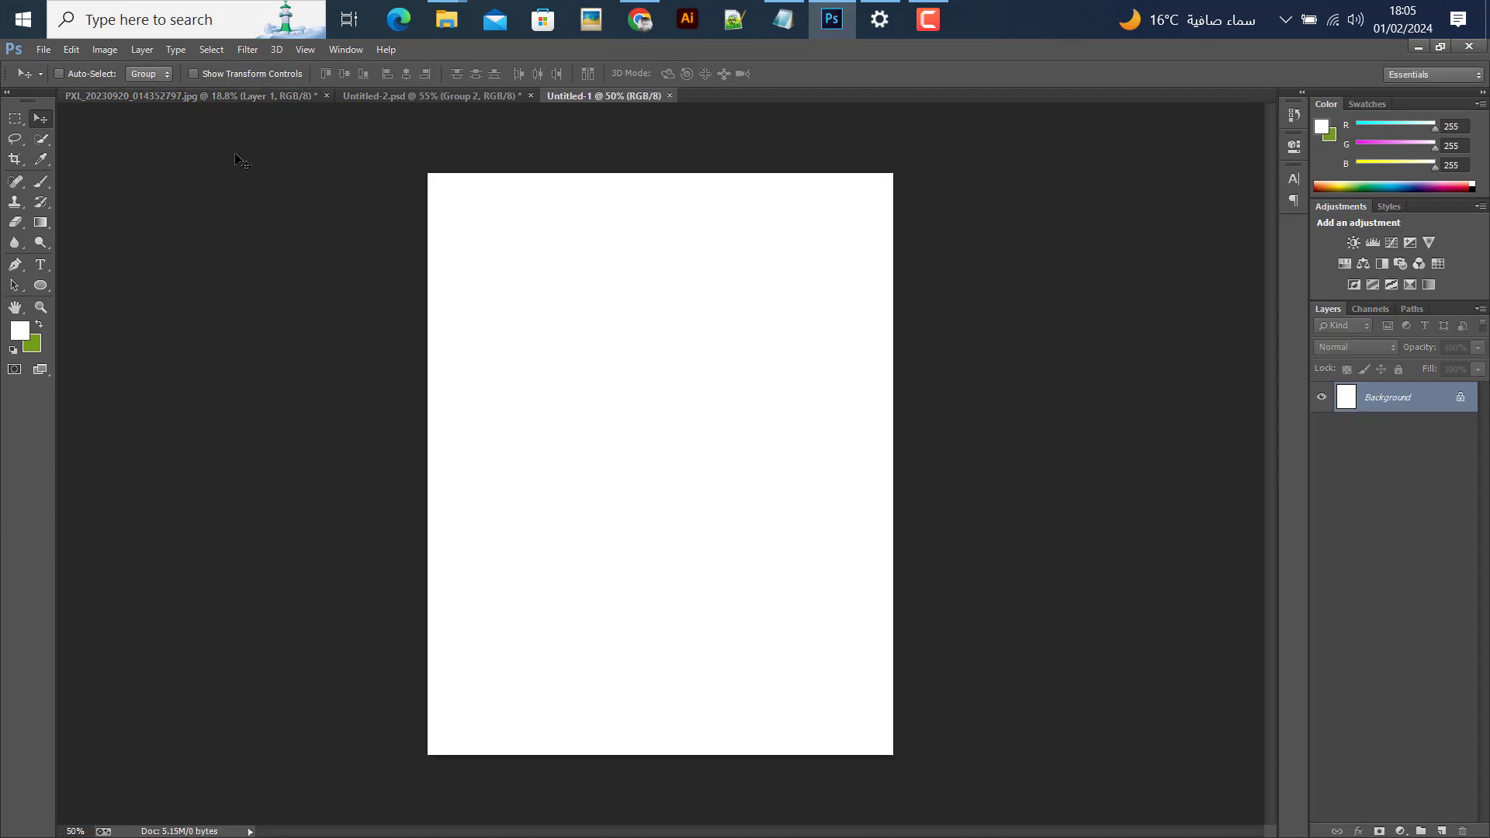
# - Bring the cut-out portrait from the photo document into the new document and convert its layer to a smart object
pyautogui.click(194, 99)
pyautogui.moveTo(694, 489)
pyautogui.mouseDown()
pyautogui.moveTo(665, 200)
pyautogui.moveTo(581, 98)
pyautogui.moveTo(675, 499)
pyautogui.mouseUp()
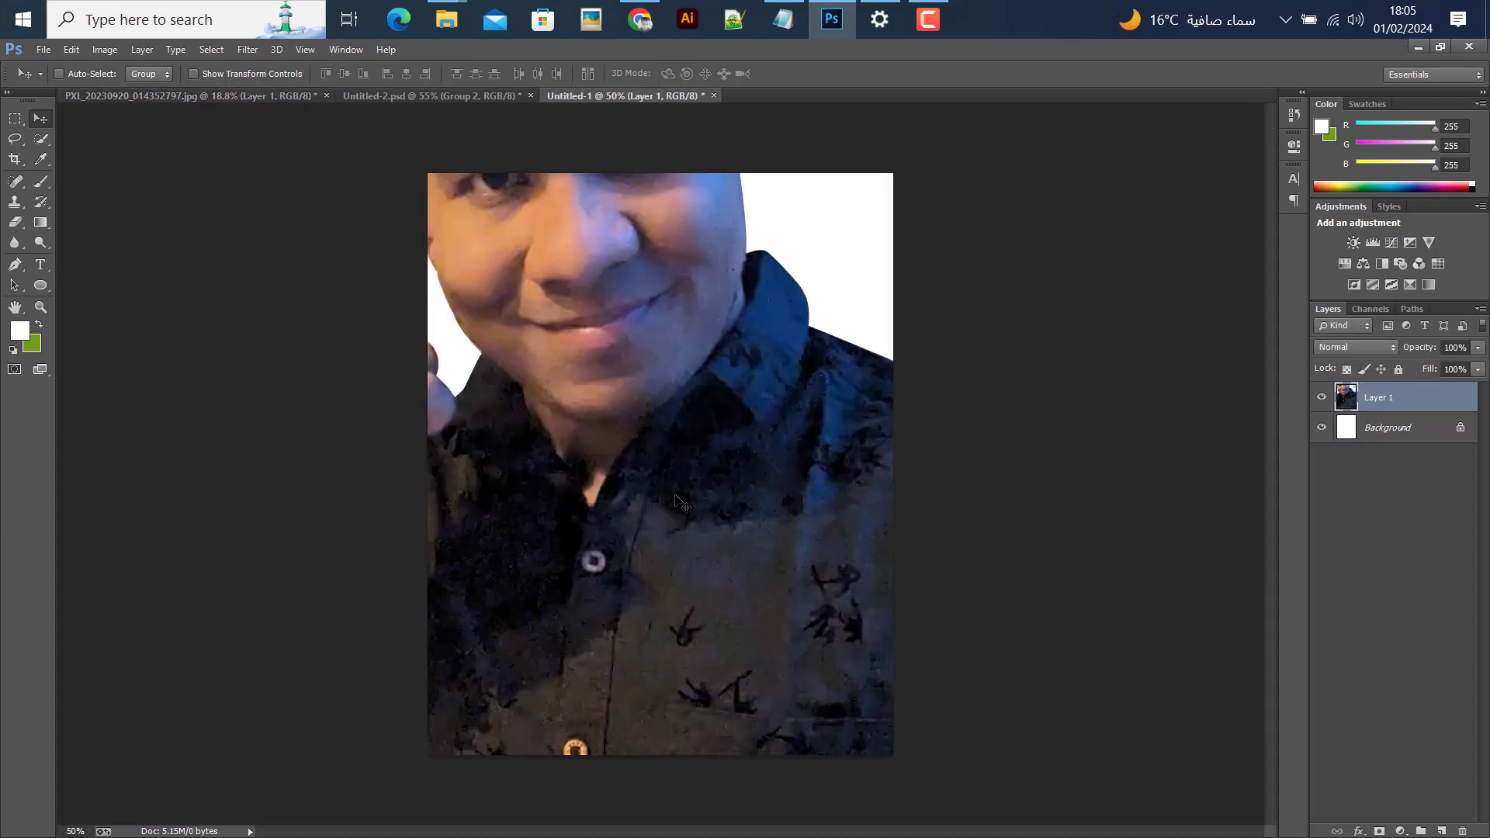
pyautogui.rightClick(1405, 398)
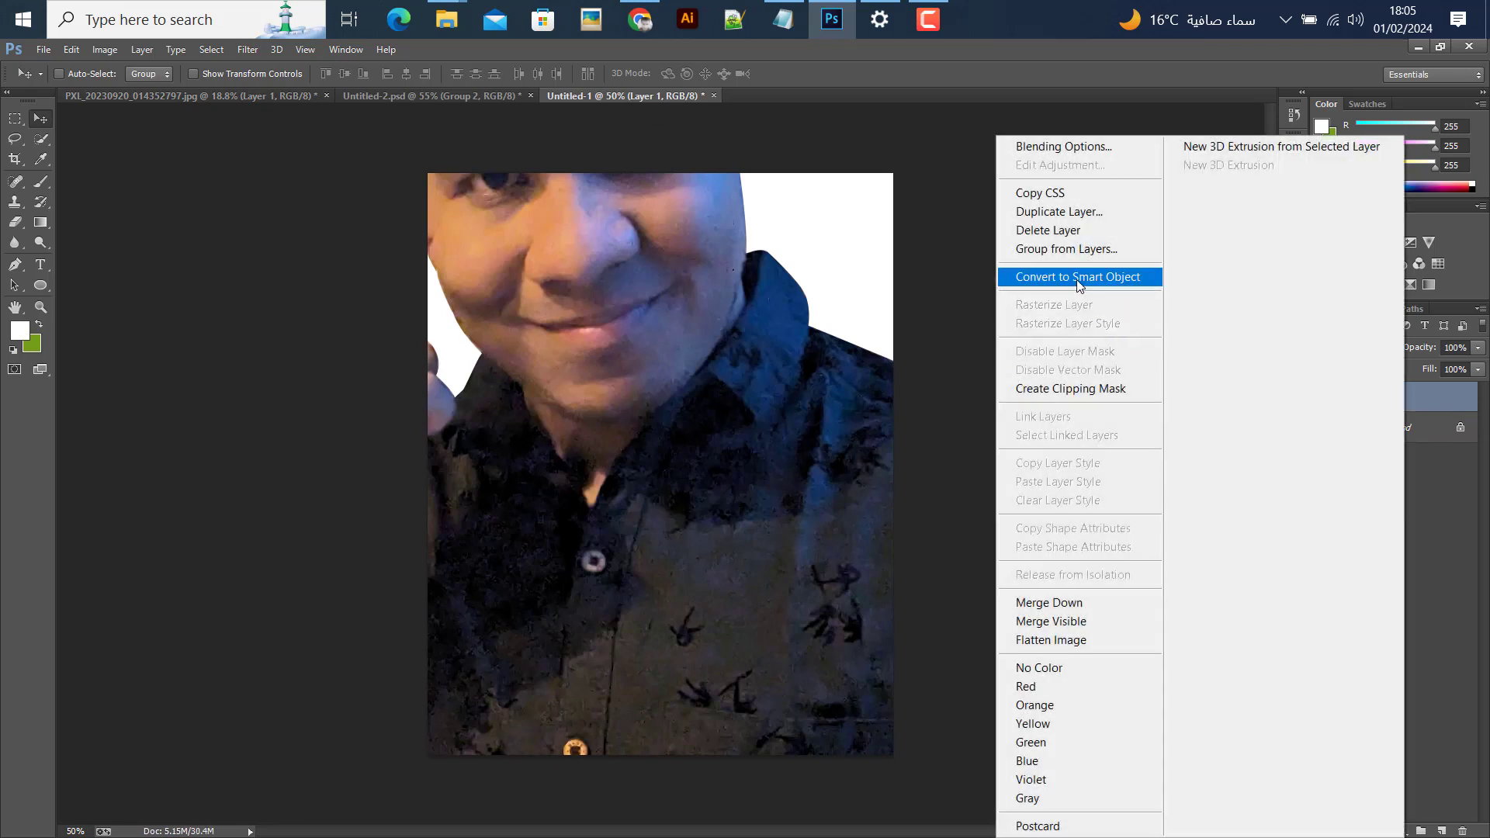
pyautogui.click(1079, 277)
# - Scale the portrait proportionally to about 33.4% and move it up so the head sits near the canvas's upper edge
pyautogui.scroll(-4, 634, 433)
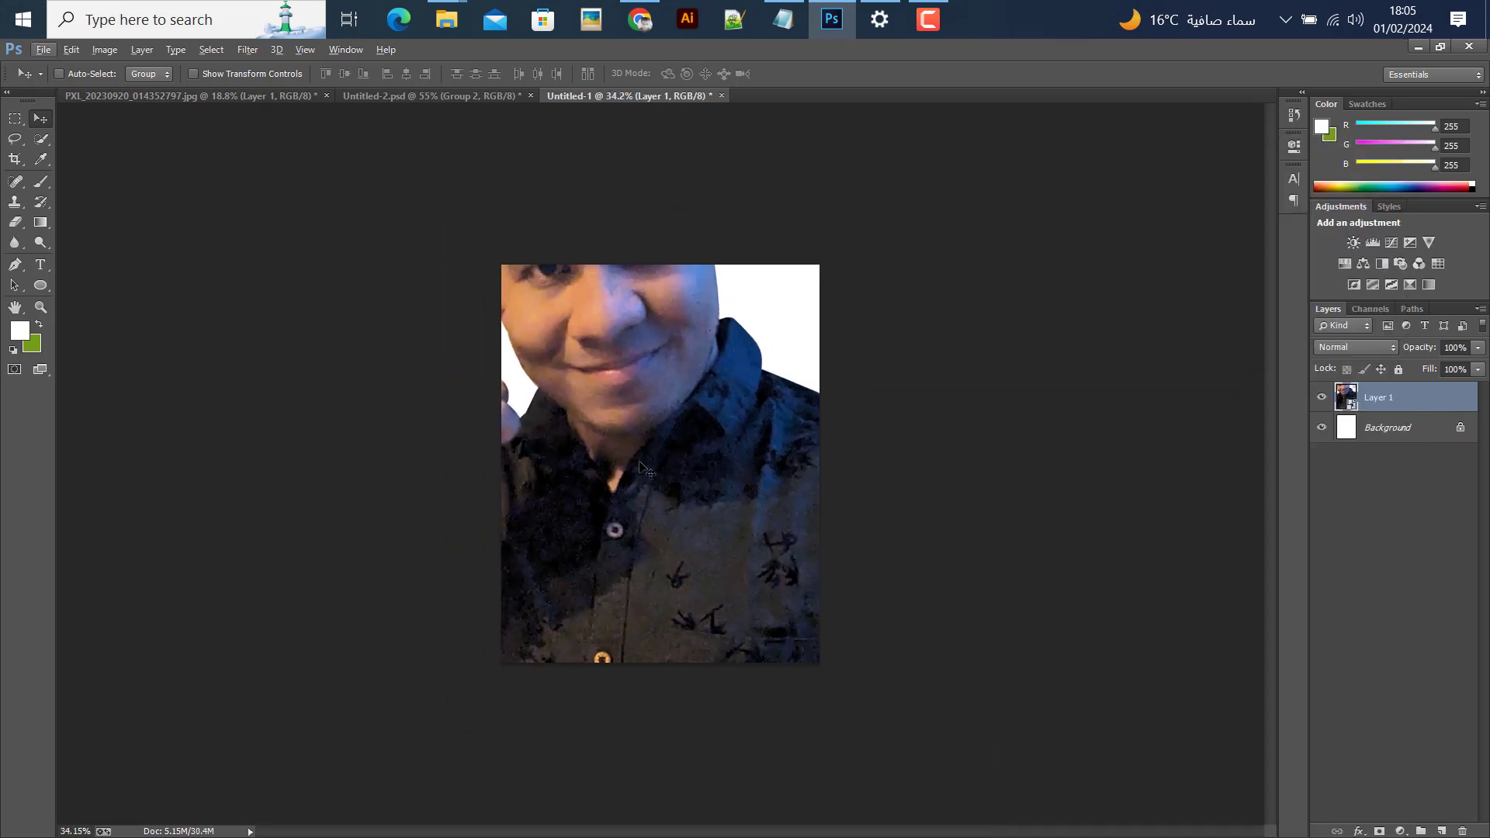
pyautogui.hotkey('ctrl', 't')
pyautogui.scroll(-3, 640, 464)
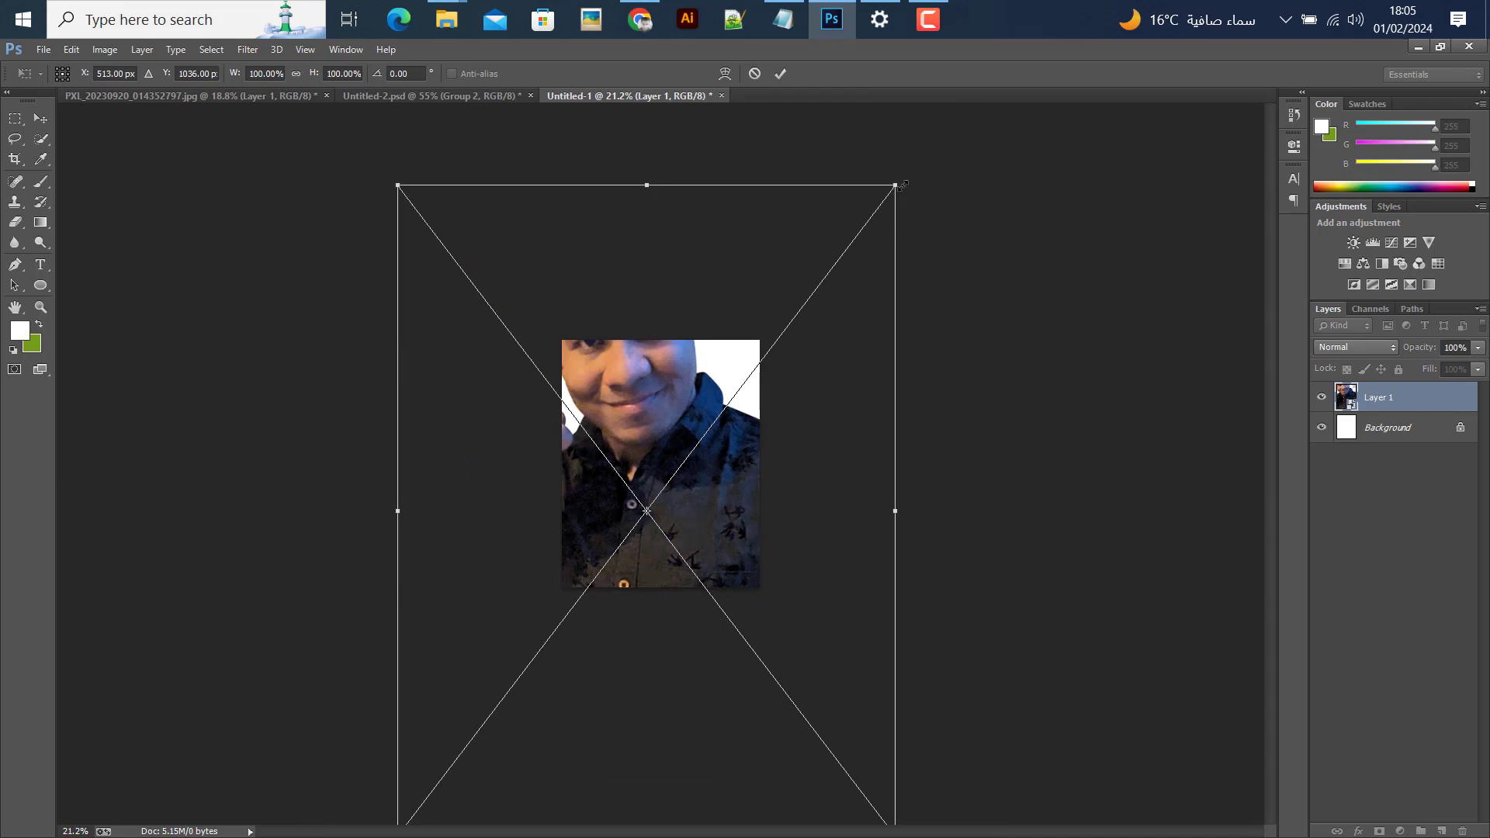
pyautogui.moveTo(900, 184); pyautogui.dragTo(761, 422)
pyautogui.click(782, 73)
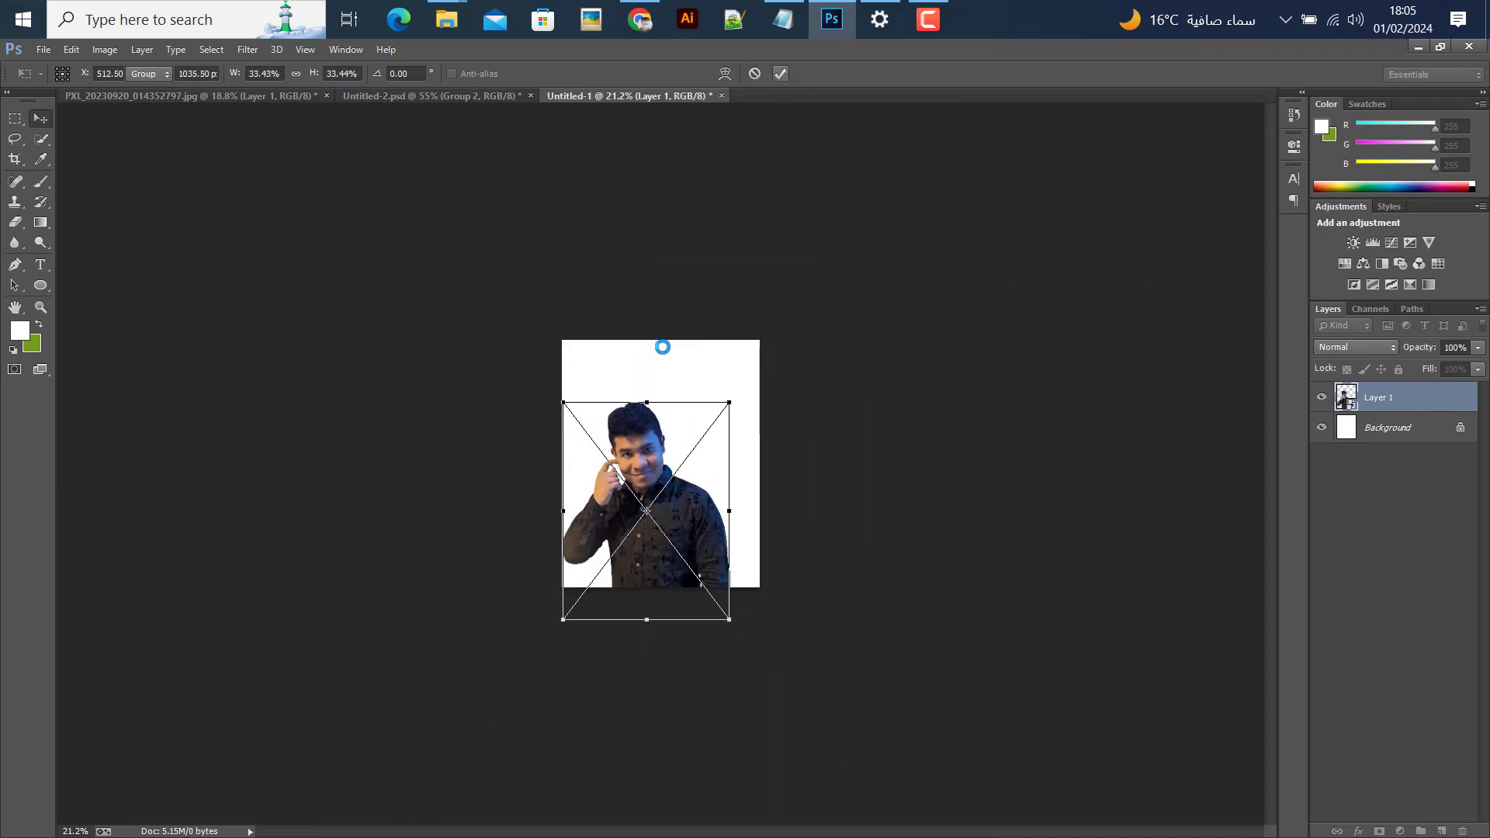
pyautogui.scroll(9, 662, 347)
pyautogui.scroll(-4, 668, 494)
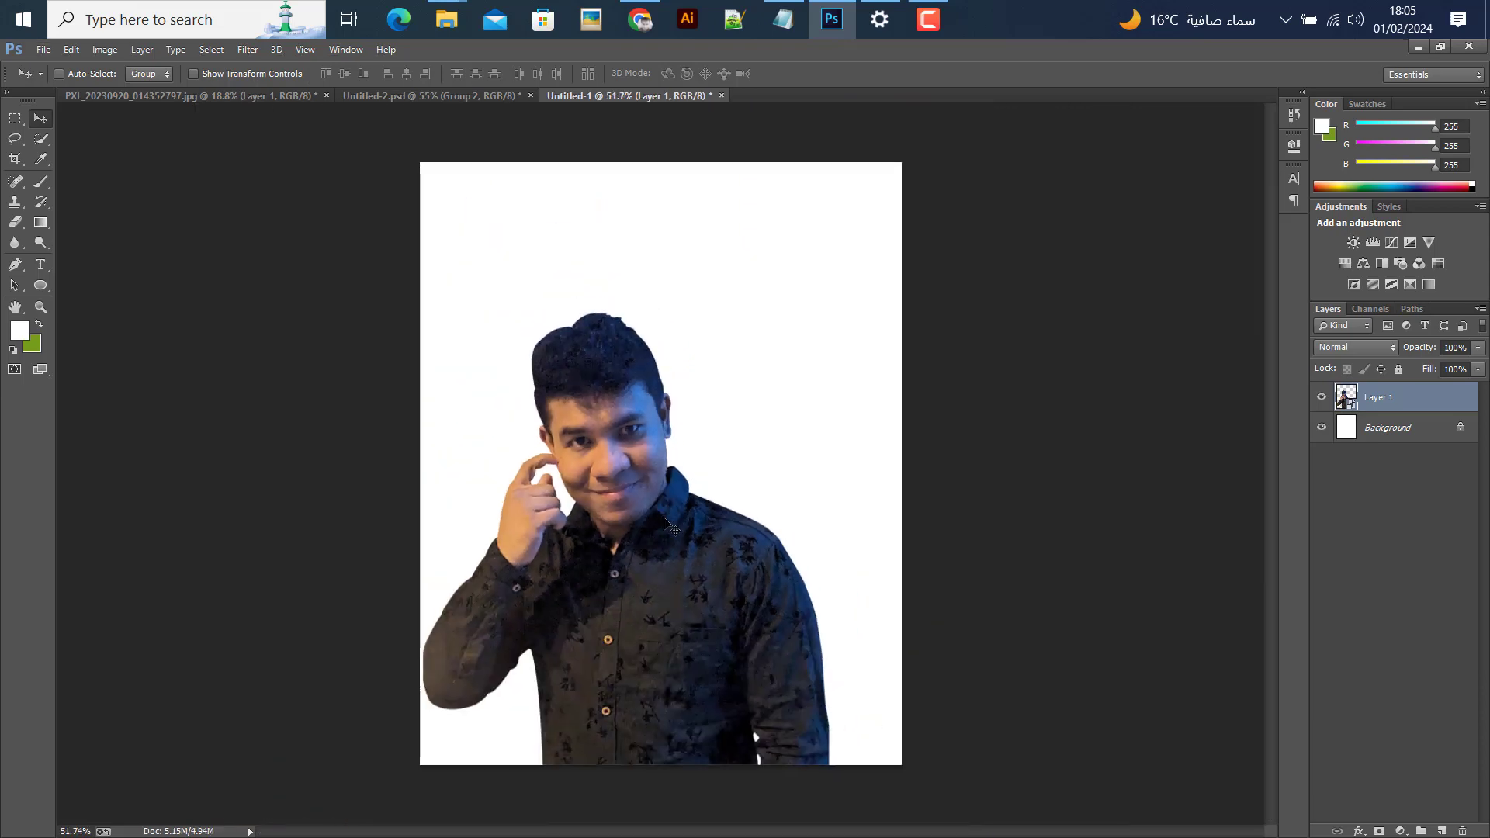
pyautogui.moveTo(667, 524); pyautogui.dragTo(660, 432)
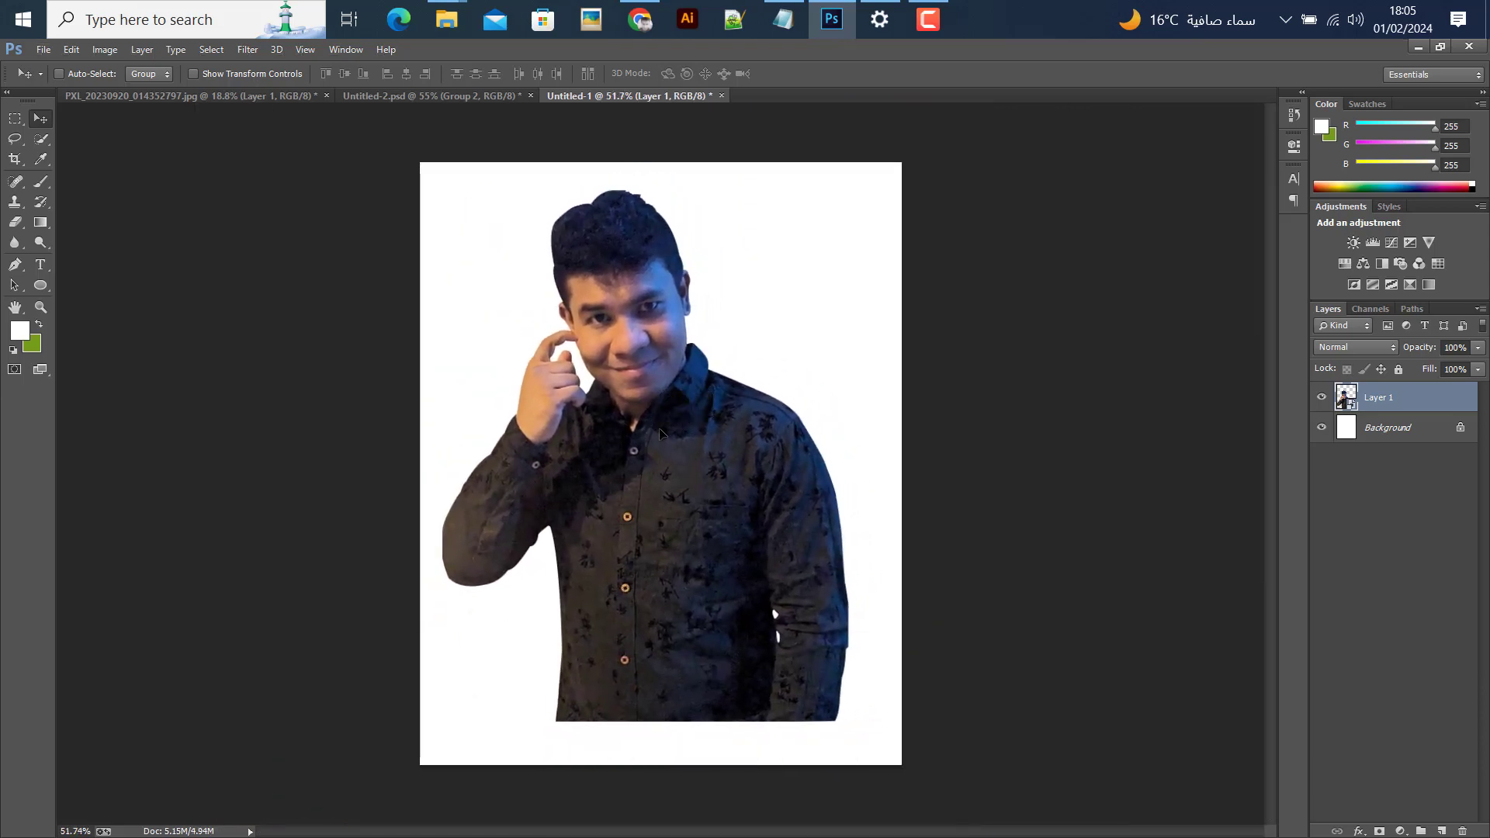
# - Add a solid color fill layer in green #709d1a above the background and nudge the portrait slightly upward
pyautogui.click(1427, 436)
pyautogui.click(1401, 831)
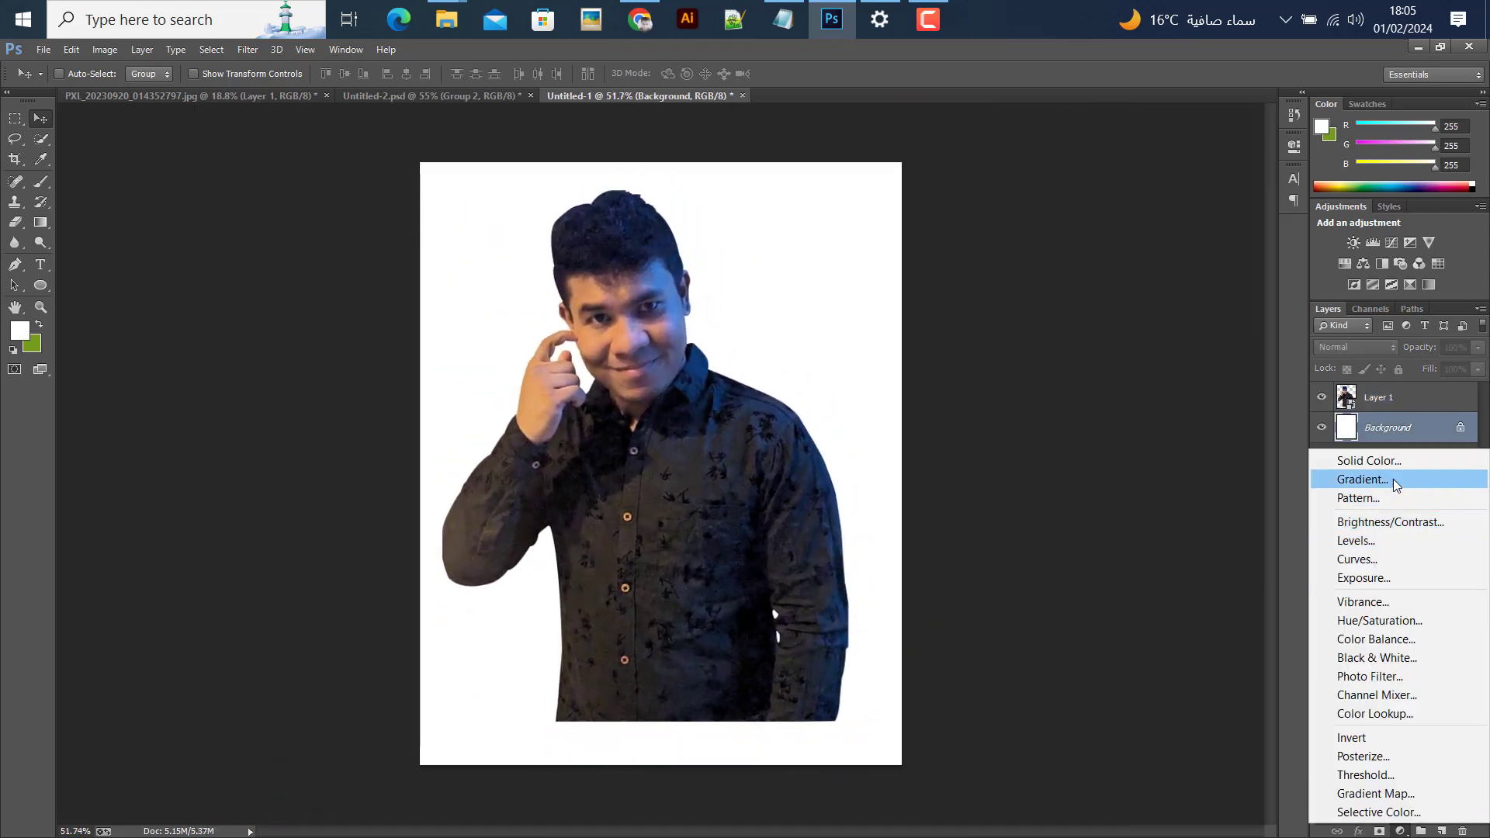
pyautogui.click(1388, 466)
pyautogui.click(37, 347)
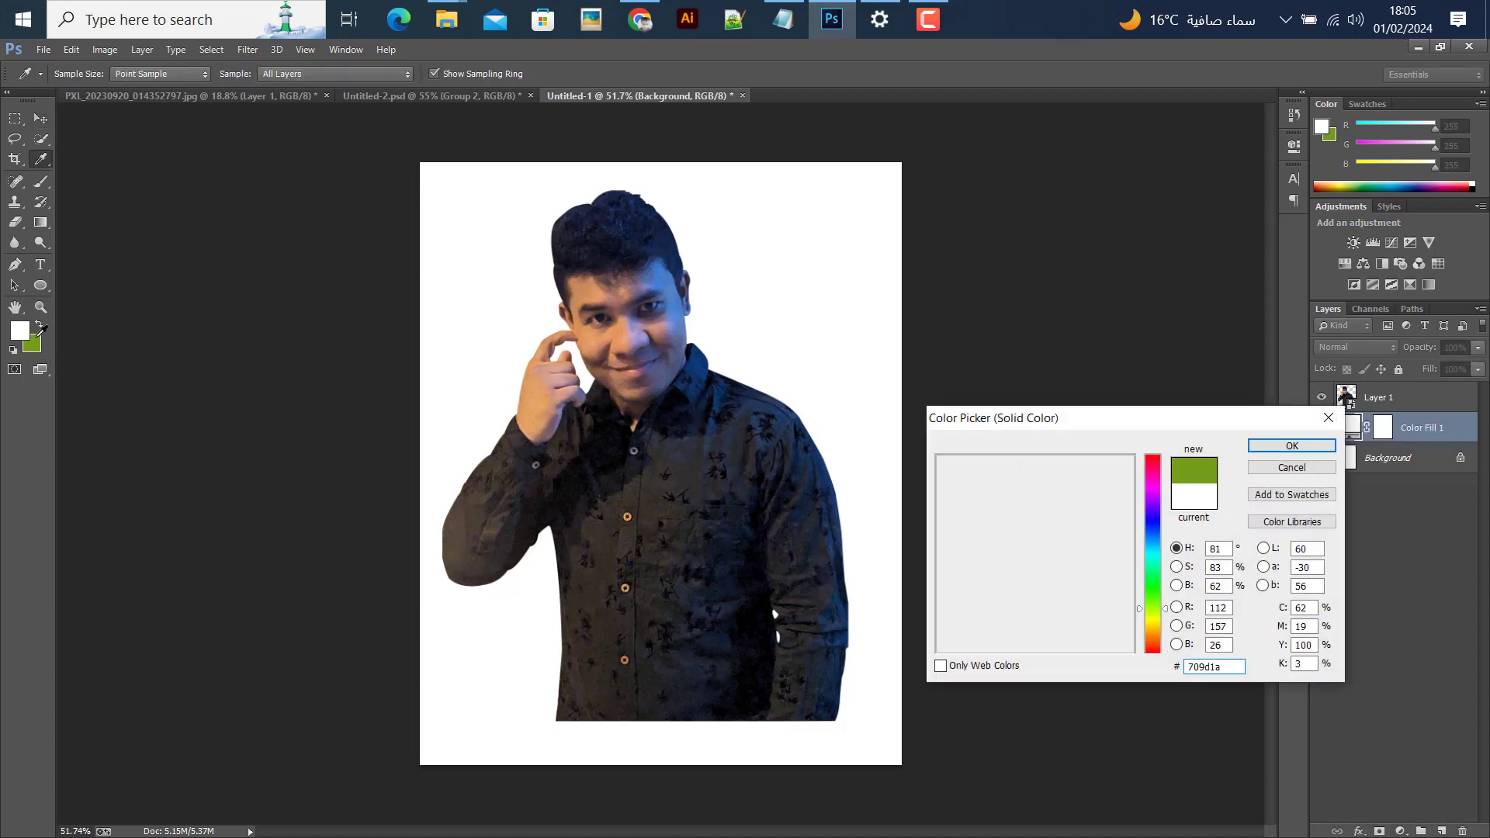
pyautogui.click(1292, 445)
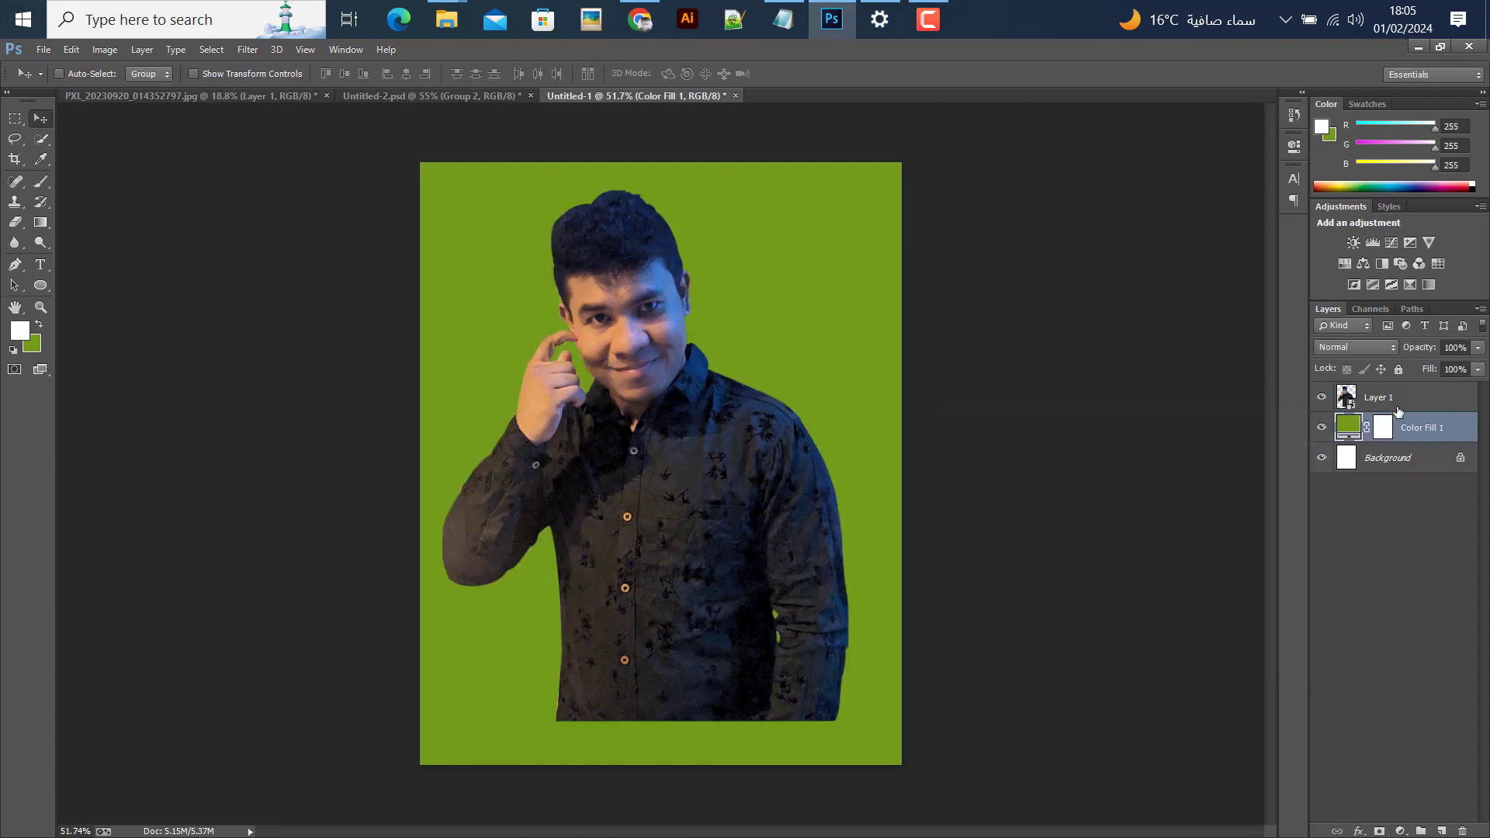
pyautogui.click(1402, 394)
pyautogui.moveTo(587, 412); pyautogui.dragTo(586, 409)
# - Get the headline wording from Notepad and add "learning new things" as white 12 pt text beside the man's head
pyautogui.click(780, 17)
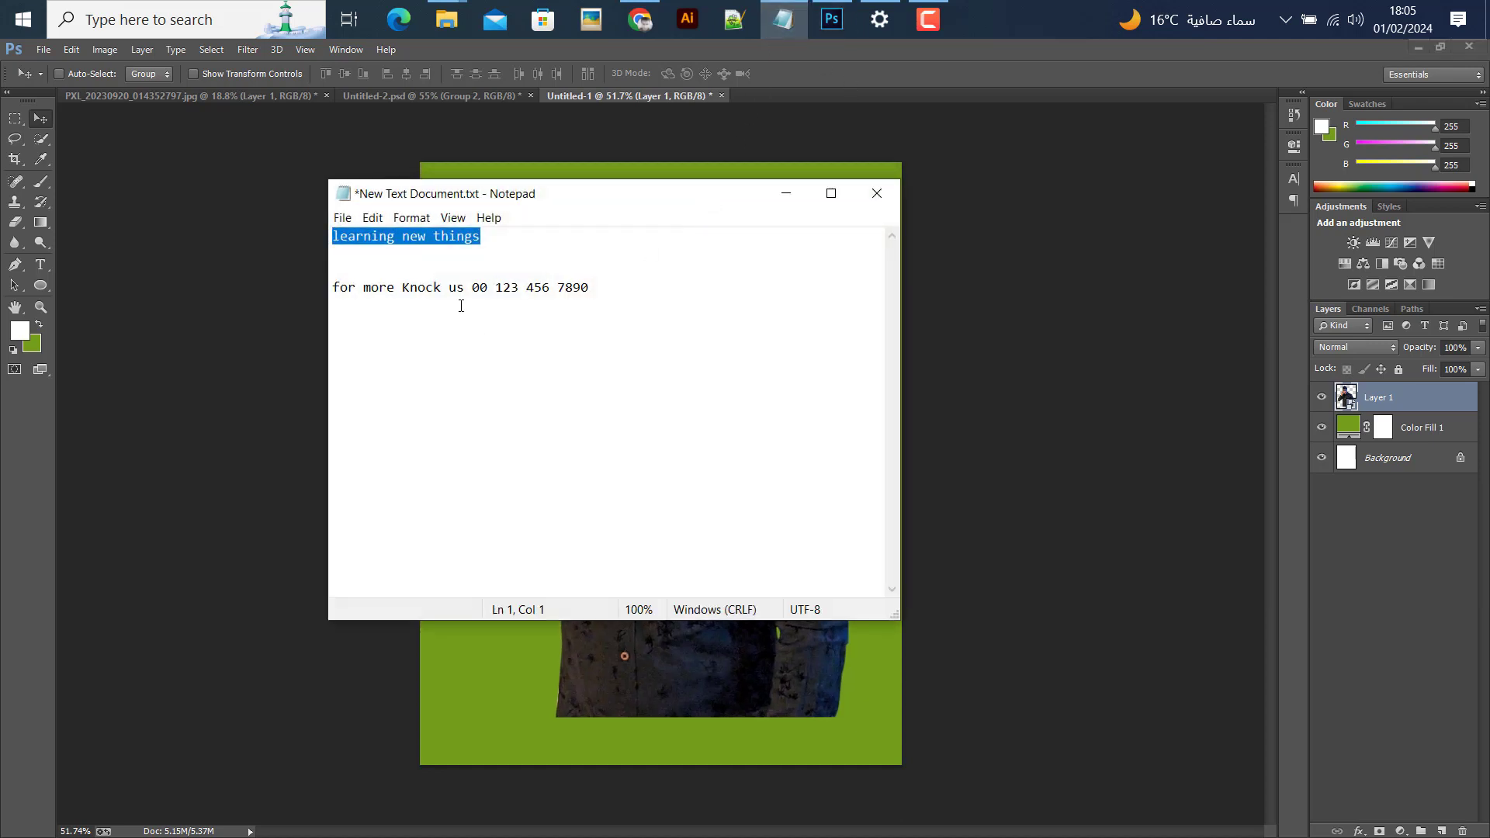
pyautogui.click(785, 193)
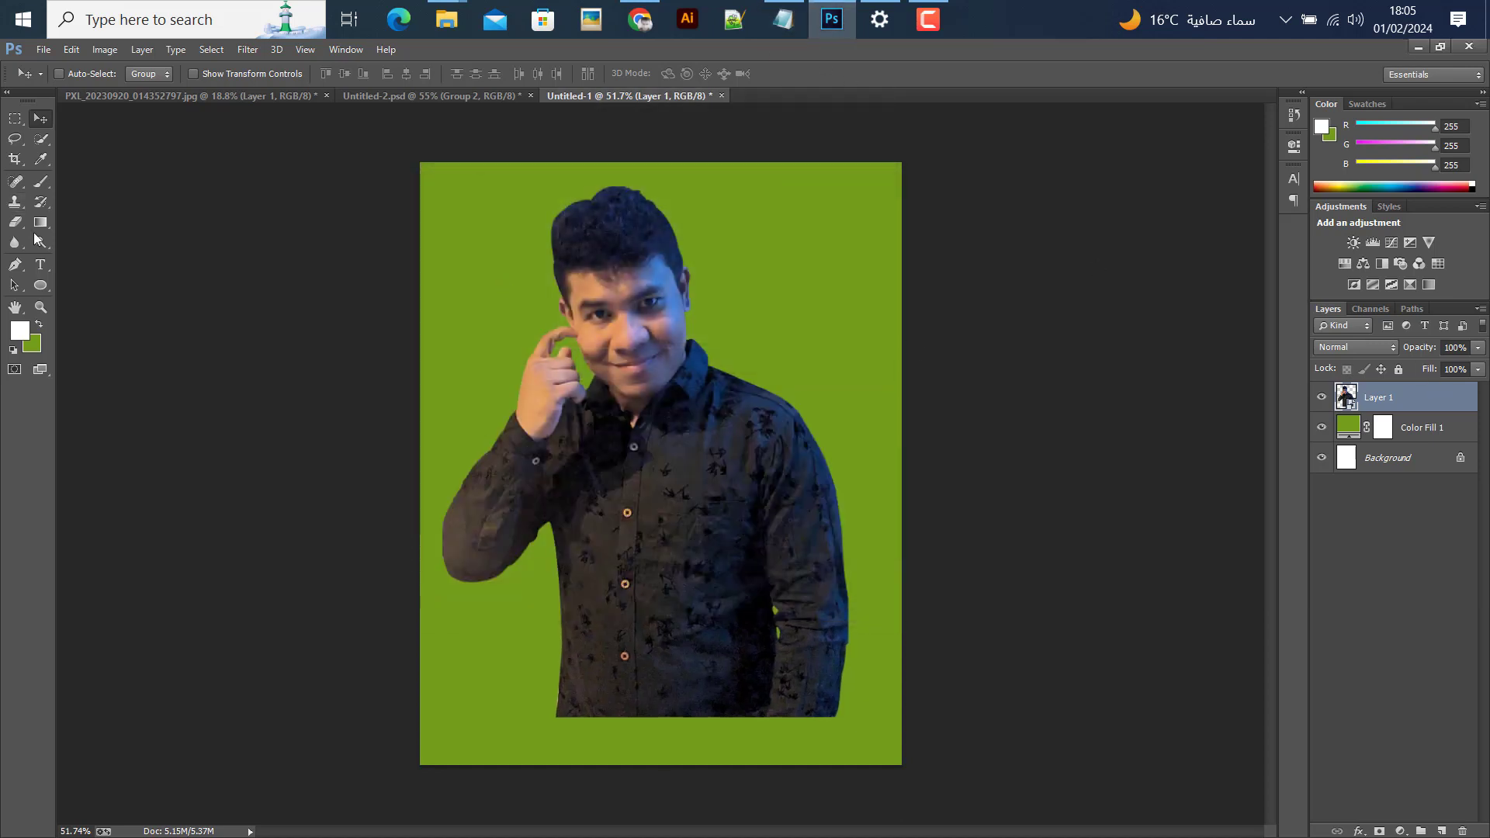
pyautogui.click(41, 265)
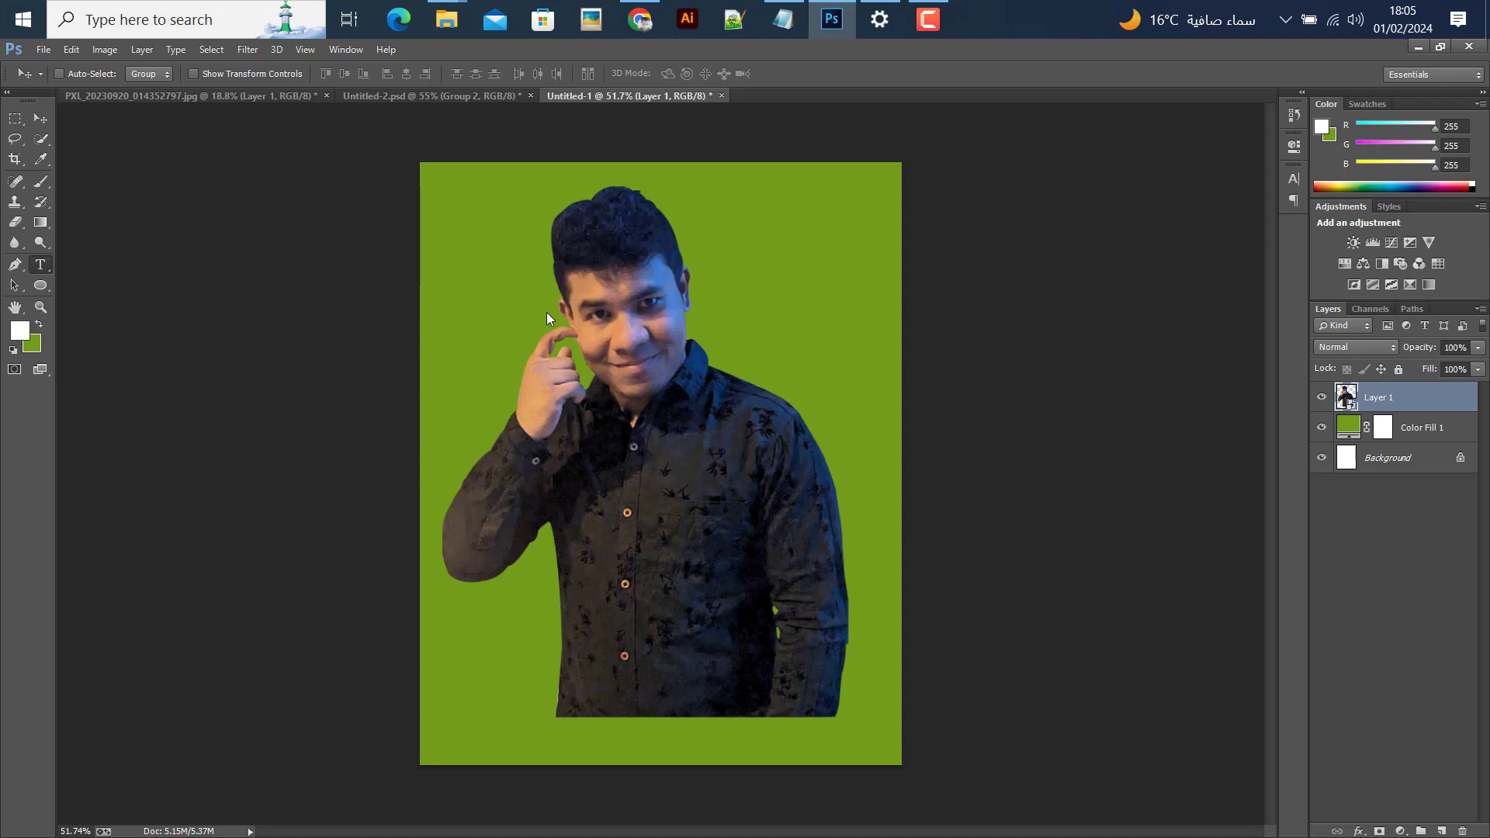
pyautogui.click(489, 274)
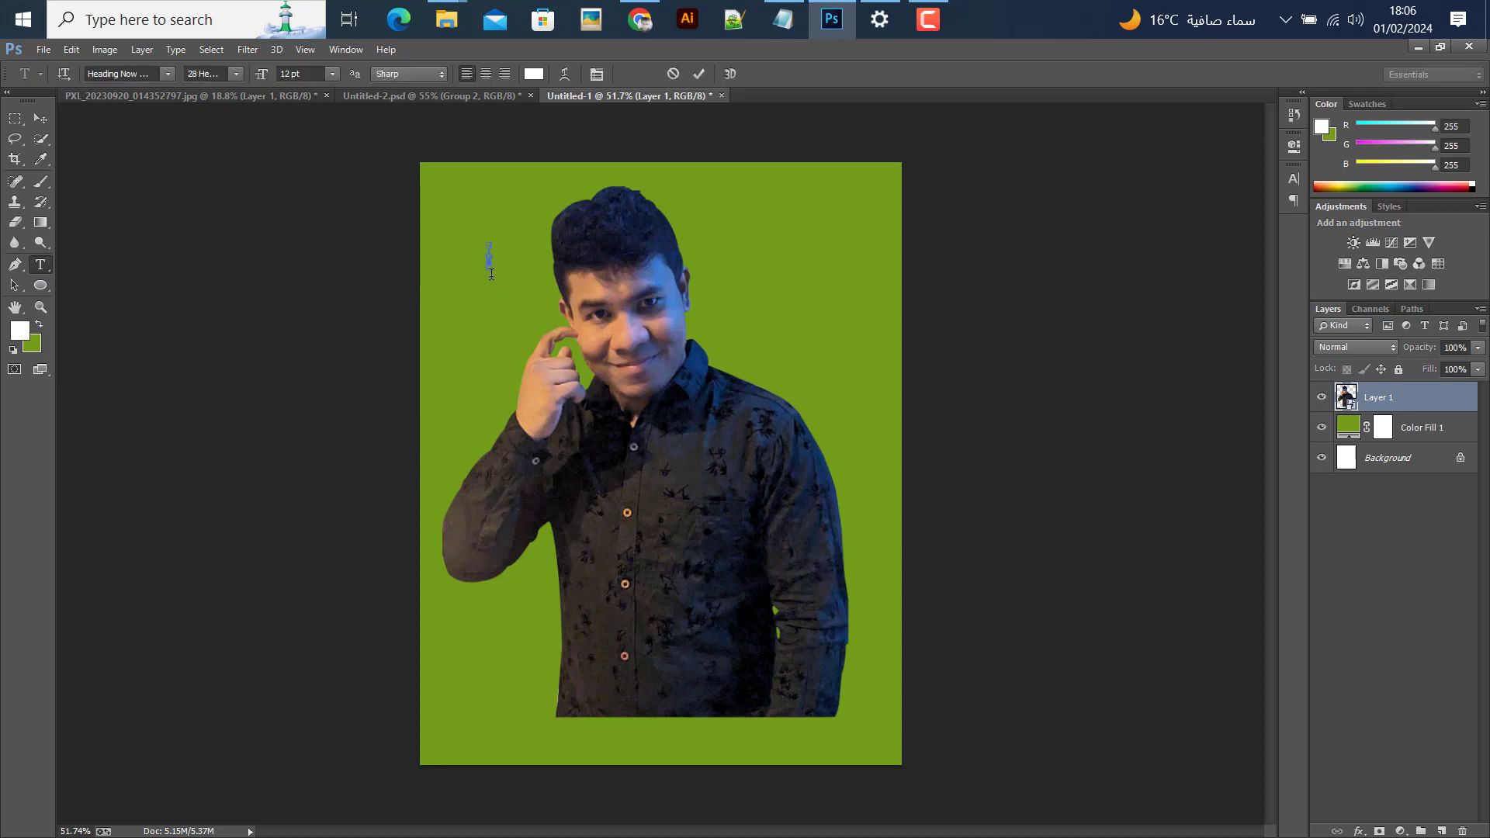
pyautogui.write('LEARNING NEW THINGS')
pyautogui.click(40, 118)
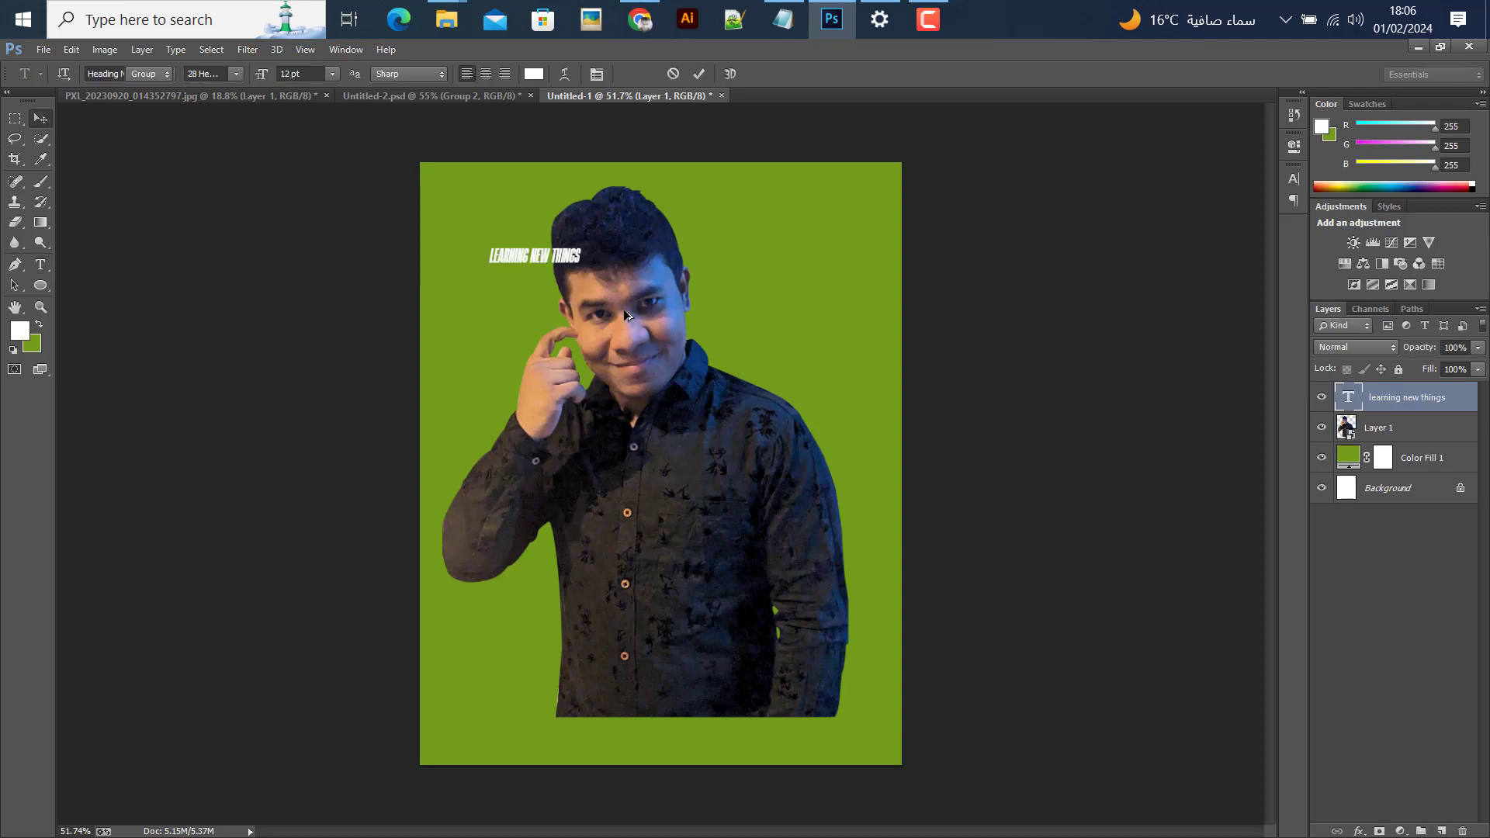
# - Cut "new things" out of the headline text so that it reads only "learning"
pyautogui.scroll(3, 621, 307)
pyautogui.click(40, 265)
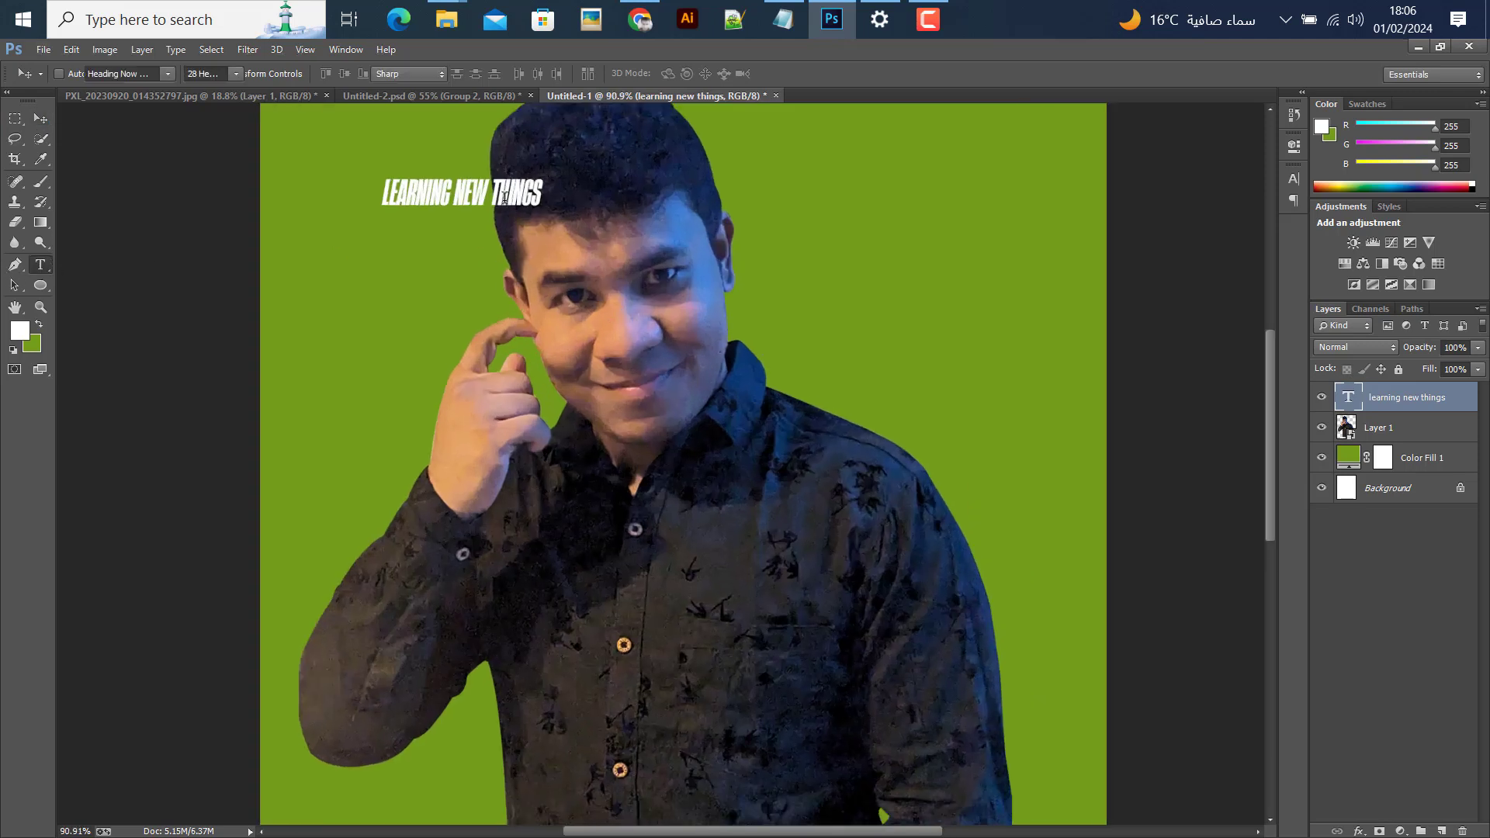
pyautogui.moveTo(450, 194); pyautogui.dragTo(640, 218)
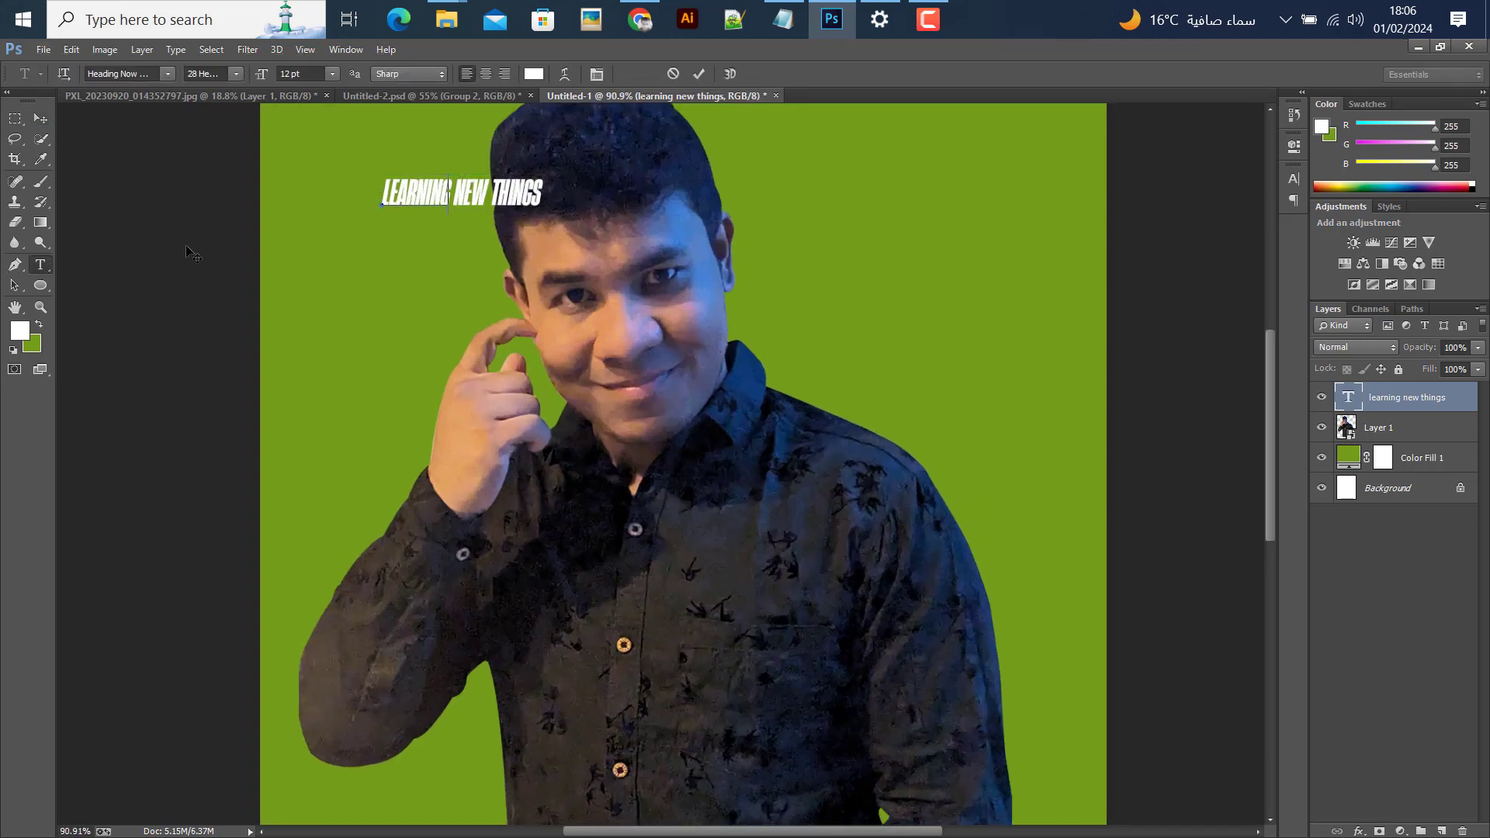
pyautogui.hotkey('ctrl', 'x')
# - Duplicate the "learning" text just below the original and replace the copy's wording with the cut "new things"
pyautogui.moveTo(458, 198); pyautogui.dragTo(458, 258)
pyautogui.click(41, 267)
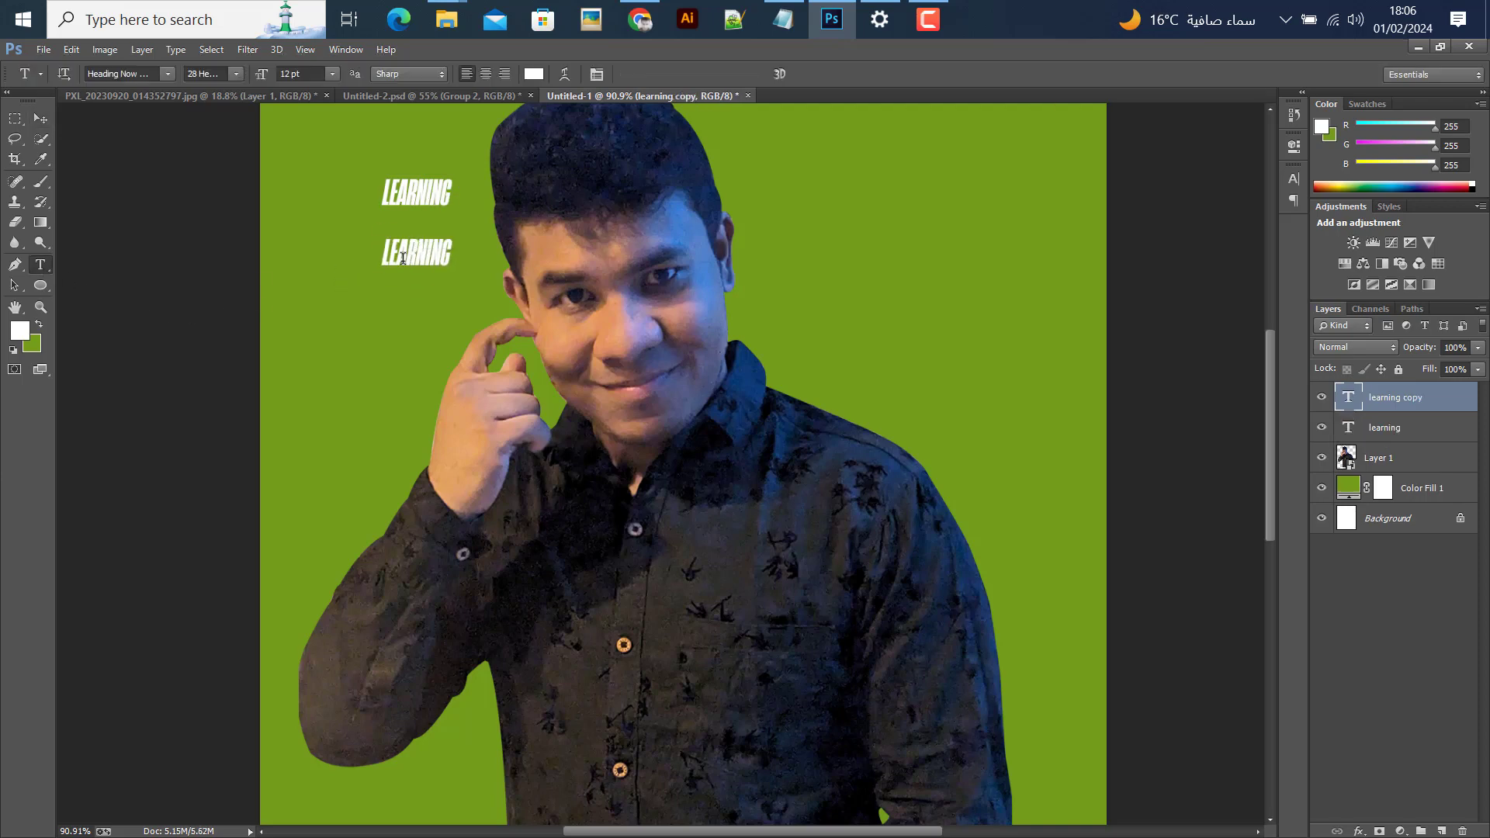
pyautogui.click(412, 250)
pyautogui.hotkey('ctrl', 'a')
pyautogui.hotkey('ctrl', 'v')
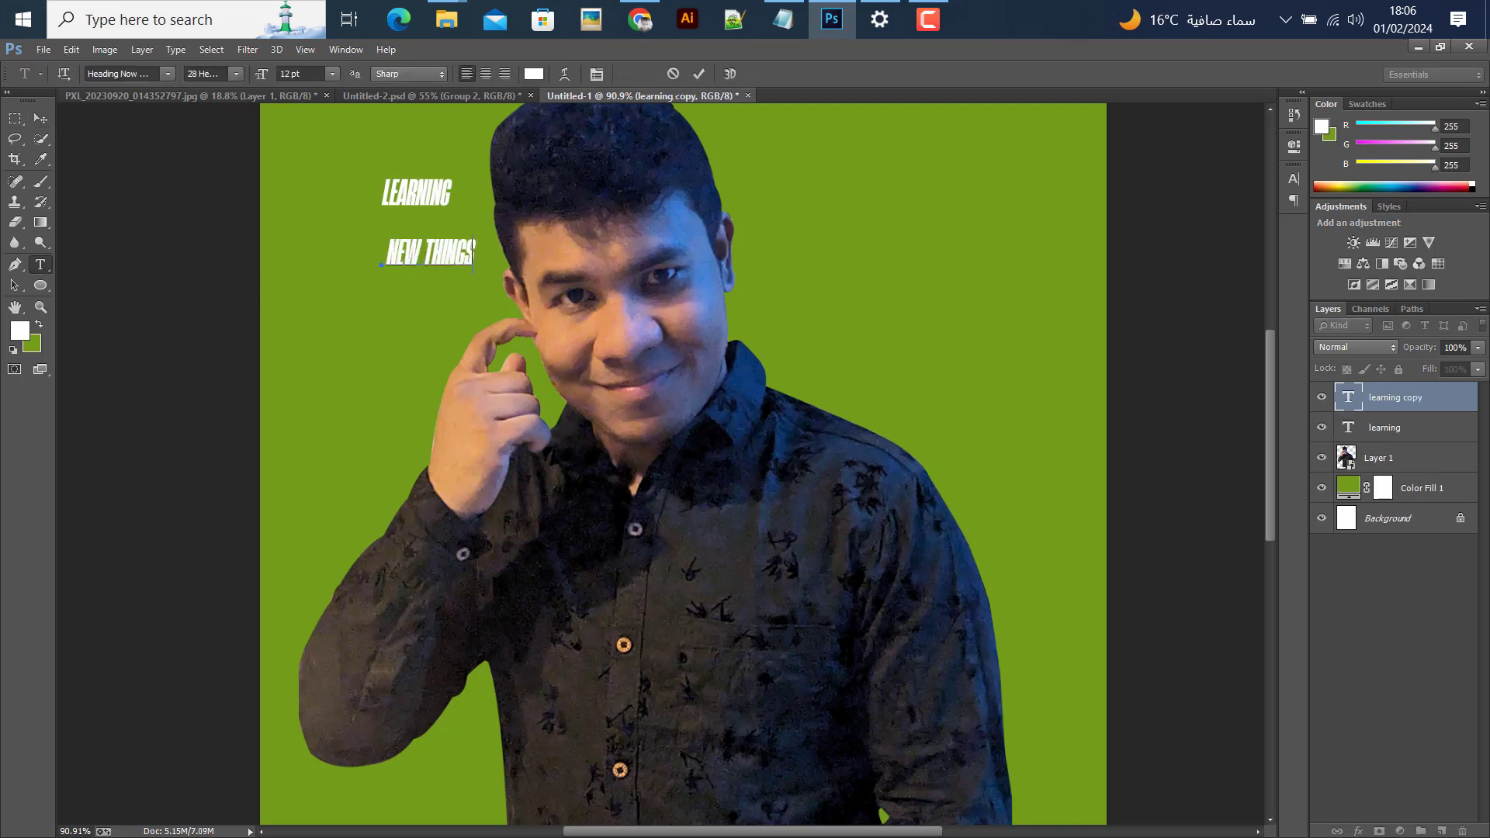
# - Duplicate the "new things" text directly below itself and delete "new" from the copy, leaving "things"
pyautogui.click(41, 118)
pyautogui.moveTo(437, 261); pyautogui.dragTo(323, 297)
pyautogui.click(40, 265)
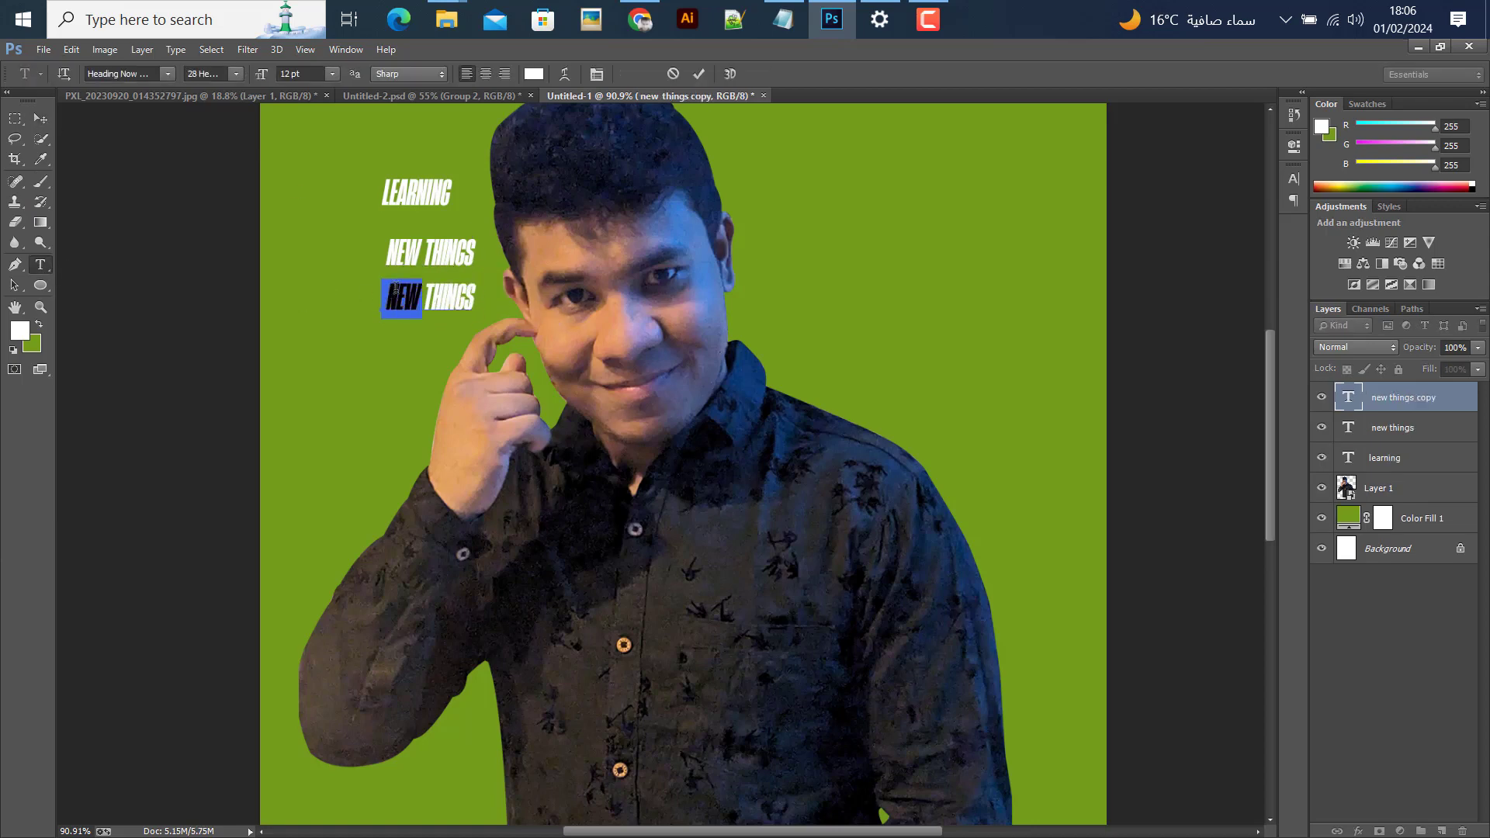
pyautogui.press('BackSpace')
pyautogui.hotkey('ctrl', 'Return')
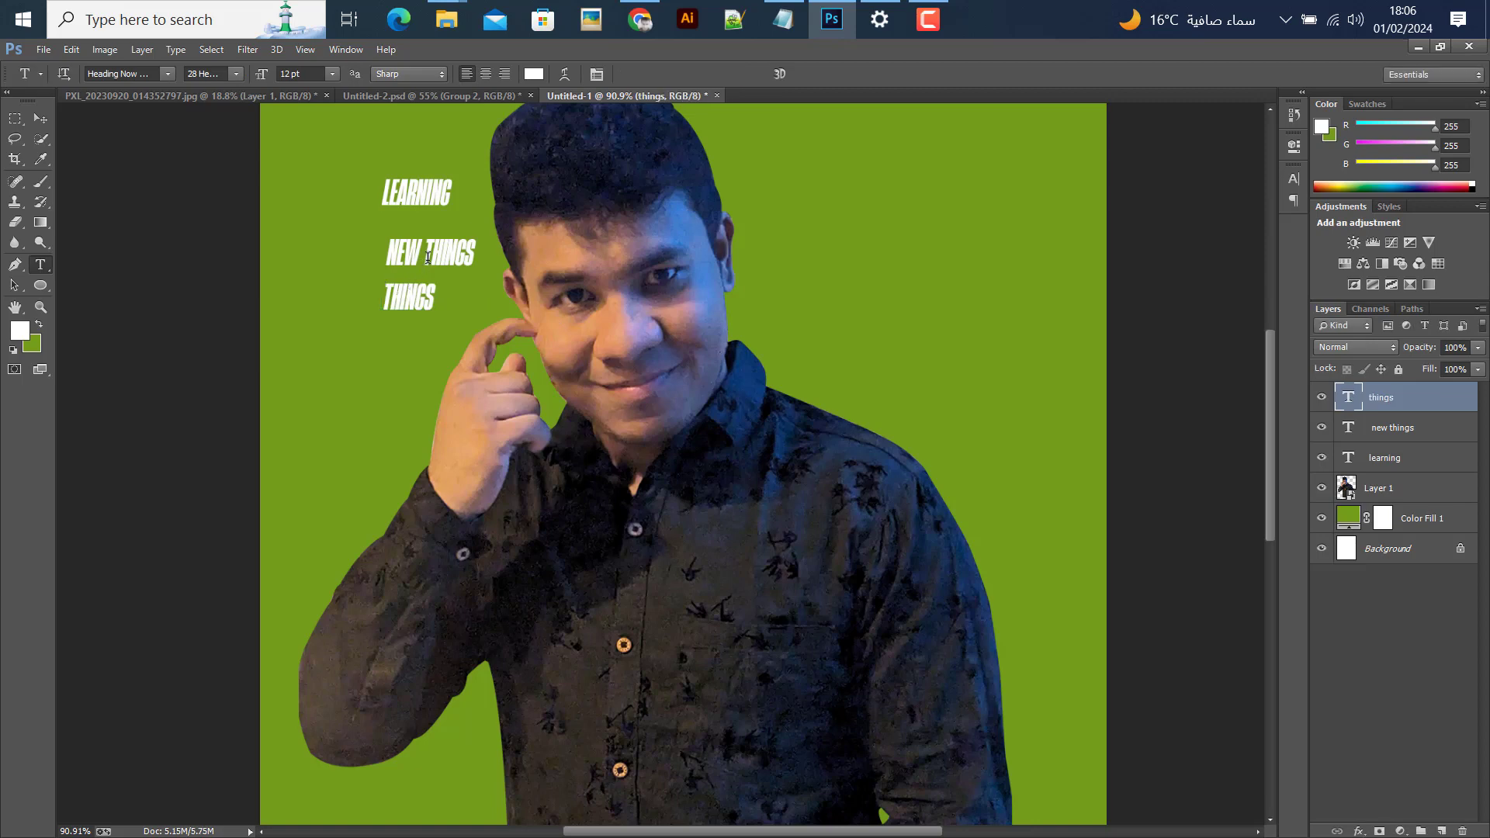
# - Delete "things" from the middle text line, leaving only "new"
pyautogui.moveTo(421, 253); pyautogui.dragTo(475, 253)
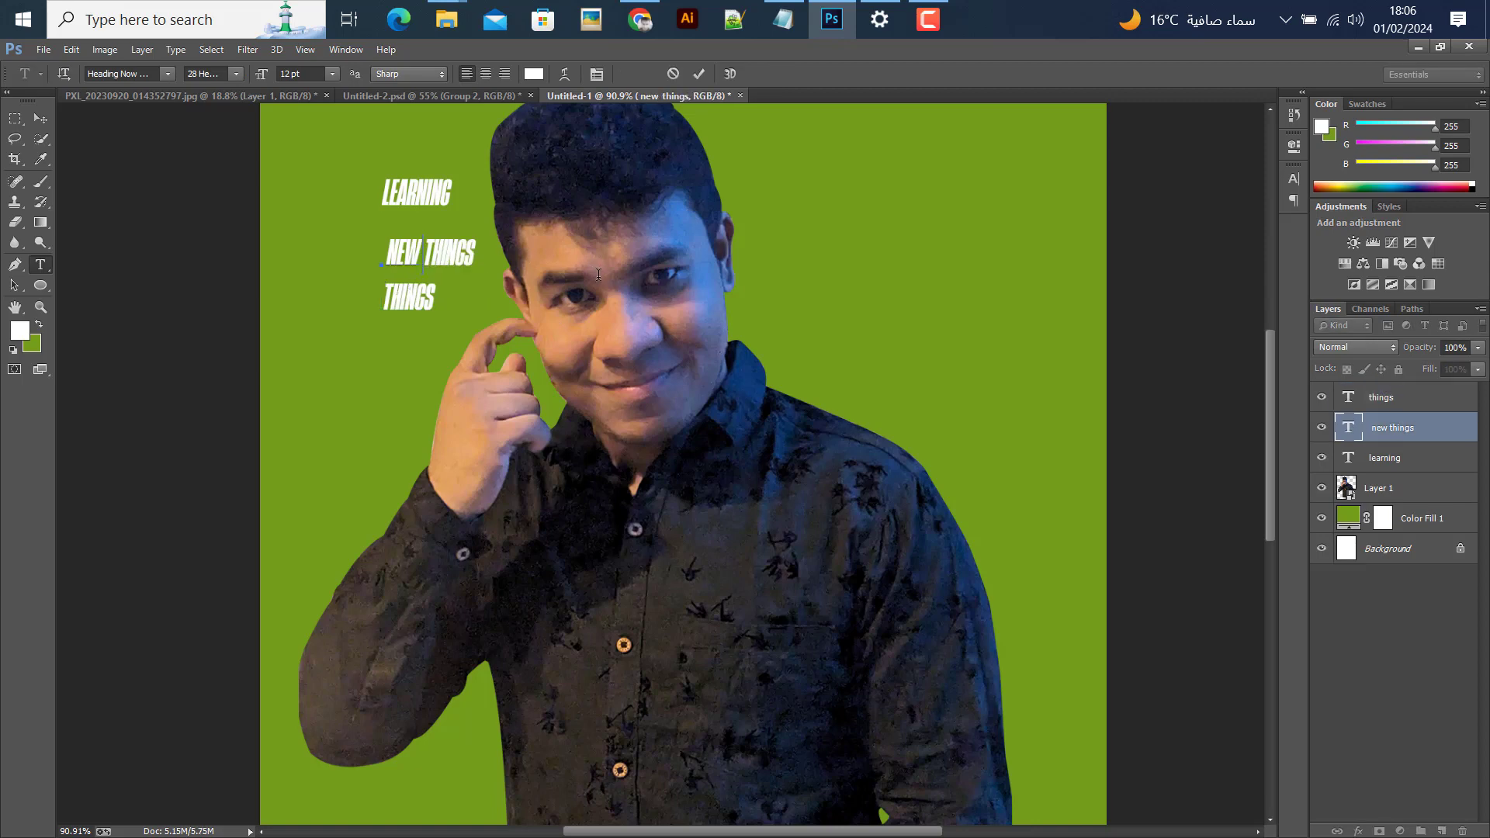
pyautogui.press('BackSpace')
pyautogui.hotkey('ctrl', 'Return')
pyautogui.click(39, 122)
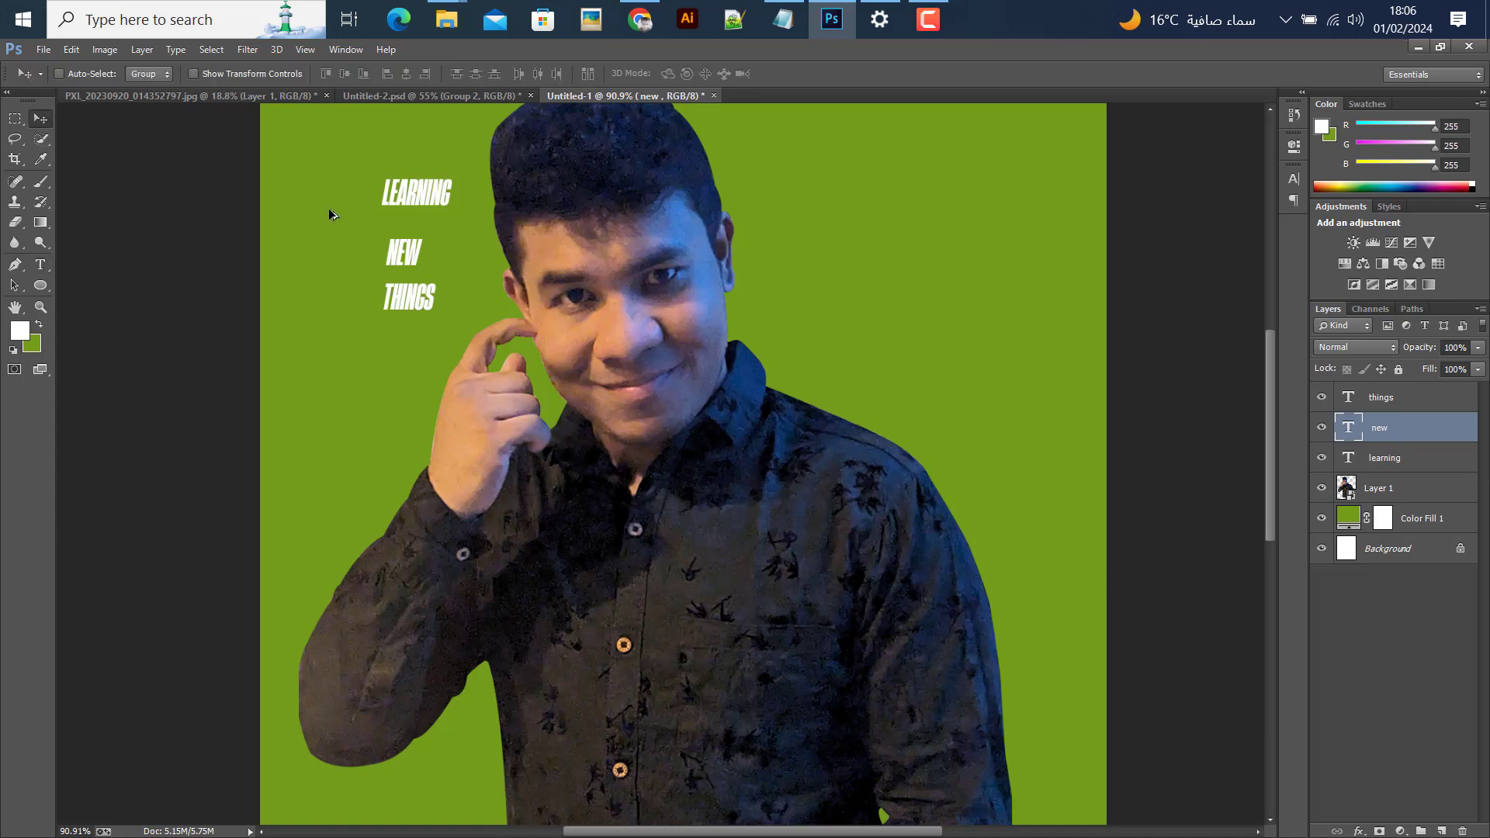
# - Place the "learning" text behind the portrait and move "new" and "things" together to the lower part of the shirt
pyautogui.scroll(-3, 341, 226)
pyautogui.moveTo(1389, 458); pyautogui.dragTo(1340, 495)
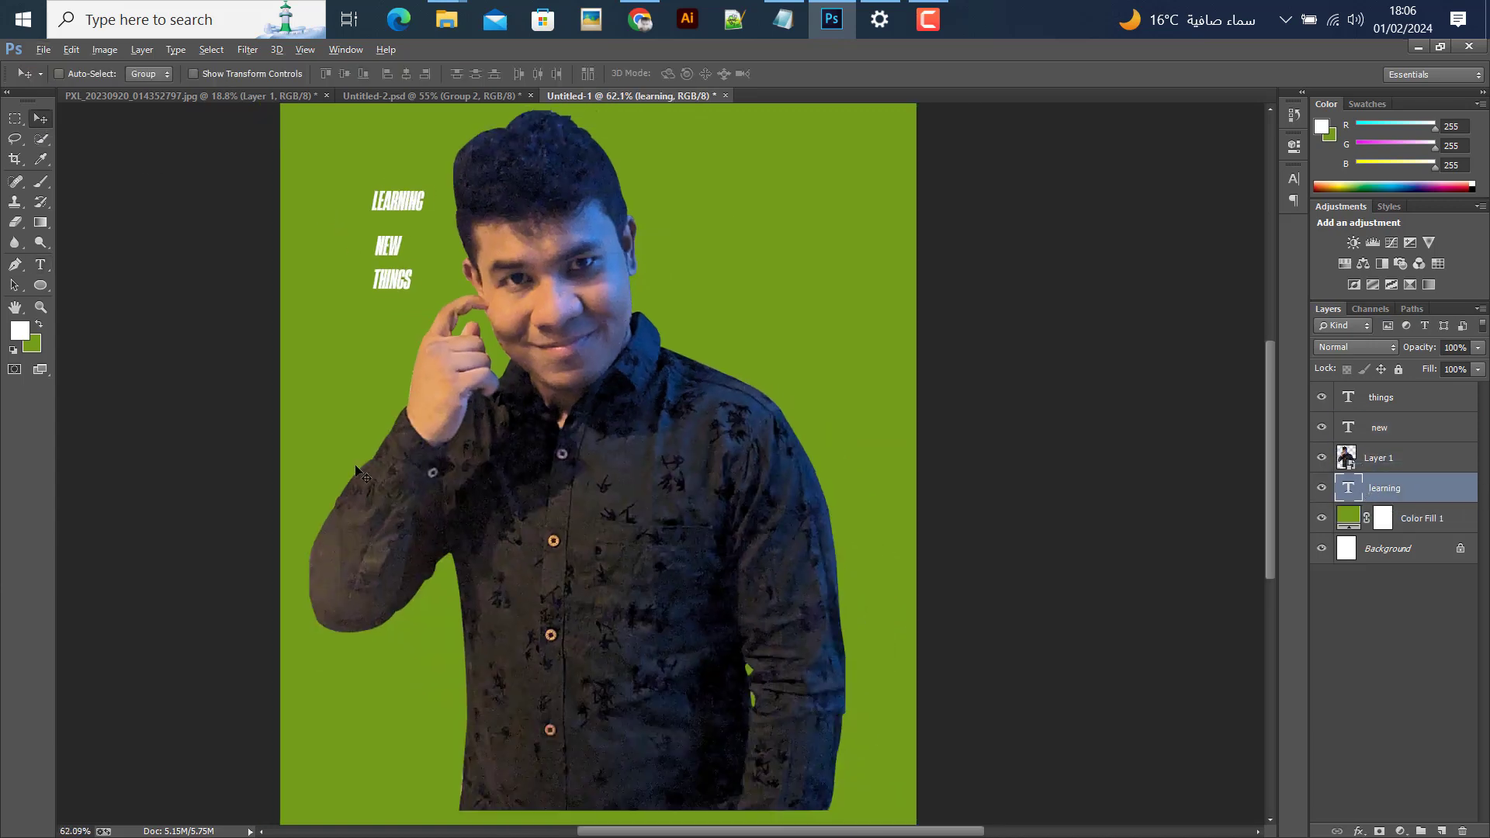
pyautogui.scroll(-1, 490, 259)
pyautogui.click(1380, 429)
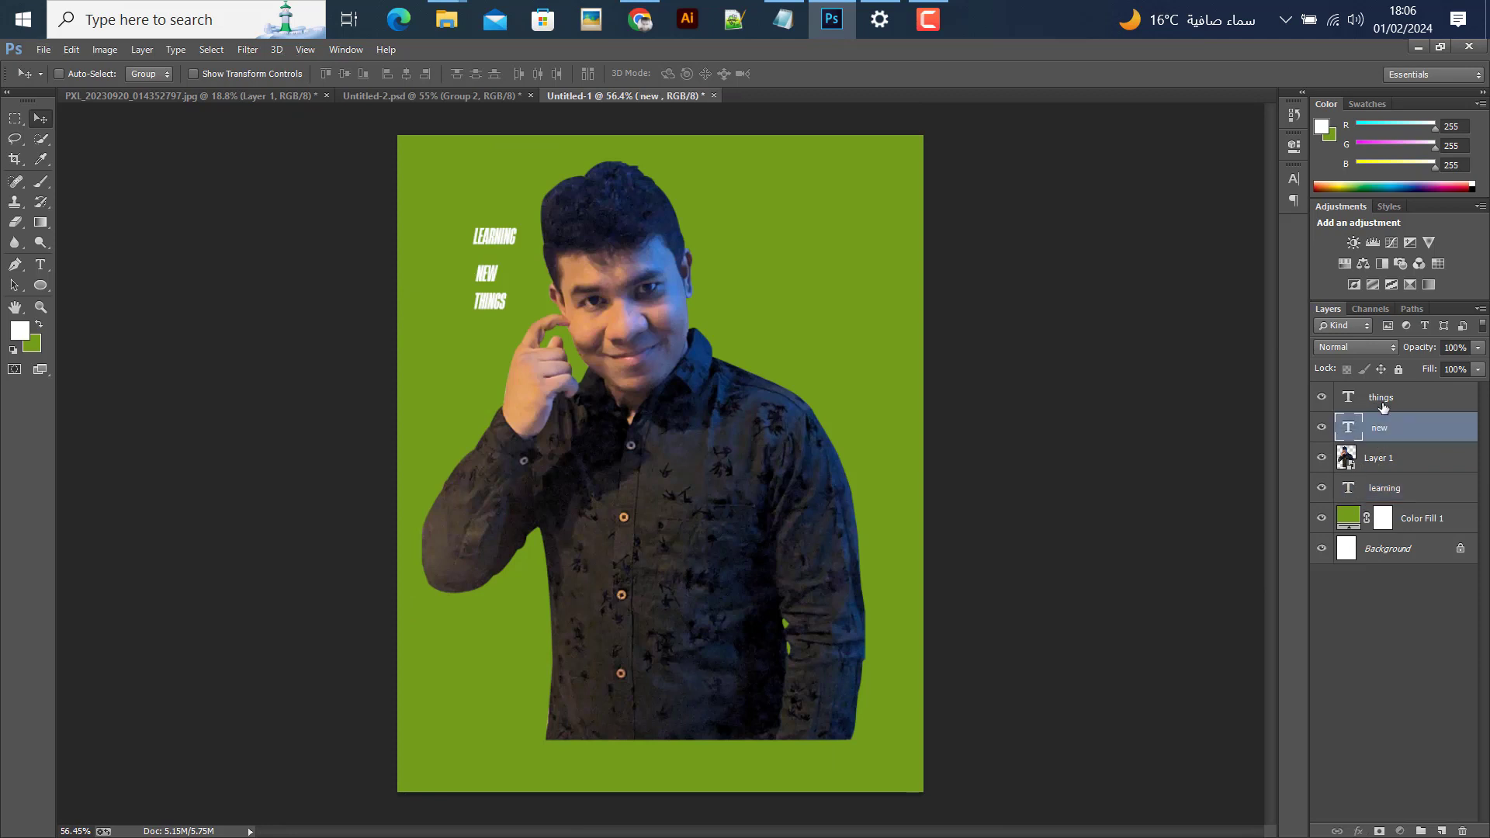
pyautogui.keyDown('shift'); pyautogui.click(1381, 404); pyautogui.keyUp('shift')
pyautogui.moveTo(542, 334); pyautogui.dragTo(656, 738)
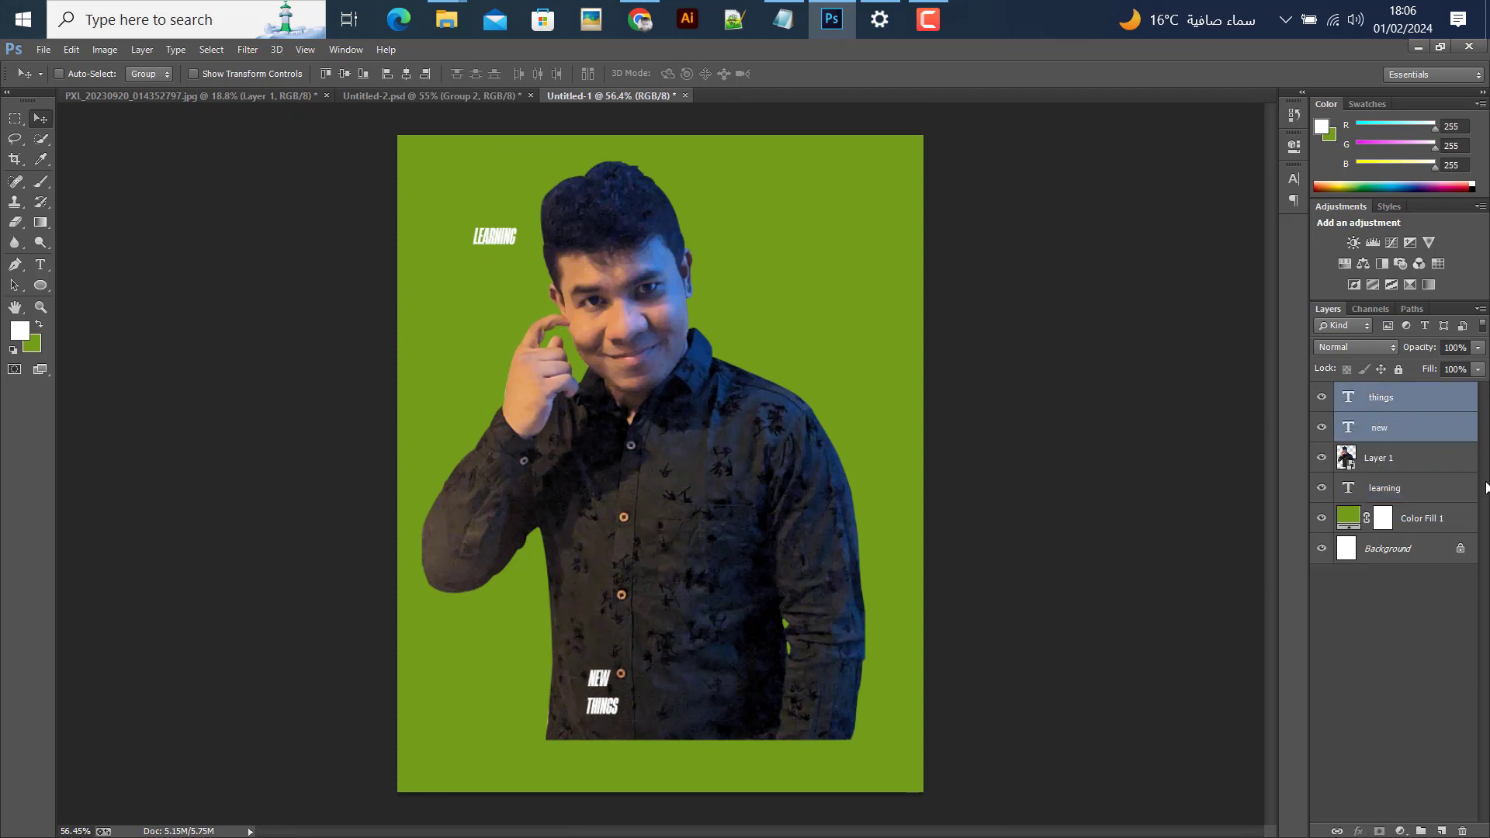
# - Enlarge the "learning" text proportionally to about 1348% and shift it down and right behind the head
pyautogui.click(1369, 489)
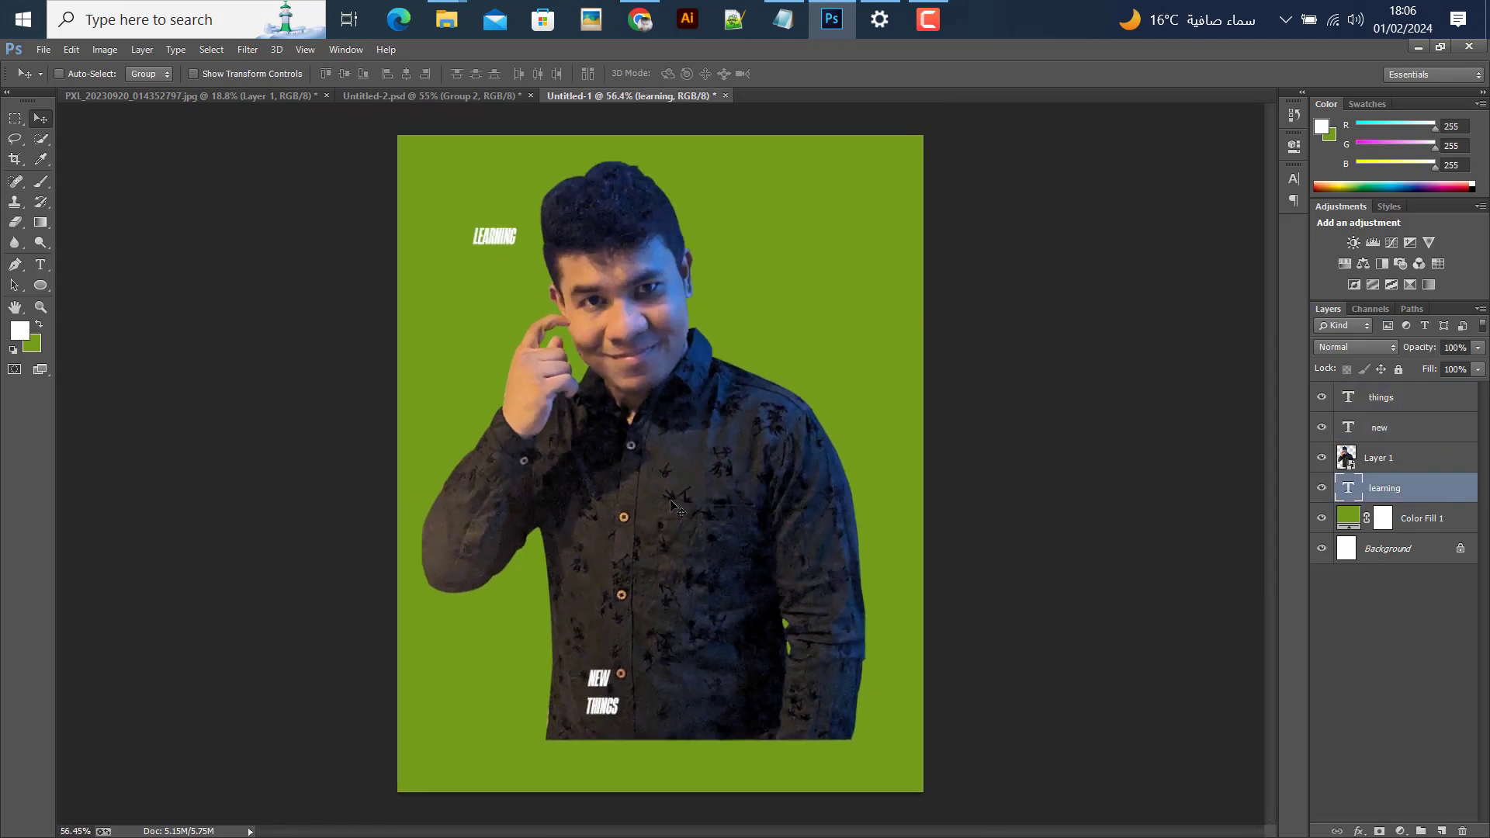
pyautogui.hotkey('ctrl', 't')
pyautogui.moveTo(517, 248); pyautogui.dragTo(683, 480)
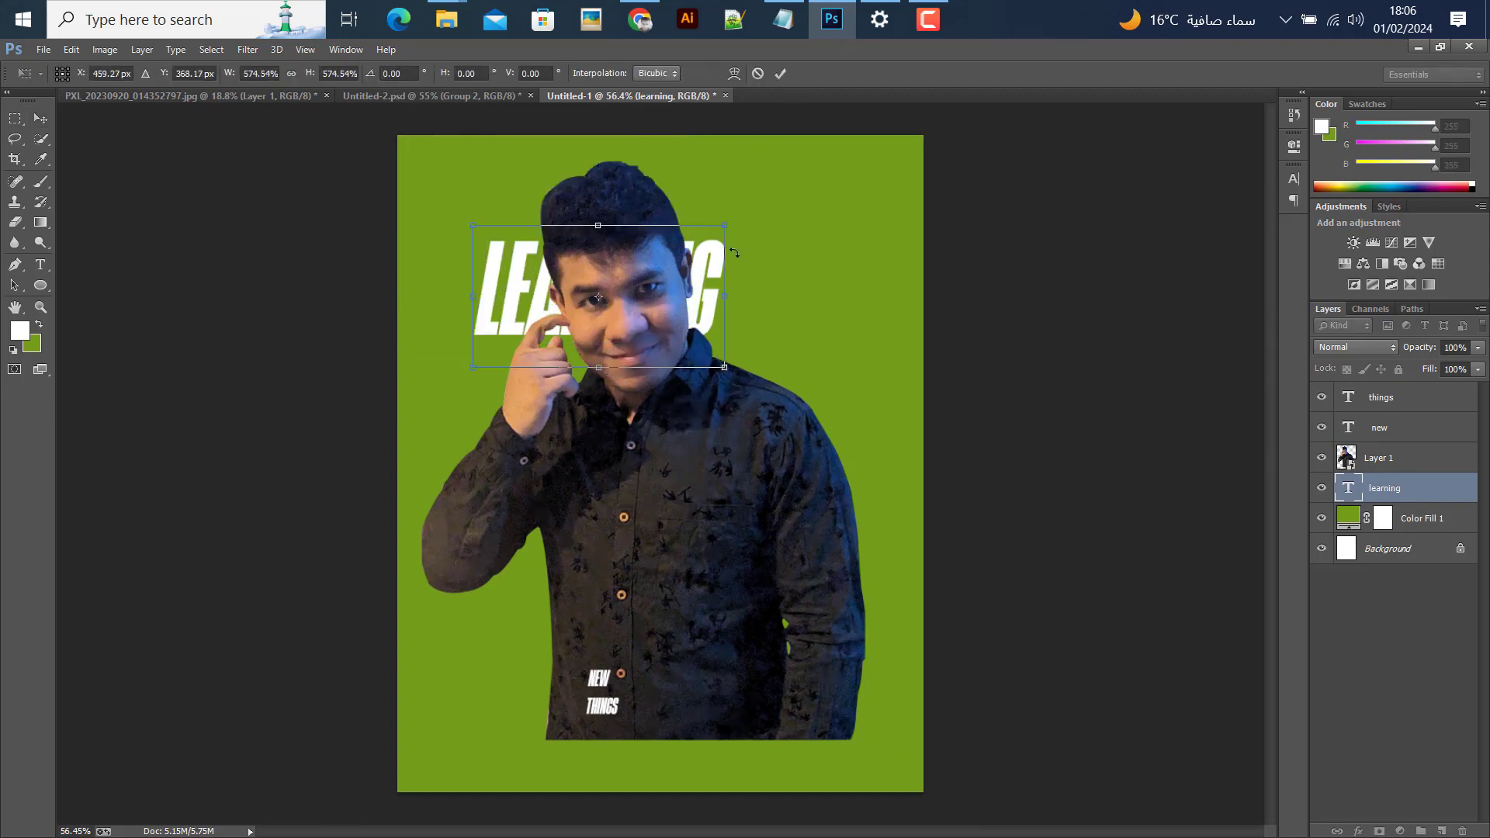
pyautogui.moveTo(715, 223); pyautogui.dragTo(894, 129)
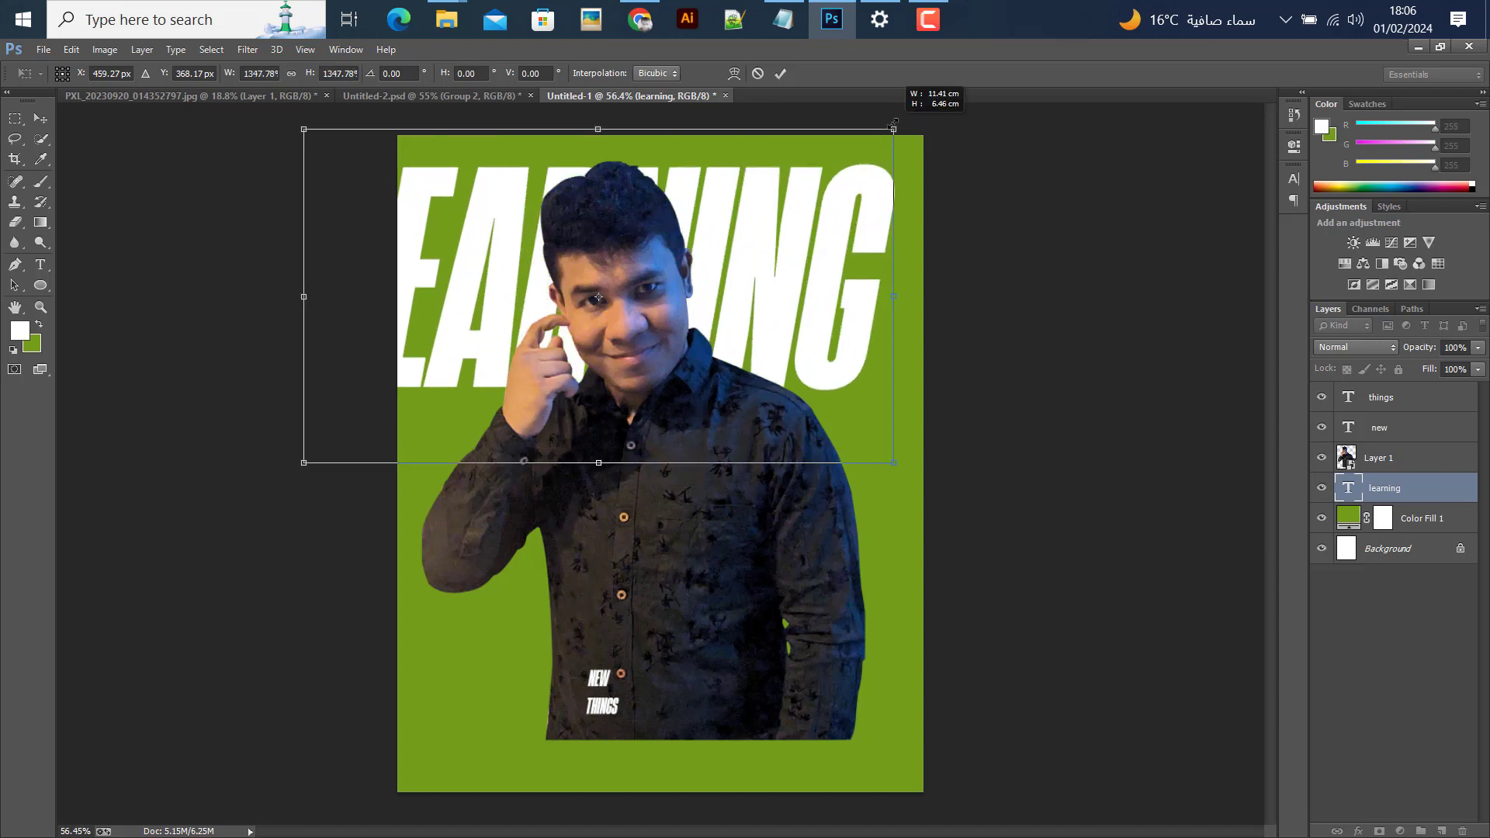
pyautogui.click(780, 73)
pyautogui.moveTo(759, 293); pyautogui.dragTo(798, 328)
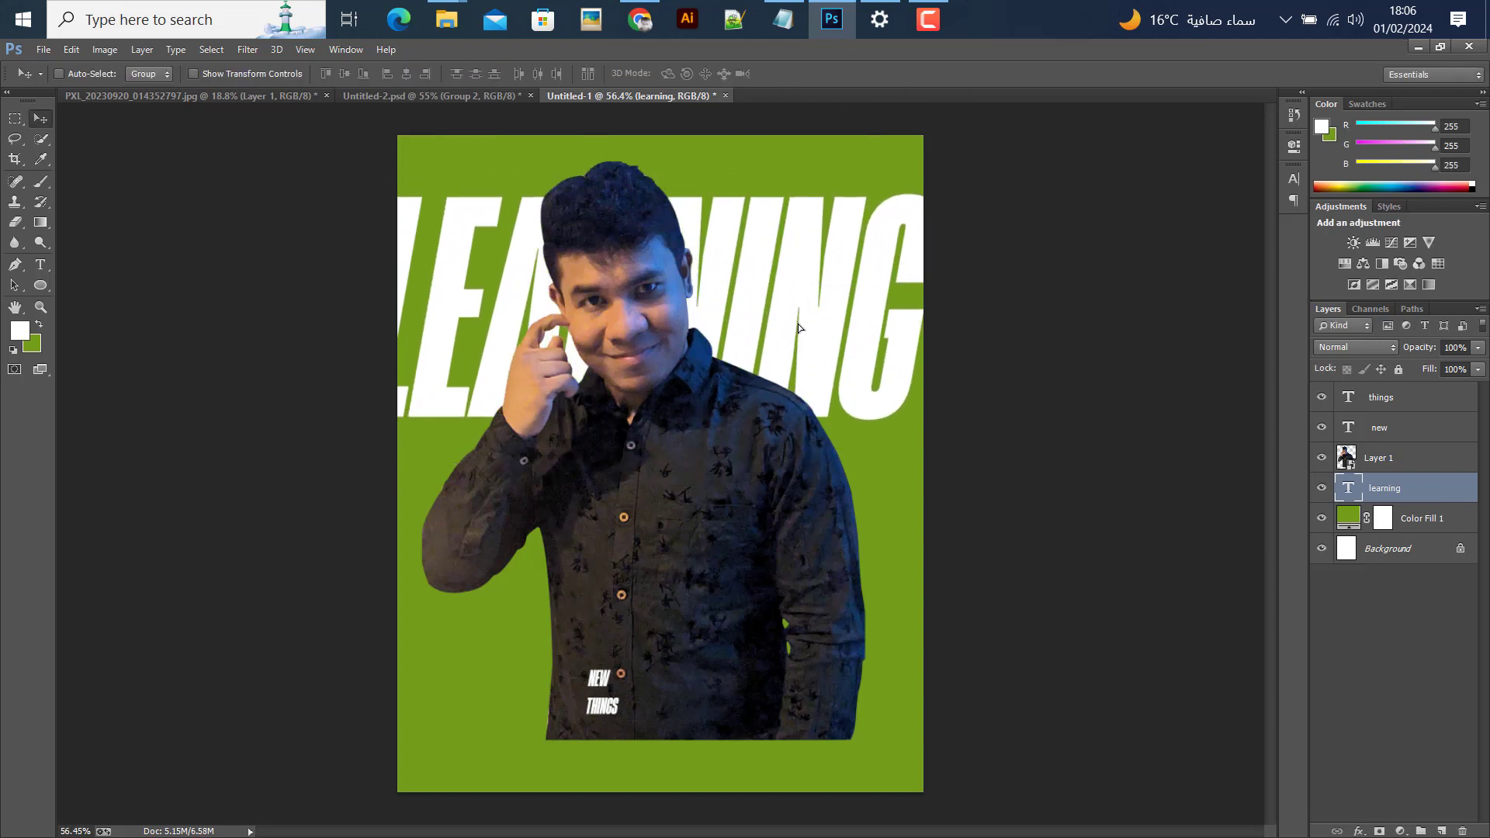
# - Scale the "learning" text down to about 81% so it fits the poster's width and nudge it slightly up and right
pyautogui.hotkey('ctrl', 't')
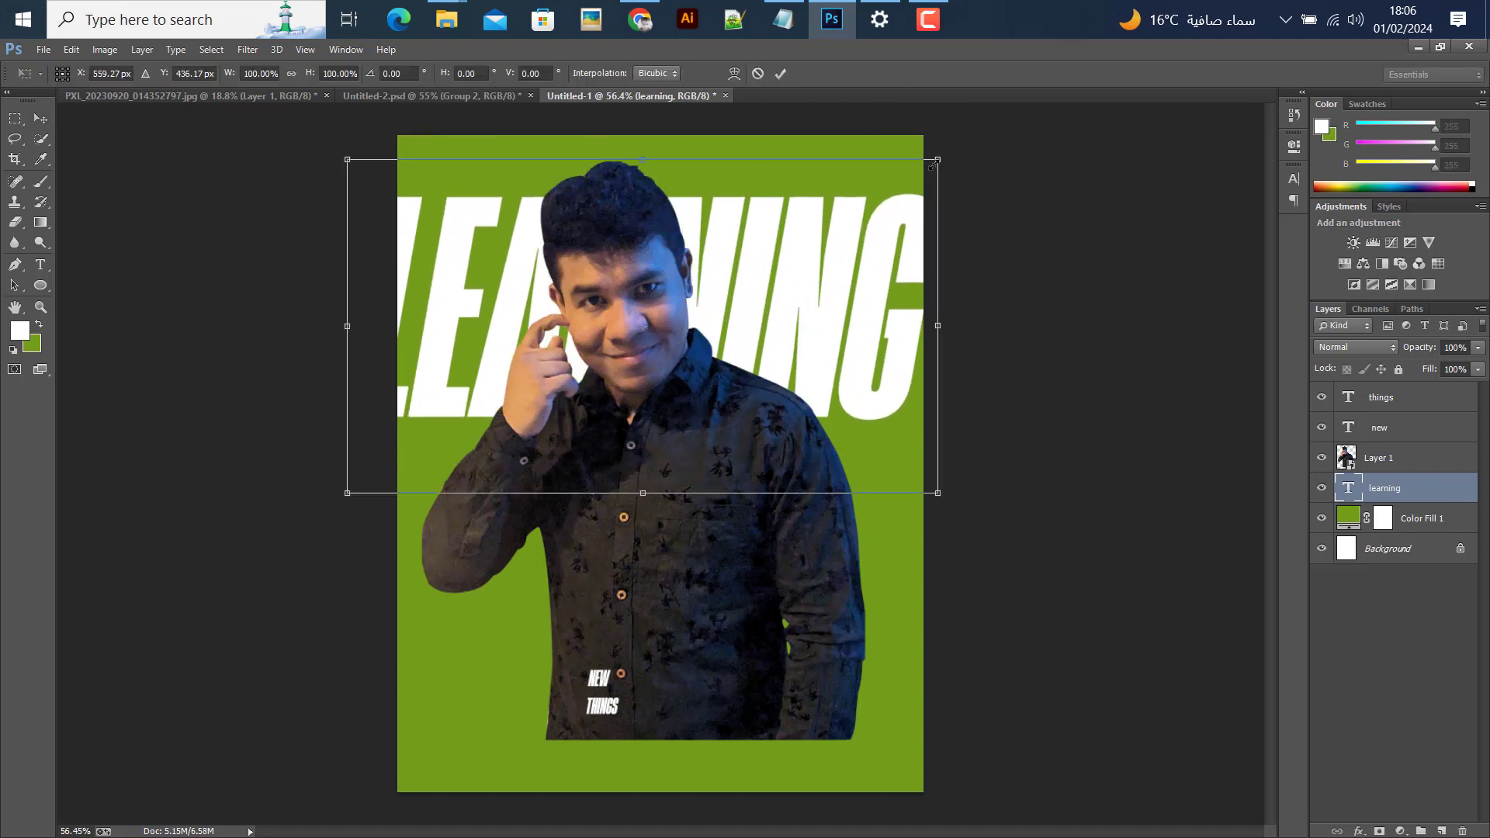
pyautogui.moveTo(933, 165); pyautogui.dragTo(883, 194)
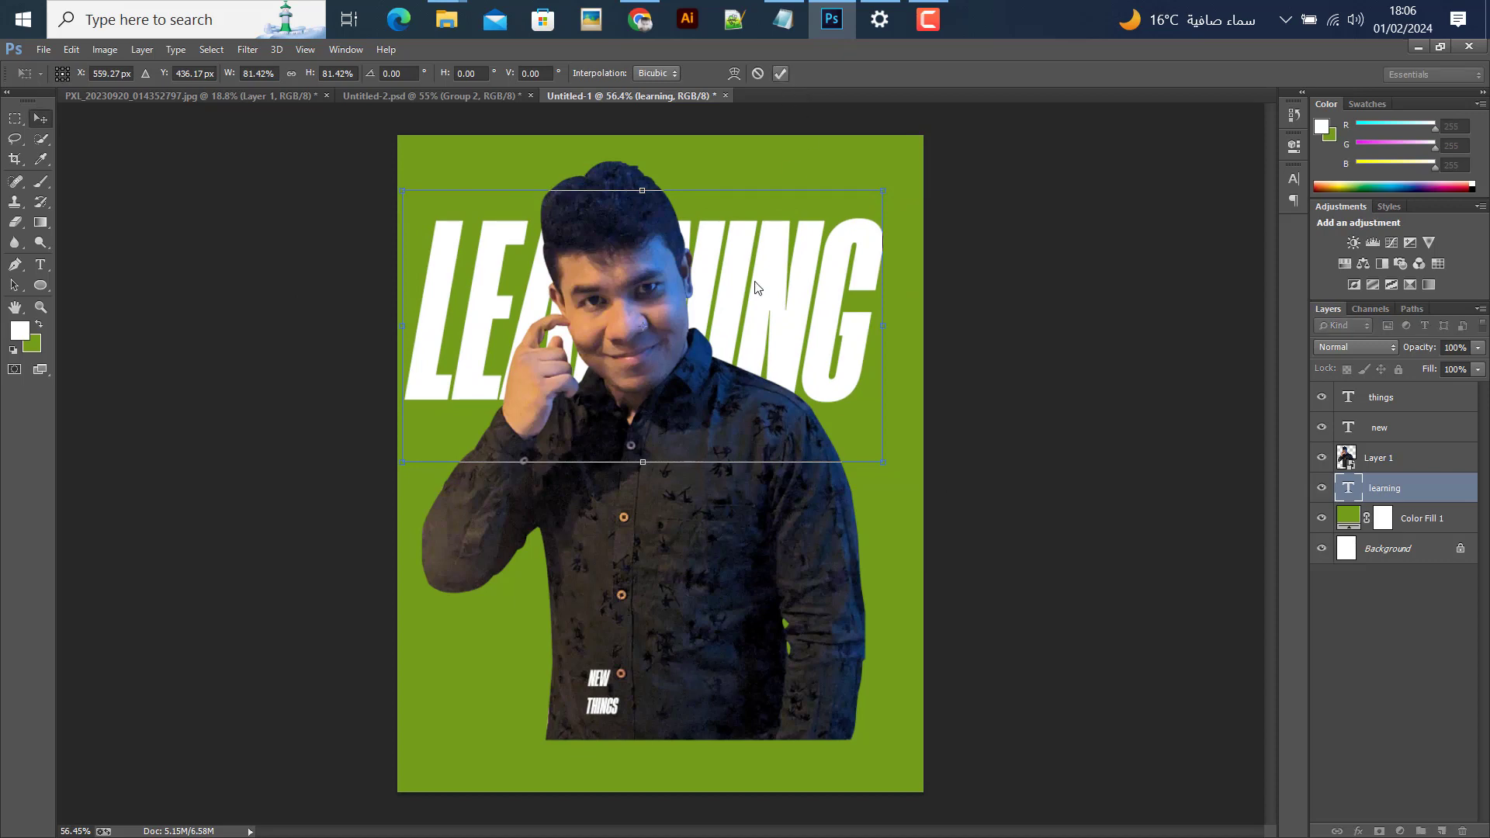
pyautogui.press('Return')
pyautogui.moveTo(755, 287); pyautogui.dragTo(765, 273)
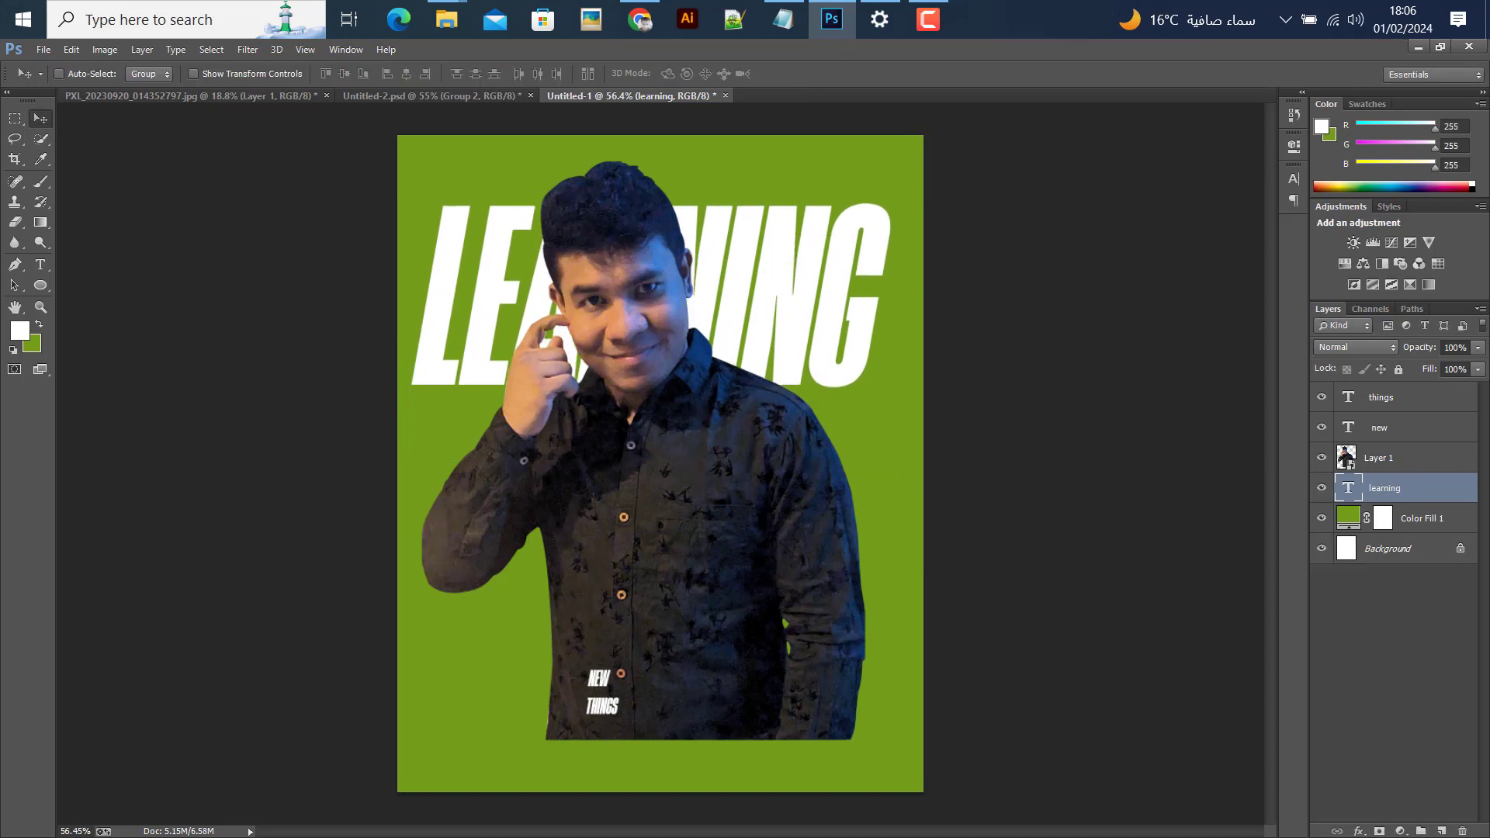
# - Scale the portrait down slightly to about 32% and nudge it upward over the "learning" headline
pyautogui.click(1406, 459)
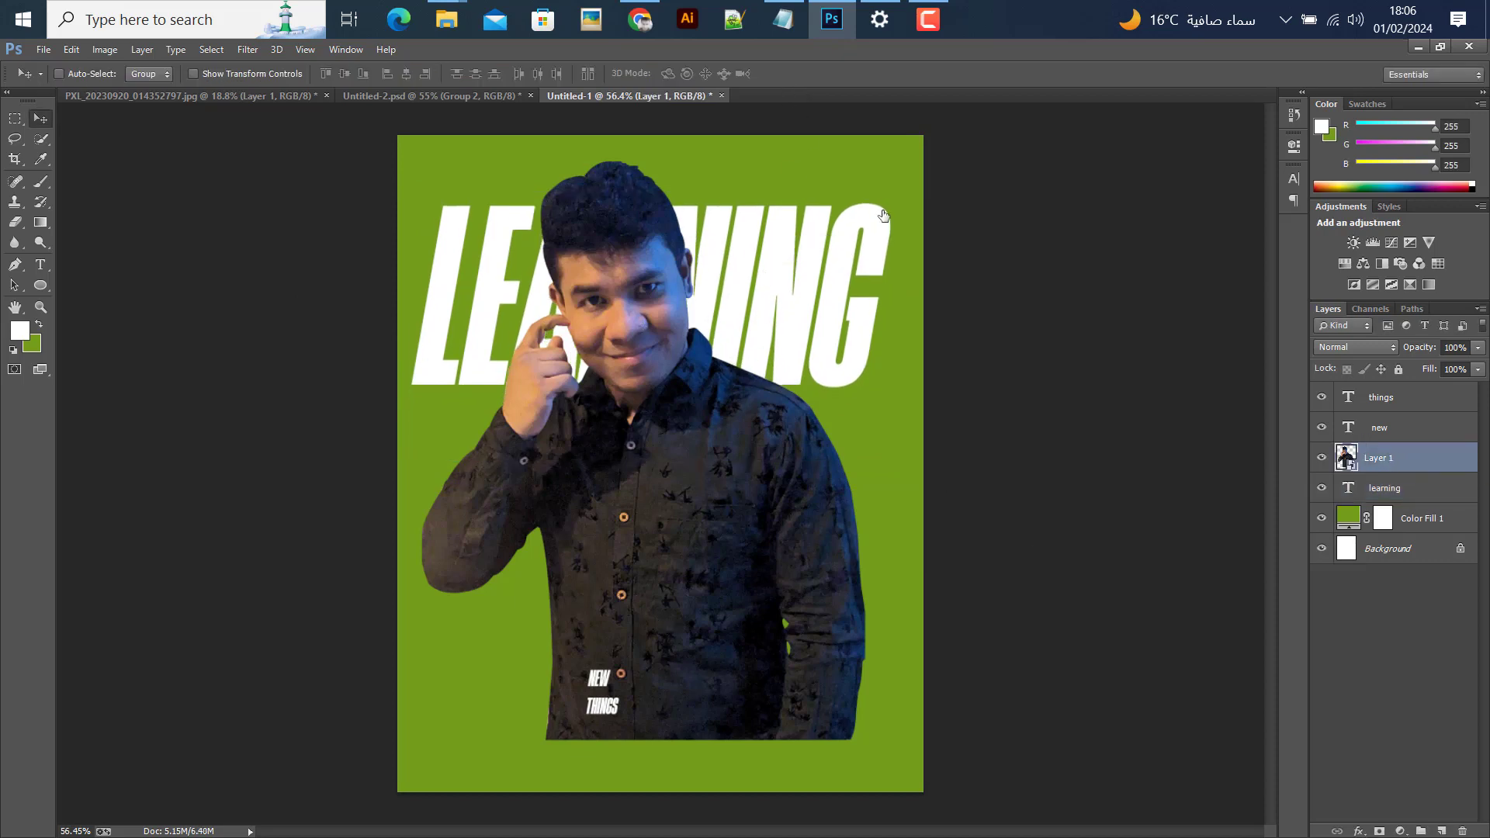
pyautogui.hotkey('ctrl', 't')
pyautogui.moveTo(865, 160); pyautogui.dragTo(854, 174)
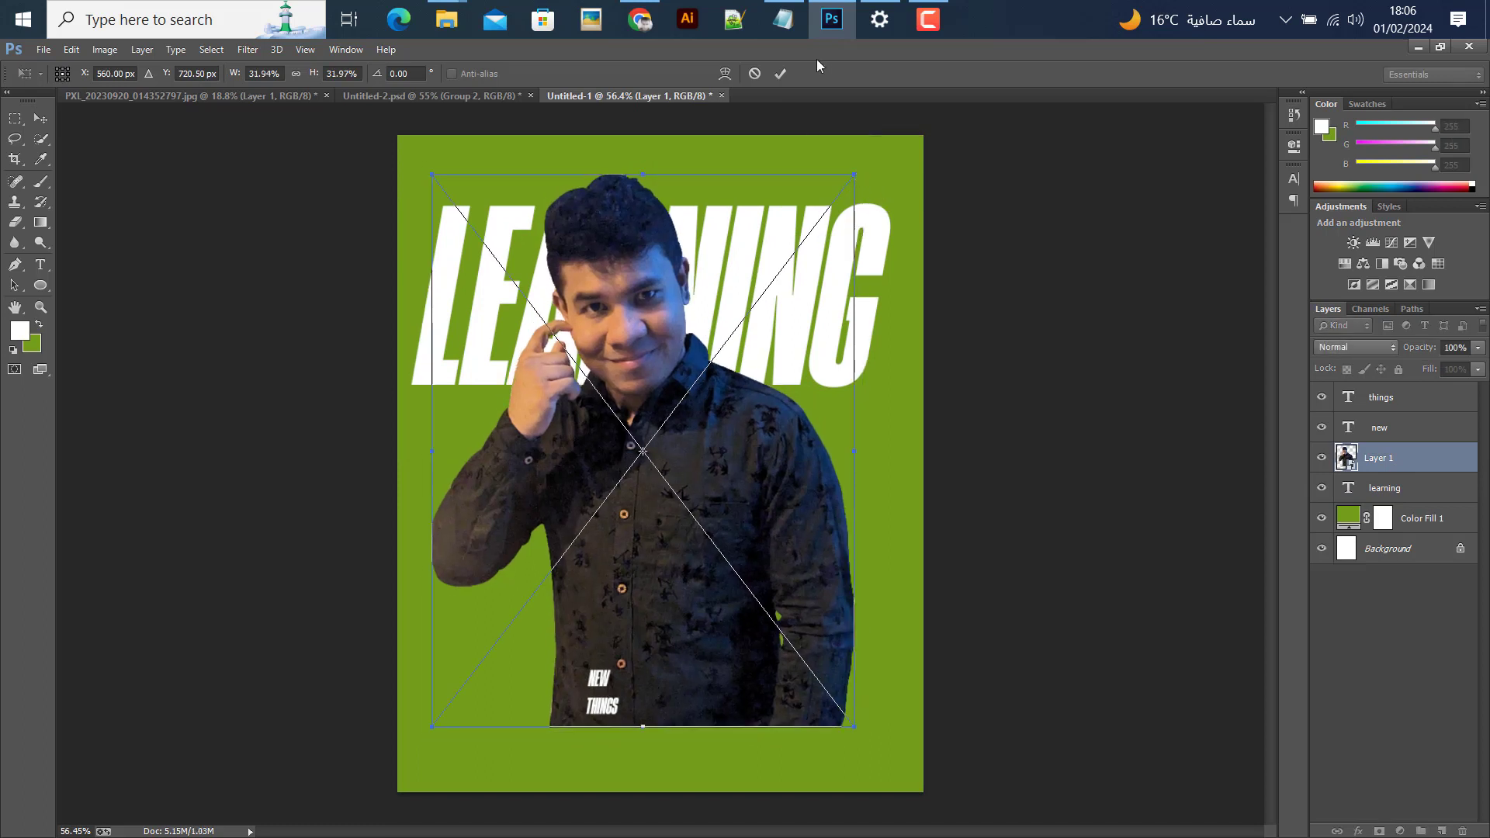
pyautogui.click(782, 74)
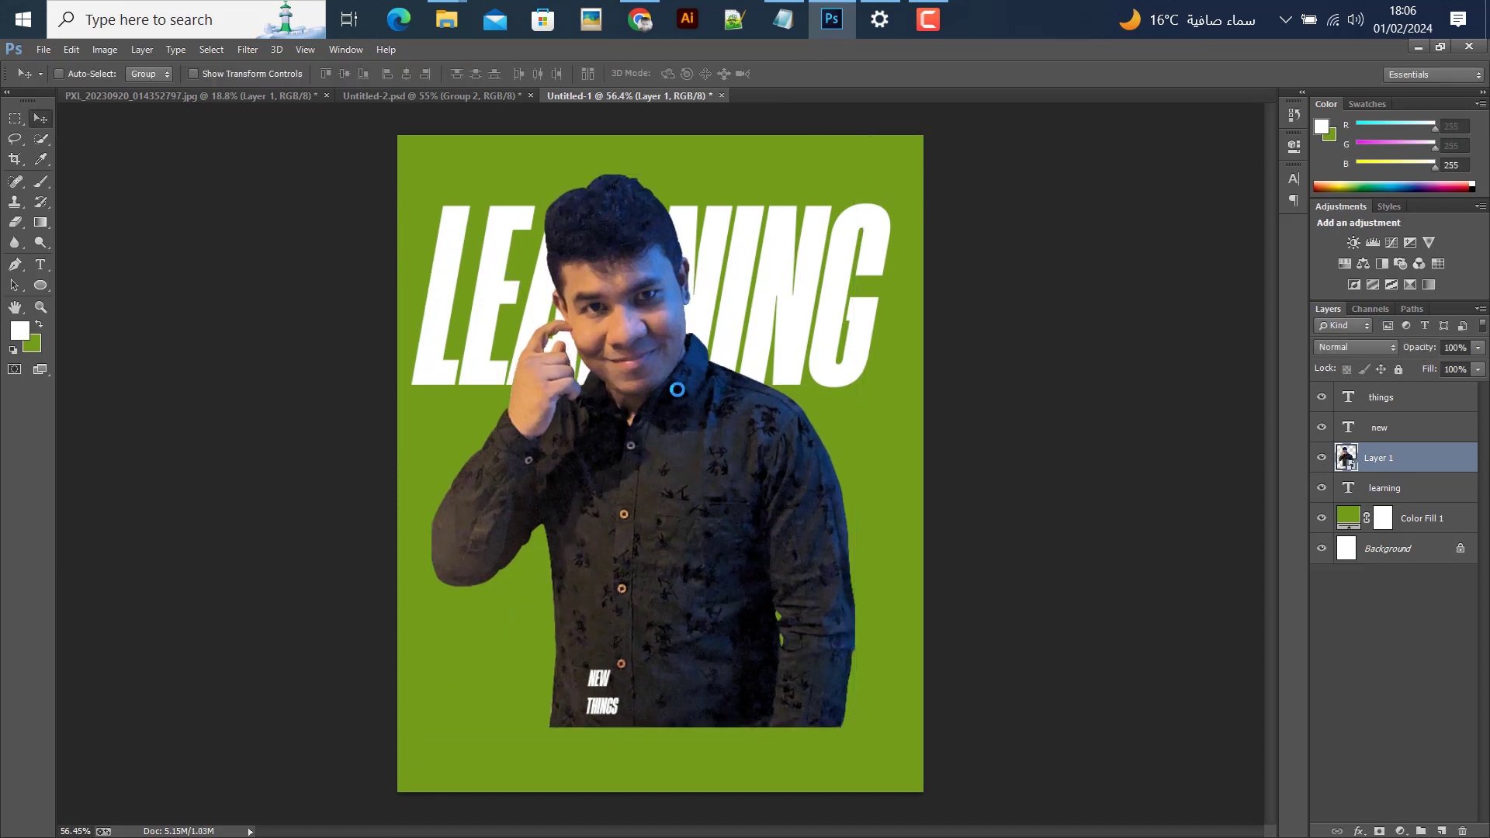
pyautogui.moveTo(677, 380); pyautogui.dragTo(678, 368)
# - Enlarge the "things" text to about 1131% and move it up over the lower part of the shirt
pyautogui.click(1379, 423)
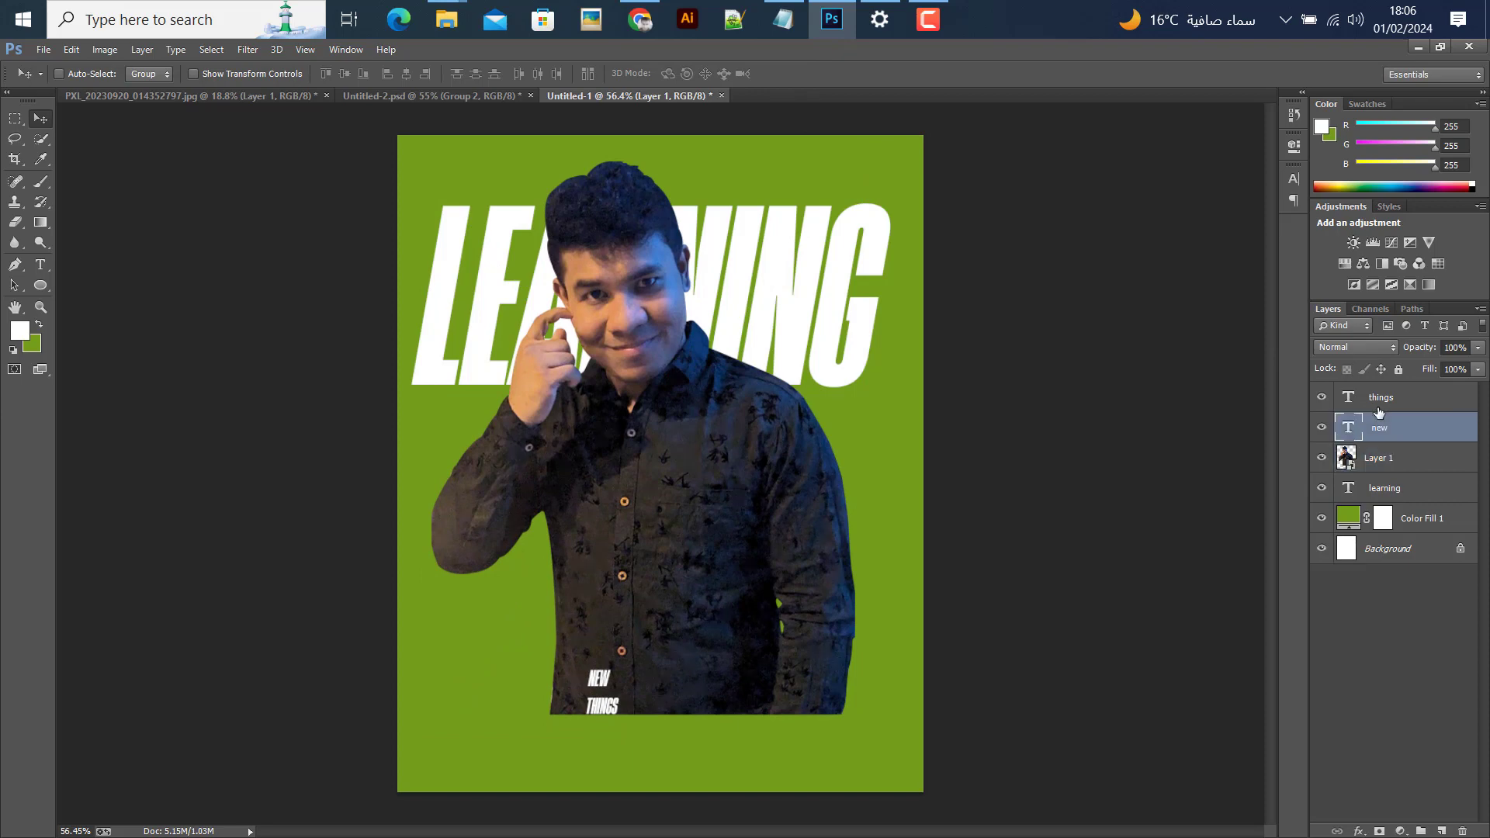
pyautogui.click(1384, 403)
pyautogui.hotkey('ctrl', 't')
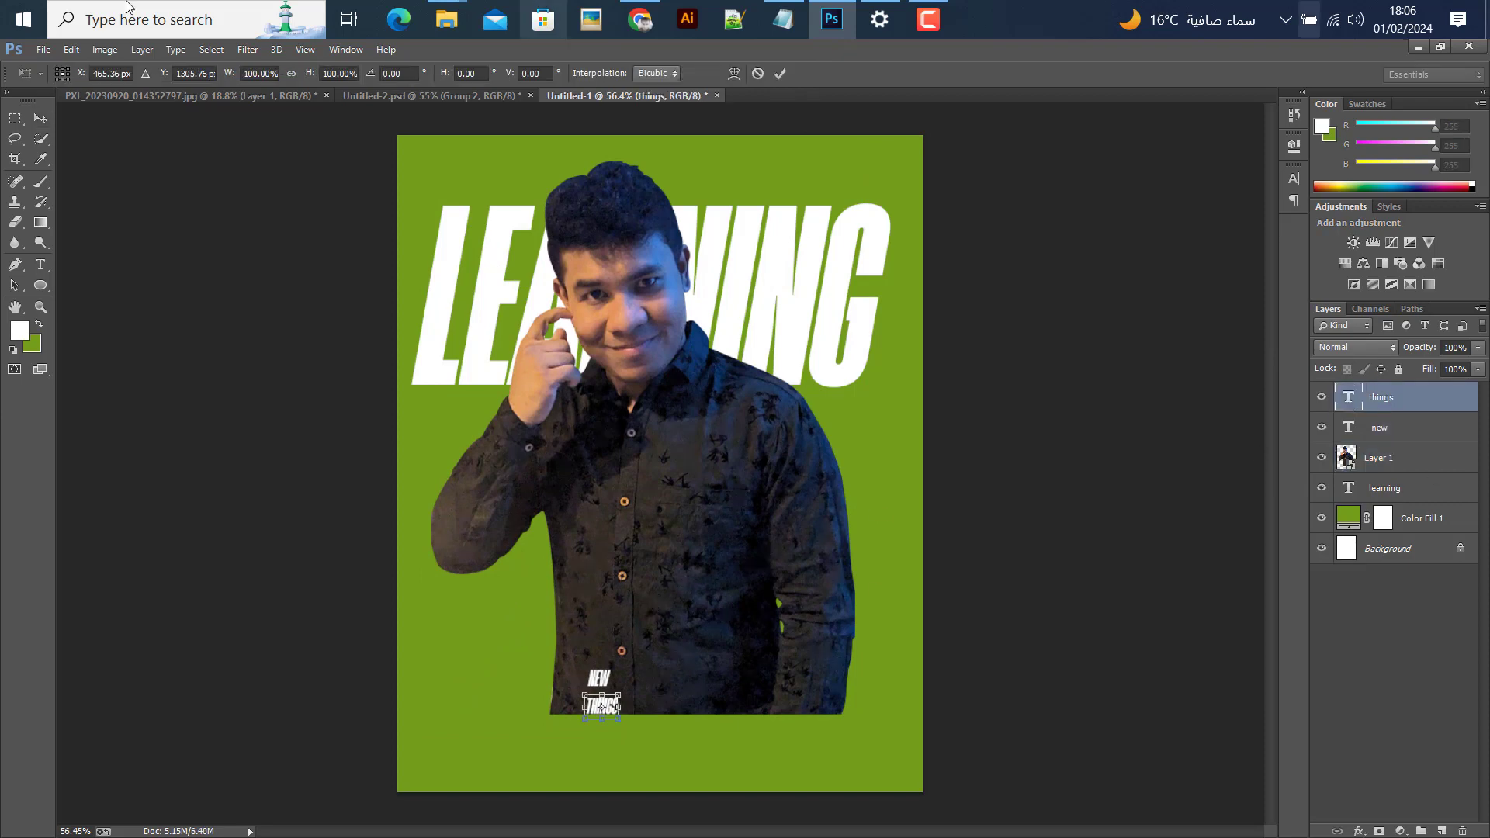
pyautogui.moveTo(613, 693); pyautogui.dragTo(796, 576)
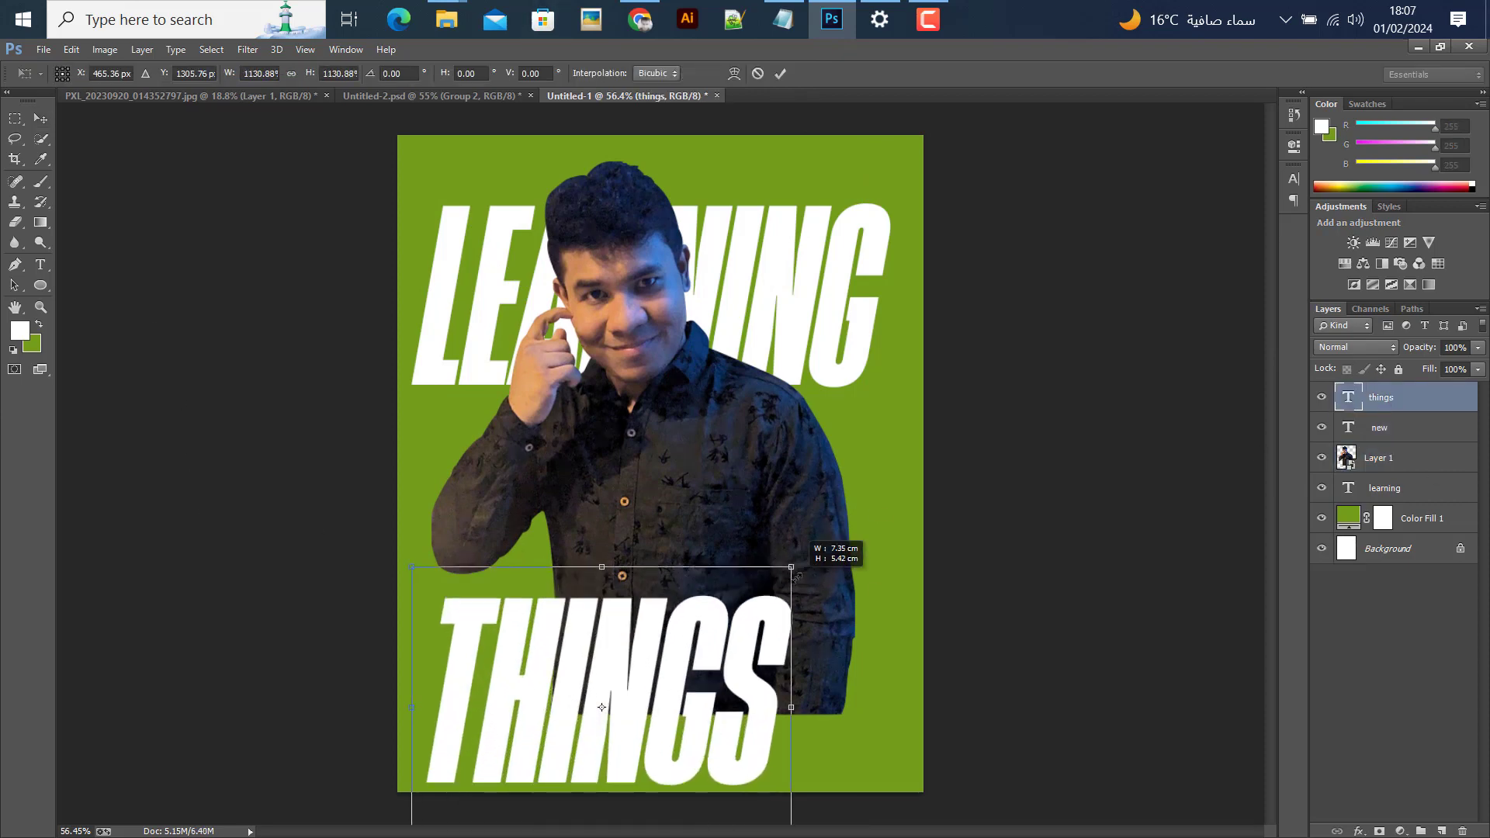
pyautogui.click(781, 73)
pyautogui.moveTo(700, 743); pyautogui.dragTo(745, 669)
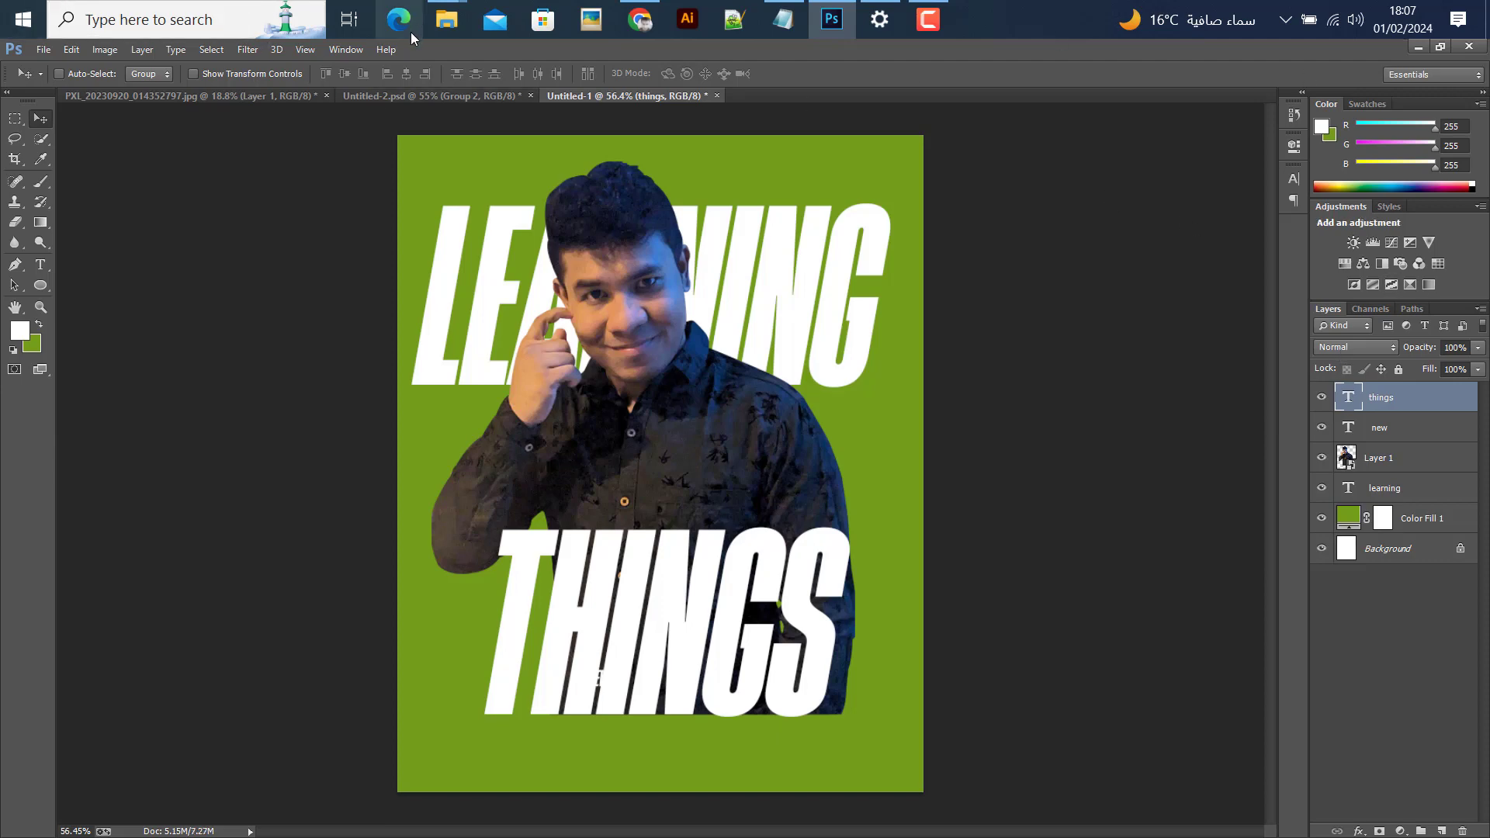
# - Show the Character settings and set the tracking of the "things" text to 50
pyautogui.click(345, 49)
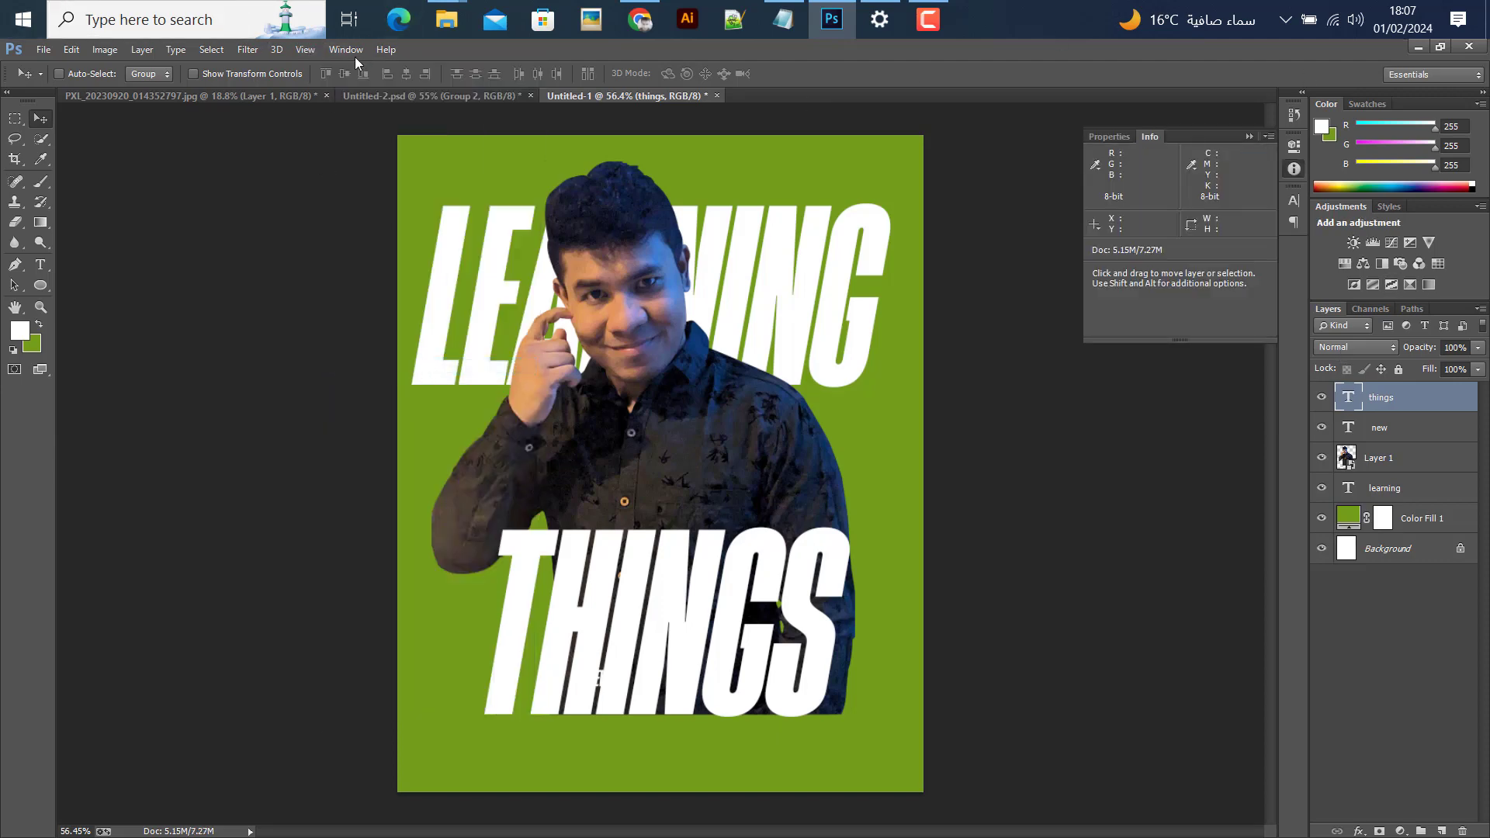
pyautogui.click(346, 49)
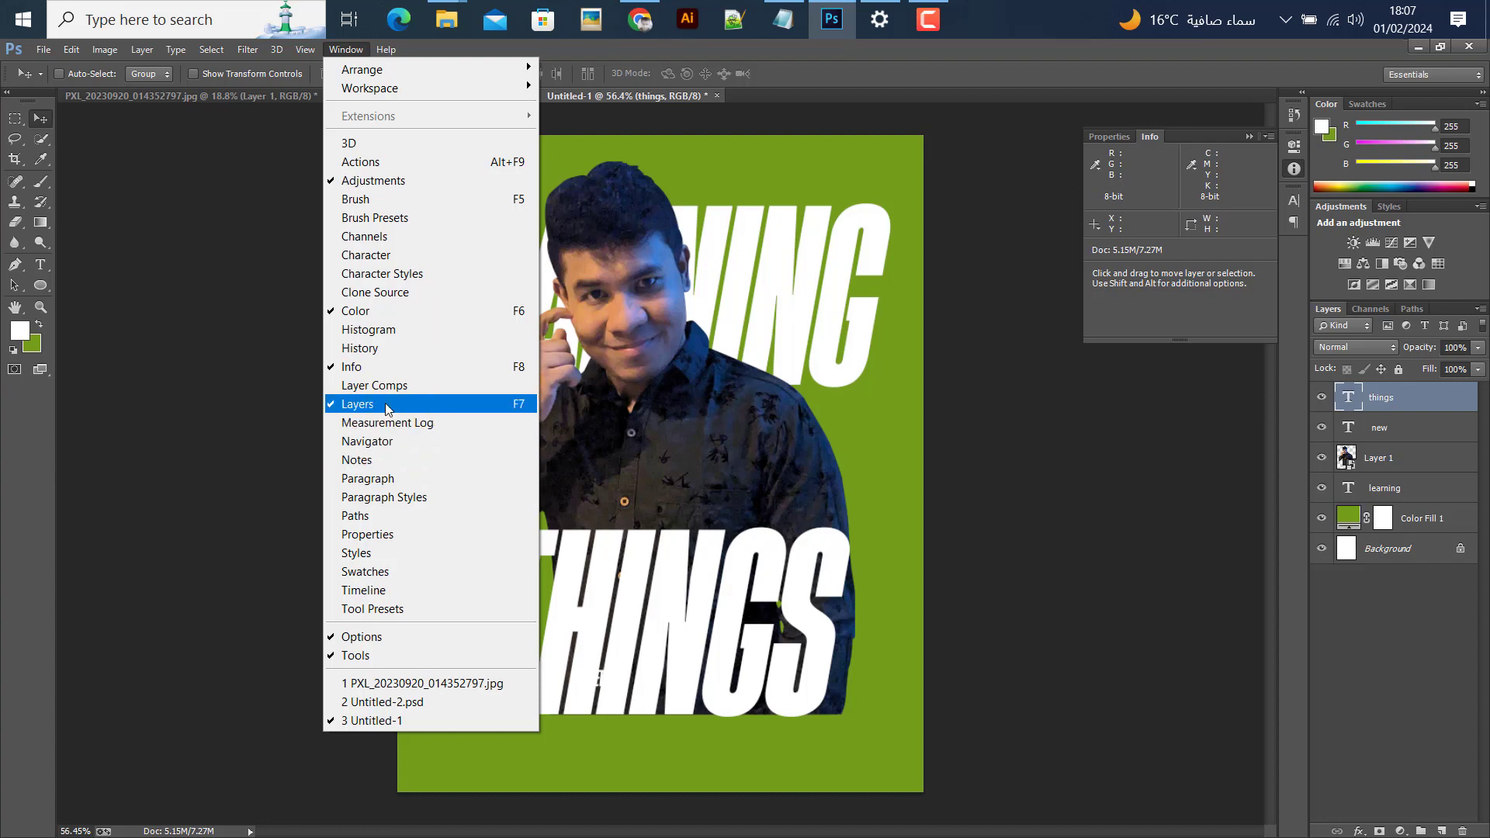
pyautogui.click(383, 263)
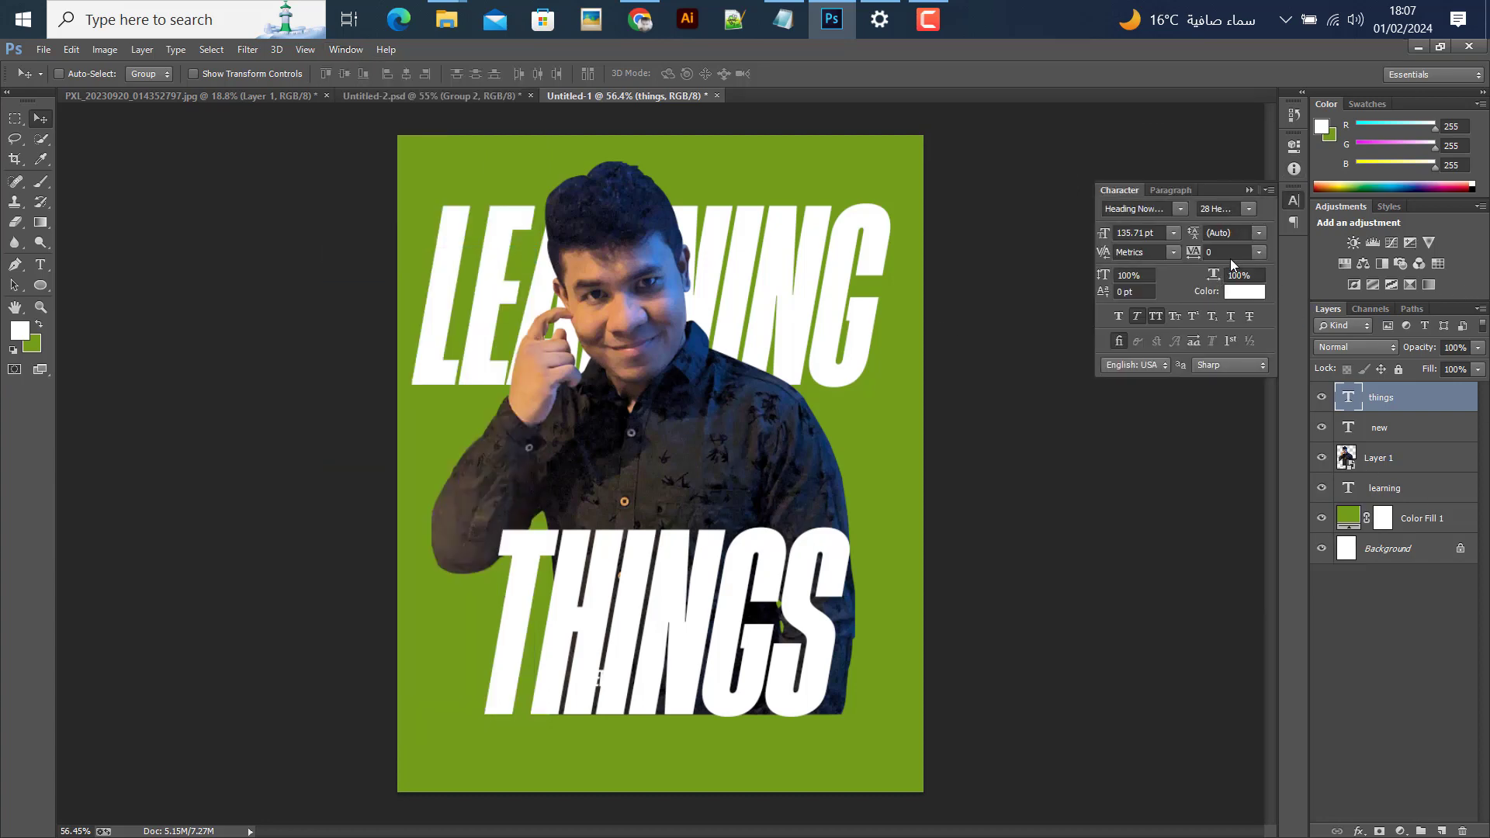
pyautogui.click(1230, 253)
pyautogui.write('50')
pyautogui.press('Return')
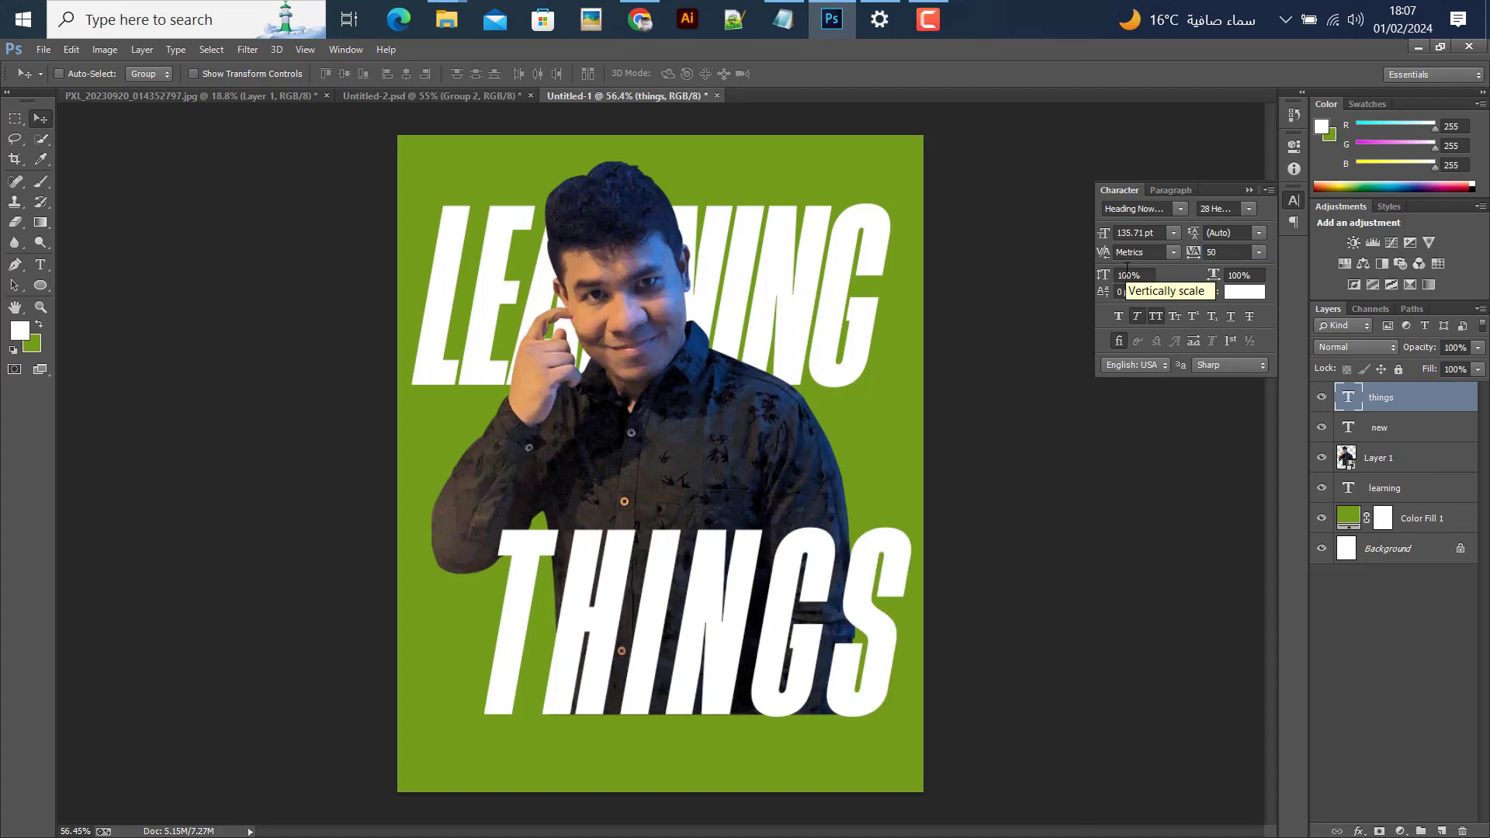
# - Center the "things" text horizontally on the canvas and clear the selection
pyautogui.moveTo(718, 626); pyautogui.dragTo(705, 630)
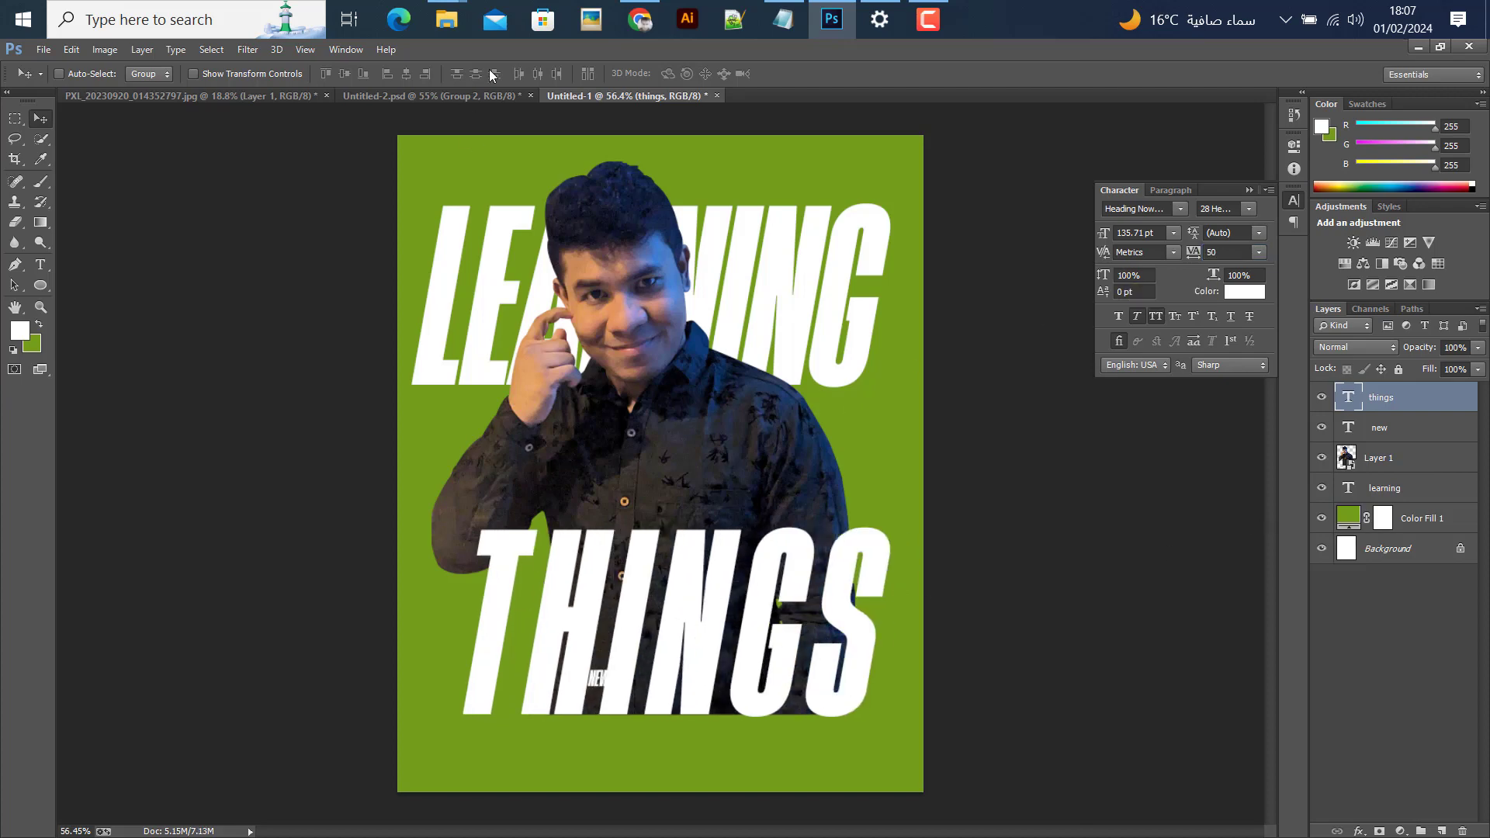
pyautogui.hotkey('ctrl', 'a')
pyautogui.click(406, 74)
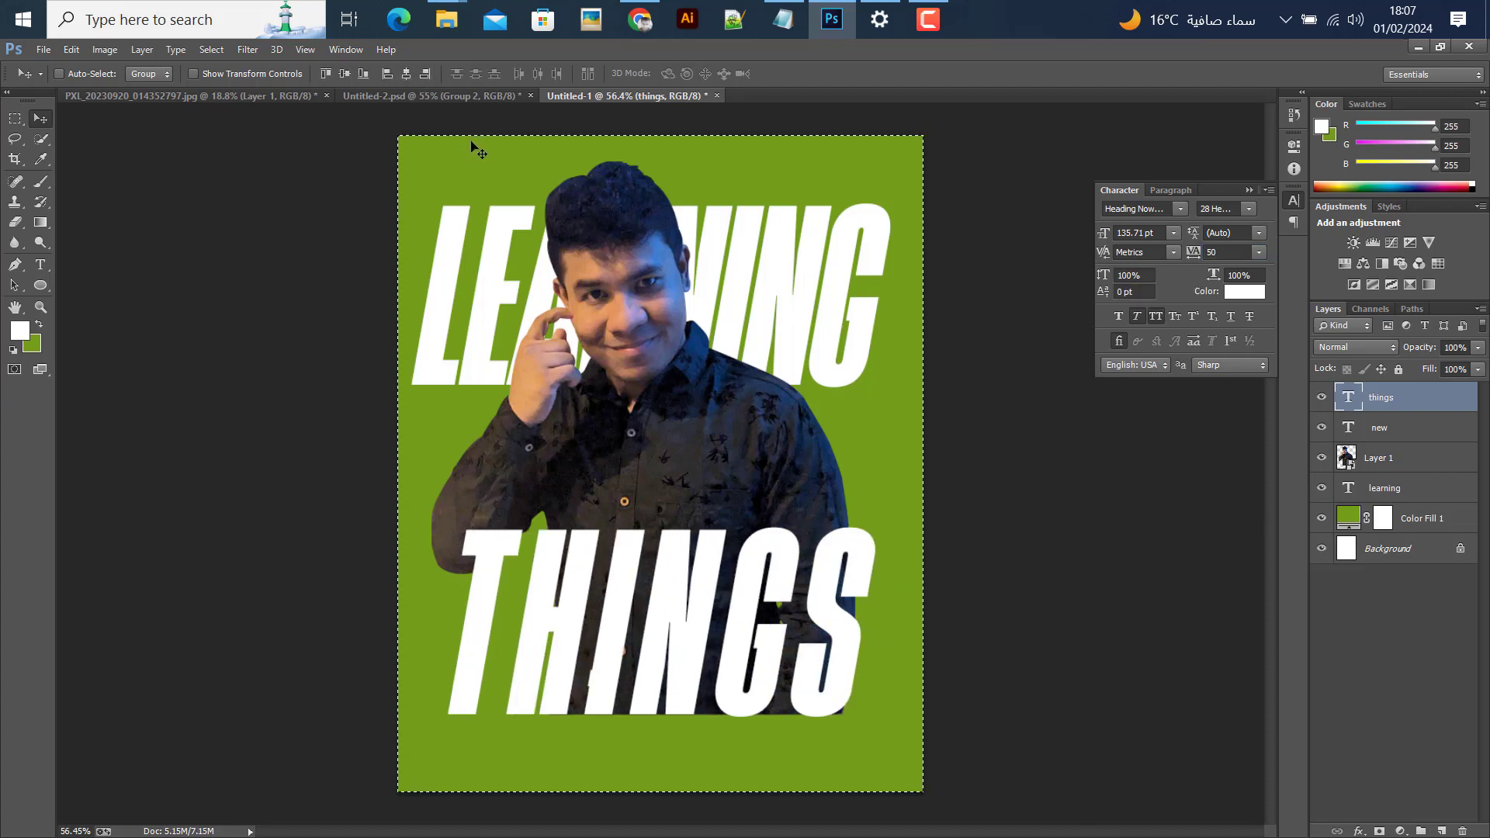
pyautogui.hotkey('ctrl', 'd')
# - Draw a white circle about 211 px wide over the shirt's shoulder, above the end of "things"
pyautogui.click(1409, 424)
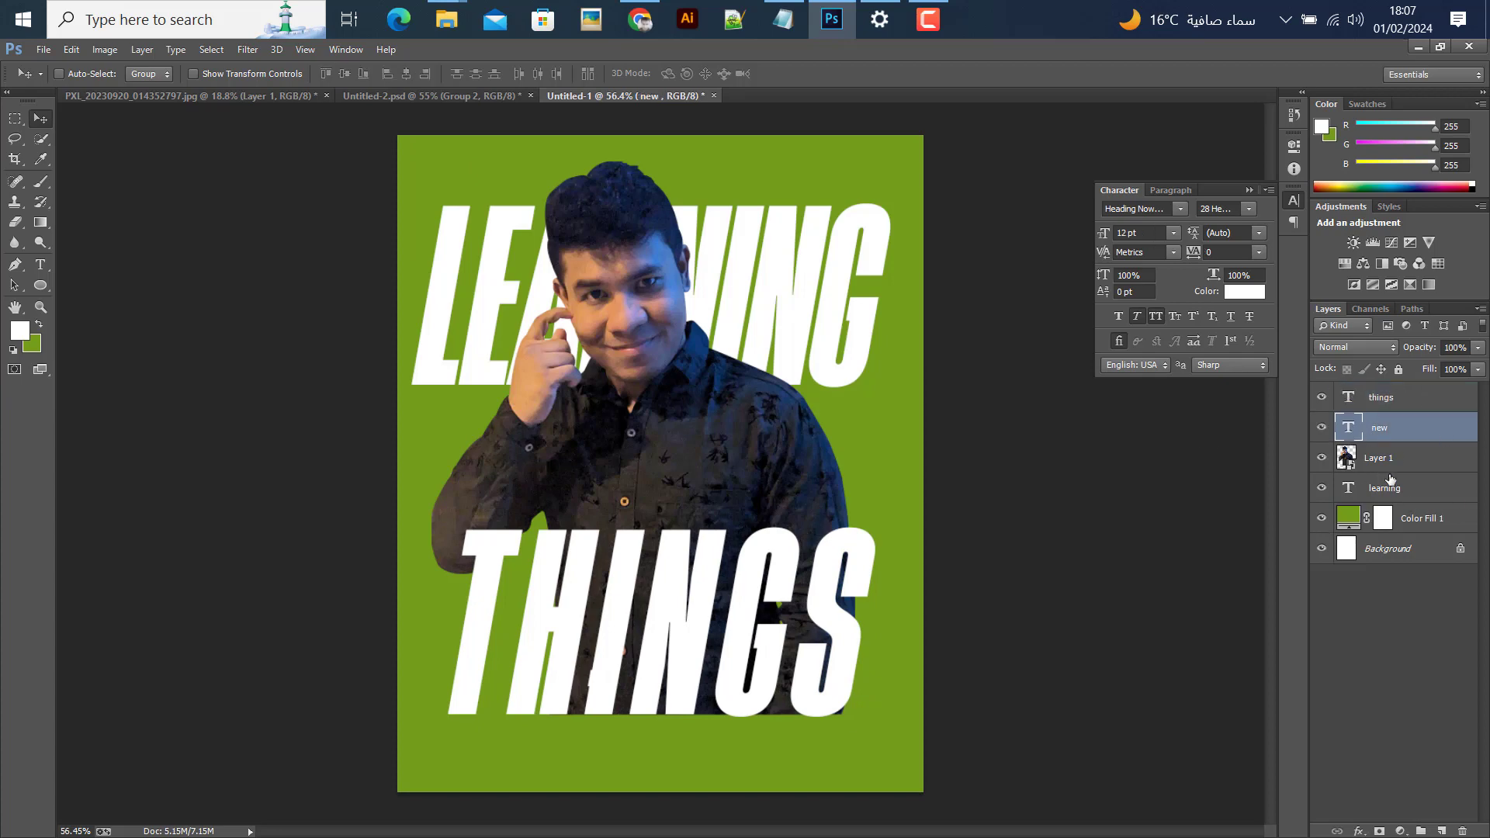
pyautogui.click(39, 285)
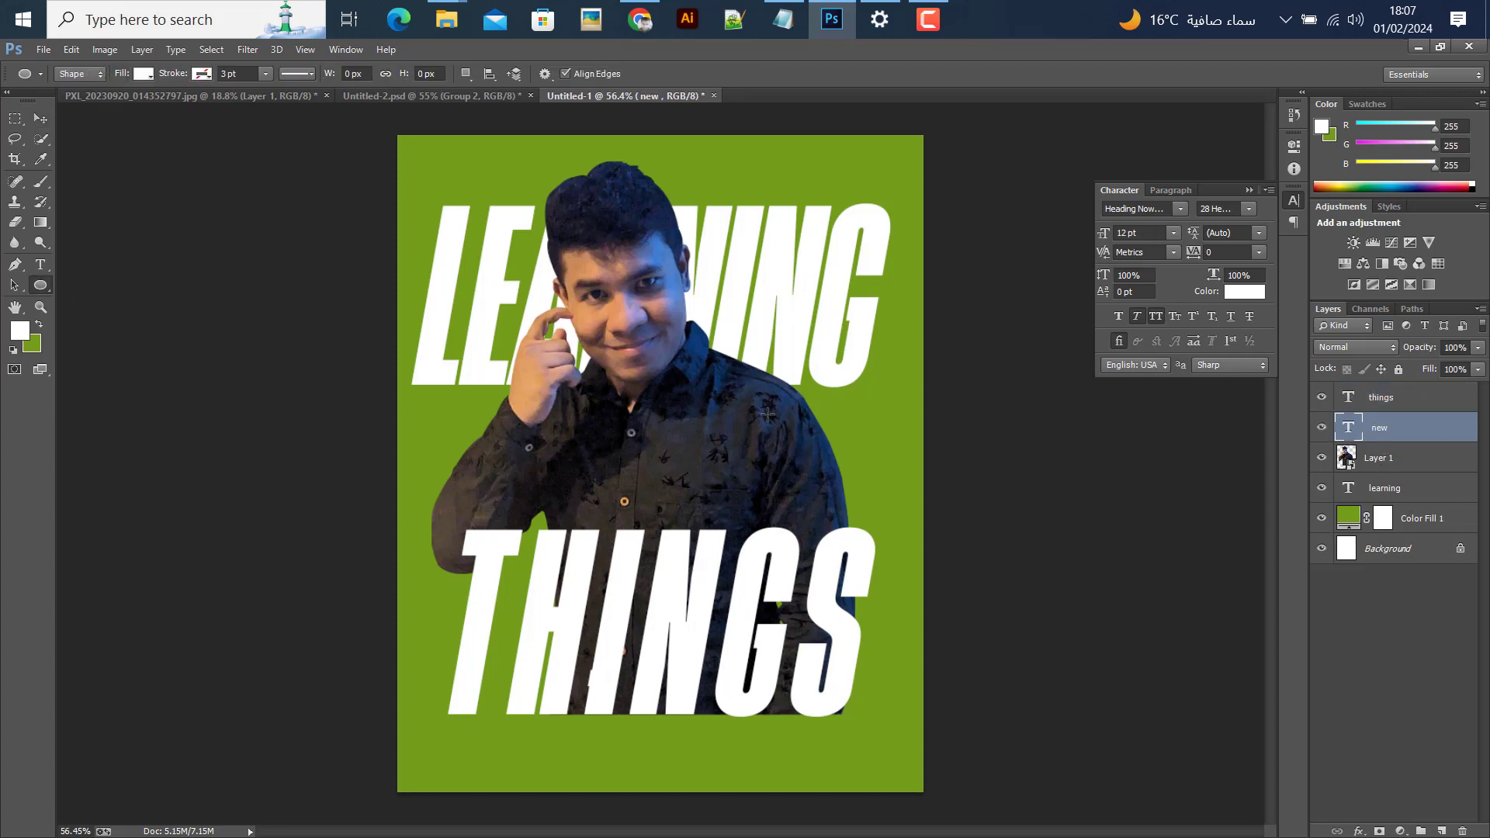
pyautogui.moveTo(765, 404); pyautogui.dragTo(863, 473)
pyautogui.press('v')
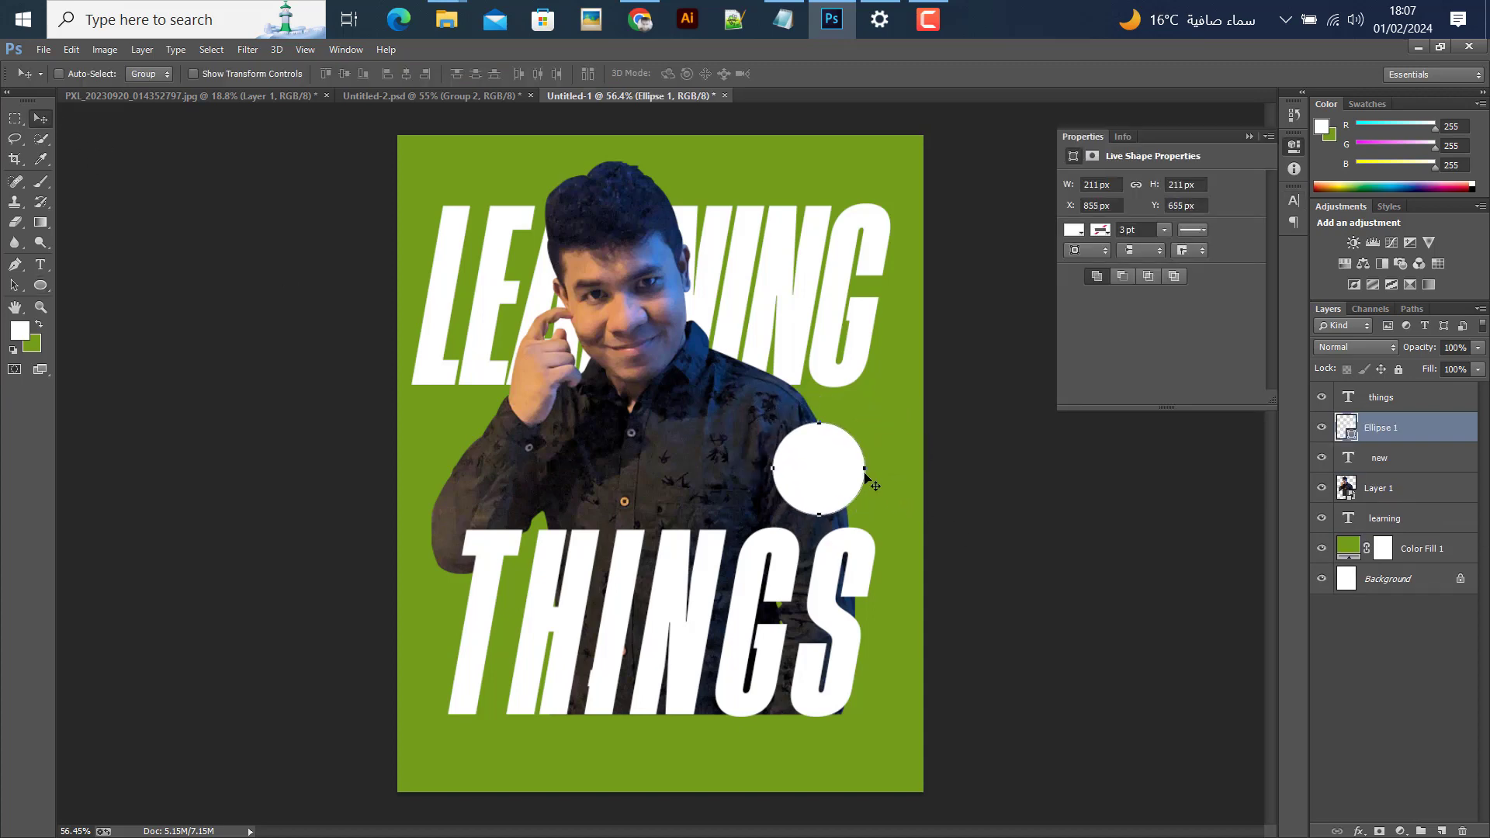
# - Enlarge the white circle to about 246 px and move it slightly up between the two headline words
pyautogui.hotkey('ctrl', 't')
pyautogui.moveTo(866, 423); pyautogui.dragTo(871, 416)
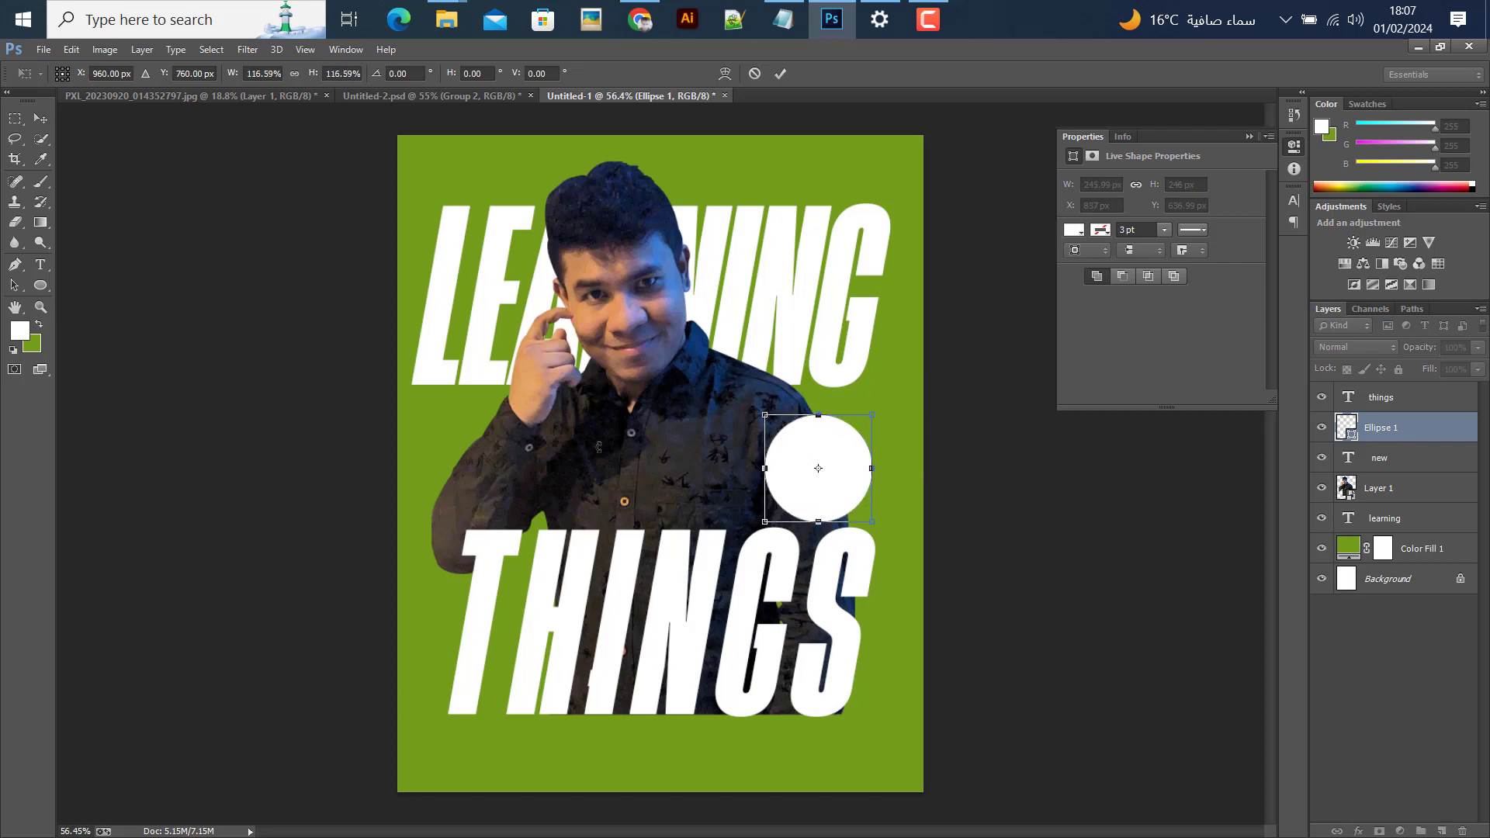
pyautogui.click(780, 74)
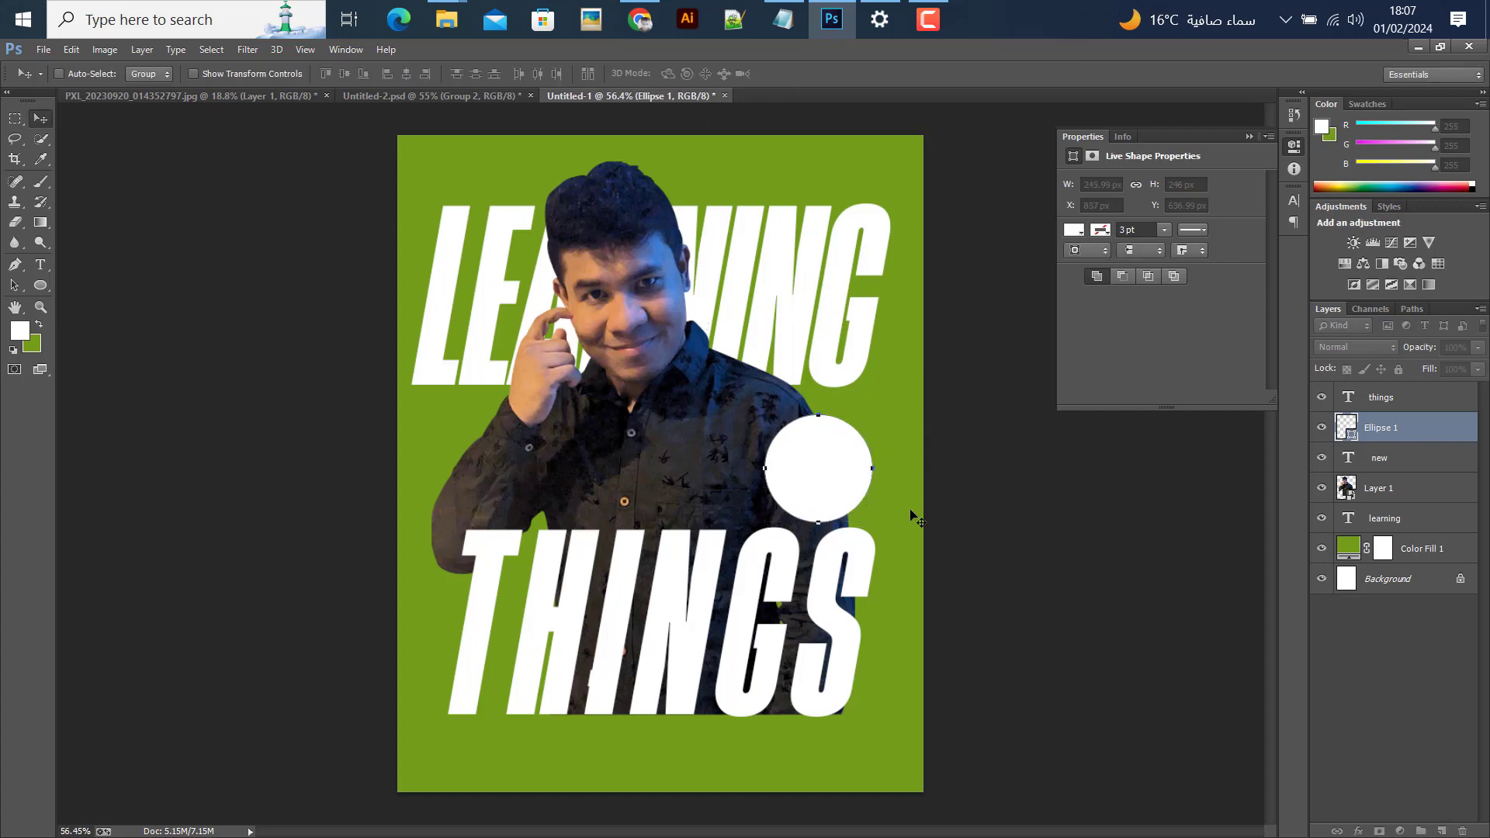
pyautogui.moveTo(861, 481)
pyautogui.mouseDown()
pyautogui.moveTo(852, 466)
pyautogui.moveTo(865, 468)
pyautogui.mouseUp()
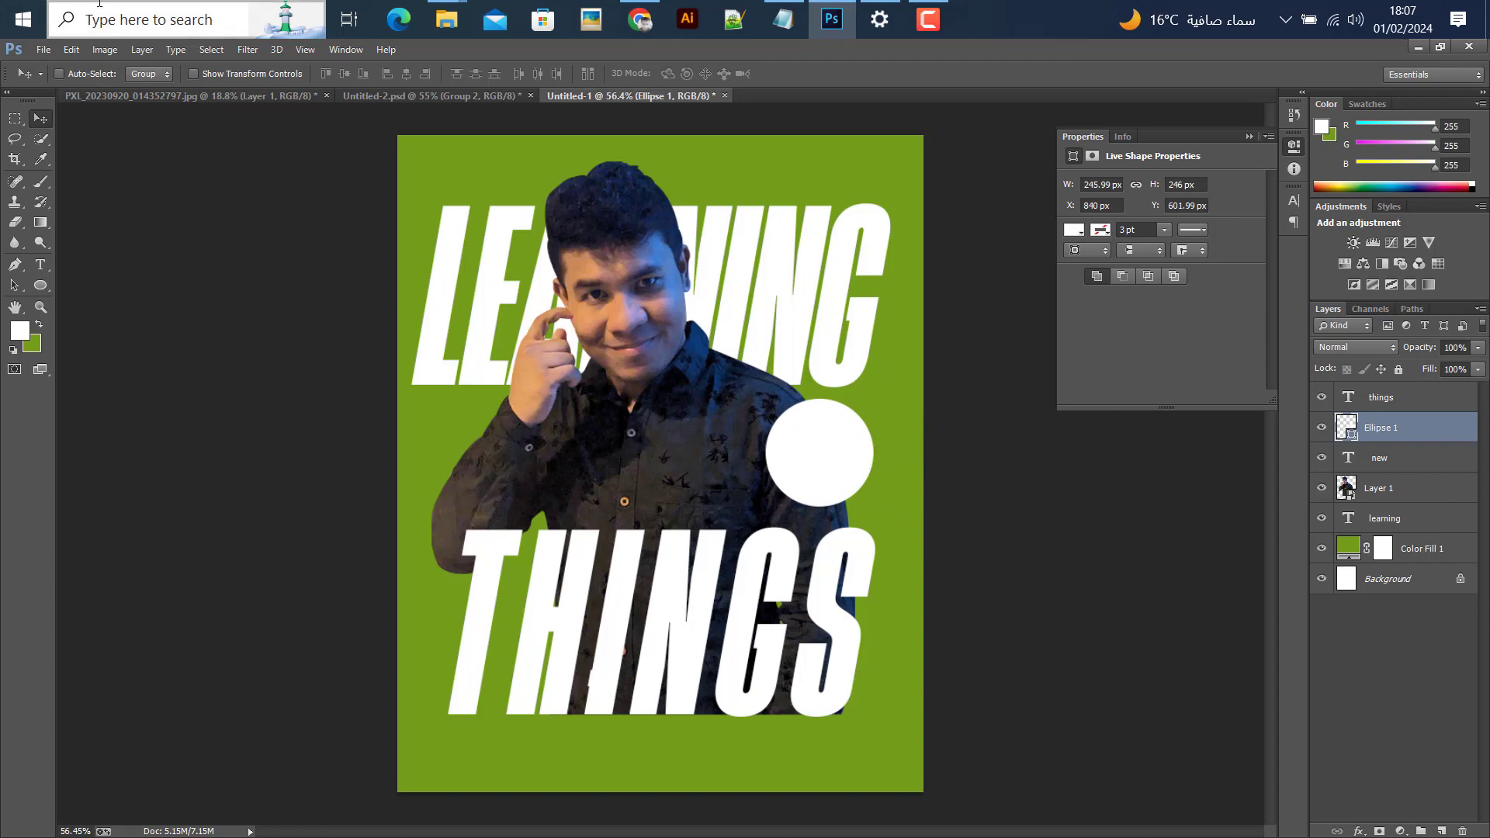
# - Bring the "new" layer above the circle and color its text with the background green, 709d1a
pyautogui.moveTo(1391, 463); pyautogui.dragTo(1387, 417)
pyautogui.click(1295, 202)
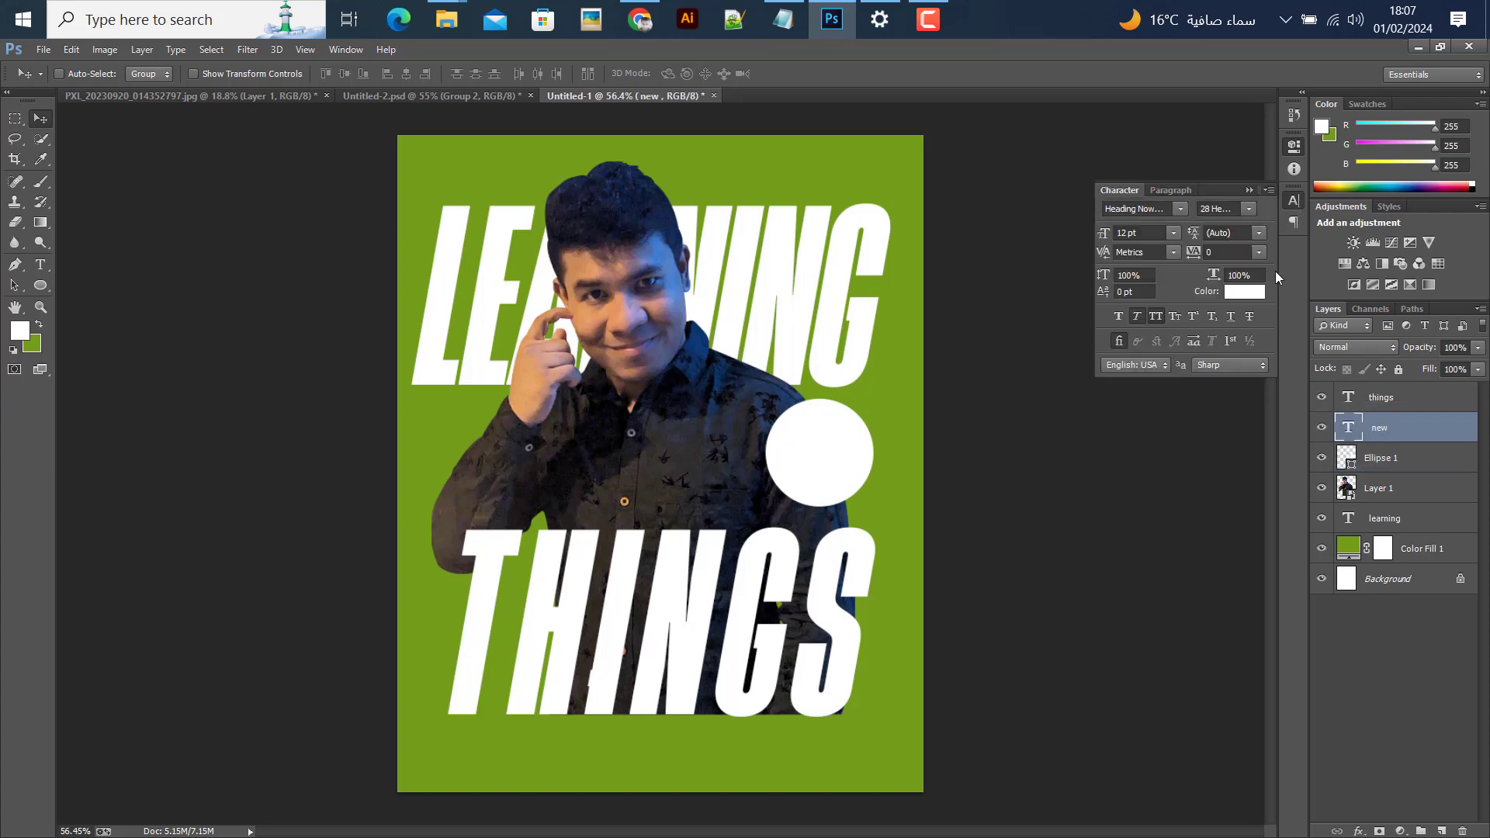
pyautogui.click(1245, 291)
pyautogui.click(824, 172)
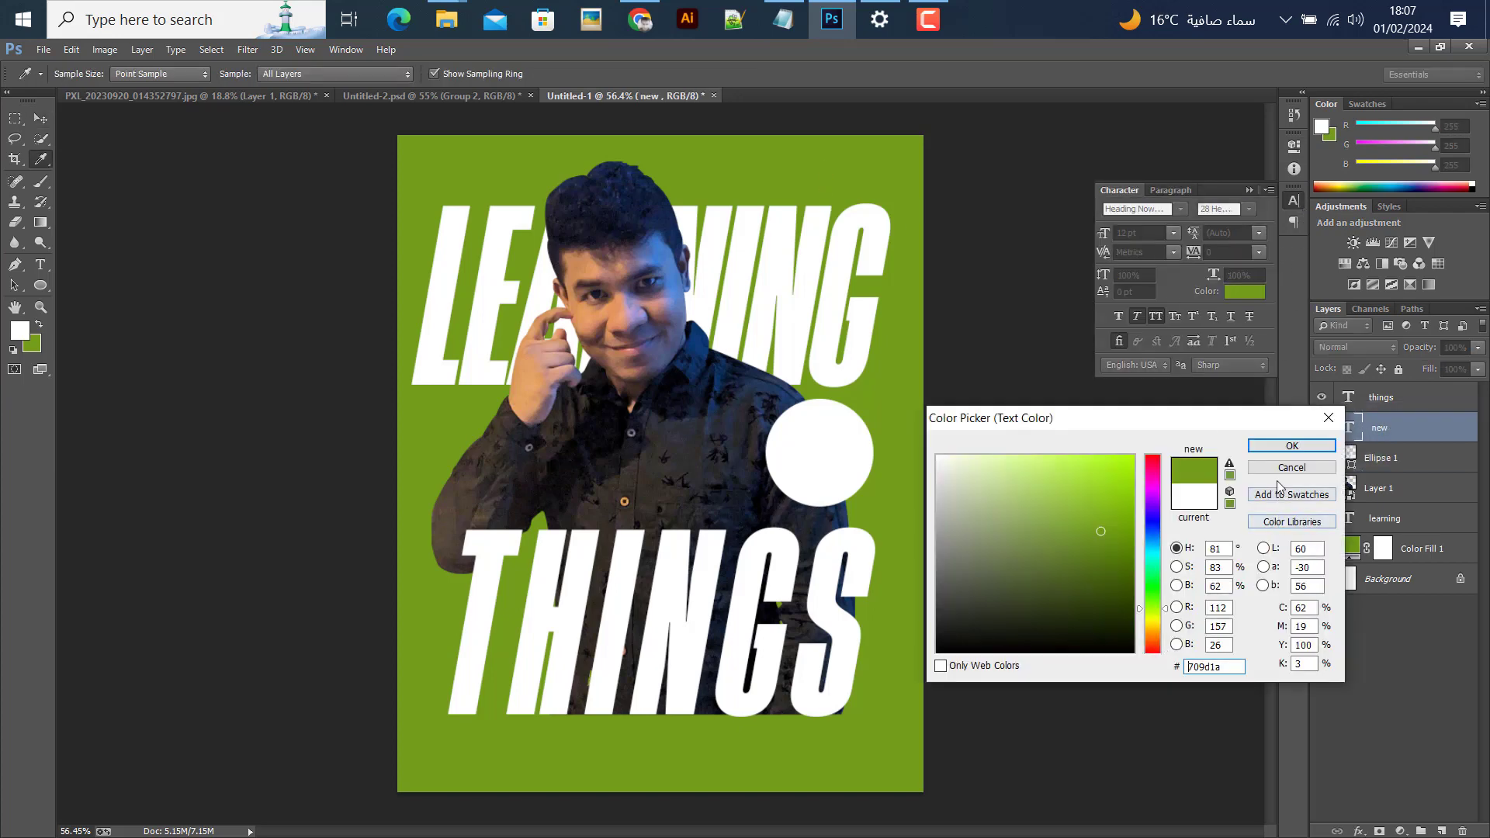
pyautogui.click(1291, 445)
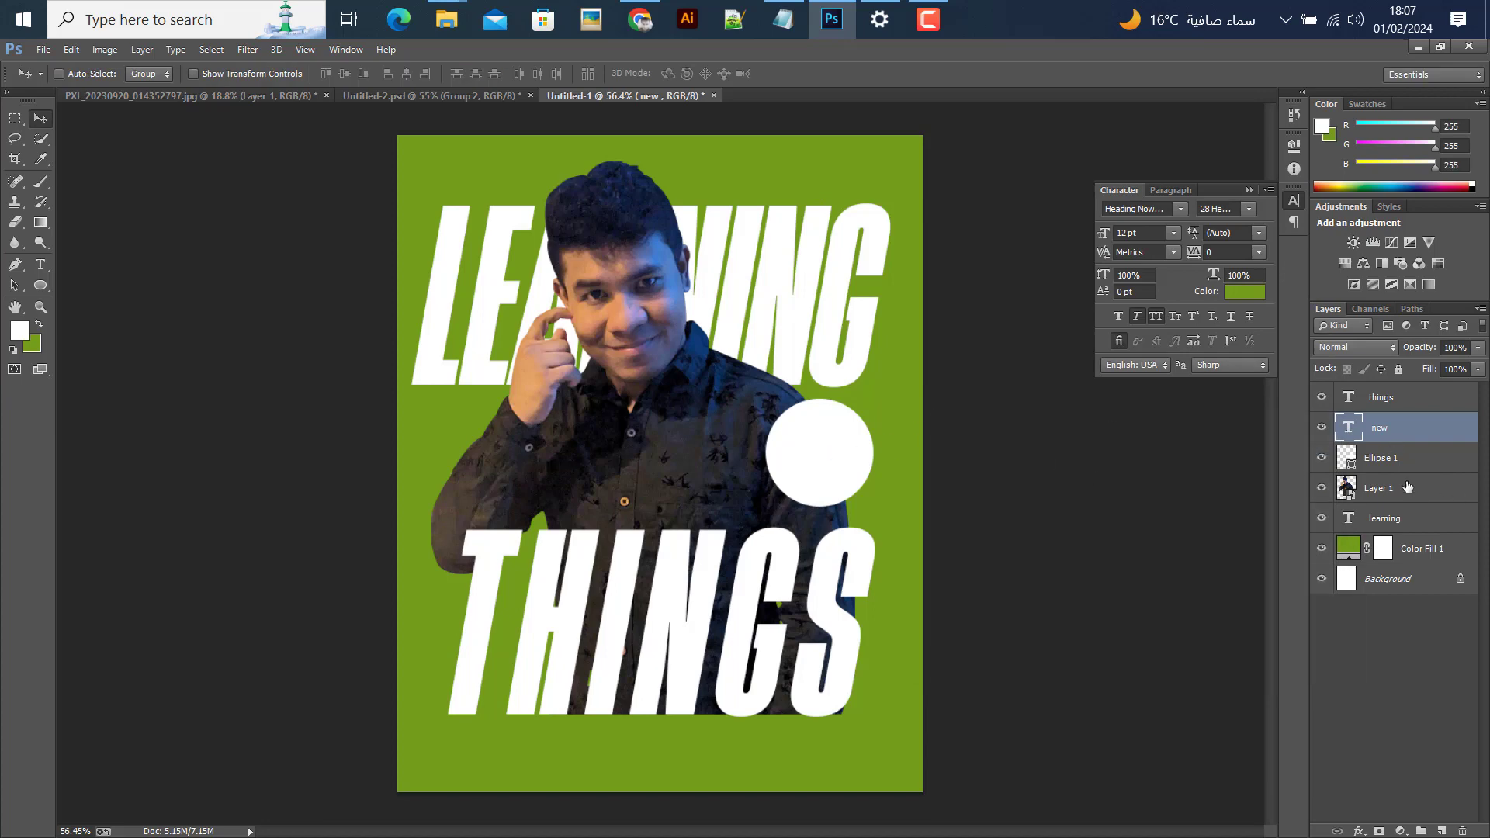
# - Place the "new" text inside the white circle, enlarge it to about 39 pt and center it there
pyautogui.click(341, 76)
pyautogui.hotkey('ctrl', 't')
pyautogui.scroll(3, 848, 466)
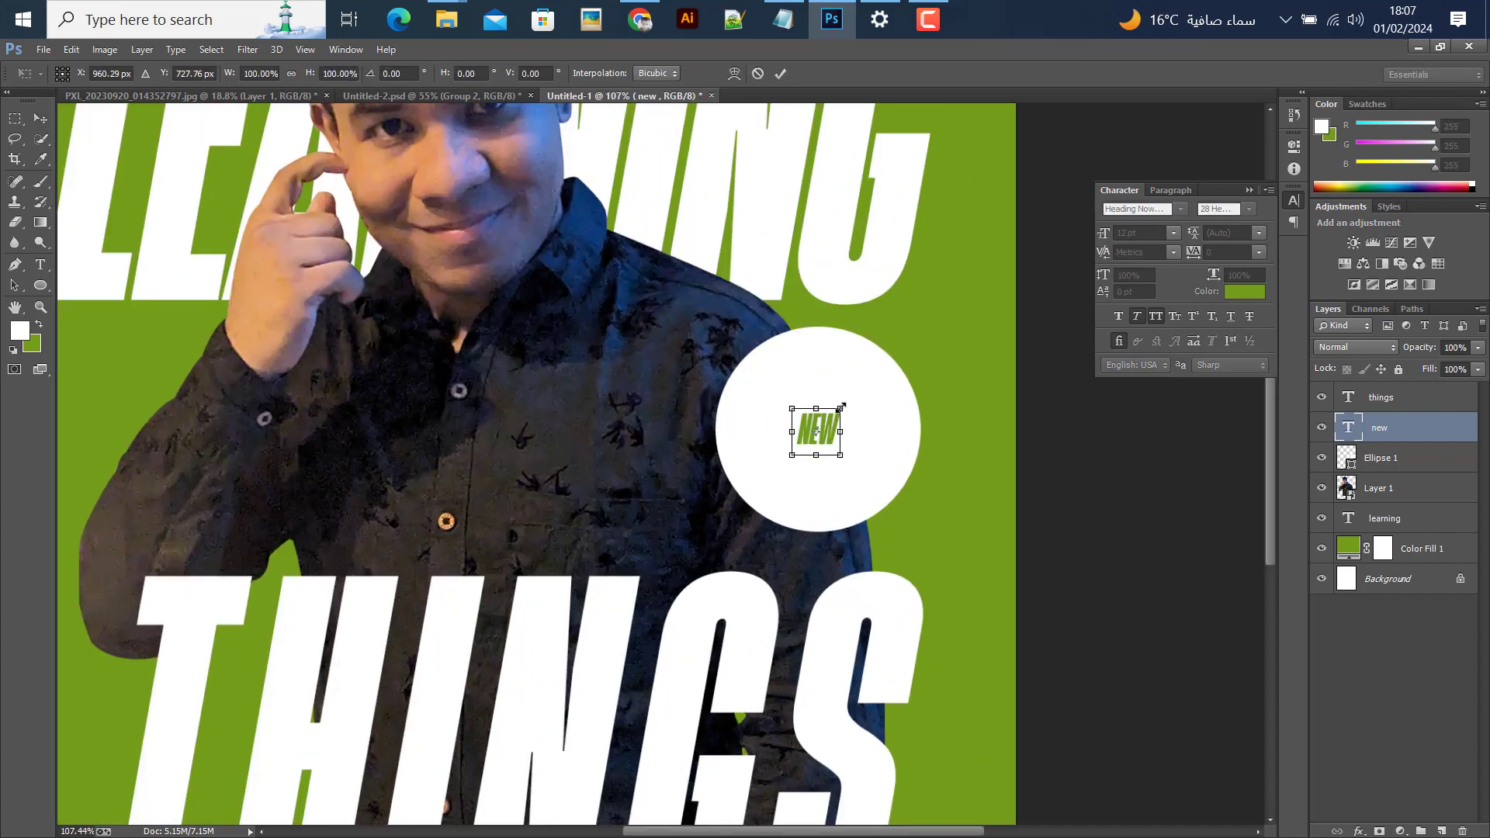
pyautogui.moveTo(842, 405); pyautogui.dragTo(907, 366)
pyautogui.press('Return')
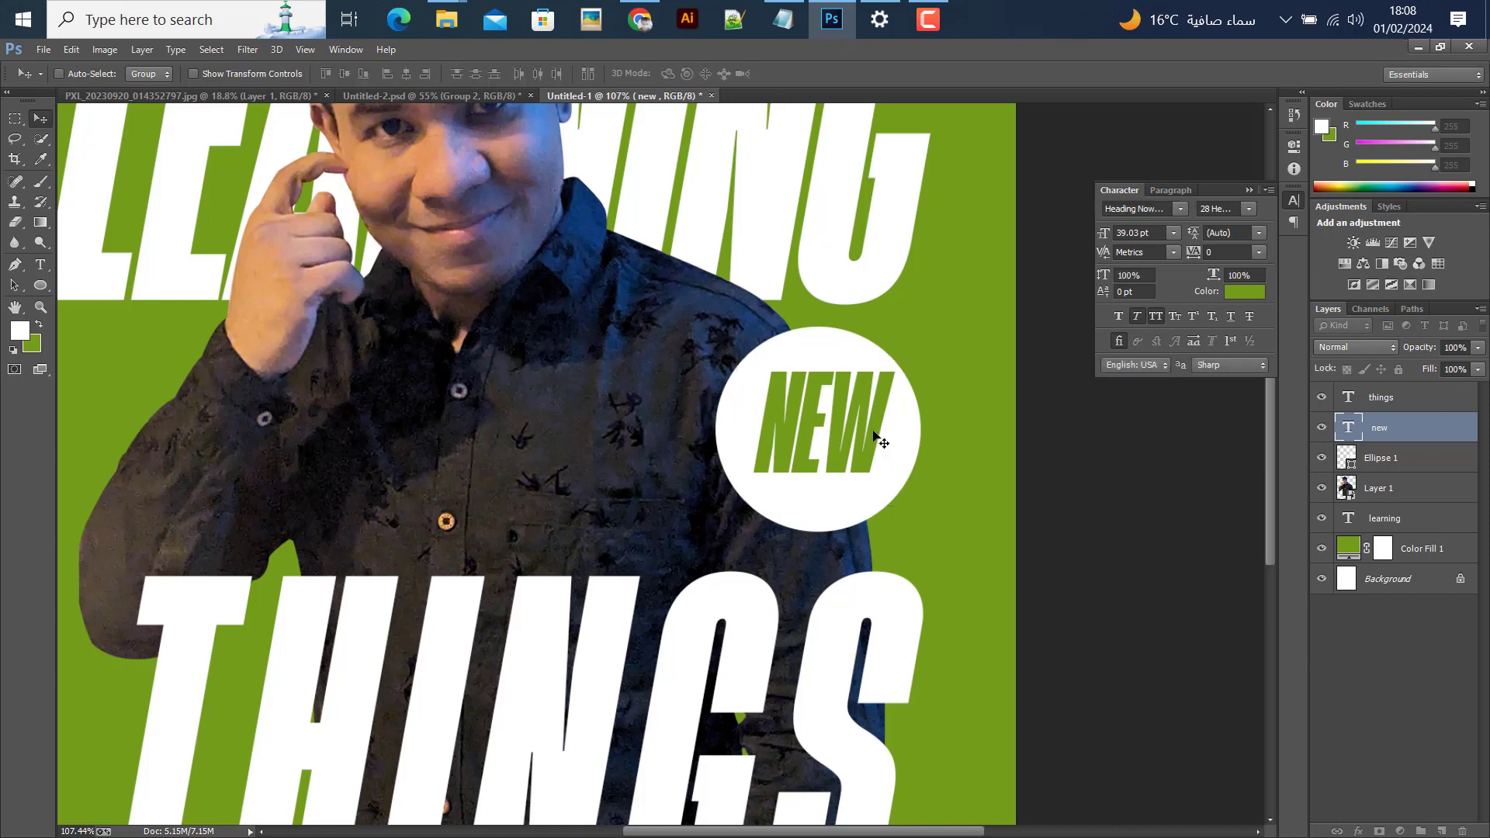
pyautogui.moveTo(875, 428); pyautogui.dragTo(868, 437)
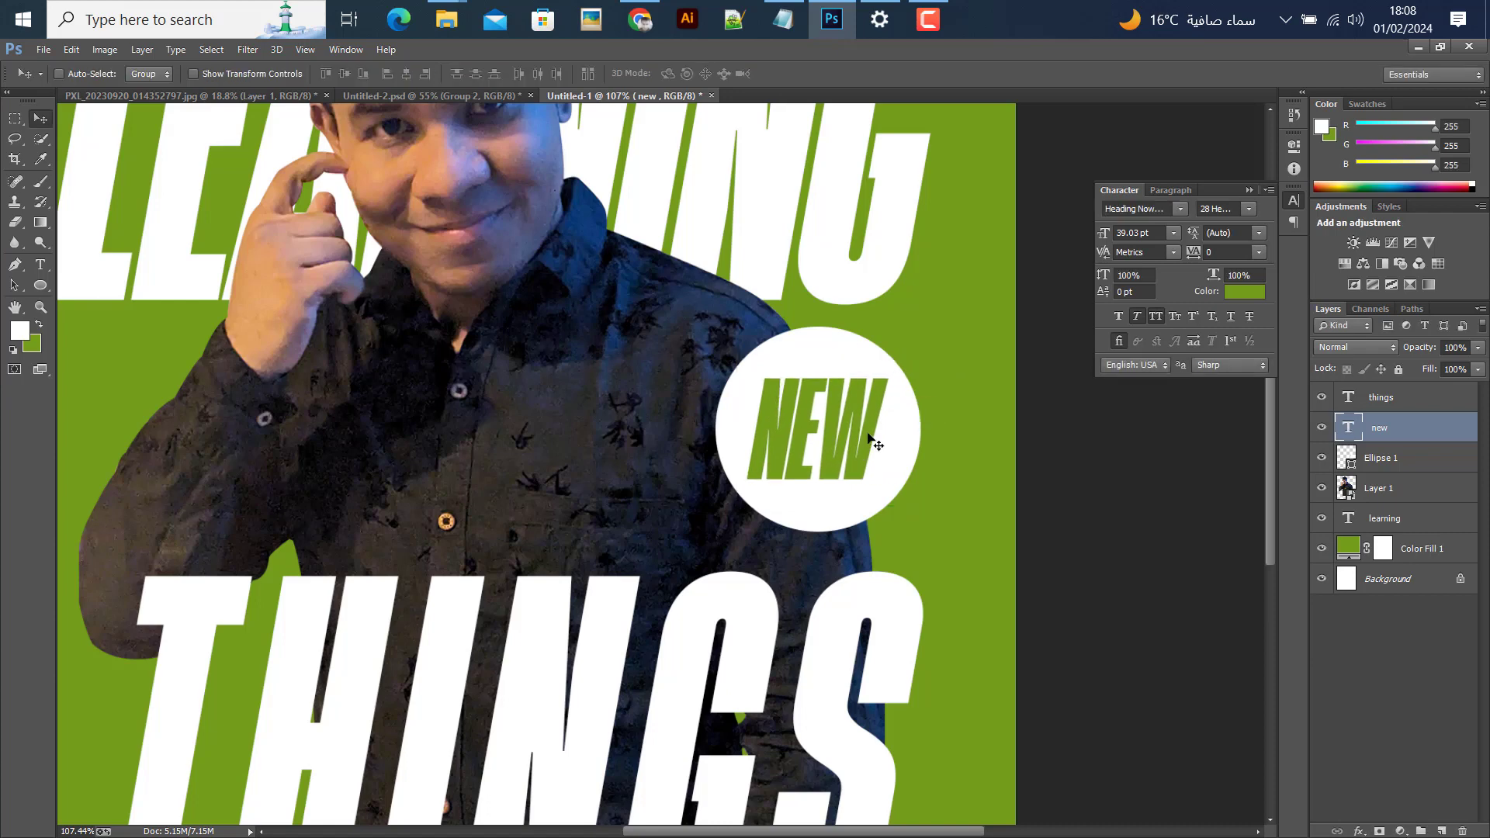
# - Add a new empty layer above the "things" text layer
pyautogui.scroll(-4, 840, 449)
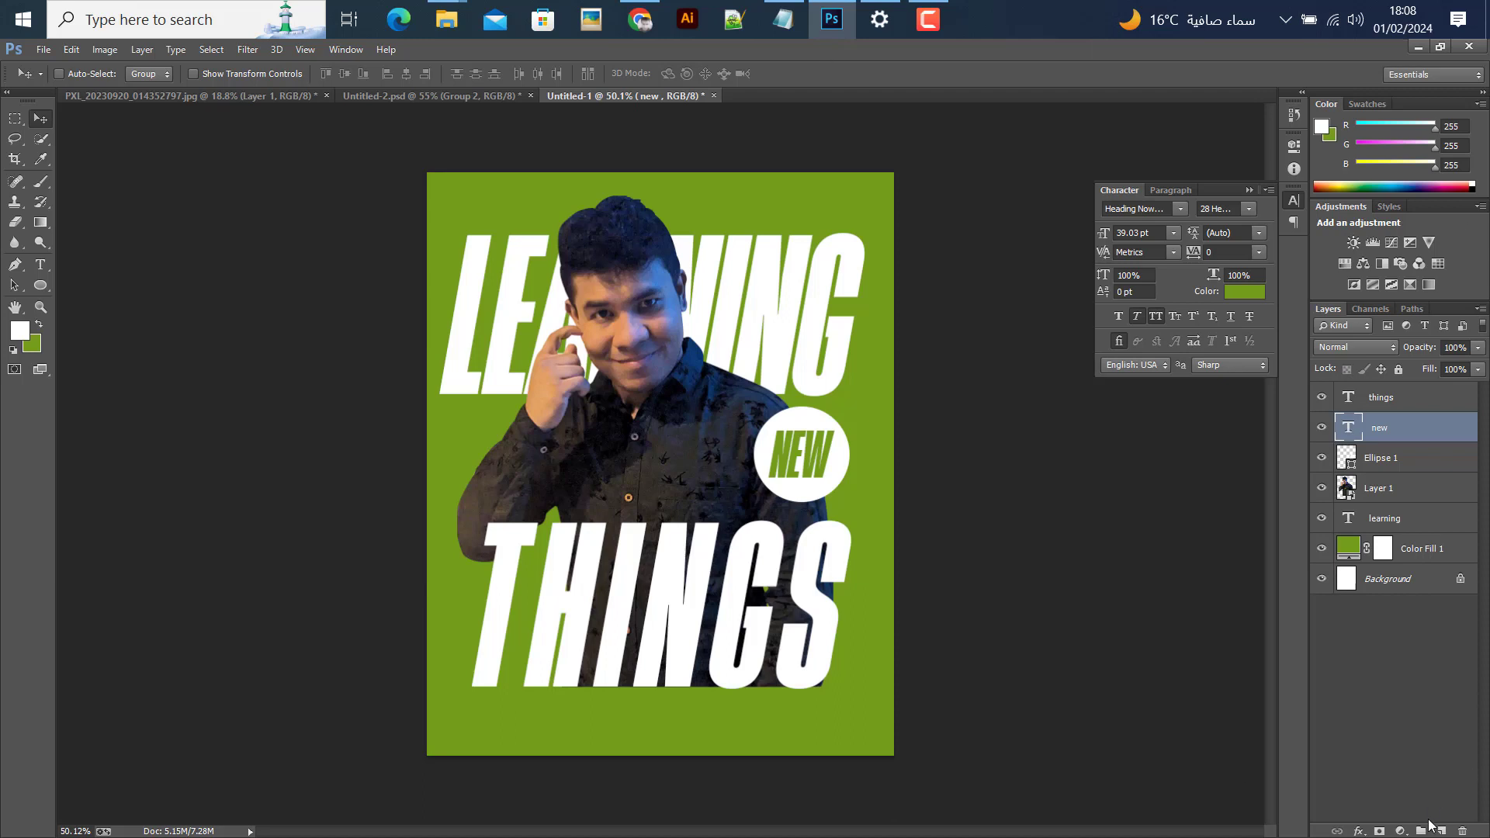
pyautogui.click(1403, 397)
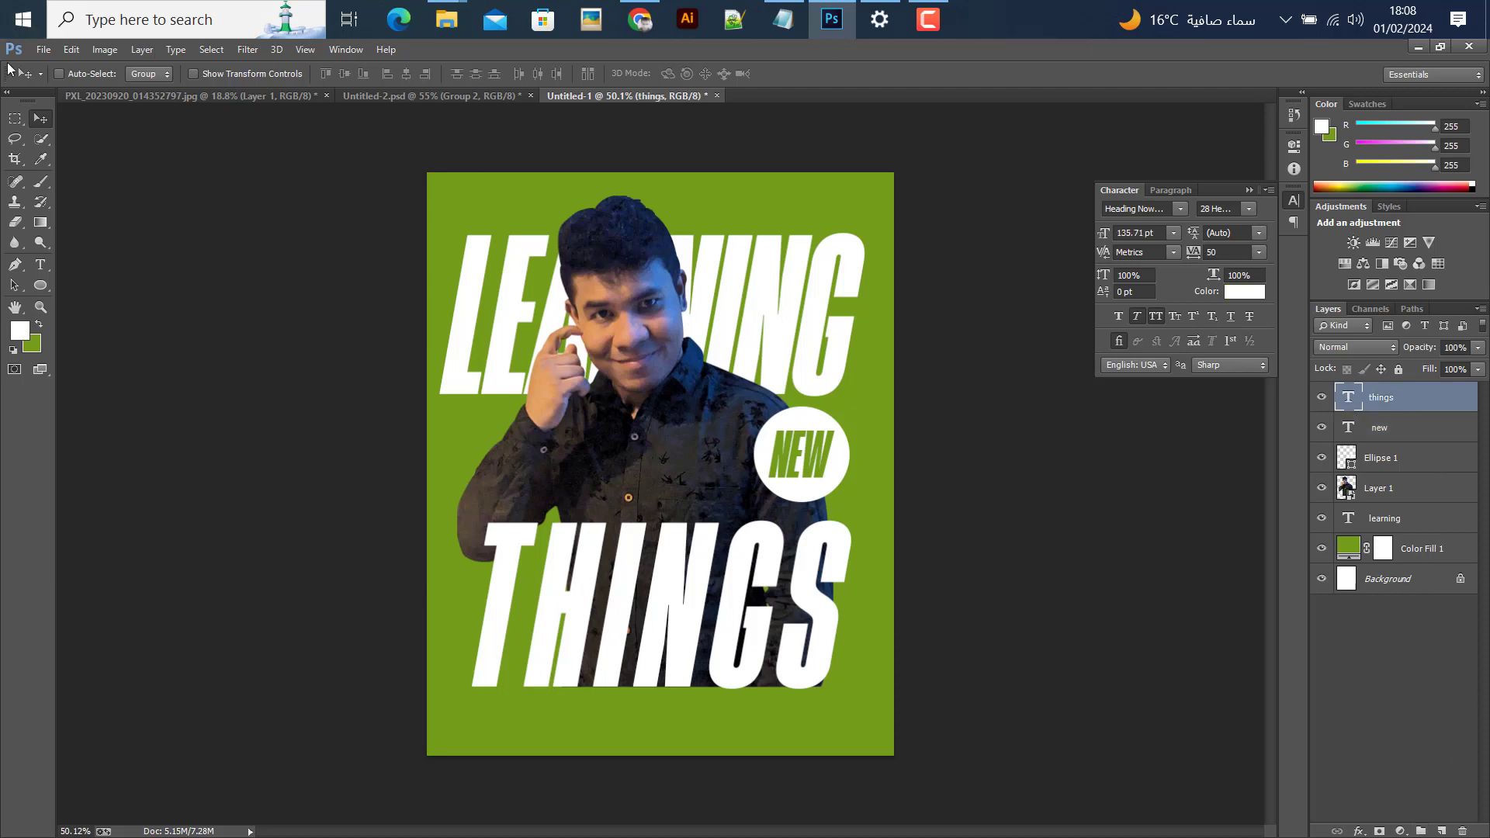
pyautogui.click(1440, 832)
# - Choose a 3500 px cloud-textured brush for painting and reduce its size to 2000 px
pyautogui.click(41, 181)
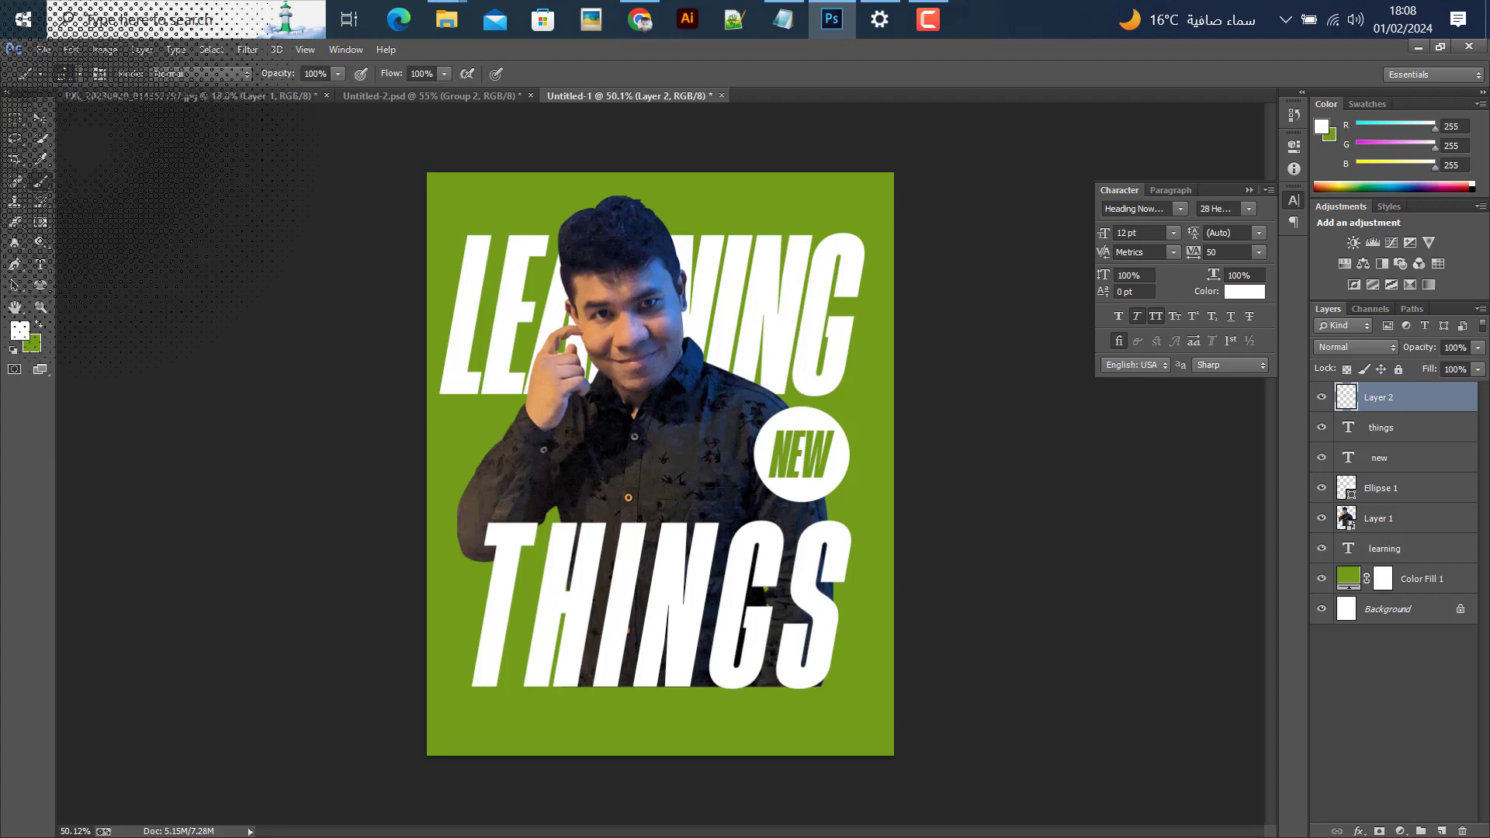
pyautogui.rightClick(78, 160)
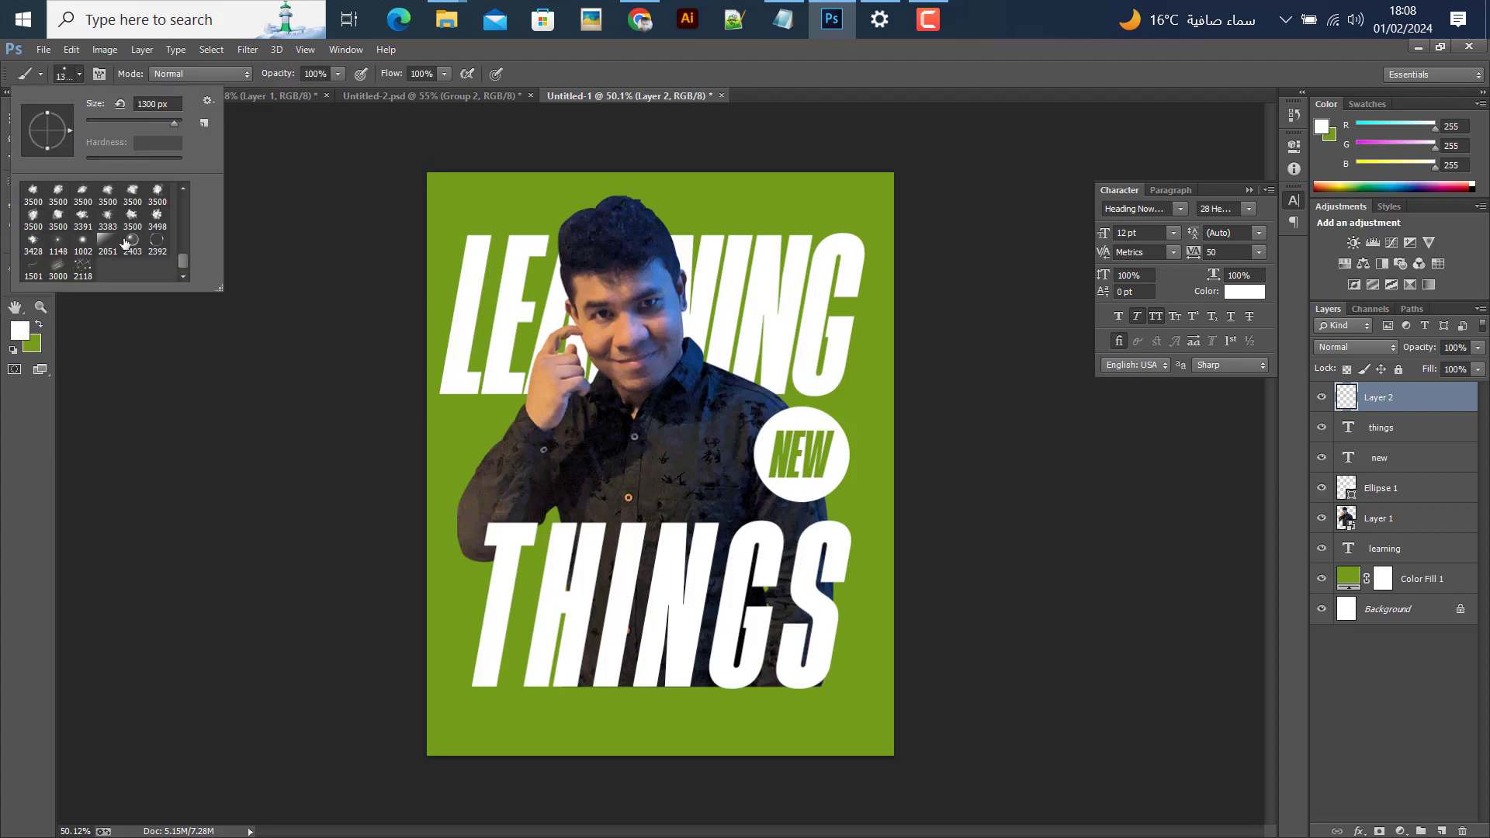
pyautogui.click(133, 193)
pyautogui.click(567, 54)
pyautogui.press('[')
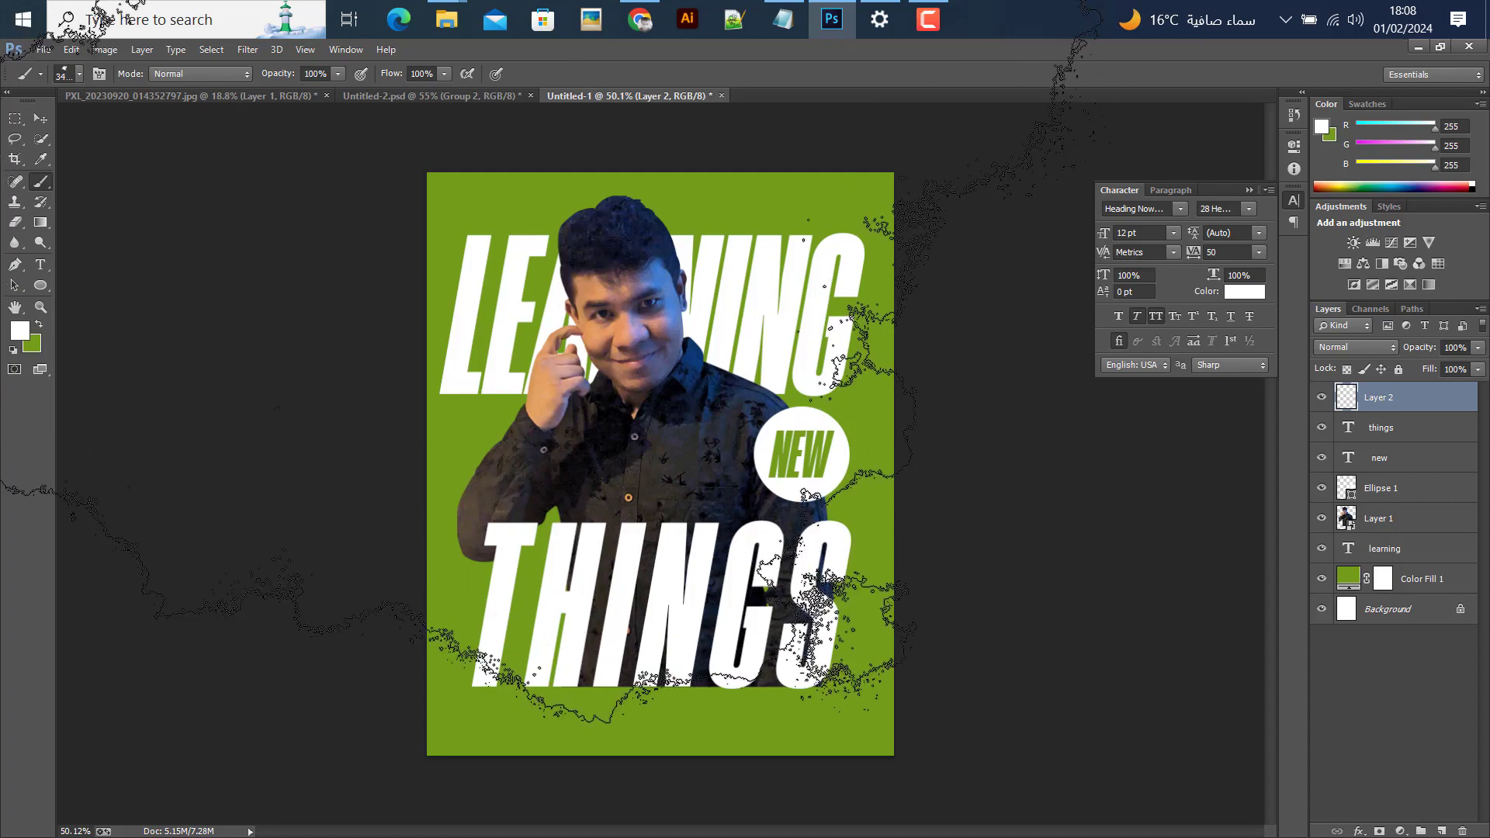
pyautogui.press('[')
pyautogui.press('[')
pyautogui.press('[')
pyautogui.press('[')
pyautogui.press('[')
pyautogui.press('[')
pyautogui.press('[')
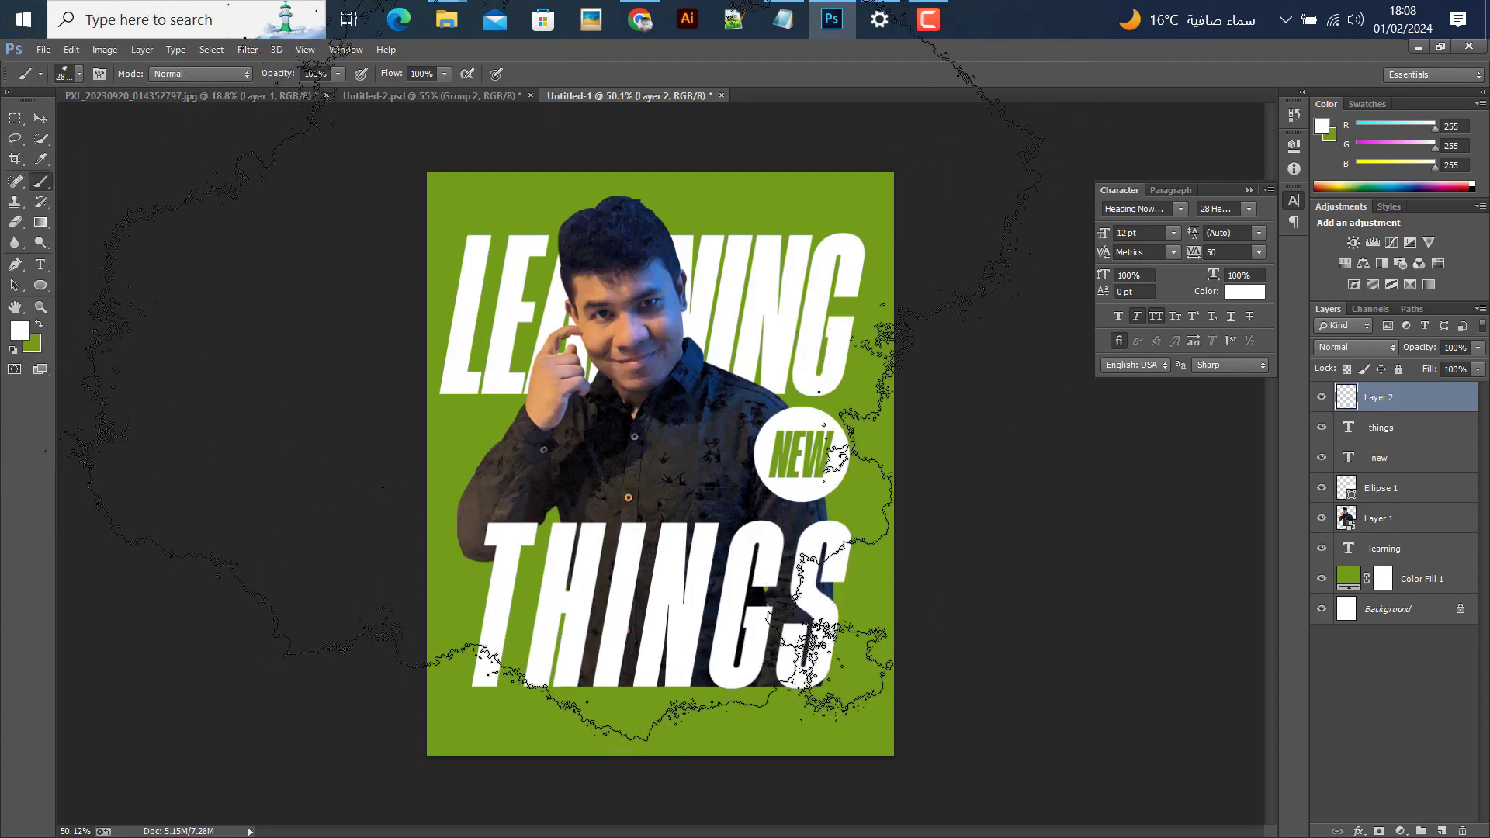
pyautogui.press('[')
pyautogui.press('[')
pyautogui.press('[')
pyautogui.press('[')
pyautogui.press('[')
pyautogui.press('[')
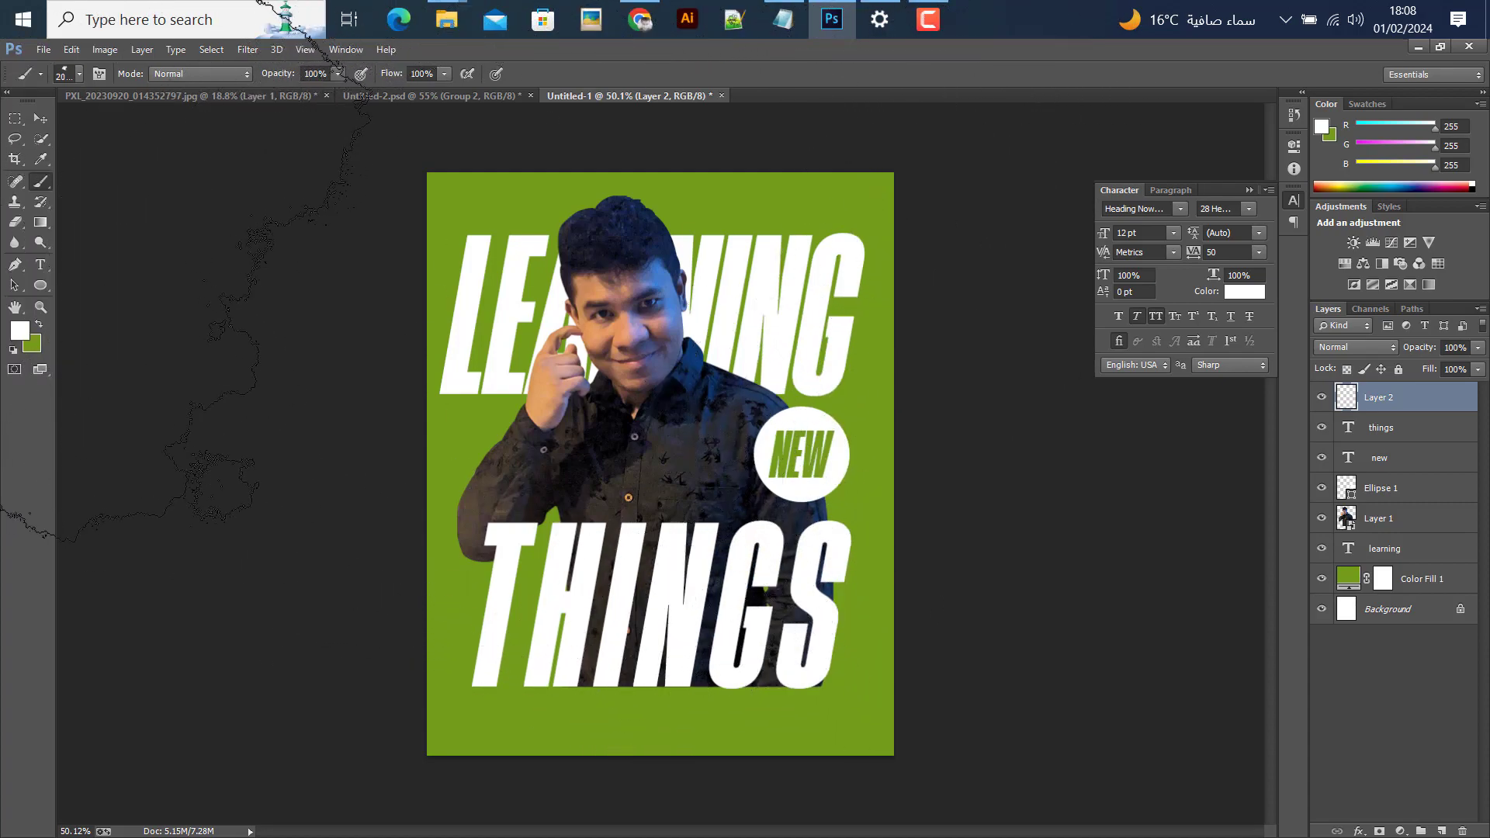
# - Make the green 709d1a the foreground color and stamp haze over the poster's upper-left area and lower-right corner
pyautogui.click(36, 341)
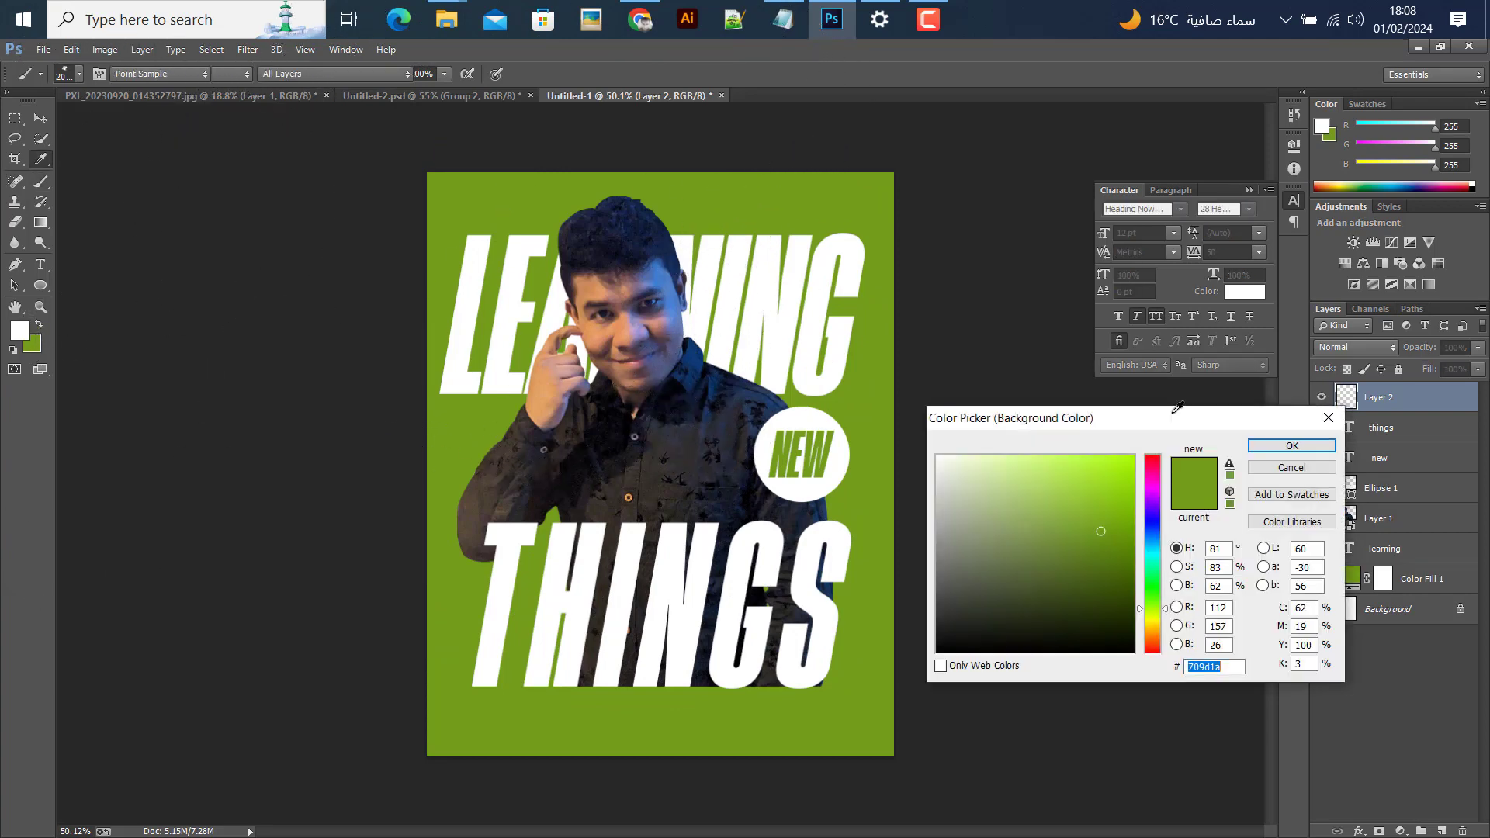
pyautogui.click(1292, 445)
pyautogui.click(39, 325)
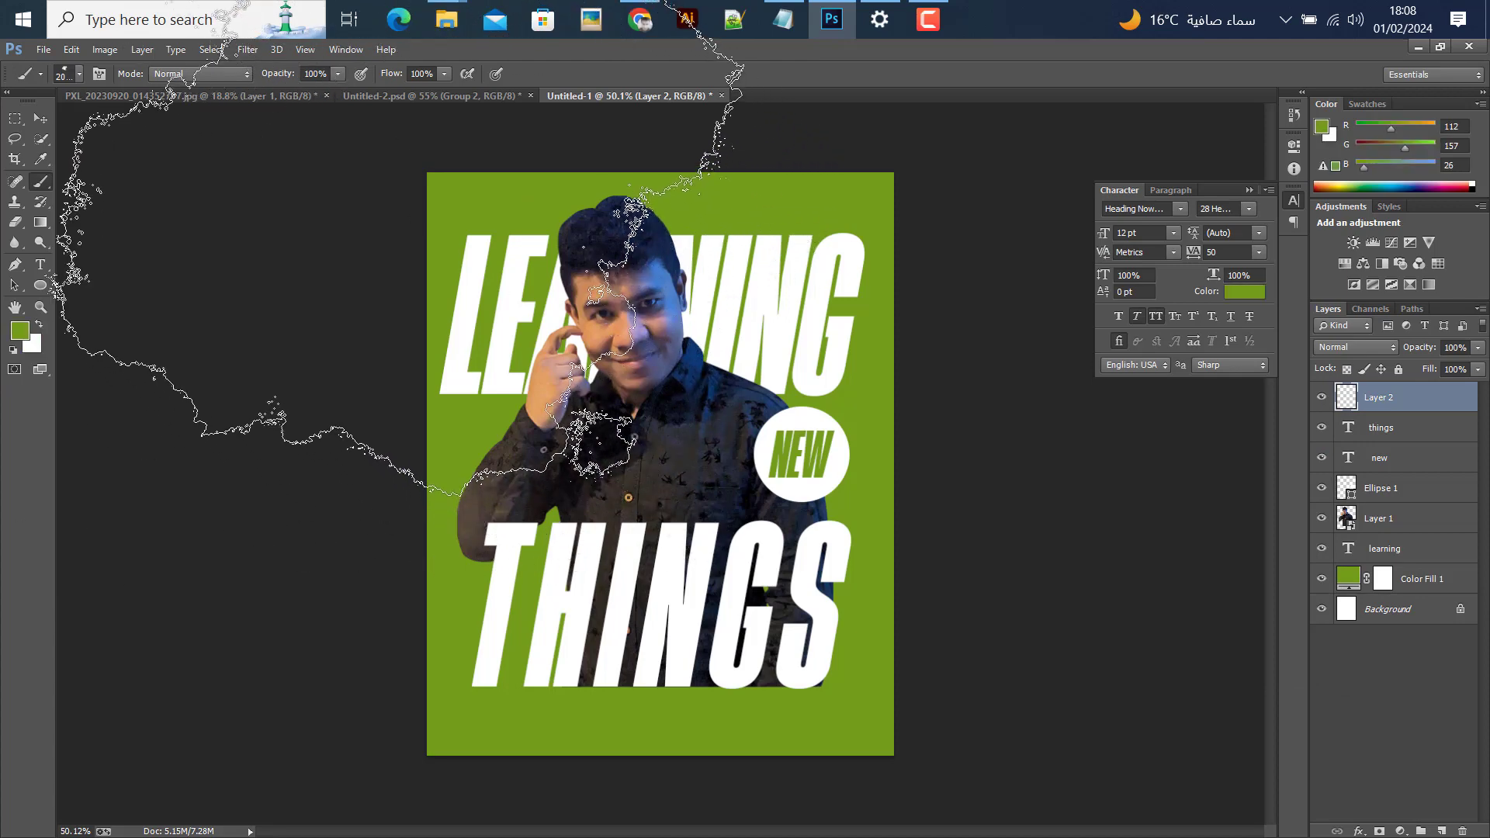
pyautogui.click(398, 219)
pyautogui.scroll(-2, 536, 380)
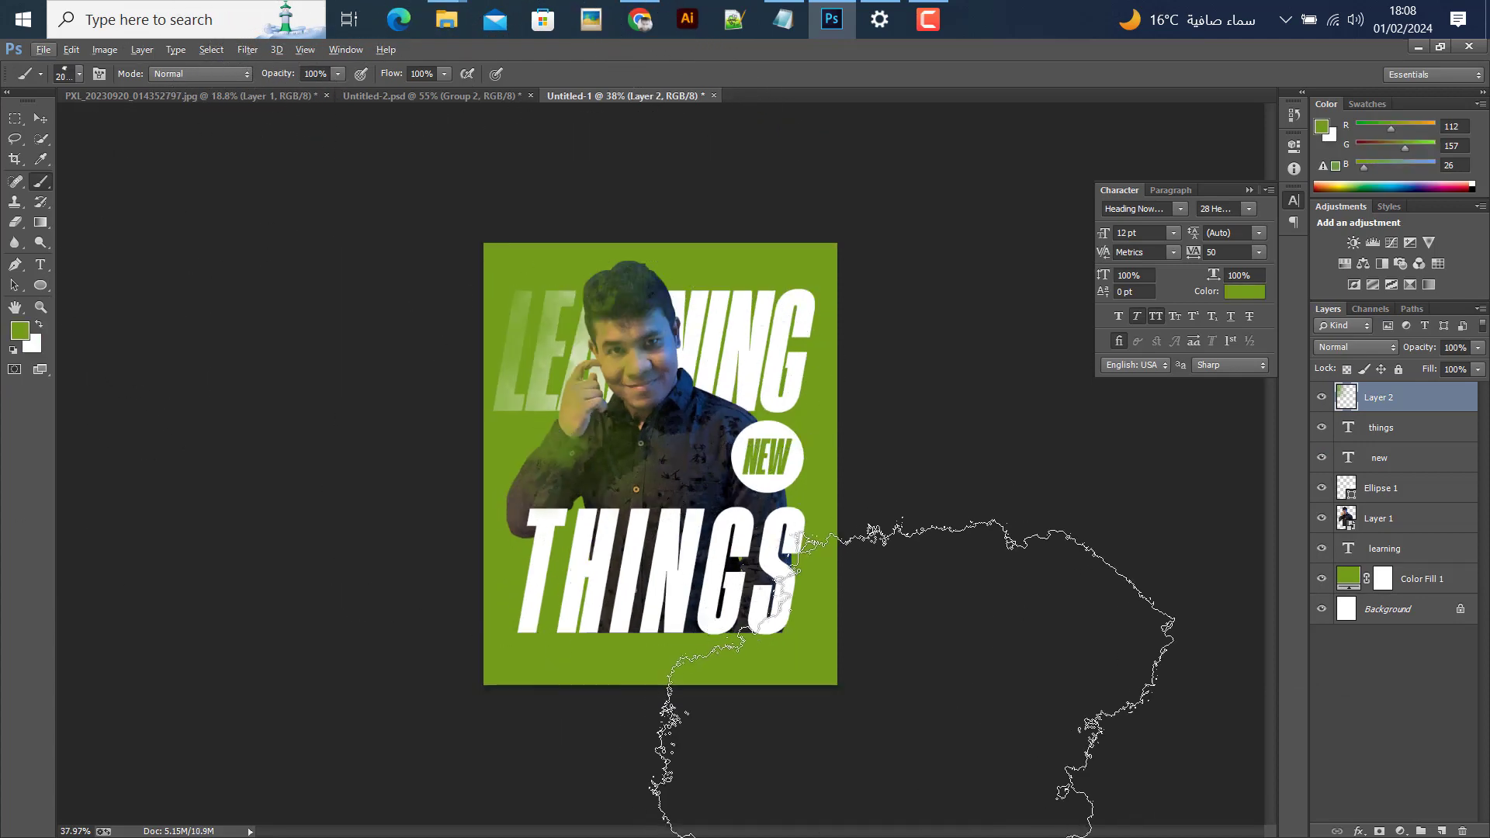
pyautogui.click(863, 731)
pyautogui.click(838, 755)
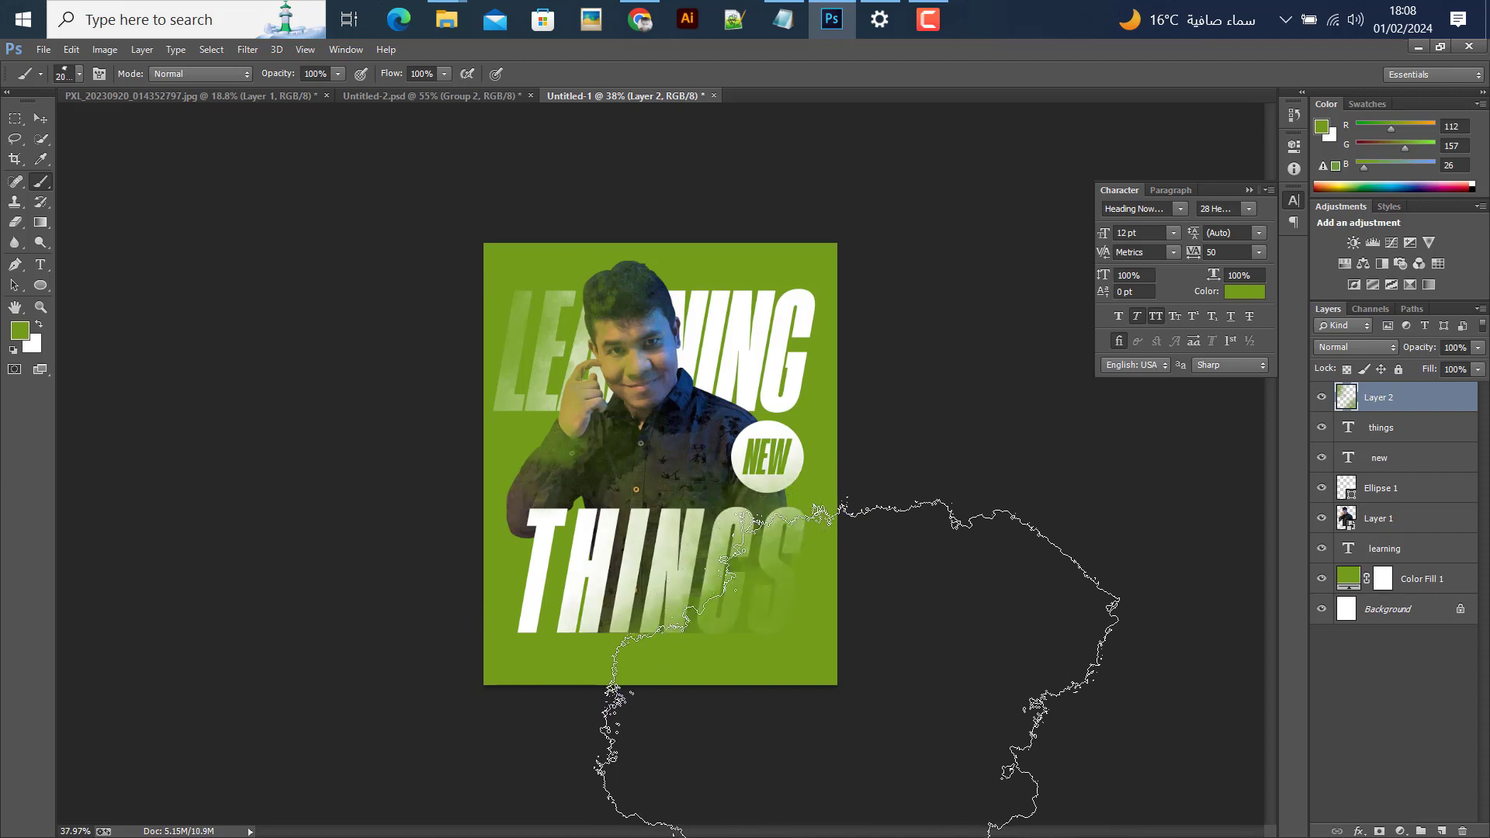
pyautogui.click(42, 123)
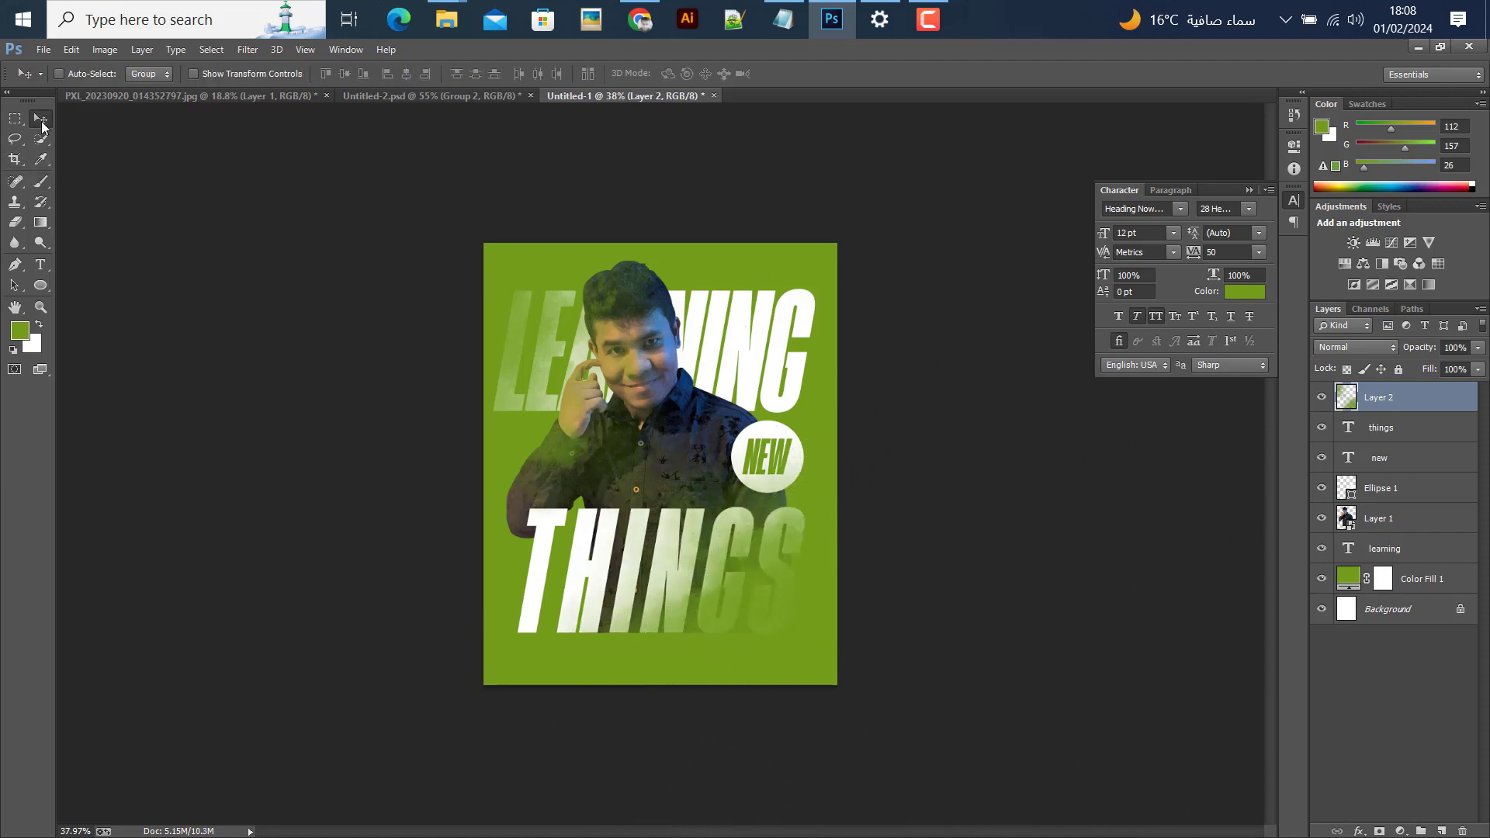
pyautogui.scroll(2, 939, 475)
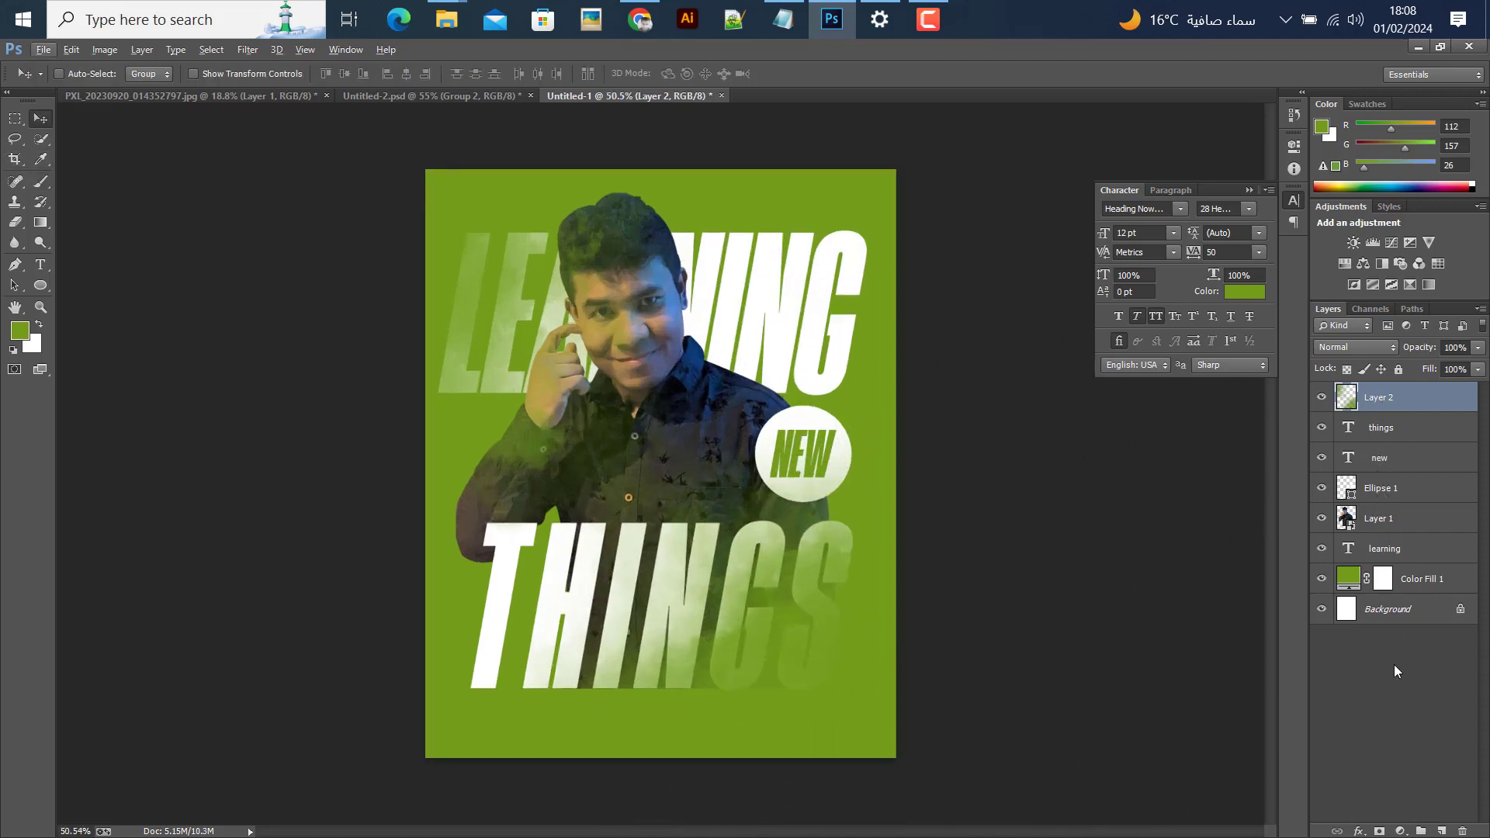
# - Switch to a soft round brush and reduce its size to 1200 px
pyautogui.click(42, 182)
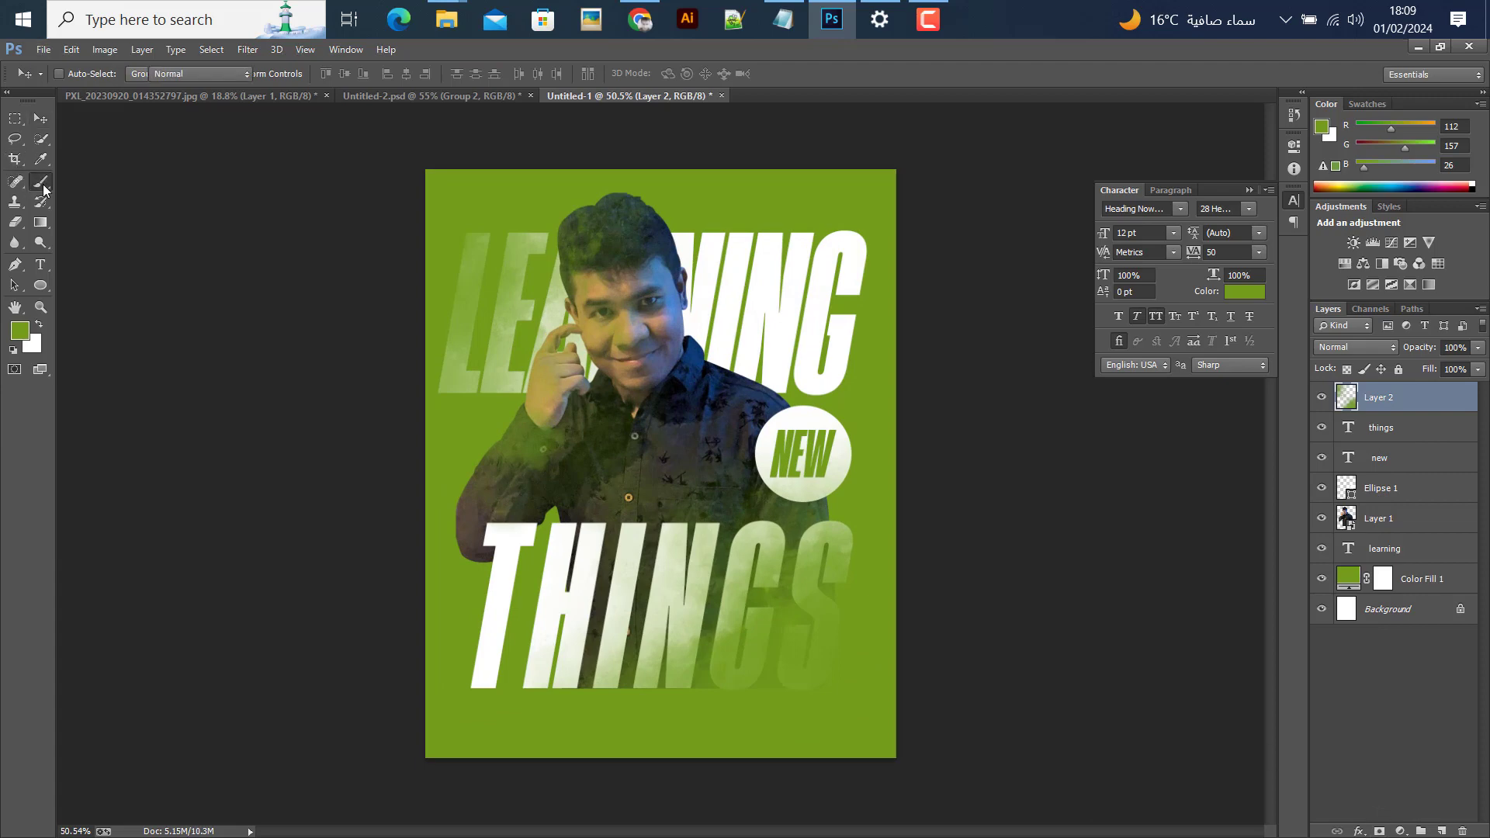
pyautogui.rightClick(130, 192)
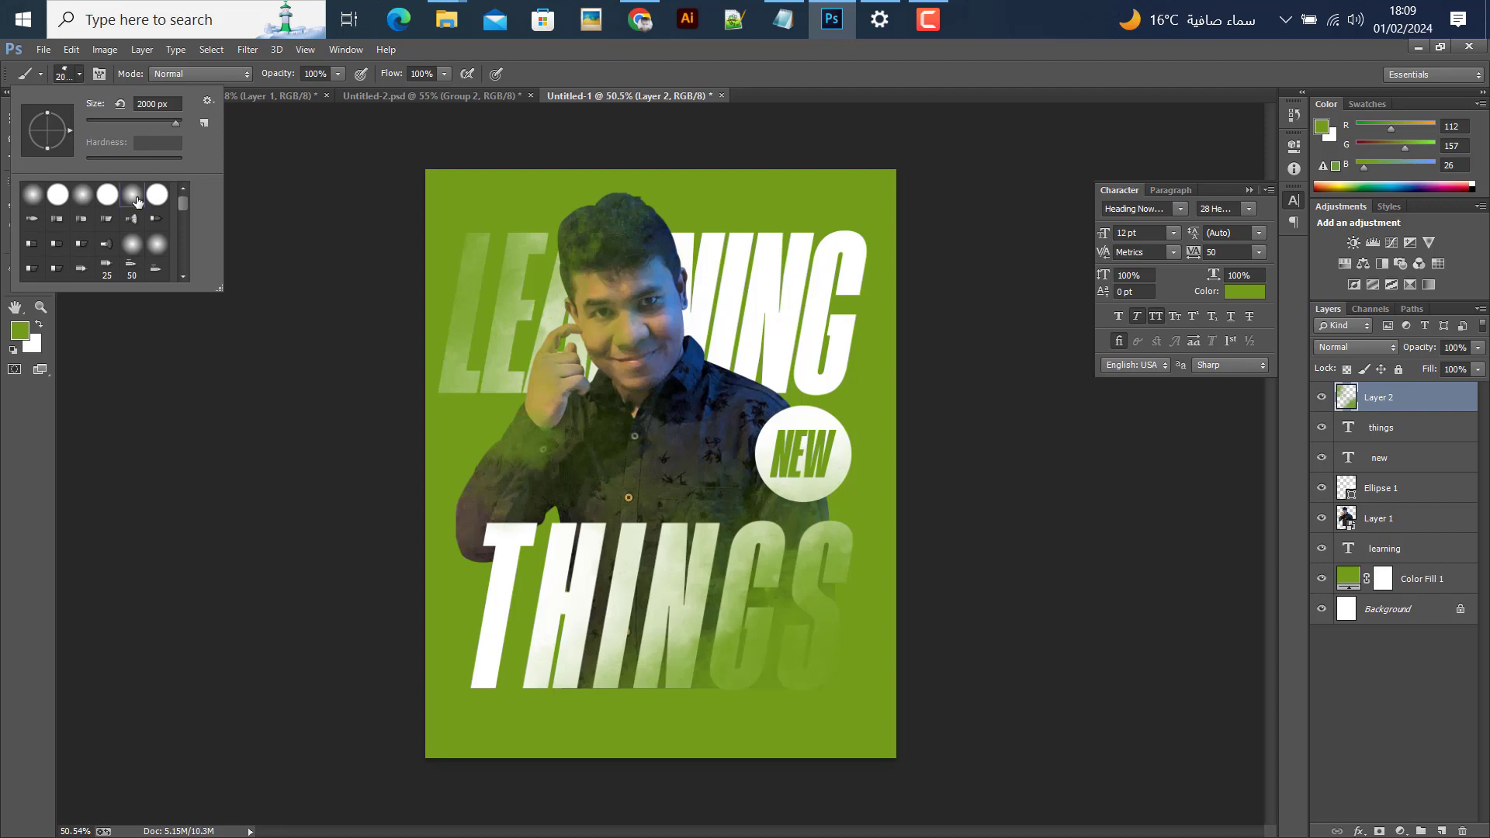
pyautogui.click(135, 197)
pyautogui.click(594, 71)
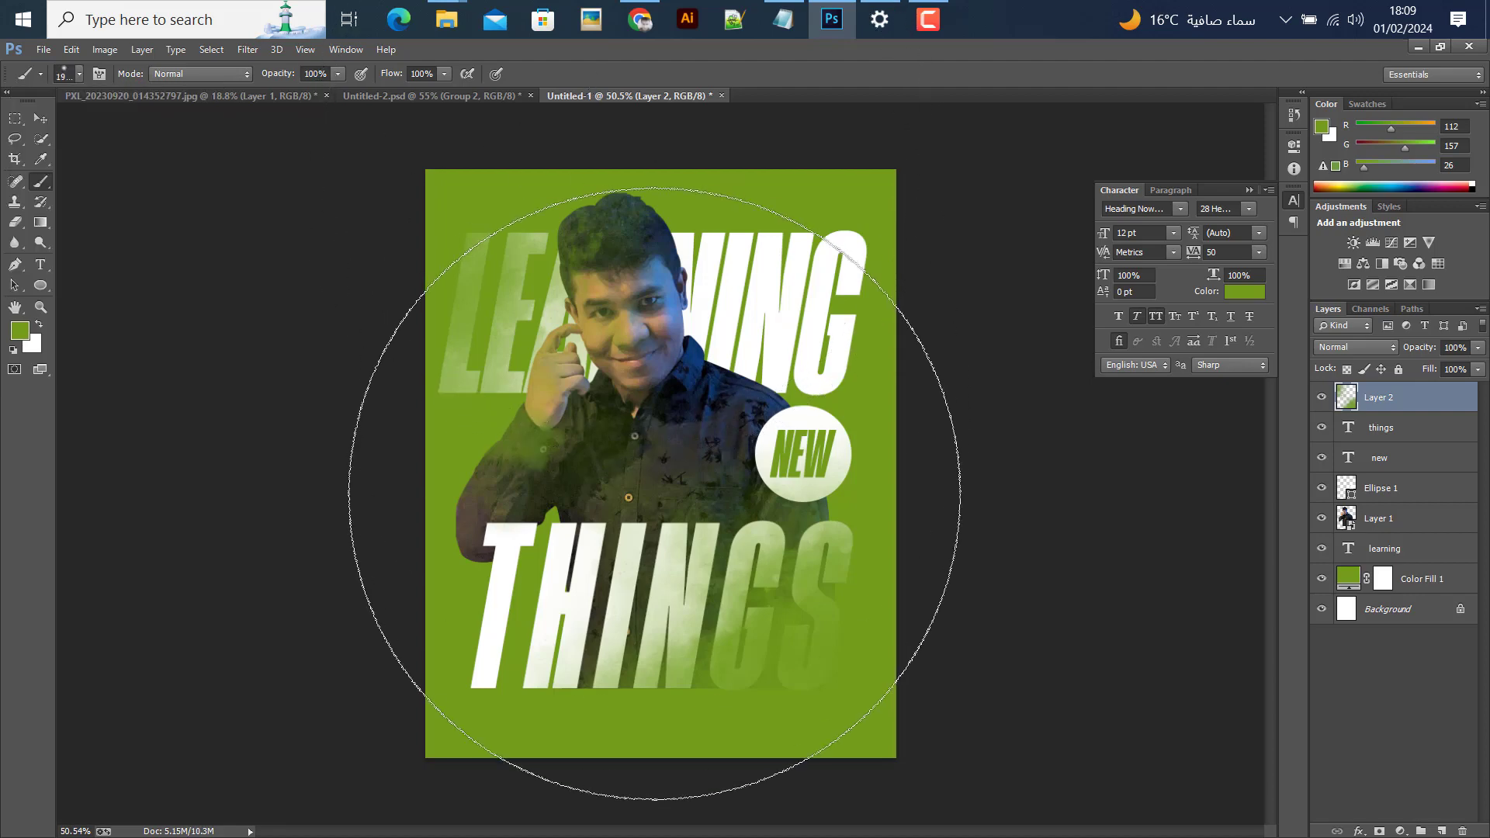
pyautogui.press('[')
pyautogui.press('[')
pyautogui.press('[')
pyautogui.press('[')
pyautogui.press('[')
pyautogui.press('[')
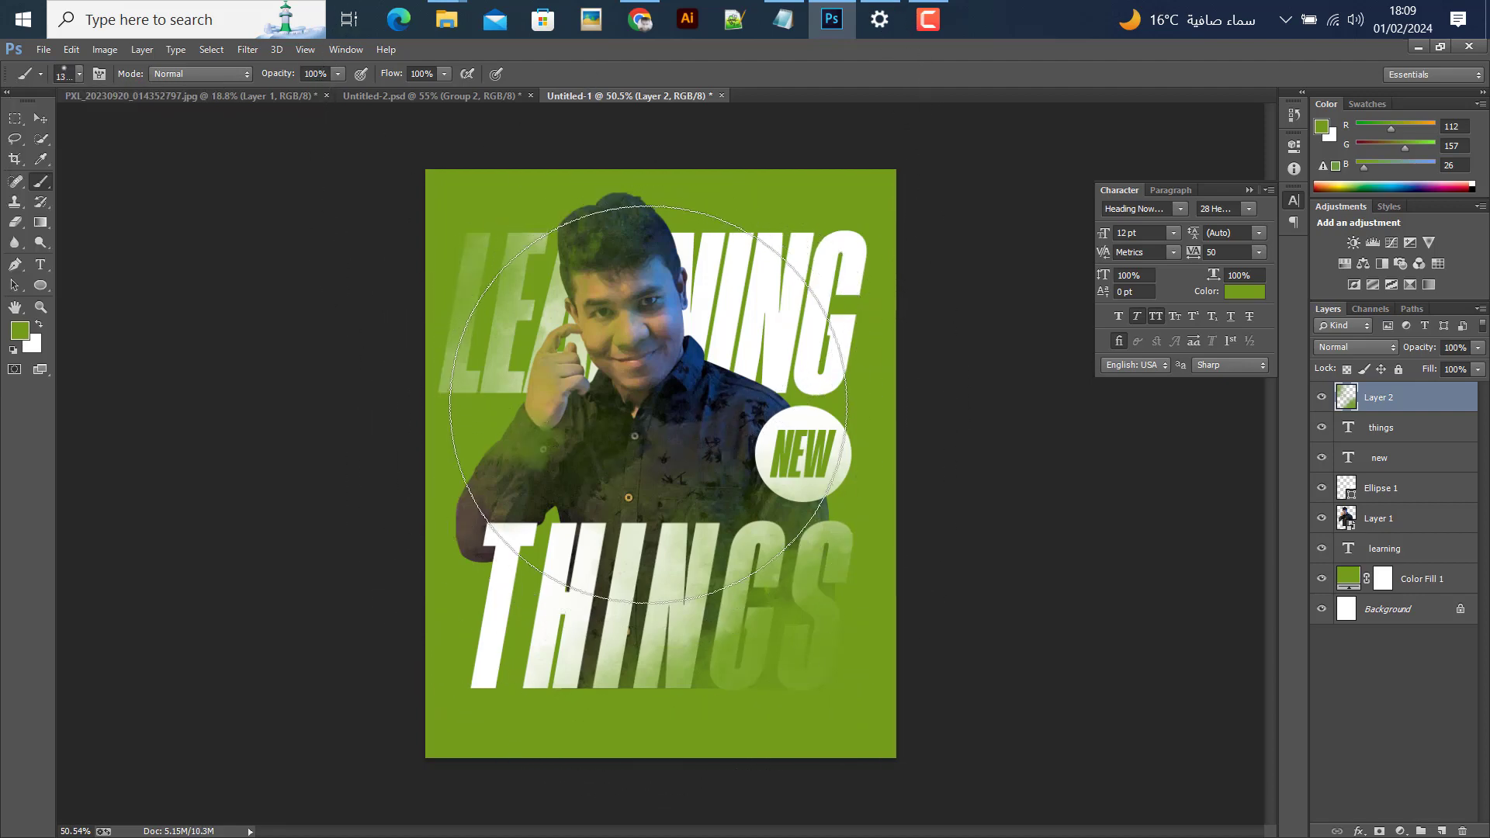
pyautogui.press('[')
# - Undo the green dab over the portrait, then mask the haze layer and paint black over the face and chest
pyautogui.click(638, 403)
pyautogui.hotkey('ctrl', 'z')
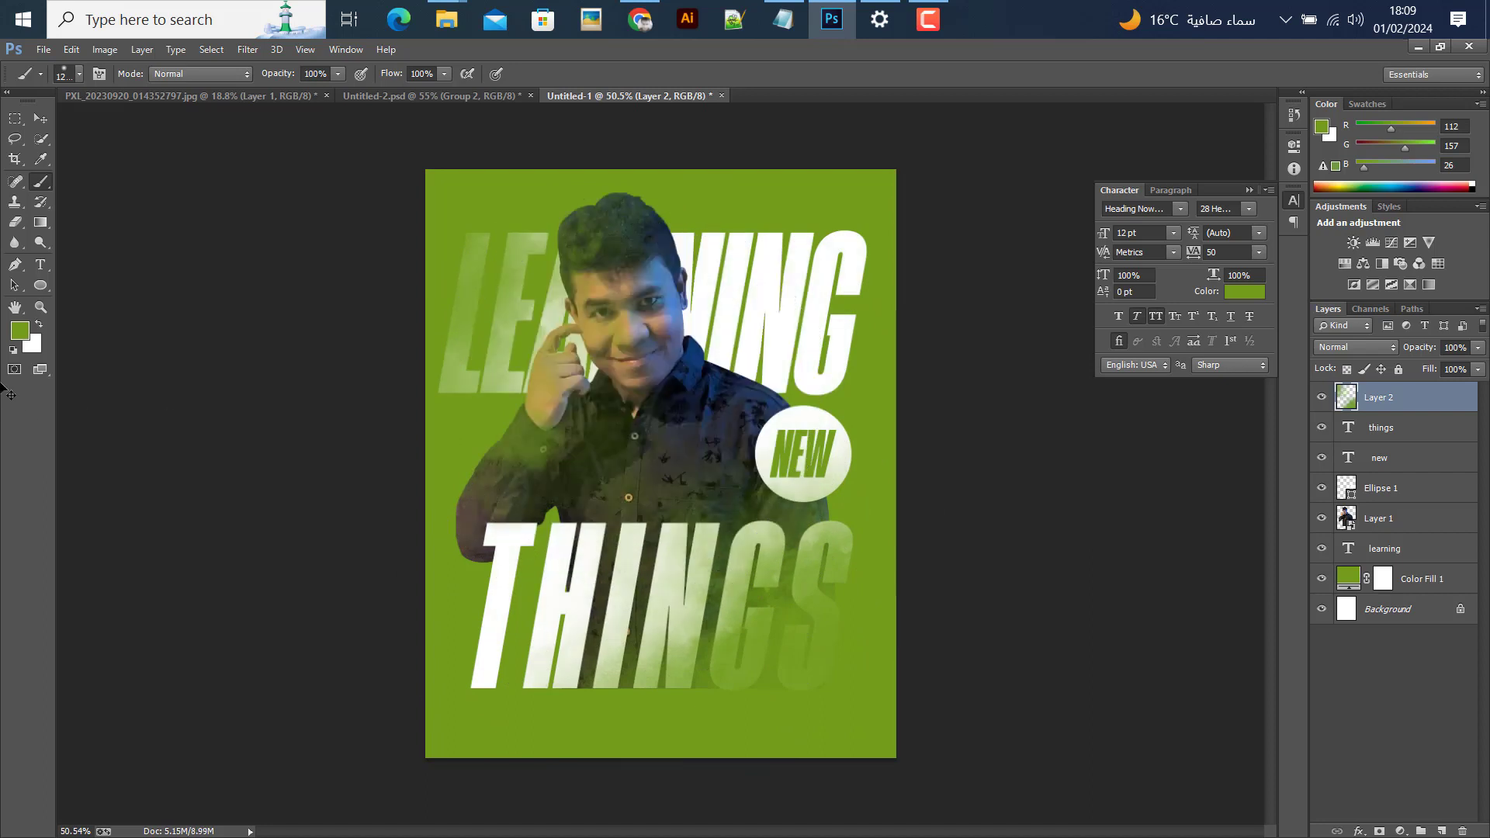
pyautogui.click(1378, 830)
pyautogui.press('d')
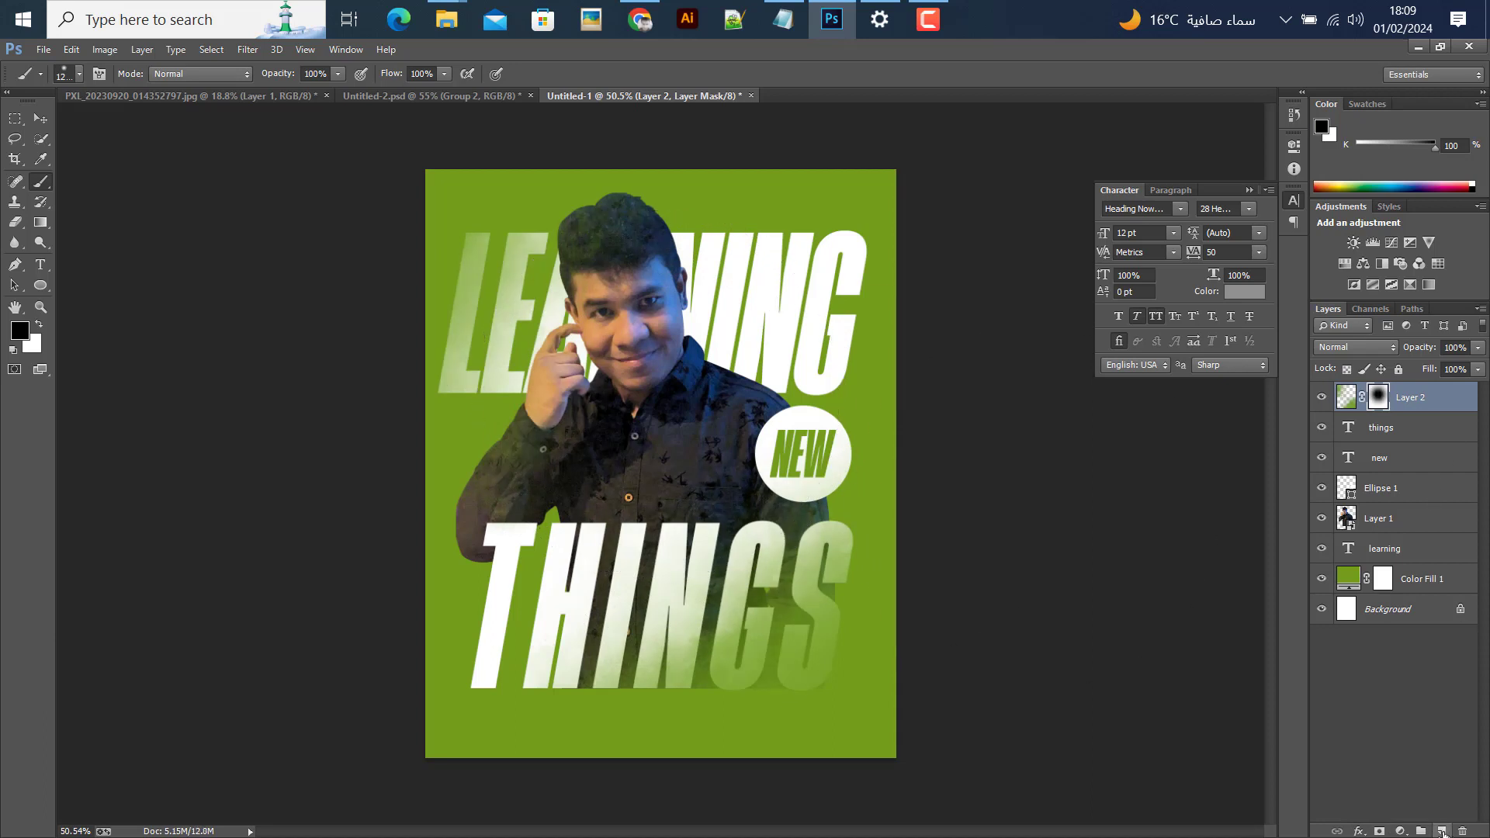
# - Add another empty layer on top and choose a different 3500 px cloud-textured brush
pyautogui.click(1442, 831)
pyautogui.keyDown('alt'); pyautogui.click(747, 462); pyautogui.keyUp('alt')
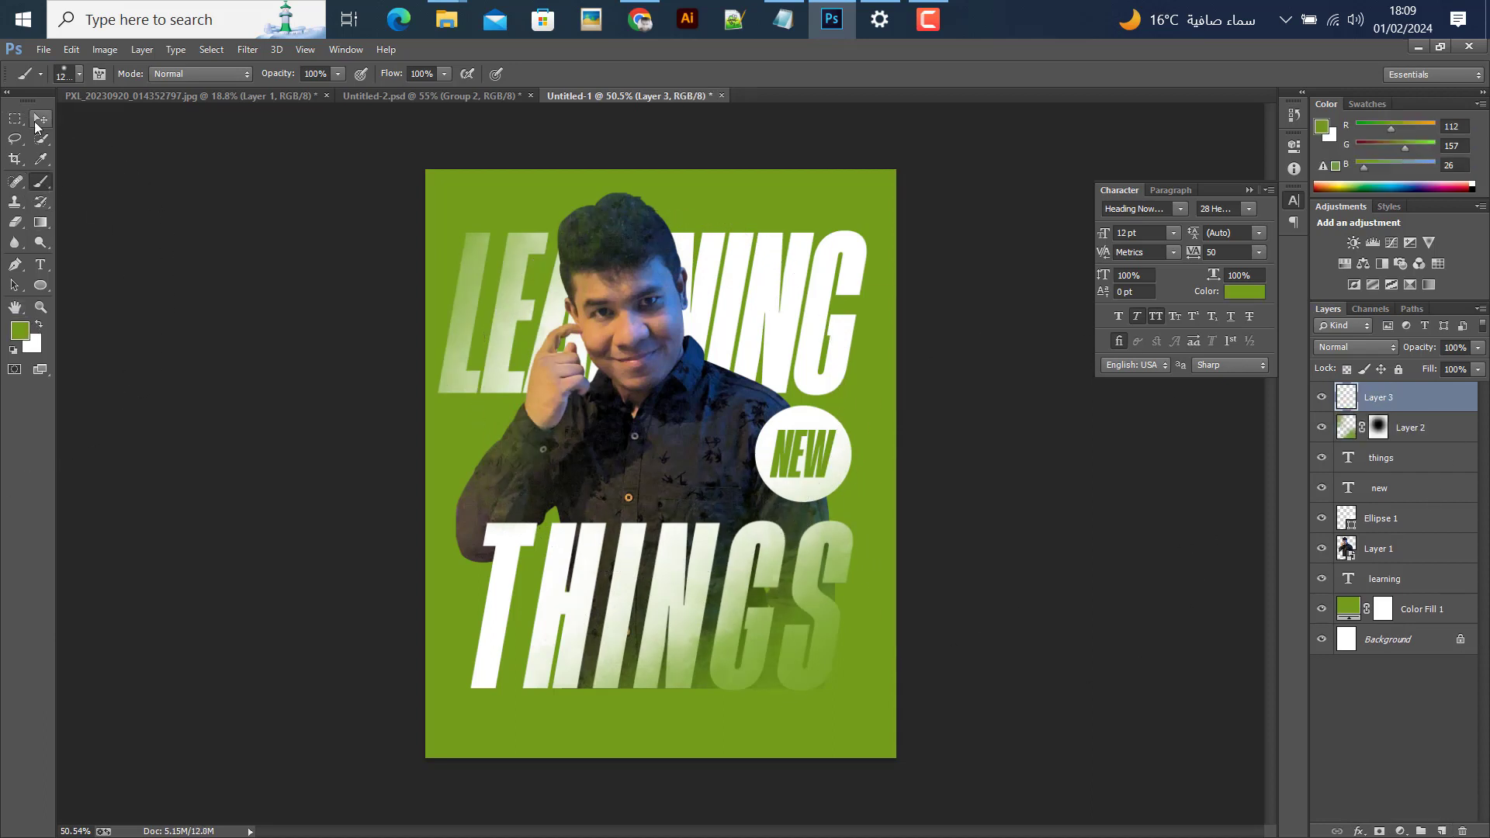
pyautogui.click(62, 75)
pyautogui.scroll(-5, 112, 233)
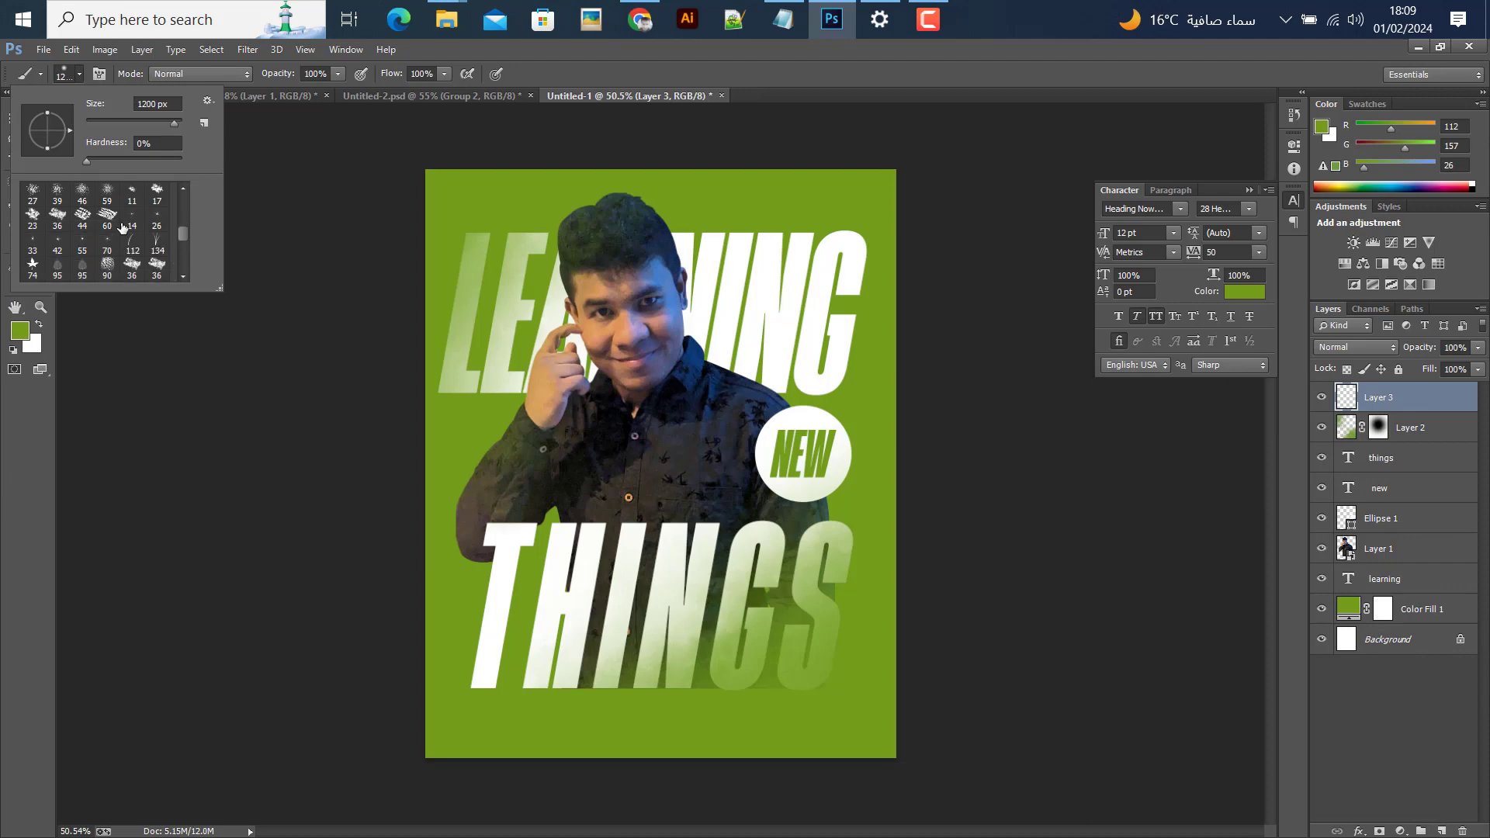
pyautogui.scroll(-1, 66, 261)
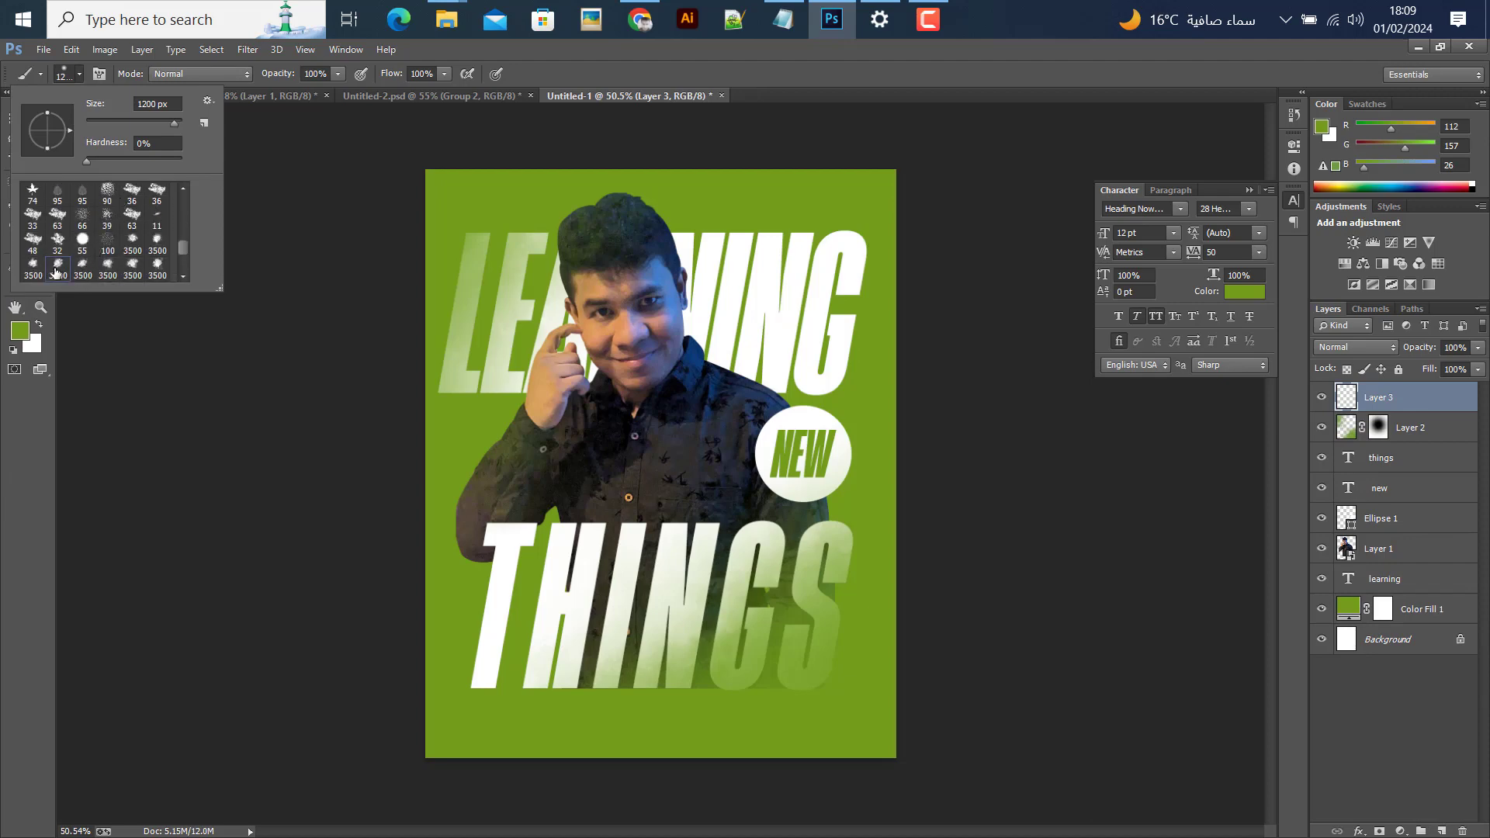
pyautogui.click(54, 270)
pyautogui.click(669, 67)
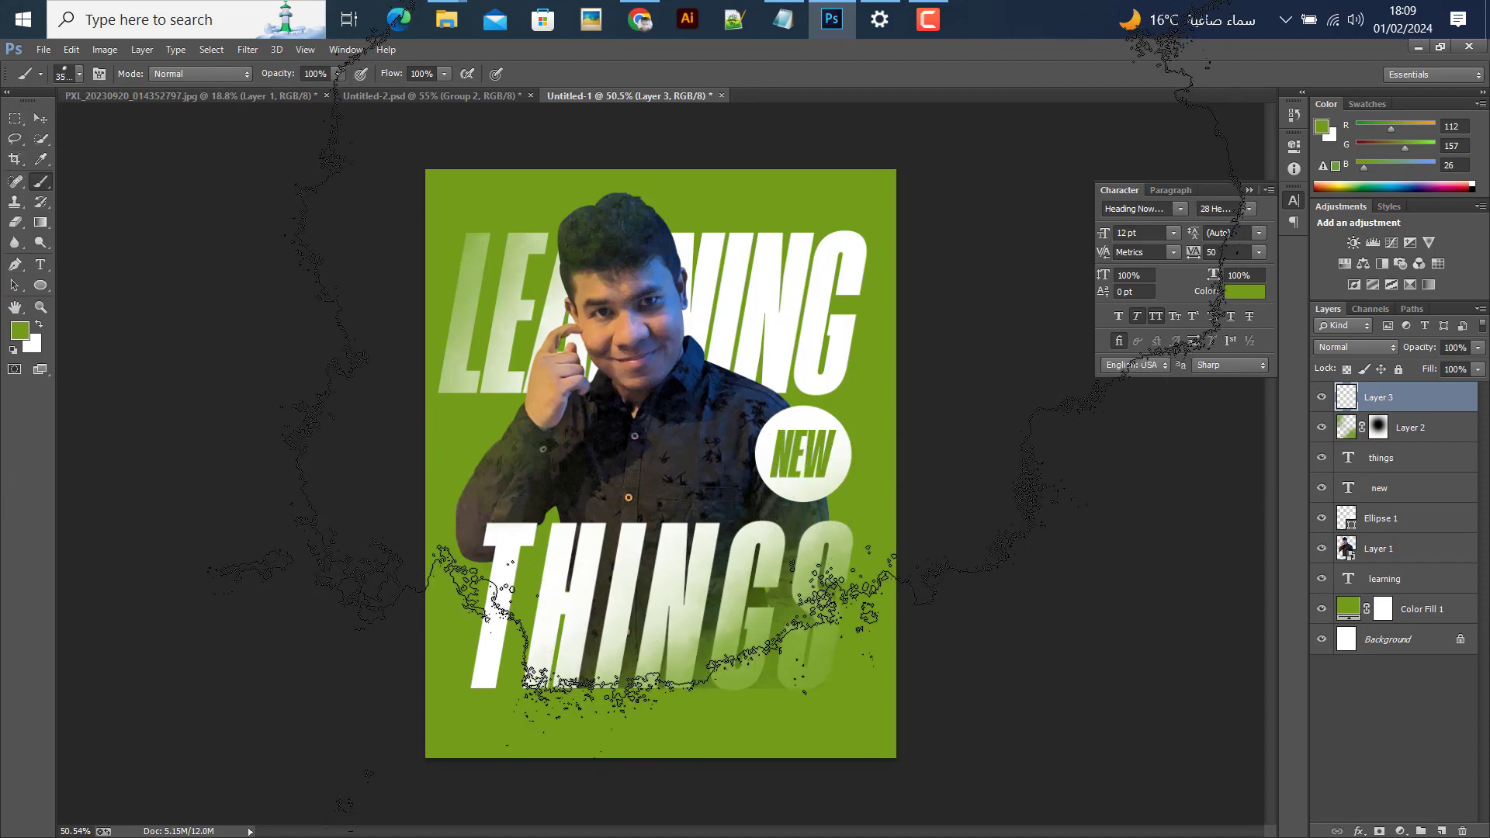
# - Reduce the cloud brush to about 1500 px and stamp green haze over the poster's upper-right and lower-left areas
pyautogui.press('[')
pyautogui.press('[')
pyautogui.press('[')
pyautogui.press('[')
pyautogui.press('[')
pyautogui.press('[')
pyautogui.press('[')
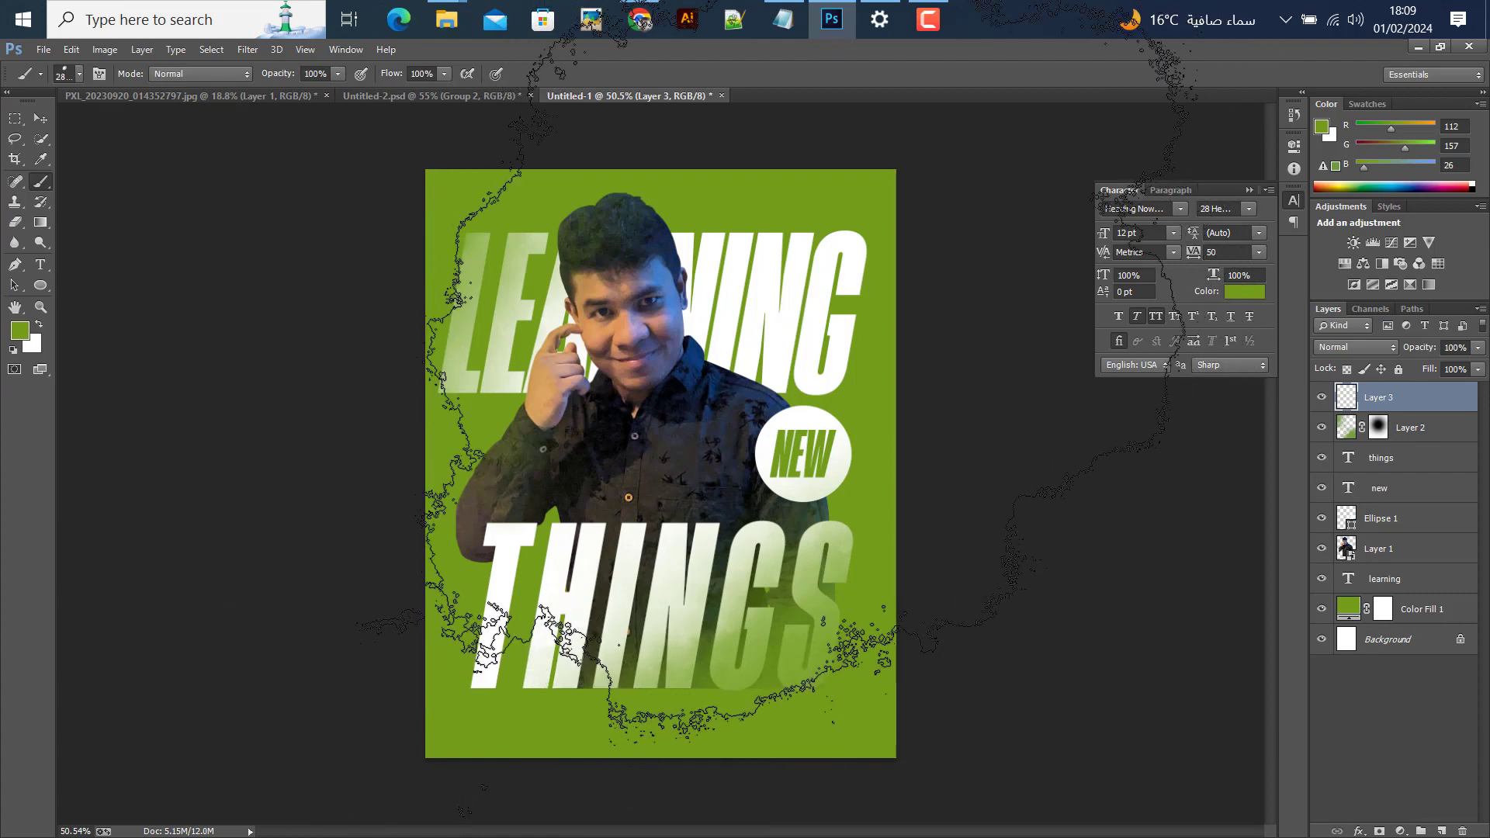
pyautogui.press('[')
pyautogui.press('[')
pyautogui.press('[')
pyautogui.press('[')
pyautogui.press('[')
pyautogui.press('[')
pyautogui.press('[')
pyautogui.press('[')
pyautogui.press('[')
pyautogui.press('[')
pyautogui.press('[')
pyautogui.press('[')
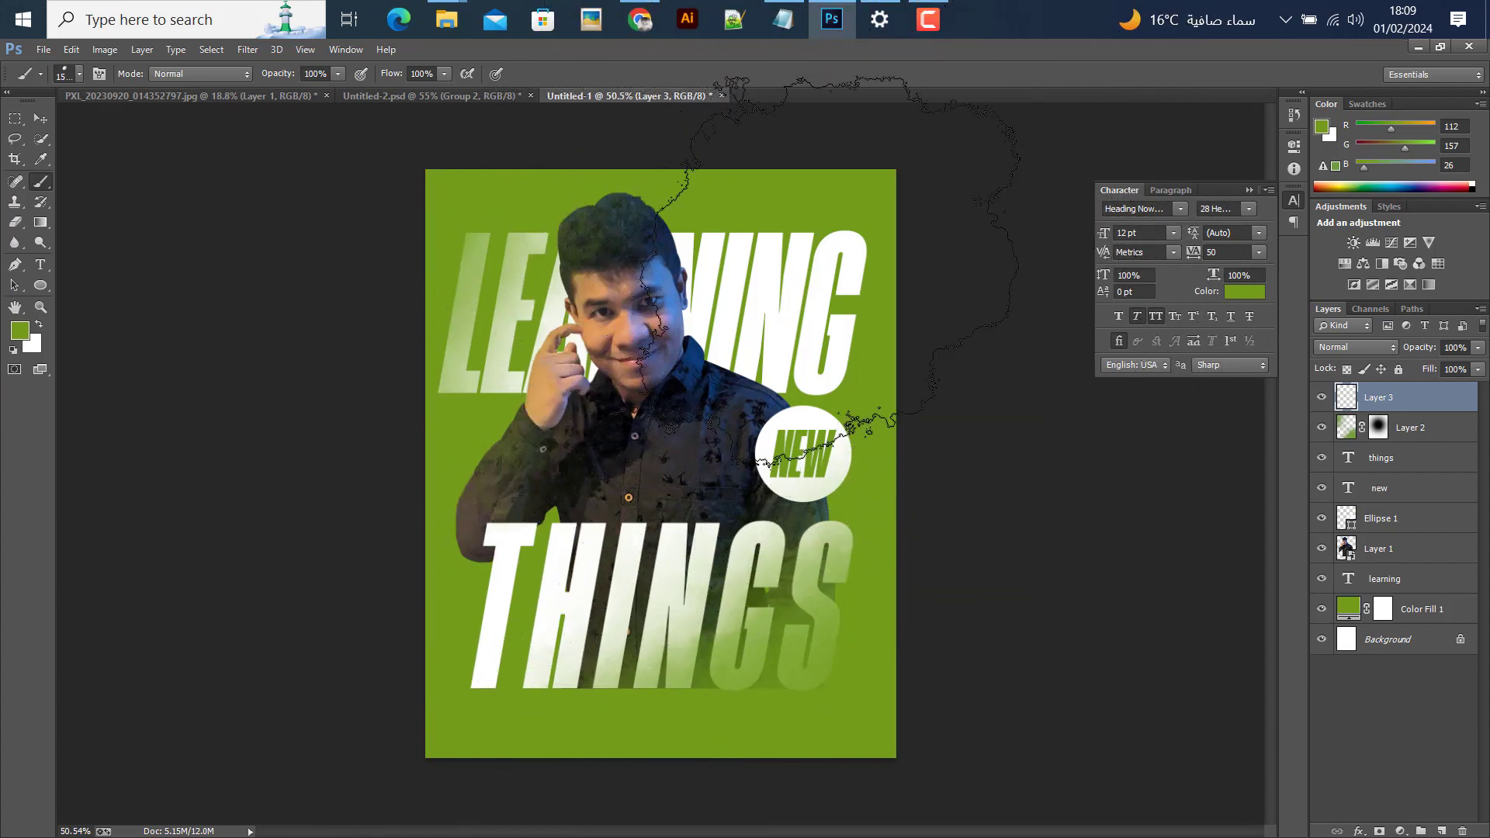
pyautogui.click(799, 249)
pyautogui.scroll(-2, 597, 610)
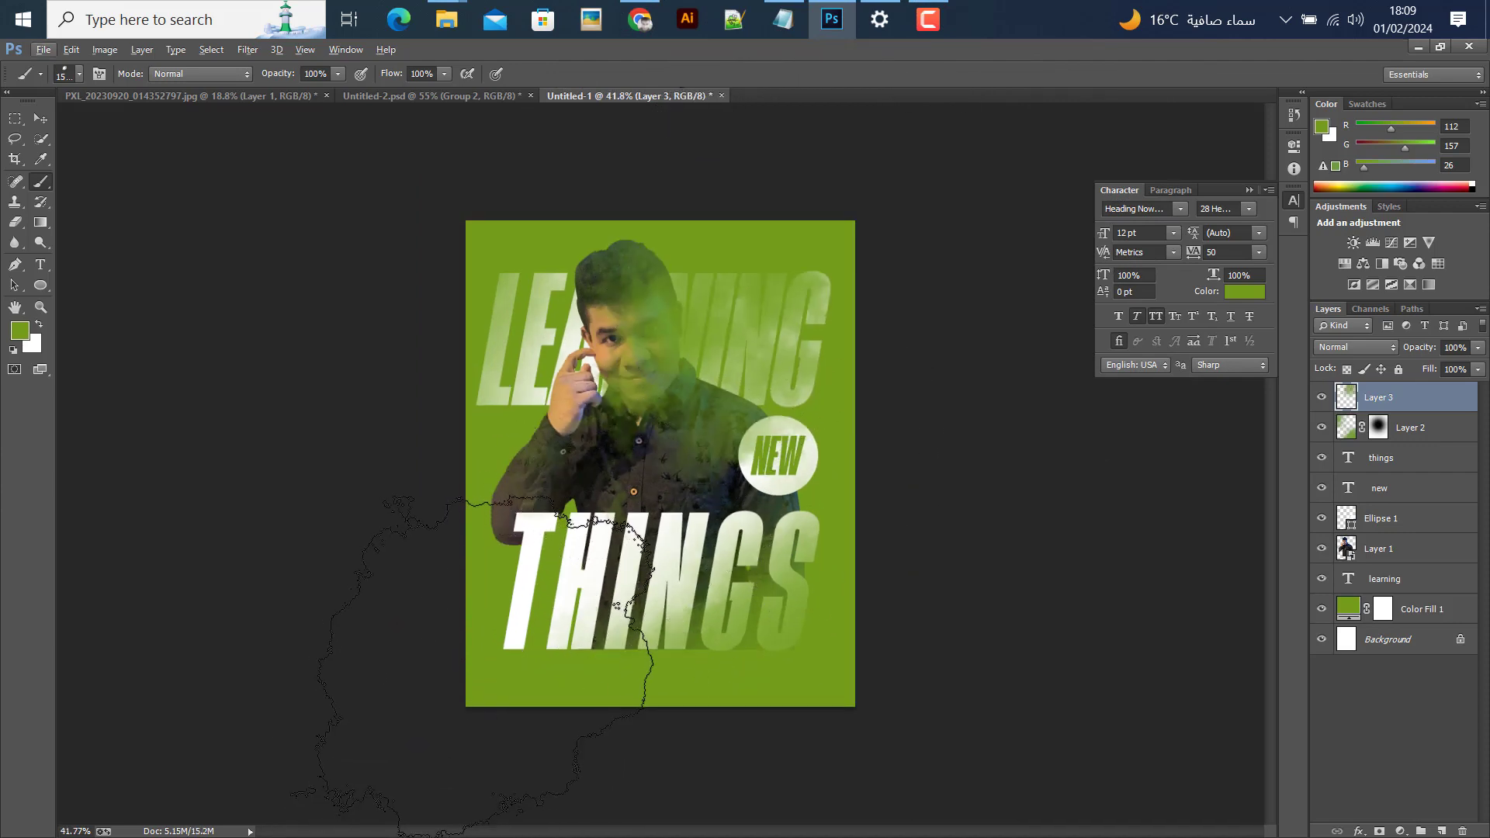
pyautogui.click(551, 652)
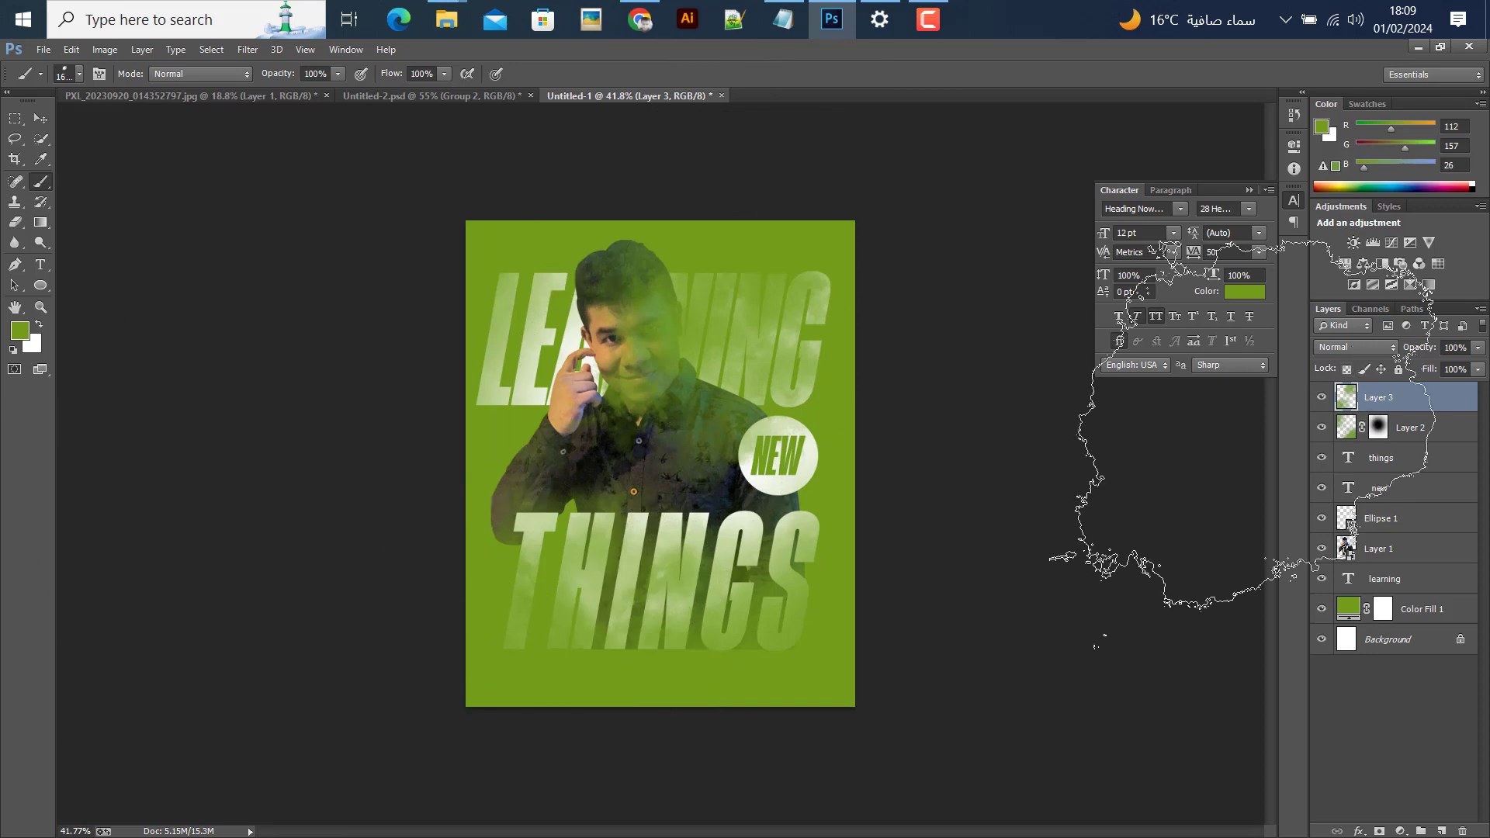
# - Mask the second haze layer and paint black over the face and shirt with a soft round 900 px brush
pyautogui.click(1379, 831)
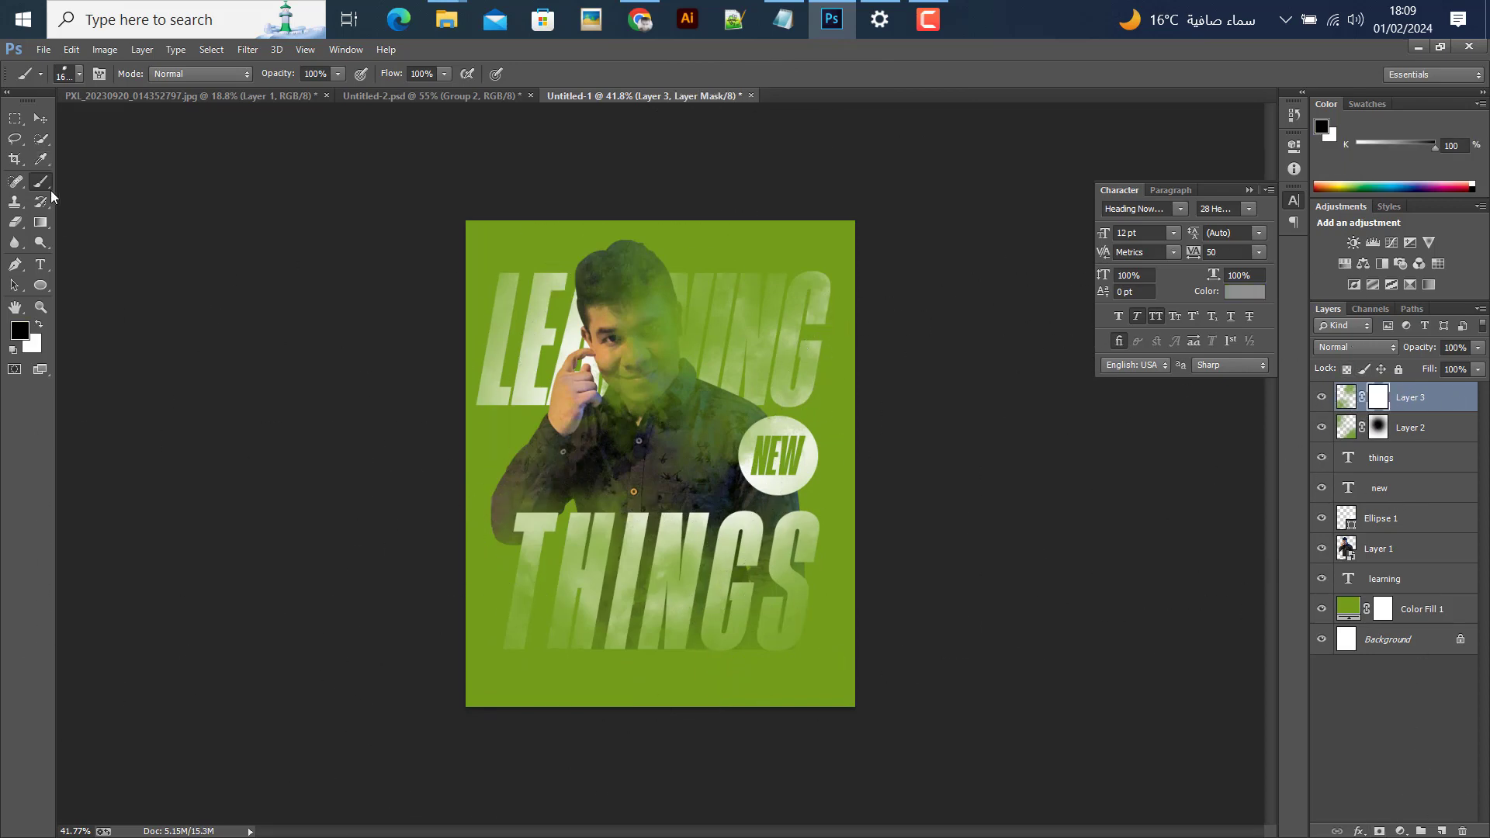
pyautogui.click(70, 75)
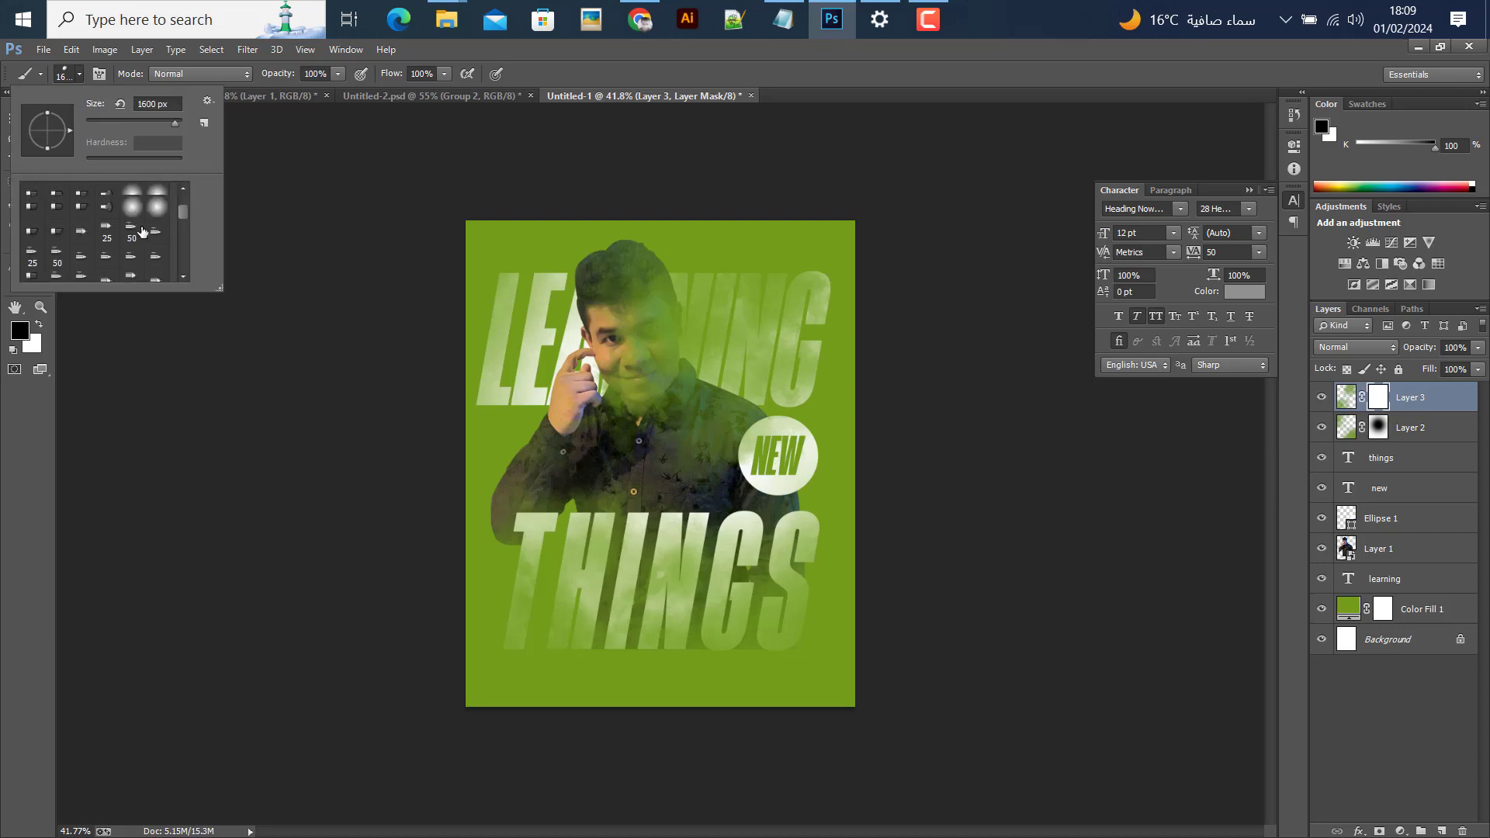
pyautogui.click(134, 197)
pyautogui.click(550, 60)
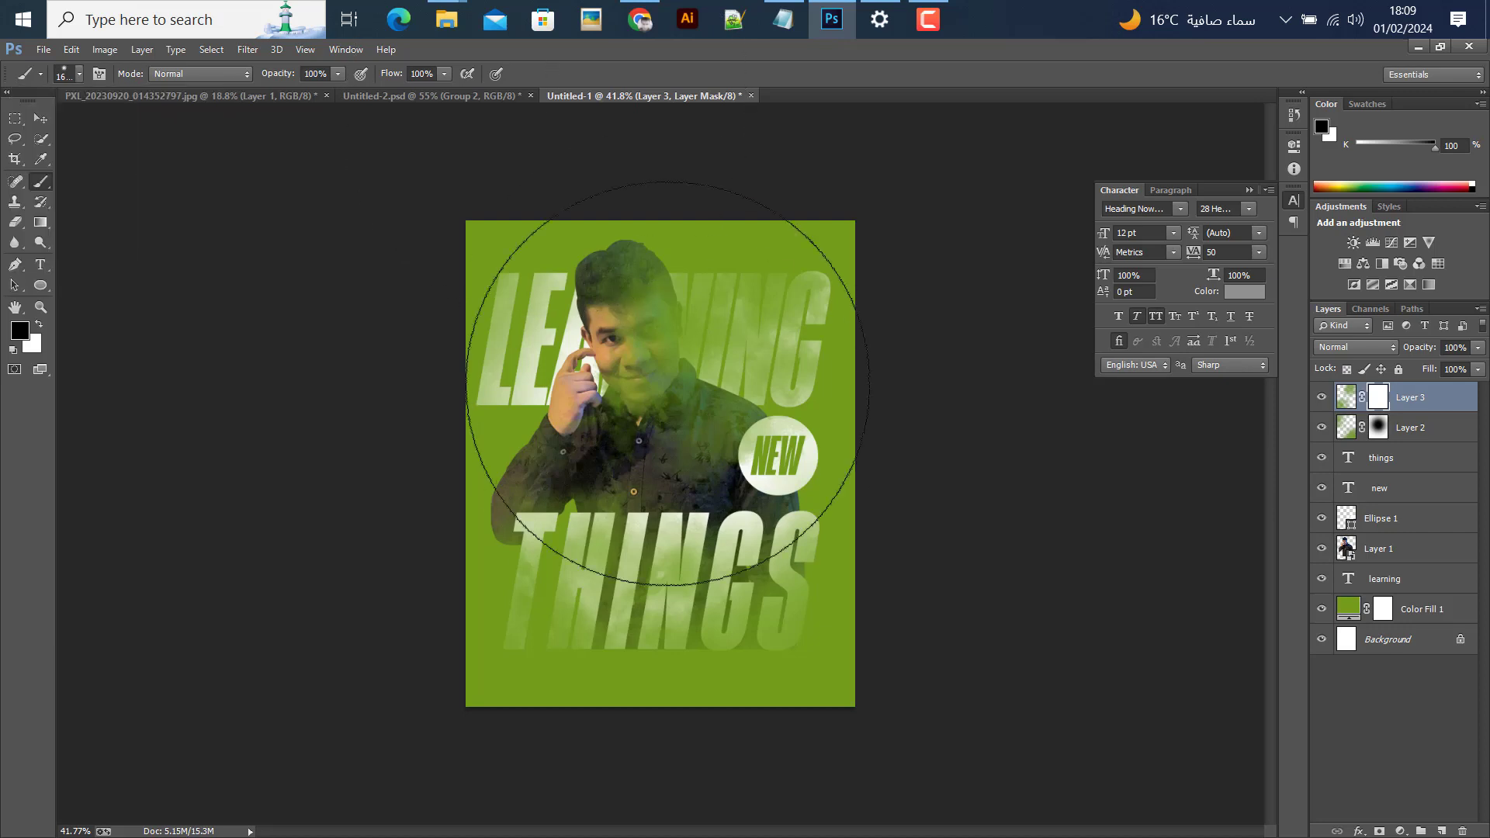
pyautogui.press('[')
pyautogui.press('[')
pyautogui.press('[')
pyautogui.press('[')
pyautogui.press('[')
pyautogui.press('[')
pyautogui.press('[')
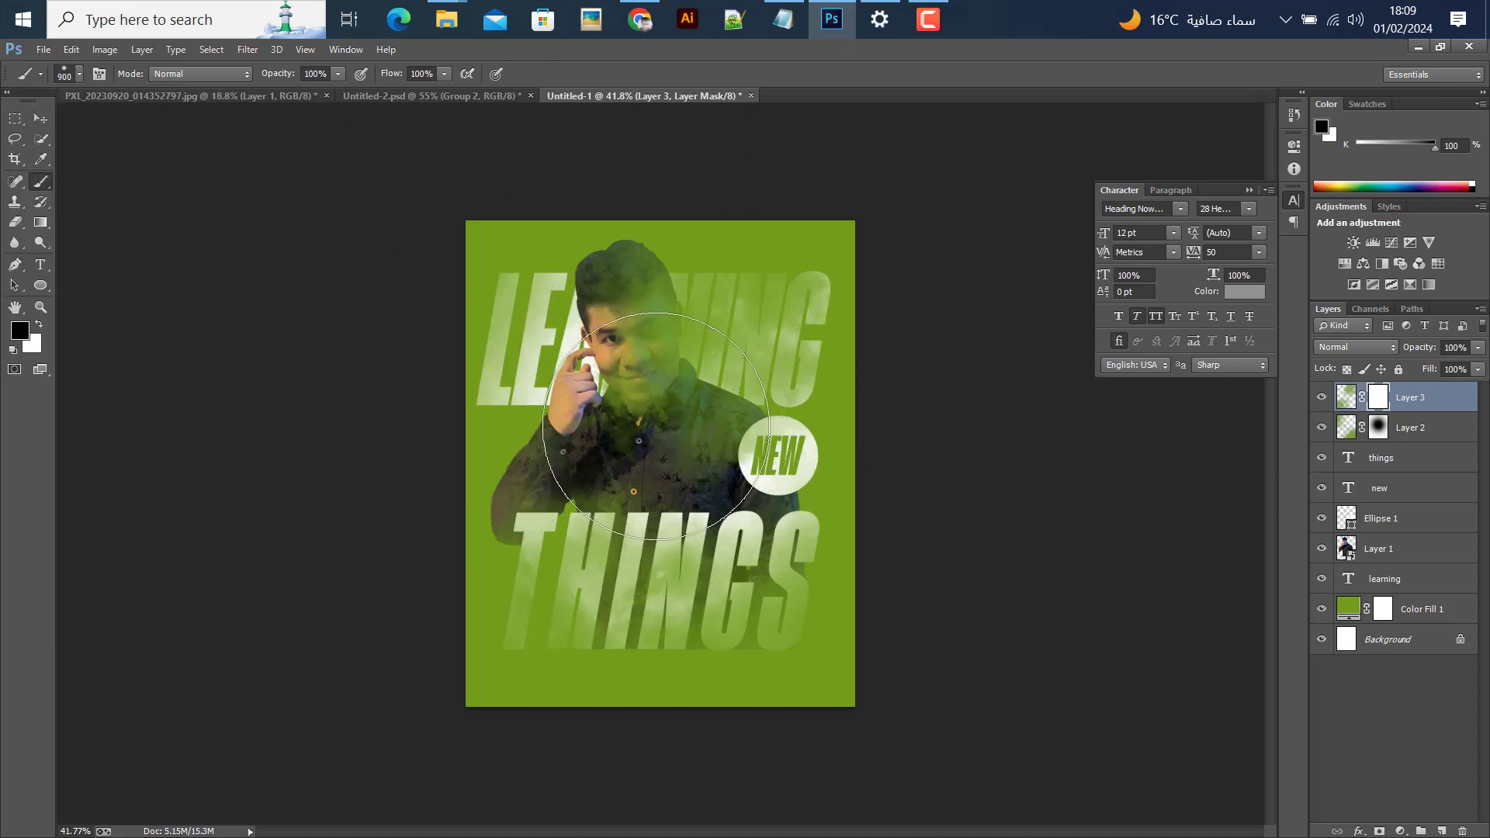
pyautogui.moveTo(656, 421)
pyautogui.mouseDown()
pyautogui.moveTo(660, 334)
pyautogui.moveTo(631, 416)
pyautogui.moveTo(668, 434)
pyautogui.moveTo(630, 412)
pyautogui.moveTo(650, 489)
pyautogui.moveTo(620, 524)
pyautogui.mouseUp()
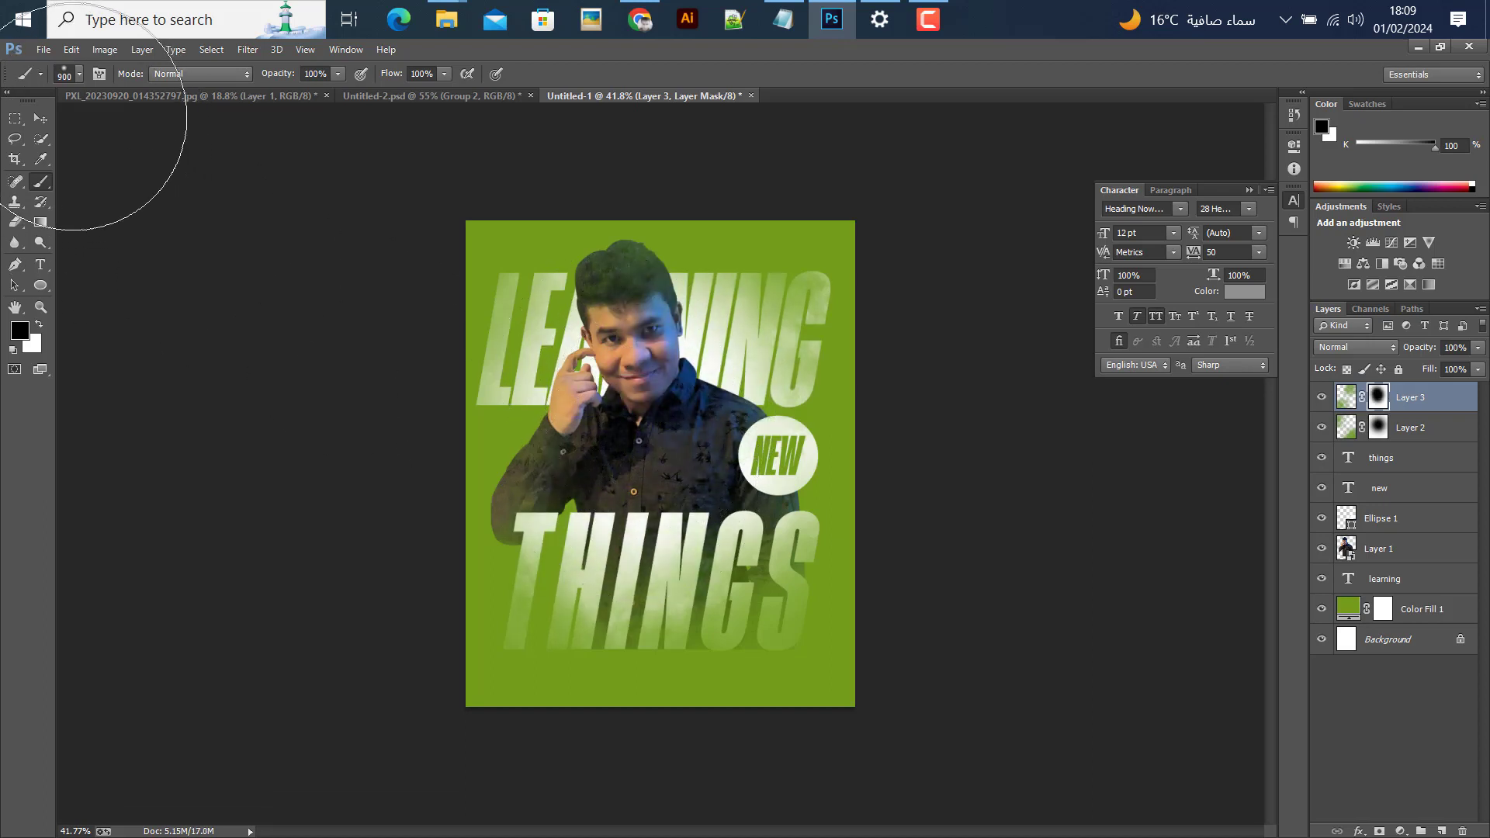
# - Paint black on the same mask over the left and middle letters of "things" to clear the haze there
pyautogui.click(48, 118)
pyautogui.scroll(3, 719, 676)
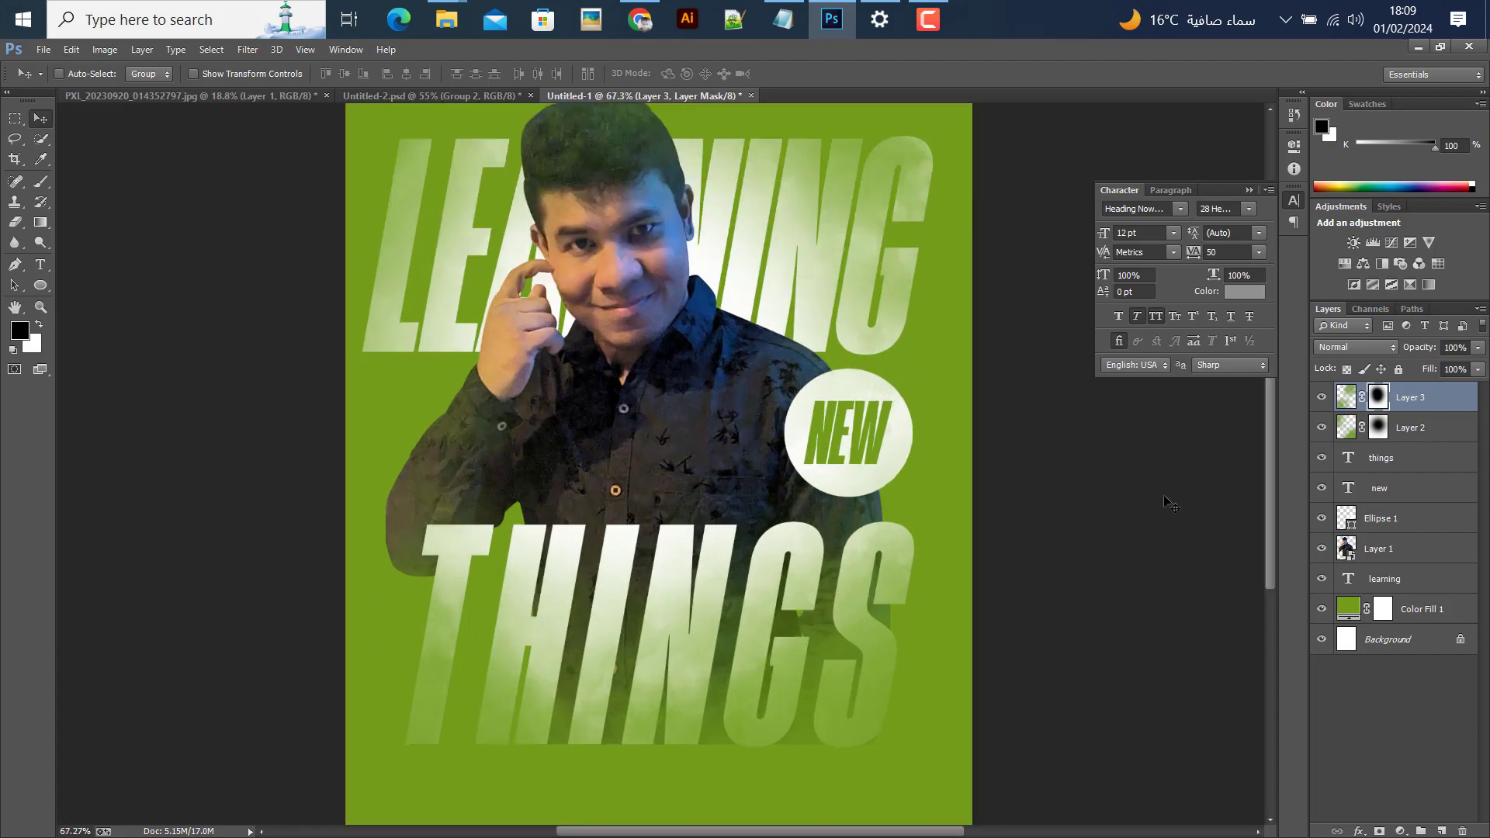
pyautogui.click(41, 182)
pyautogui.click(596, 617)
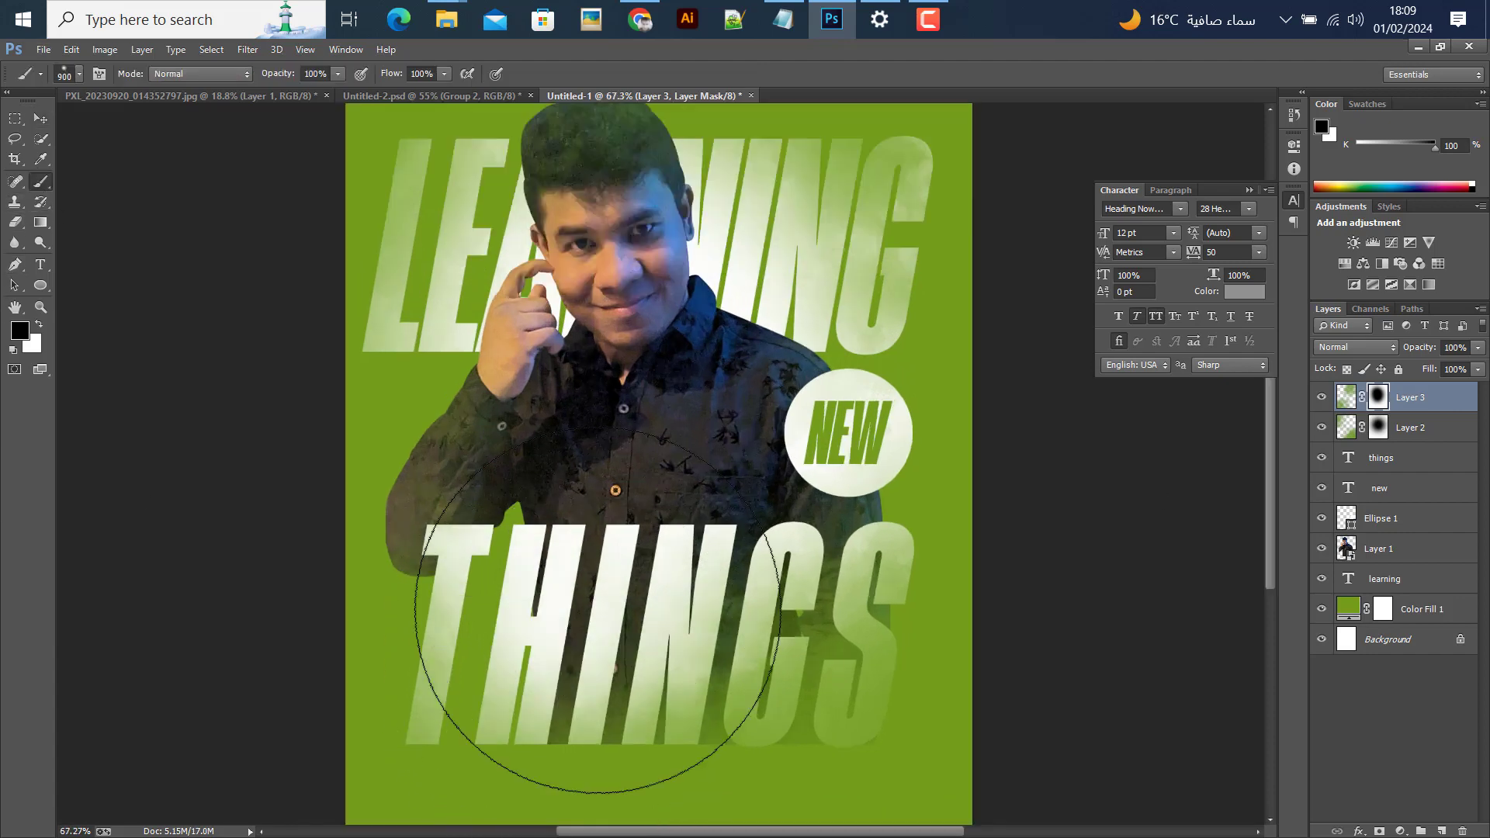
# - Add a new empty layer above the two masked haze layers
pyautogui.click(1438, 831)
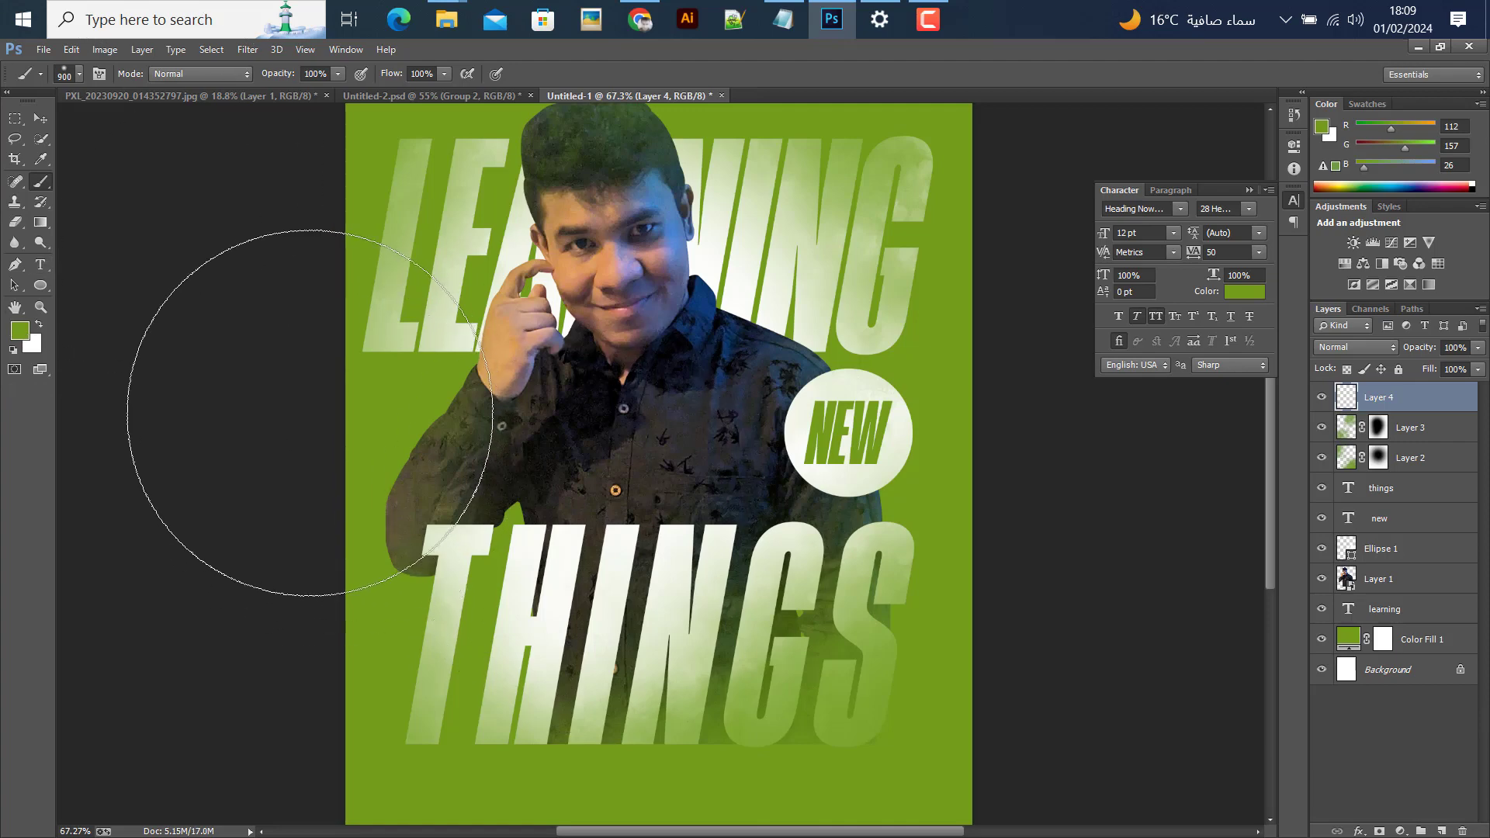
# - Stamp green haze along the poster's left and right edges on the new empty layer and switch to the Move tool
pyautogui.scroll(-2, 302, 403)
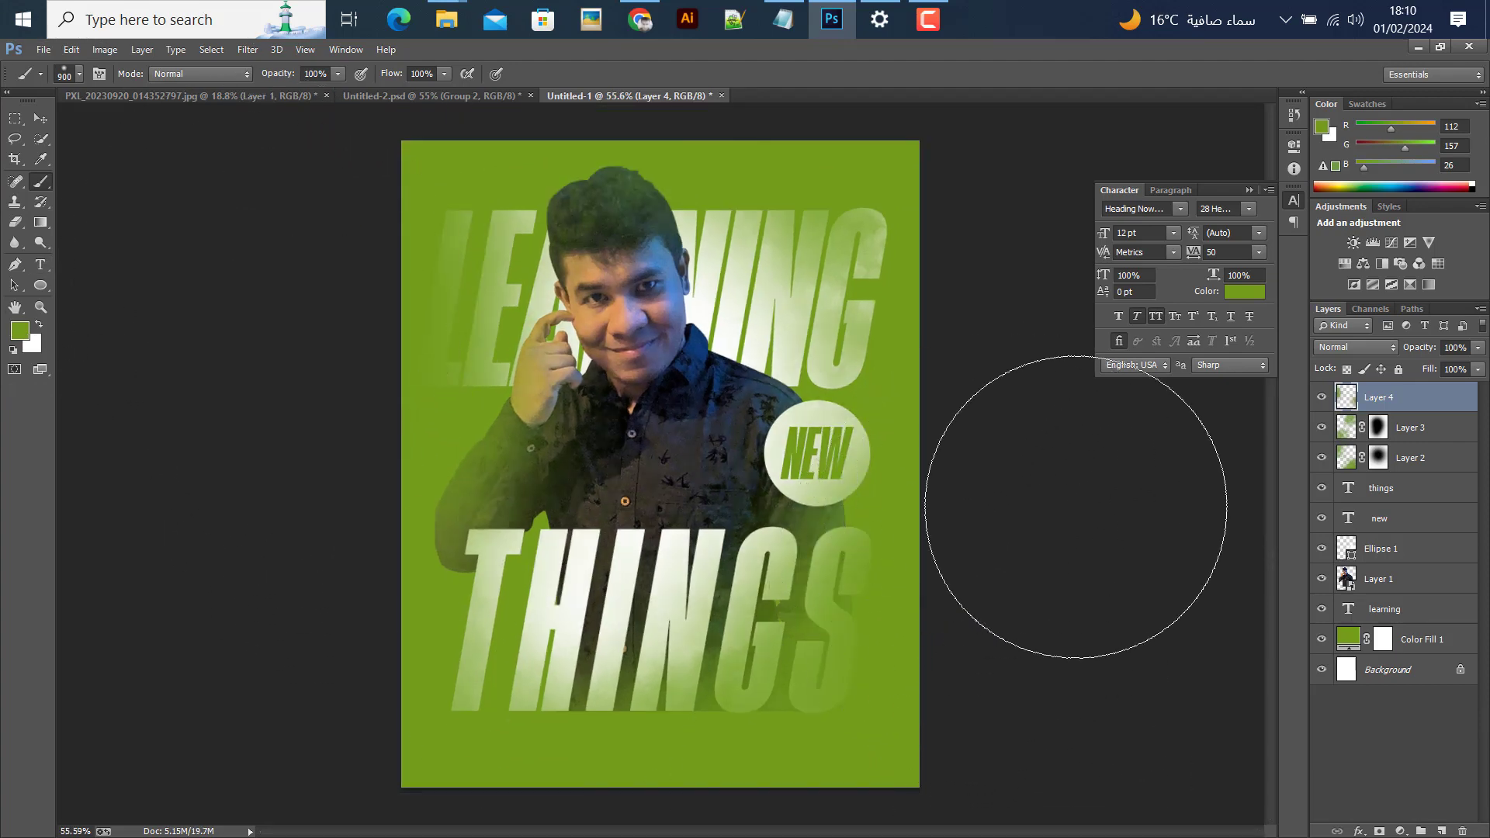
pyautogui.press('v')
pyautogui.scroll(-2, 726, 509)
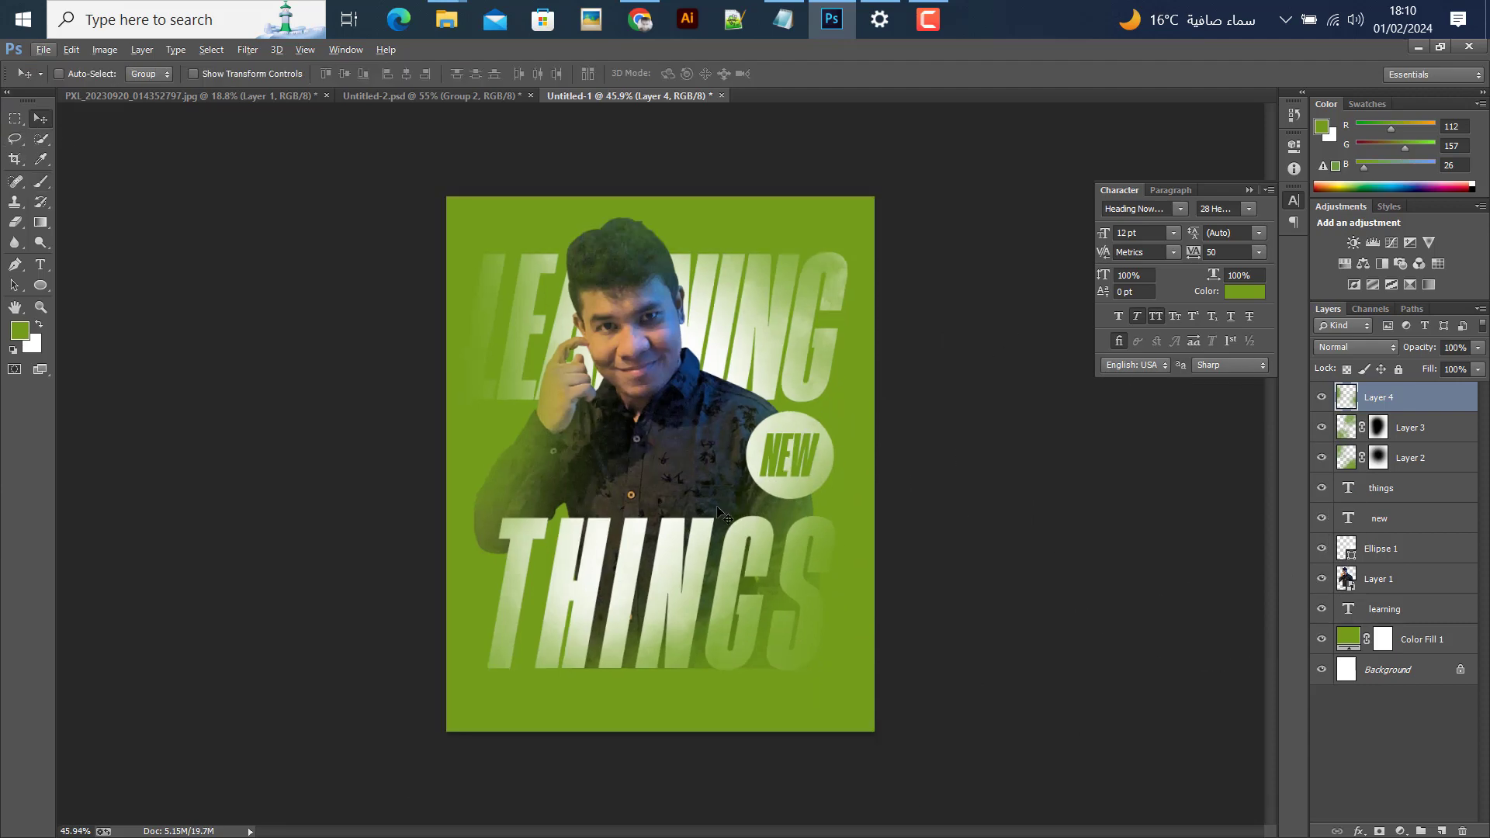
pyautogui.scroll(3, 715, 506)
pyautogui.scroll(-2, 578, 467)
pyautogui.scroll(2, 586, 477)
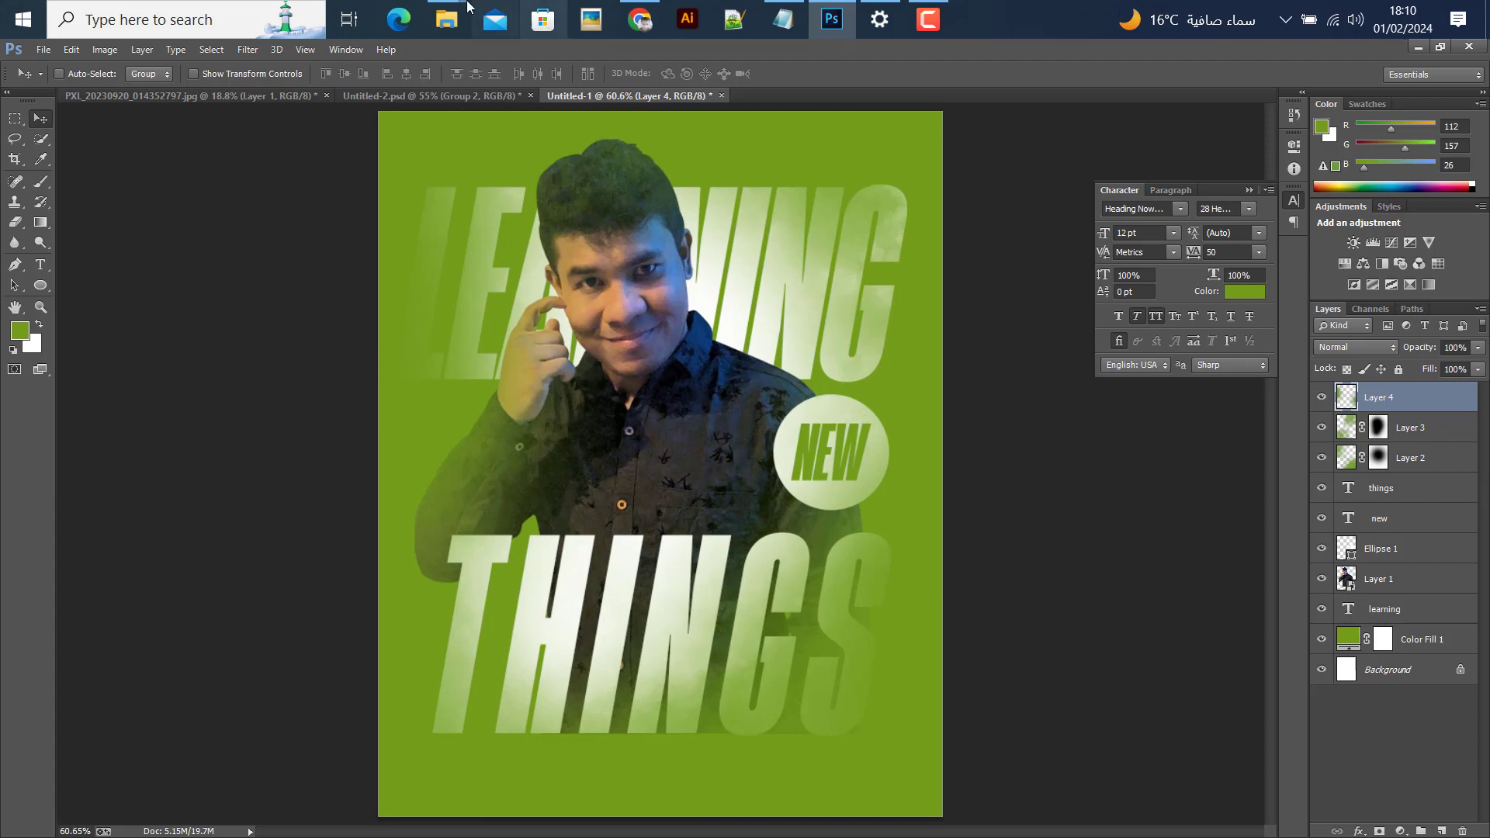
# - Add a Levels adjustment layer above all layers and set its black input level to 13
pyautogui.click(1401, 832)
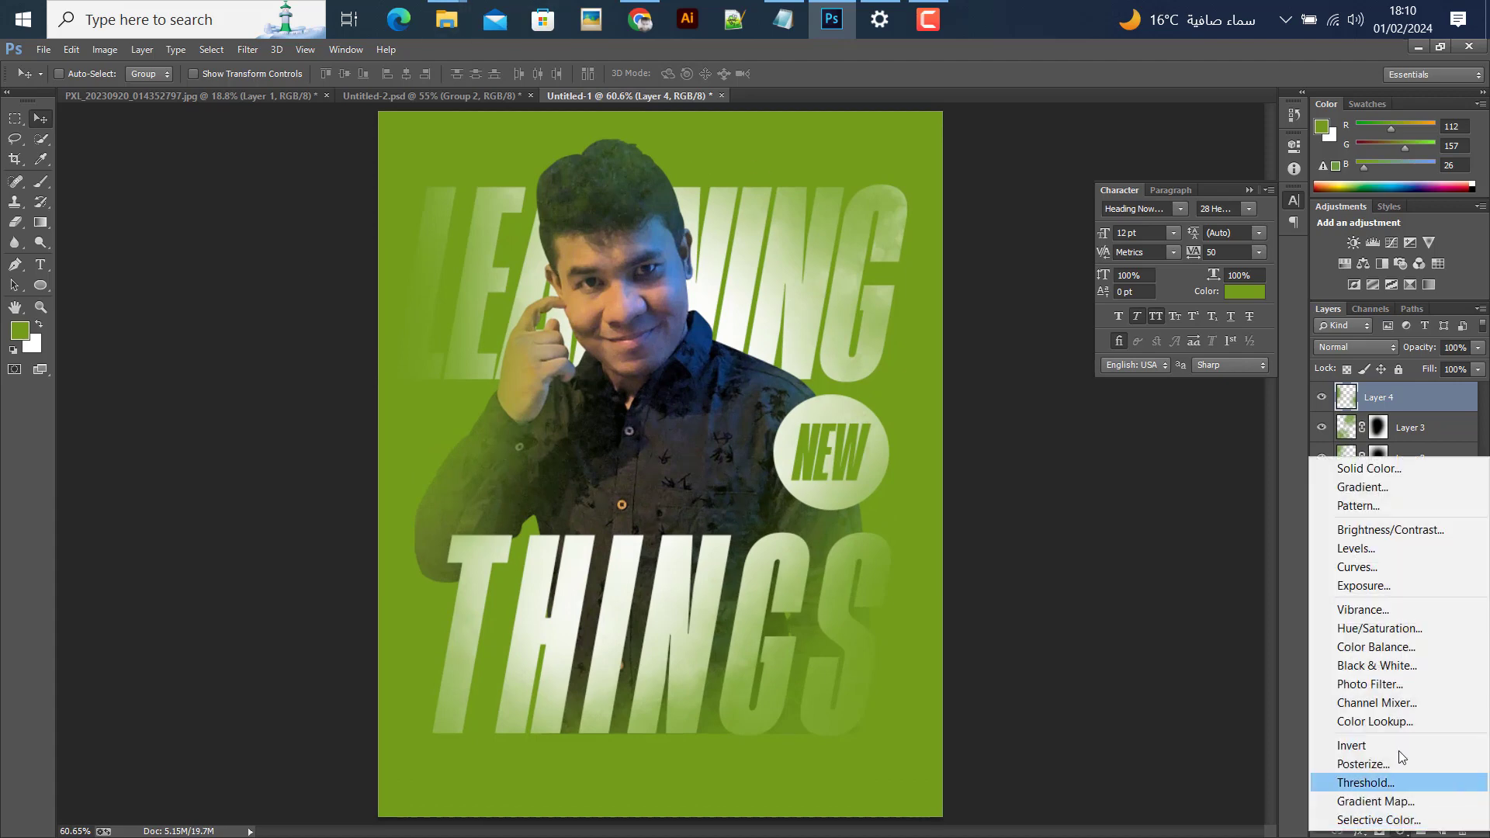
pyautogui.click(1342, 561)
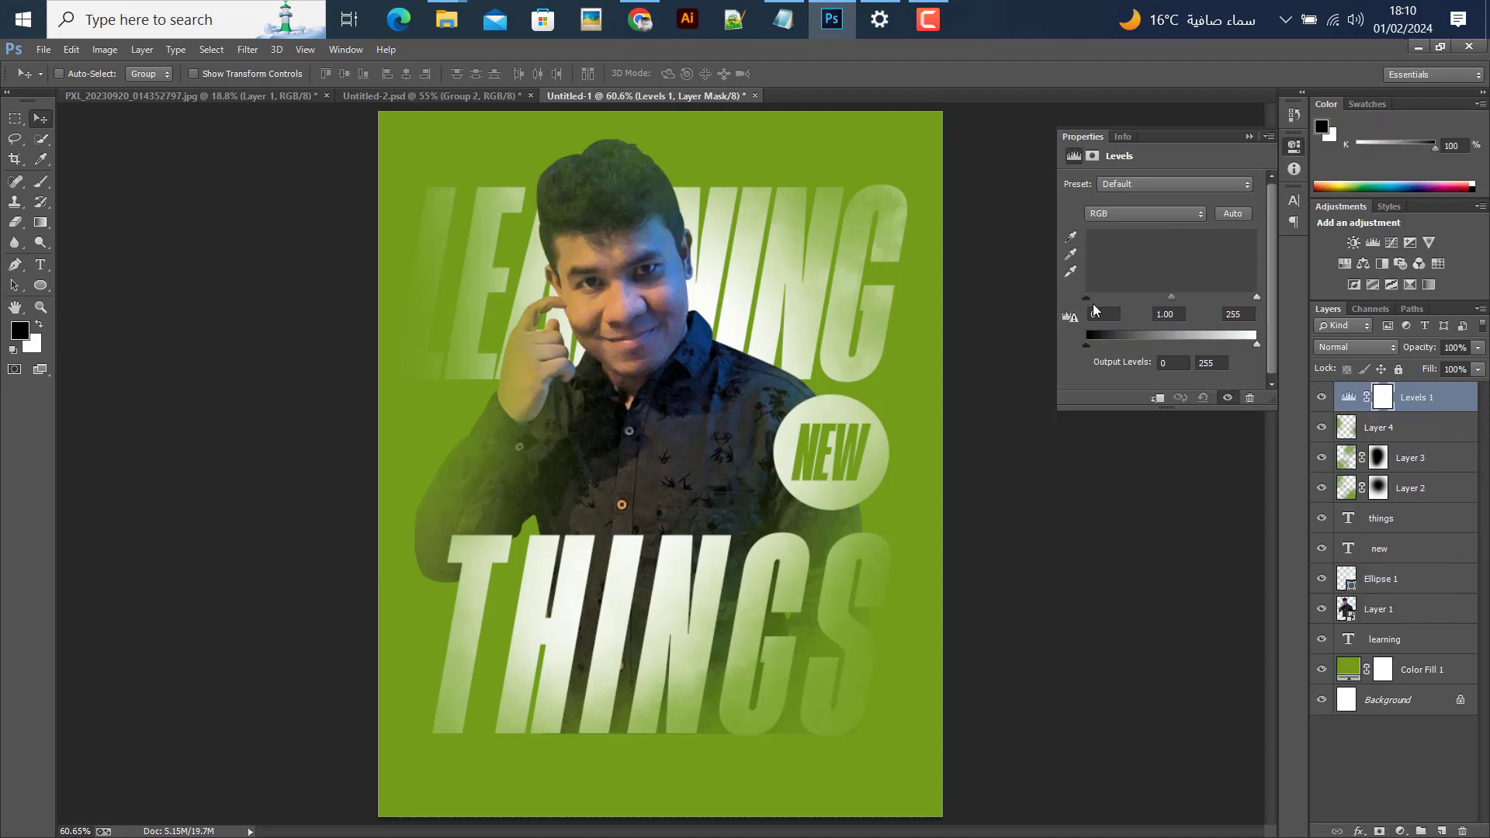
pyautogui.moveTo(1086, 300); pyautogui.dragTo(1092, 299)
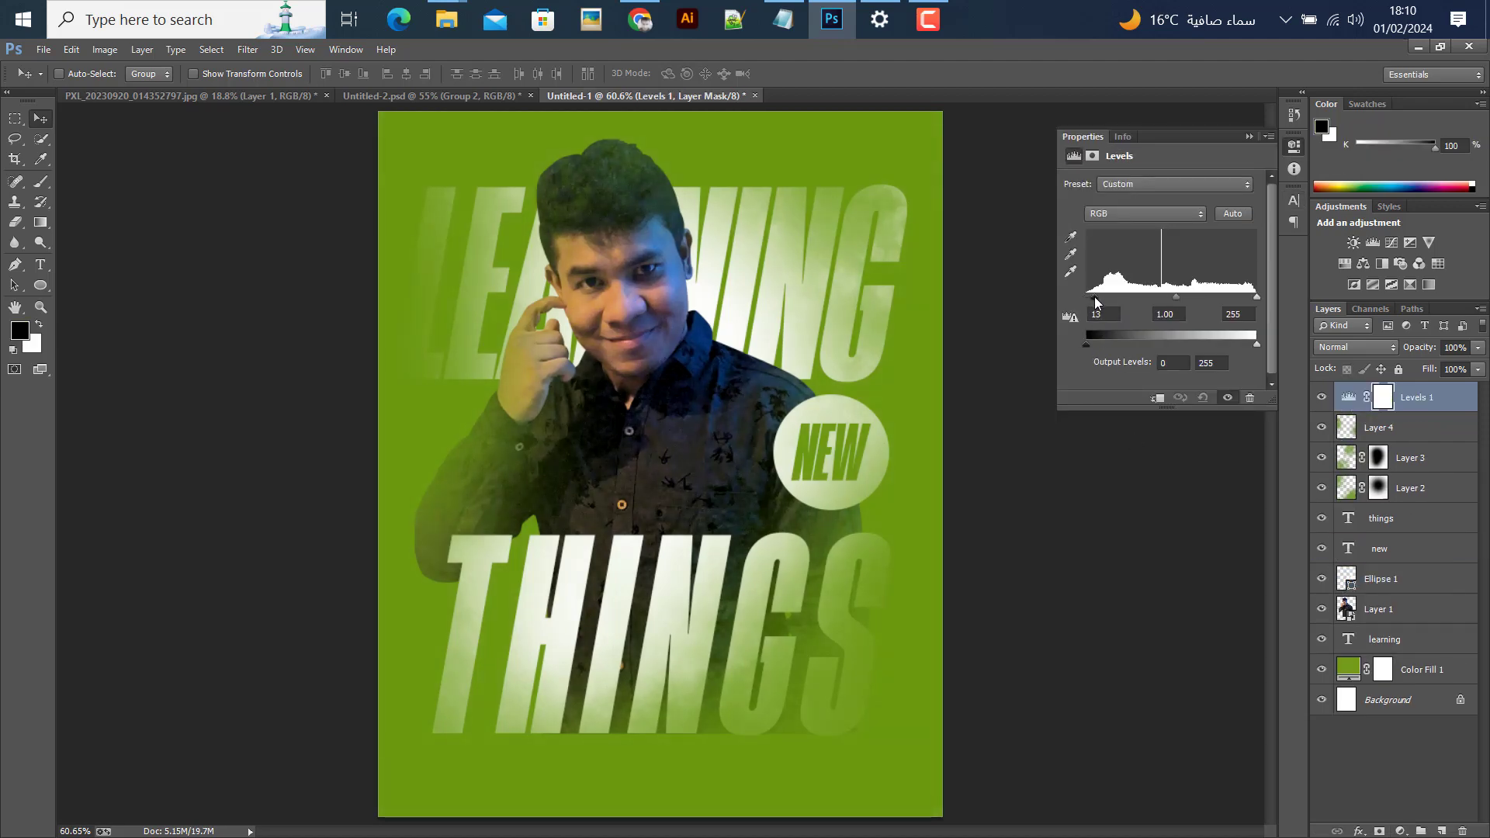
# - Add a Gradient fill layer above the Levels layer using the Black, White preset
pyautogui.click(1398, 832)
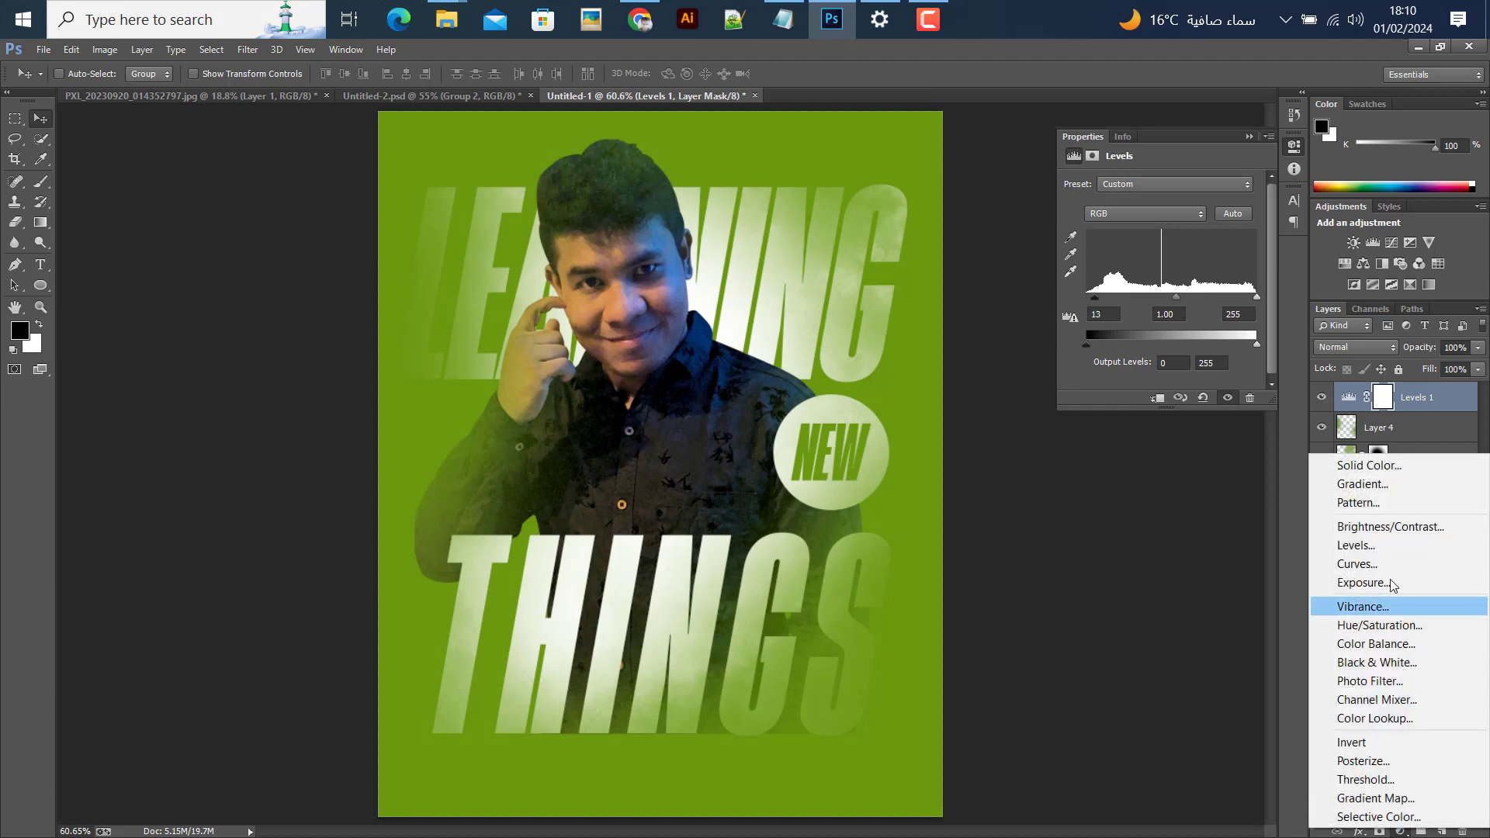
pyautogui.click(1354, 486)
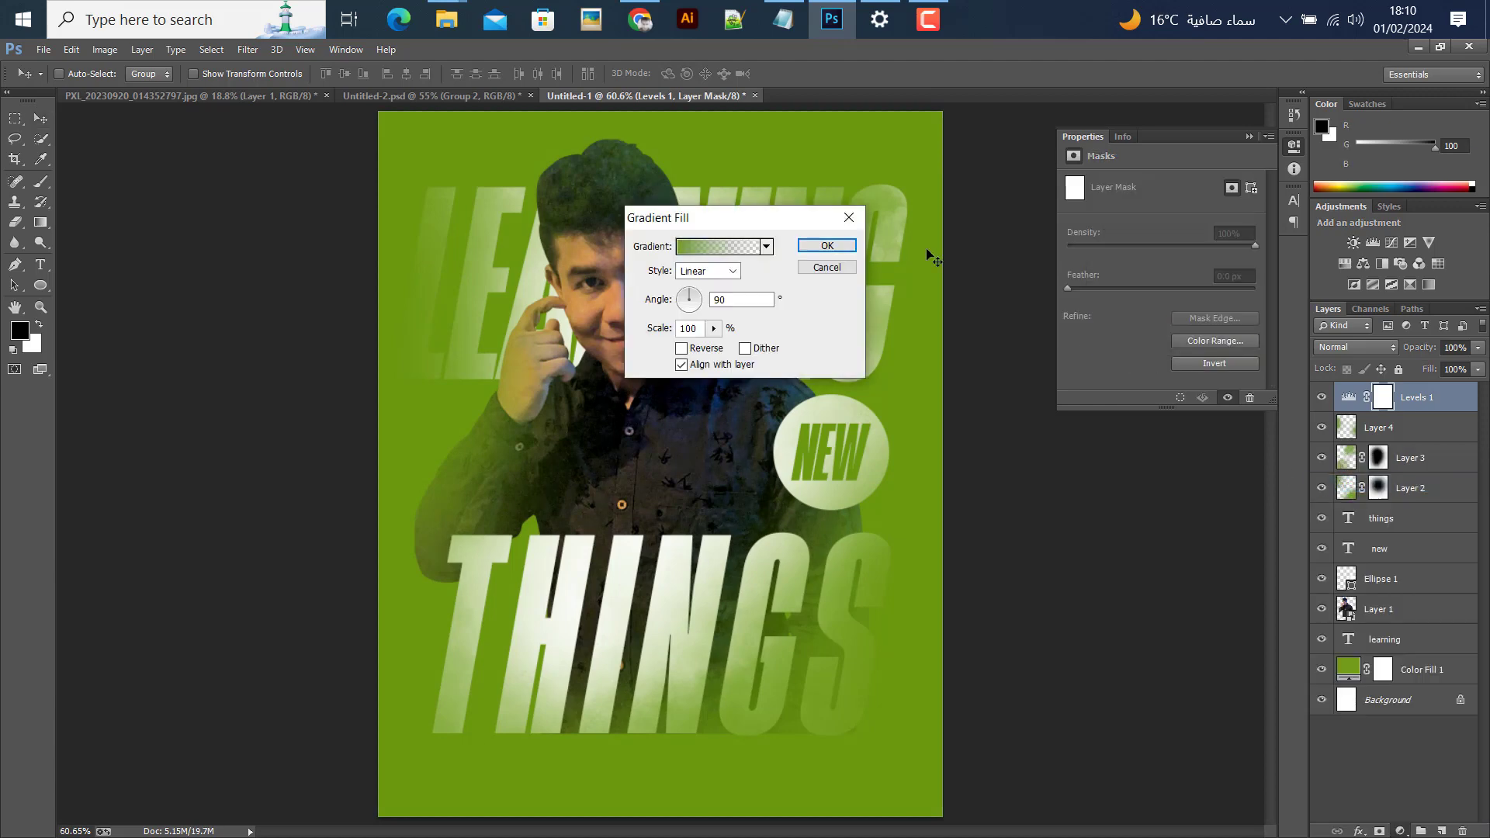
pyautogui.click(718, 247)
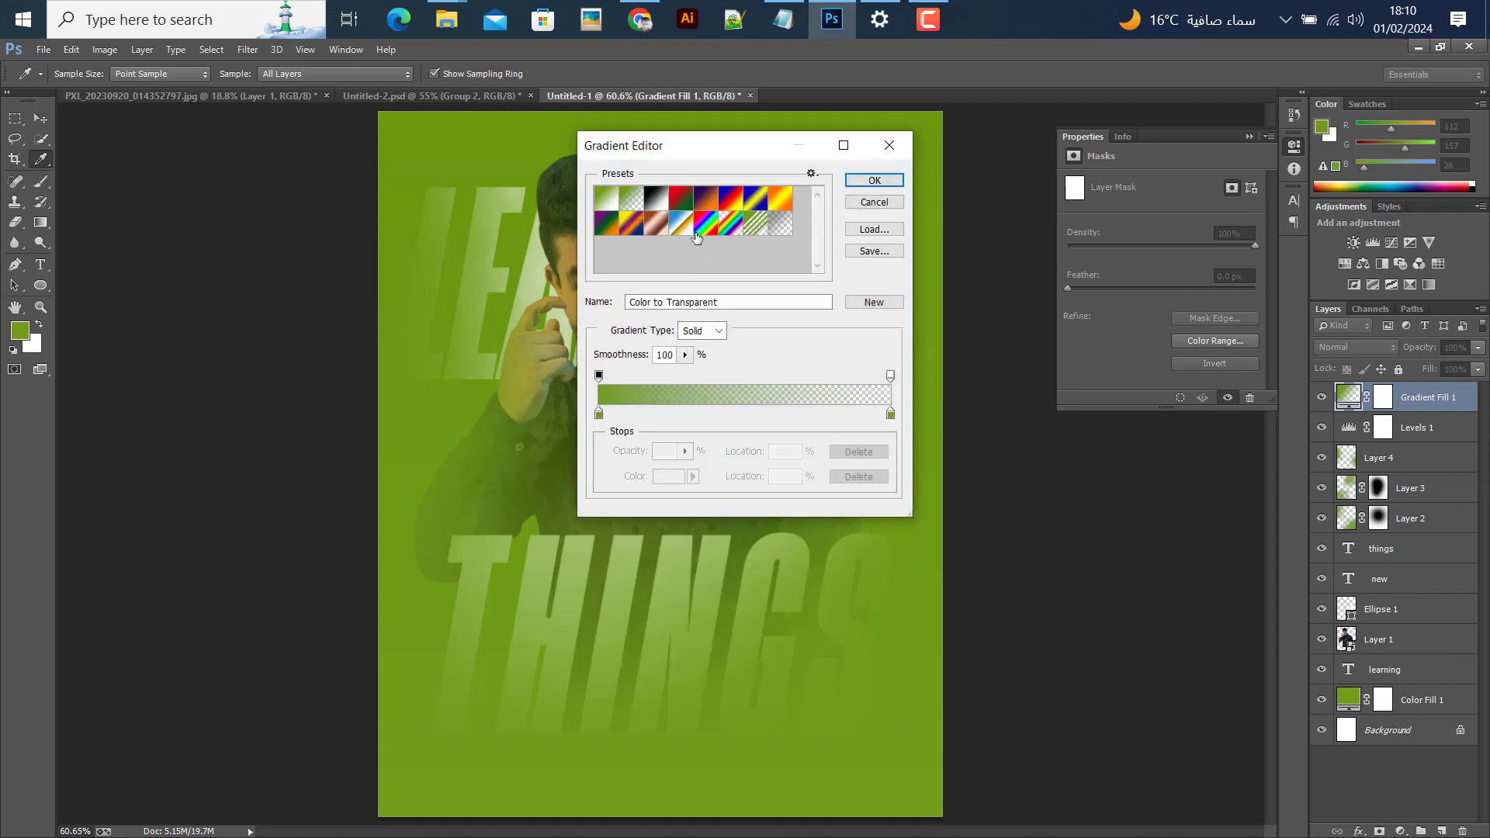
pyautogui.click(662, 206)
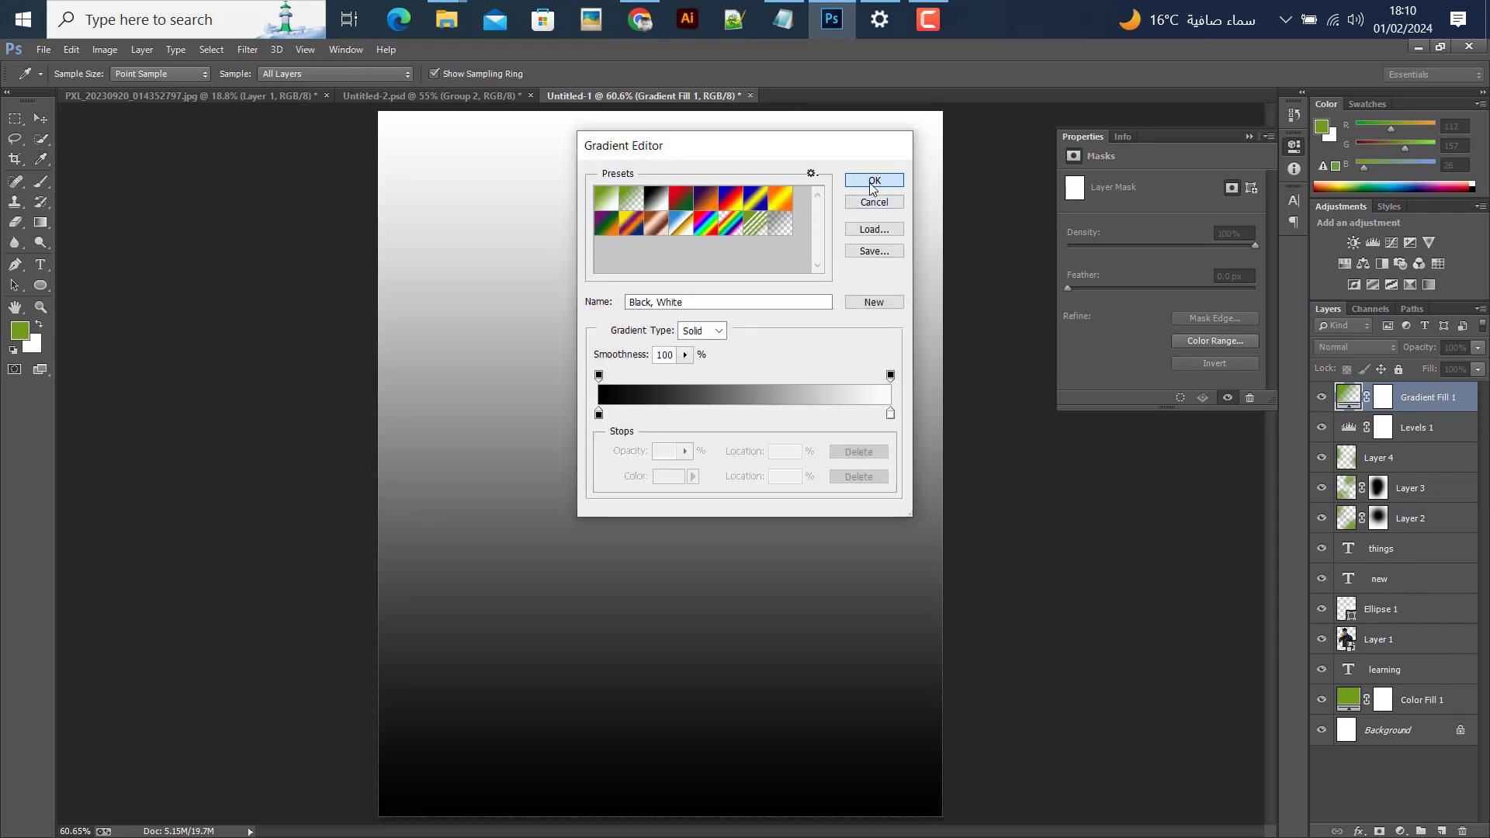
pyautogui.click(866, 182)
# - Set the opacity stop at the gradient's white end to 0% so black fades to transparent
pyautogui.click(718, 246)
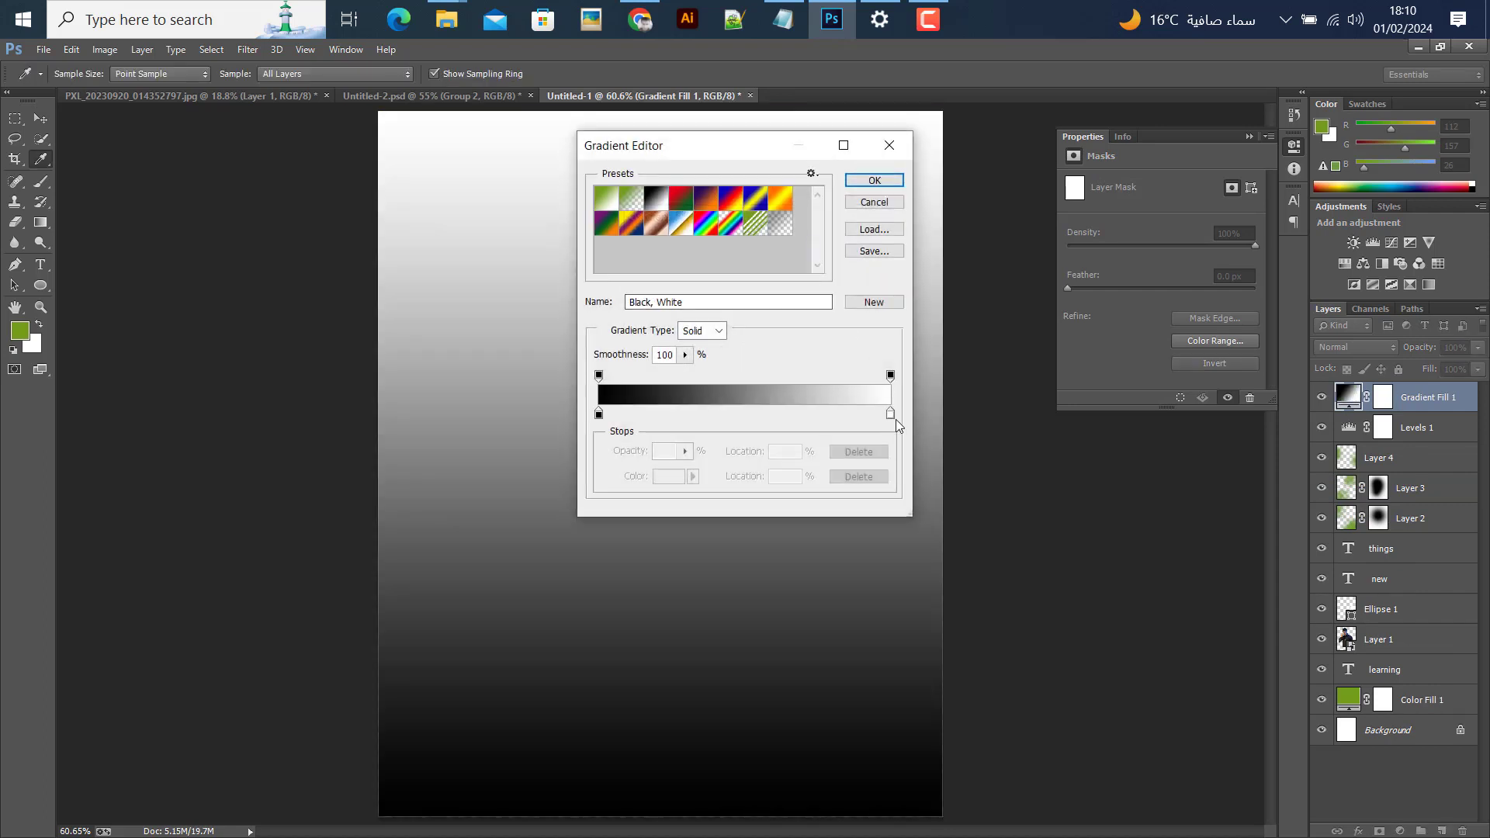
pyautogui.click(891, 377)
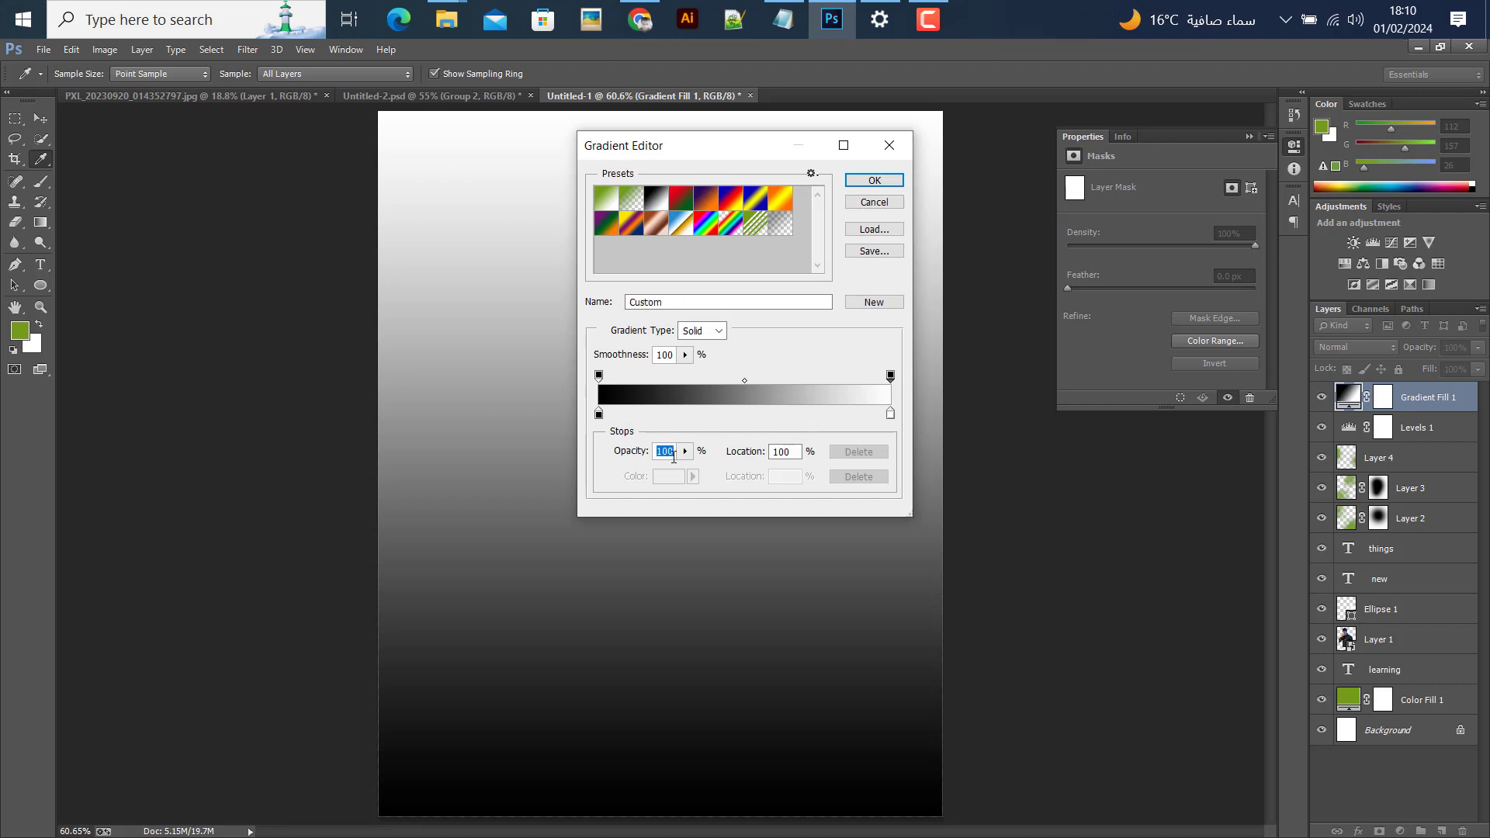
pyautogui.write('0')
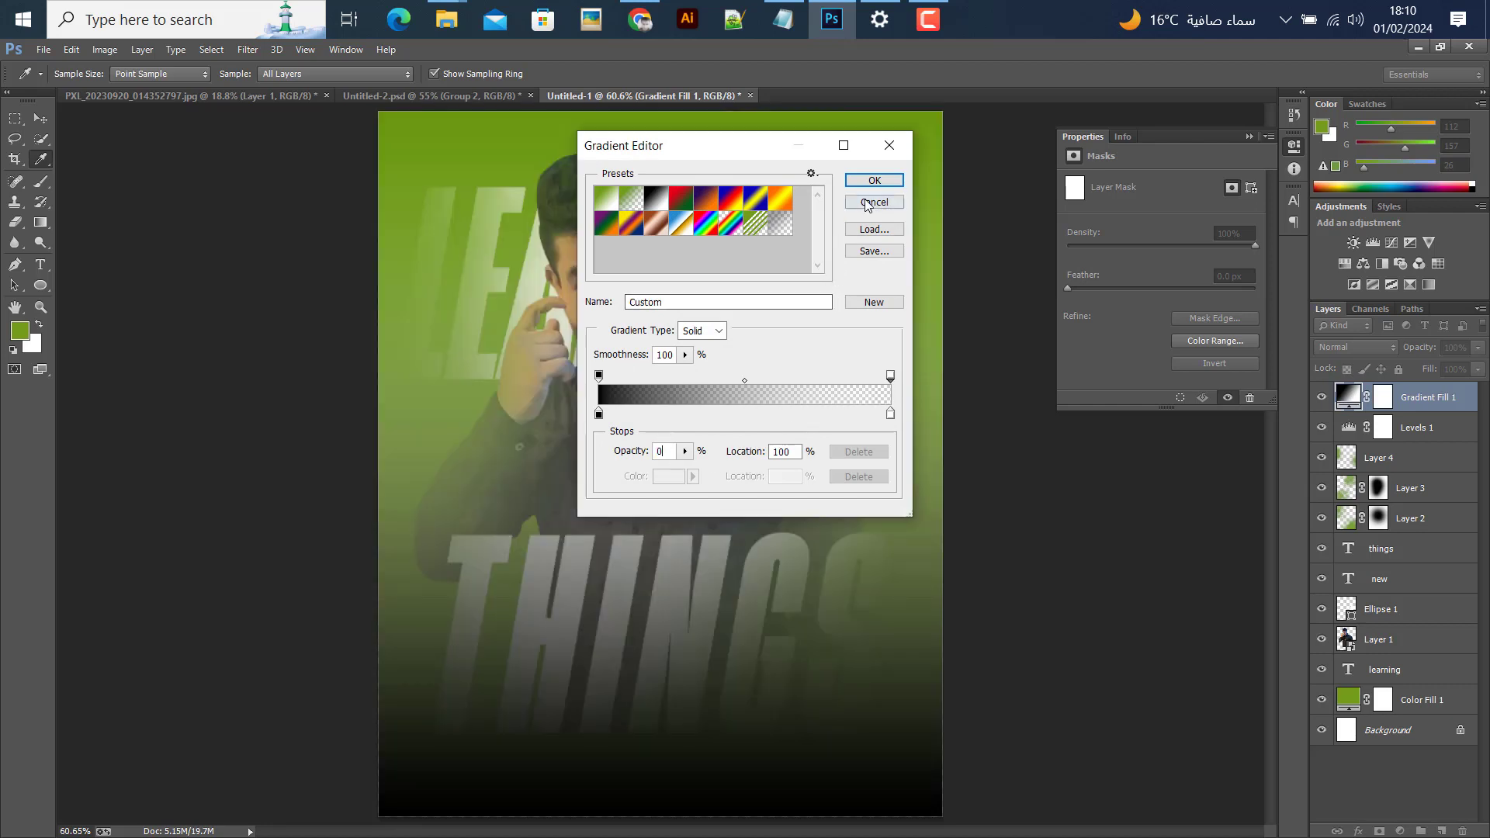
pyautogui.click(874, 180)
# - Make the gradient fill Radial with a scale of 150% and reverse it so the poster's edges darken
pyautogui.click(715, 272)
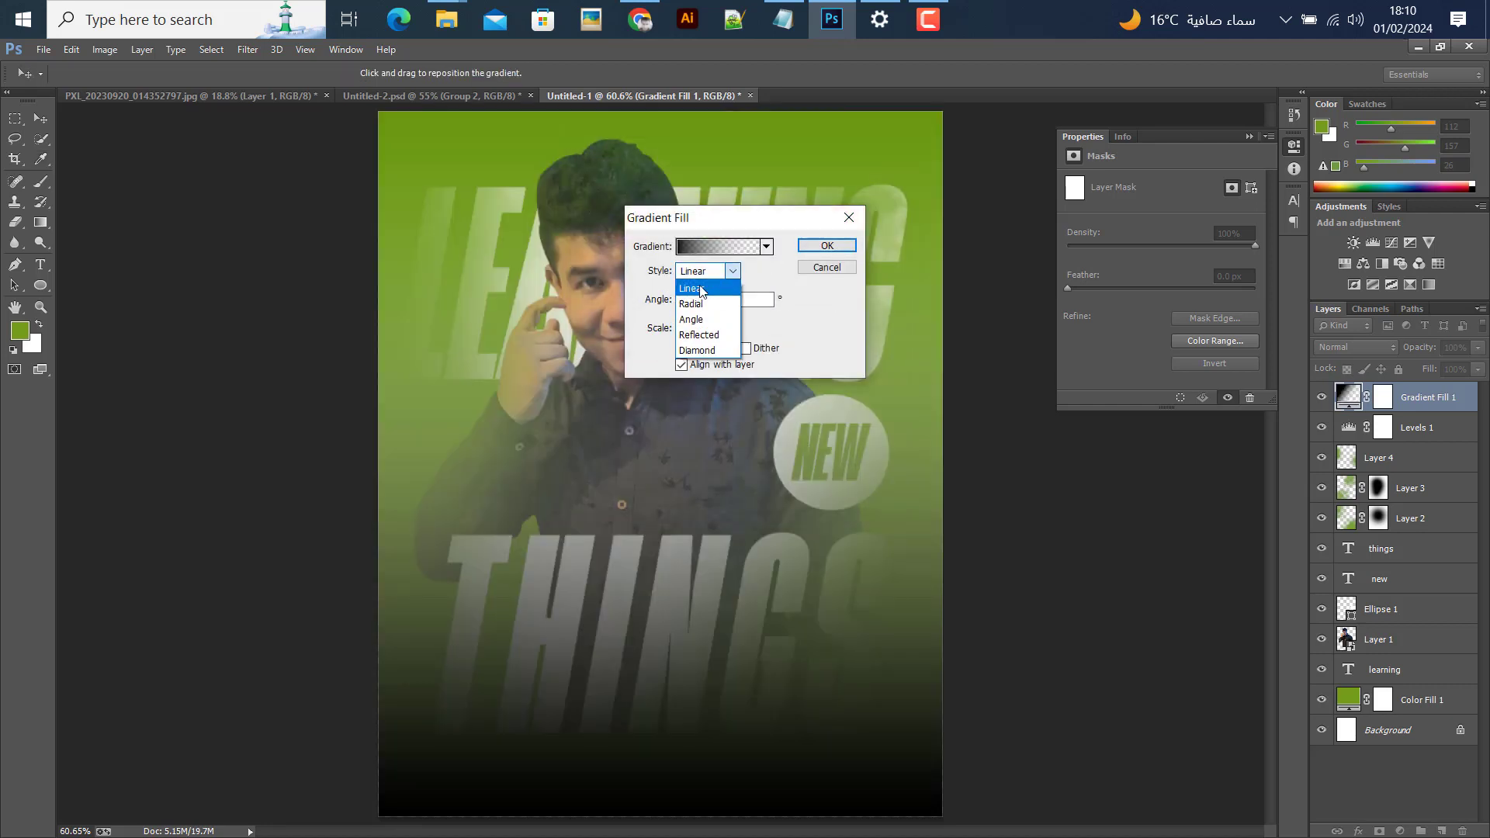
pyautogui.click(693, 295)
pyautogui.doubleClick(698, 329)
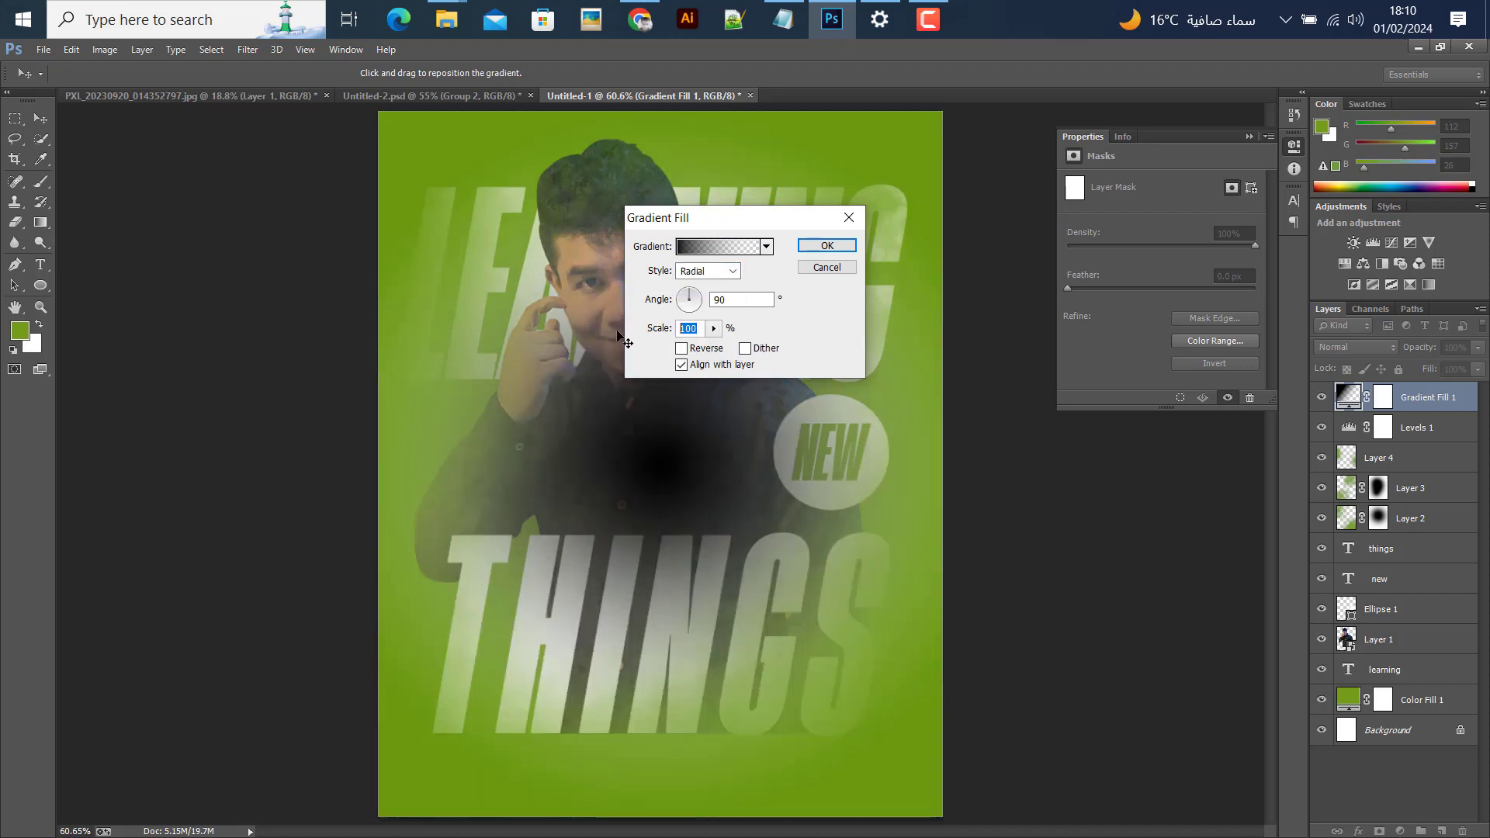
pyautogui.write('150')
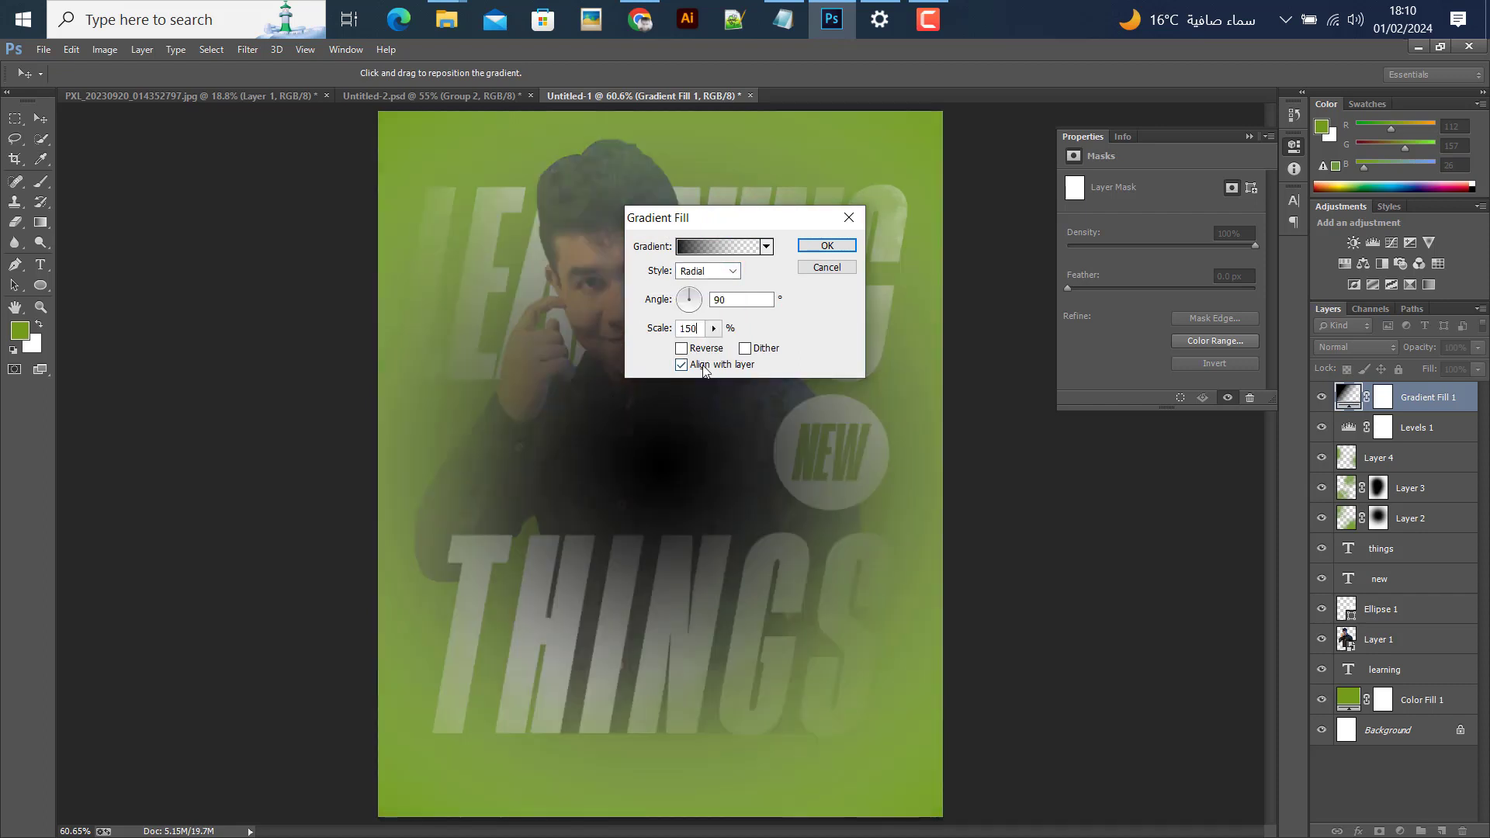
pyautogui.click(680, 349)
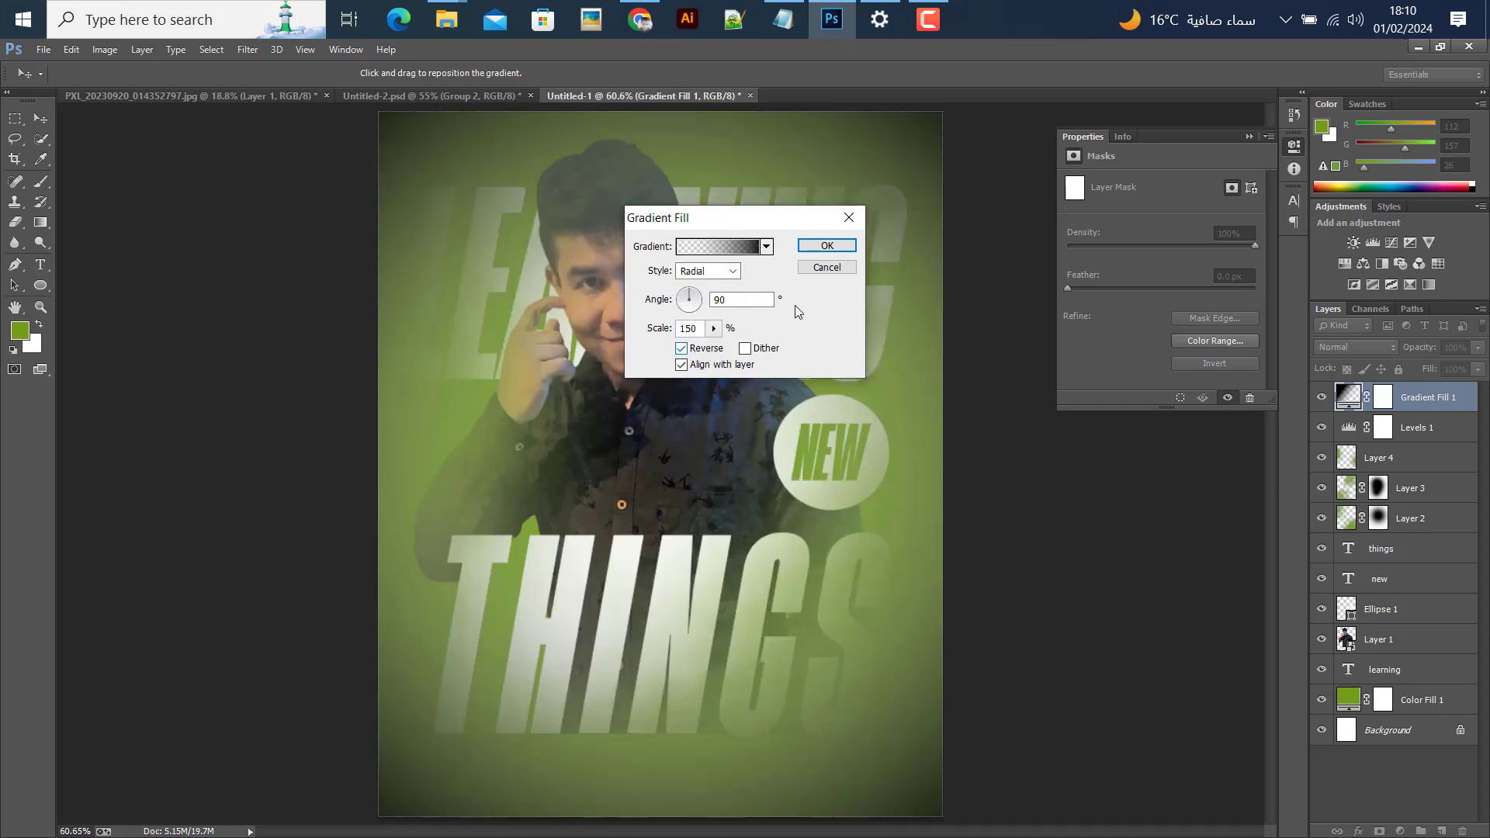
pyautogui.click(827, 245)
# - Set the gradient fill layer's blend mode to Overlay and compare the poster with and without it
pyautogui.click(1335, 347)
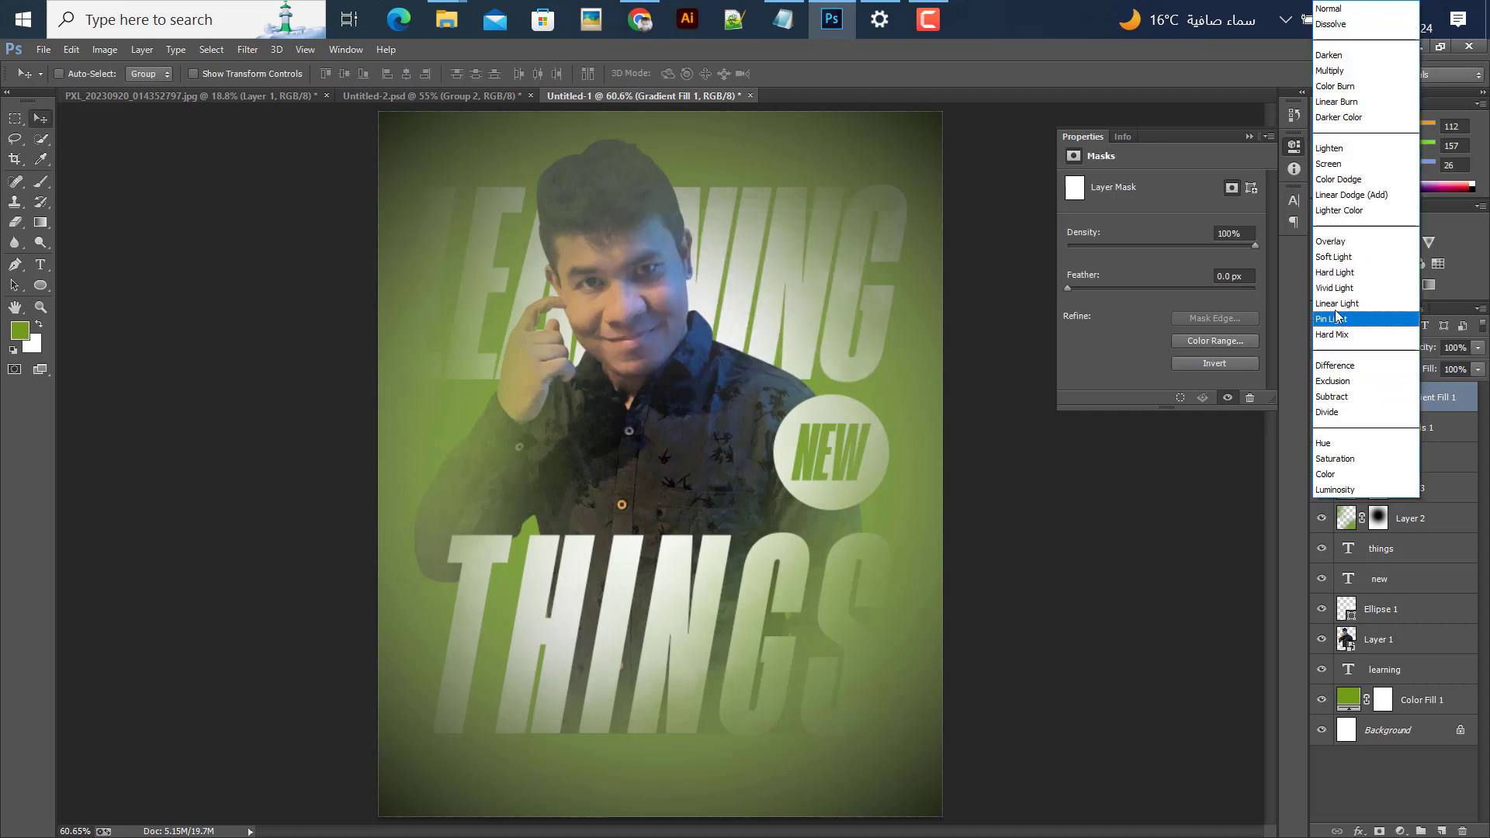
pyautogui.click(1331, 241)
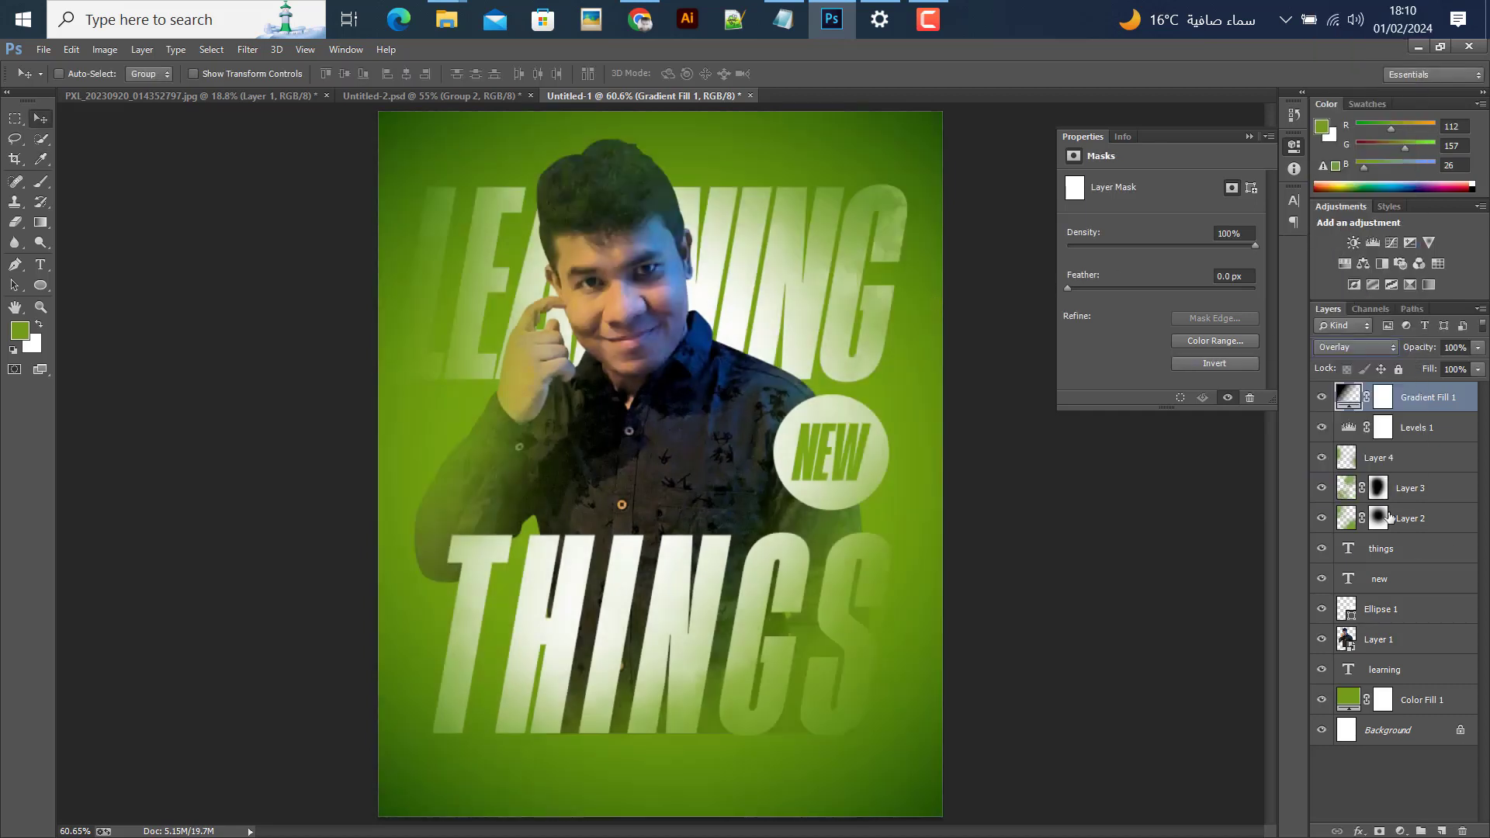
pyautogui.click(1323, 400)
pyautogui.click(1323, 399)
pyautogui.keyDown('alt'); pyautogui.scroll(-1, 562, 486); pyautogui.keyUp('alt')
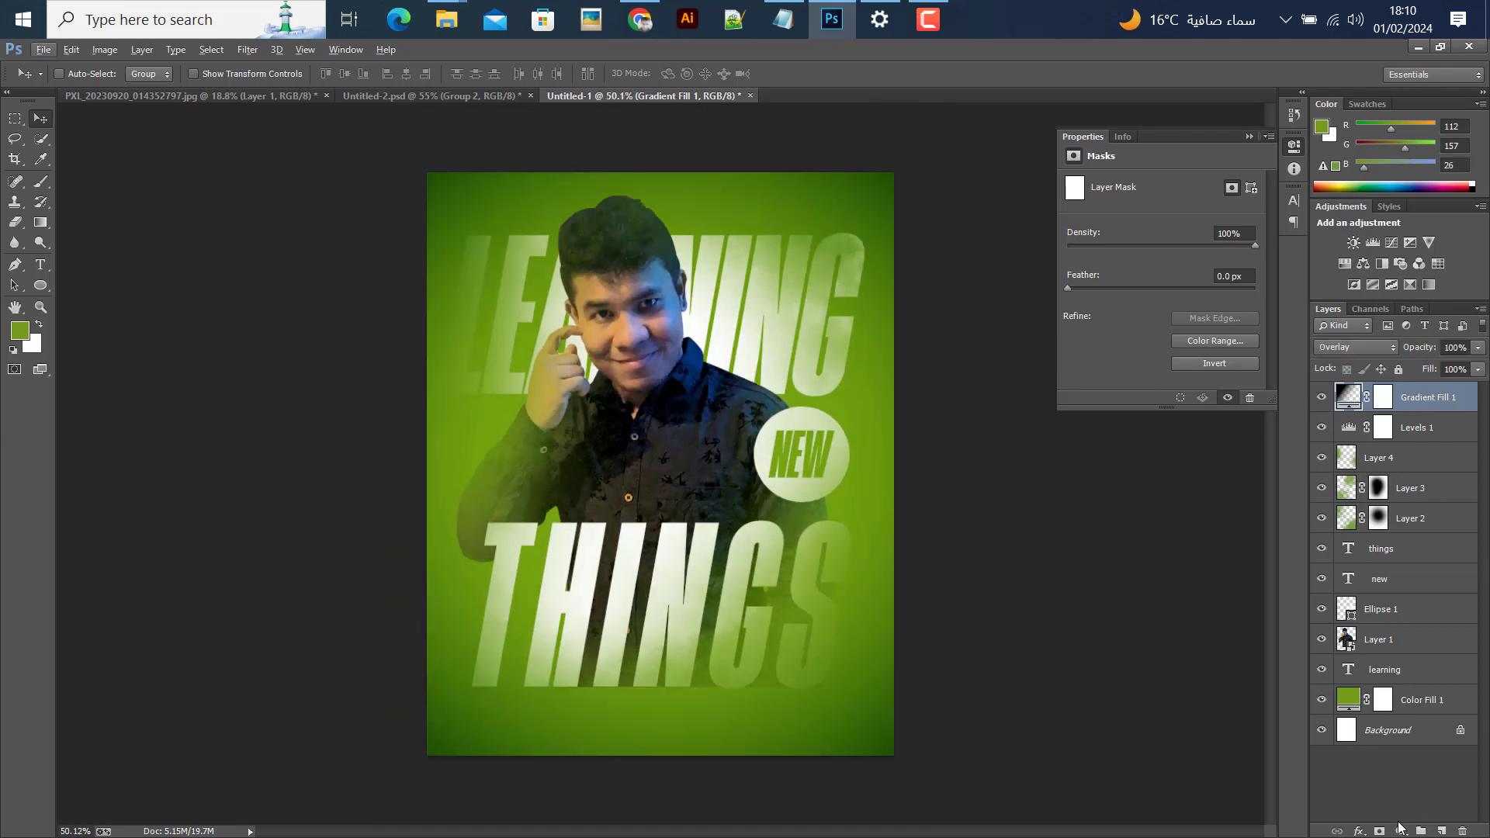
# - Add a Curves adjustment layer on top and bend the RGB curve slightly downward in the darker midtones
pyautogui.click(1400, 830)
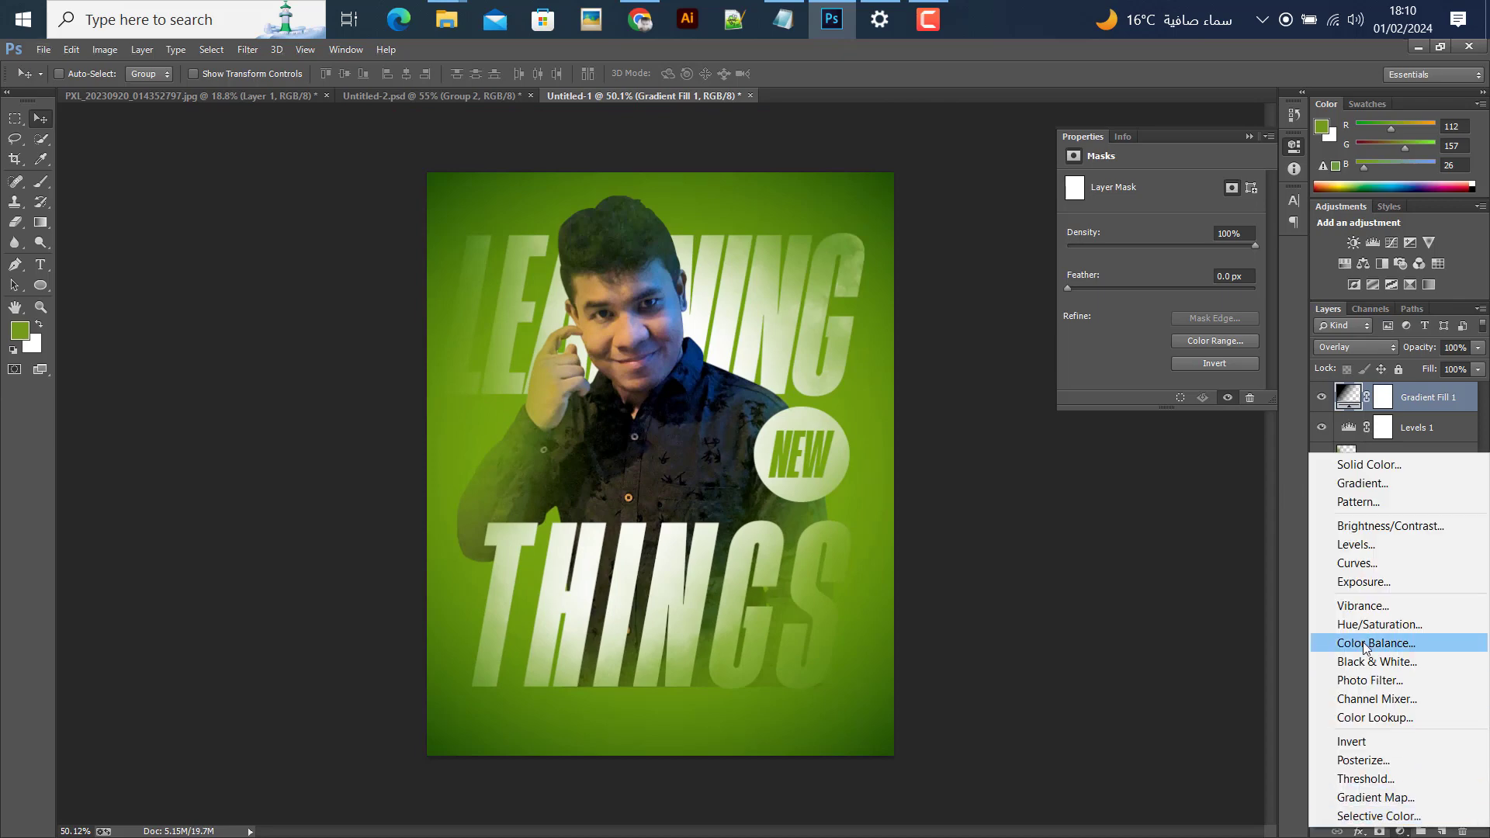
pyautogui.click(1337, 567)
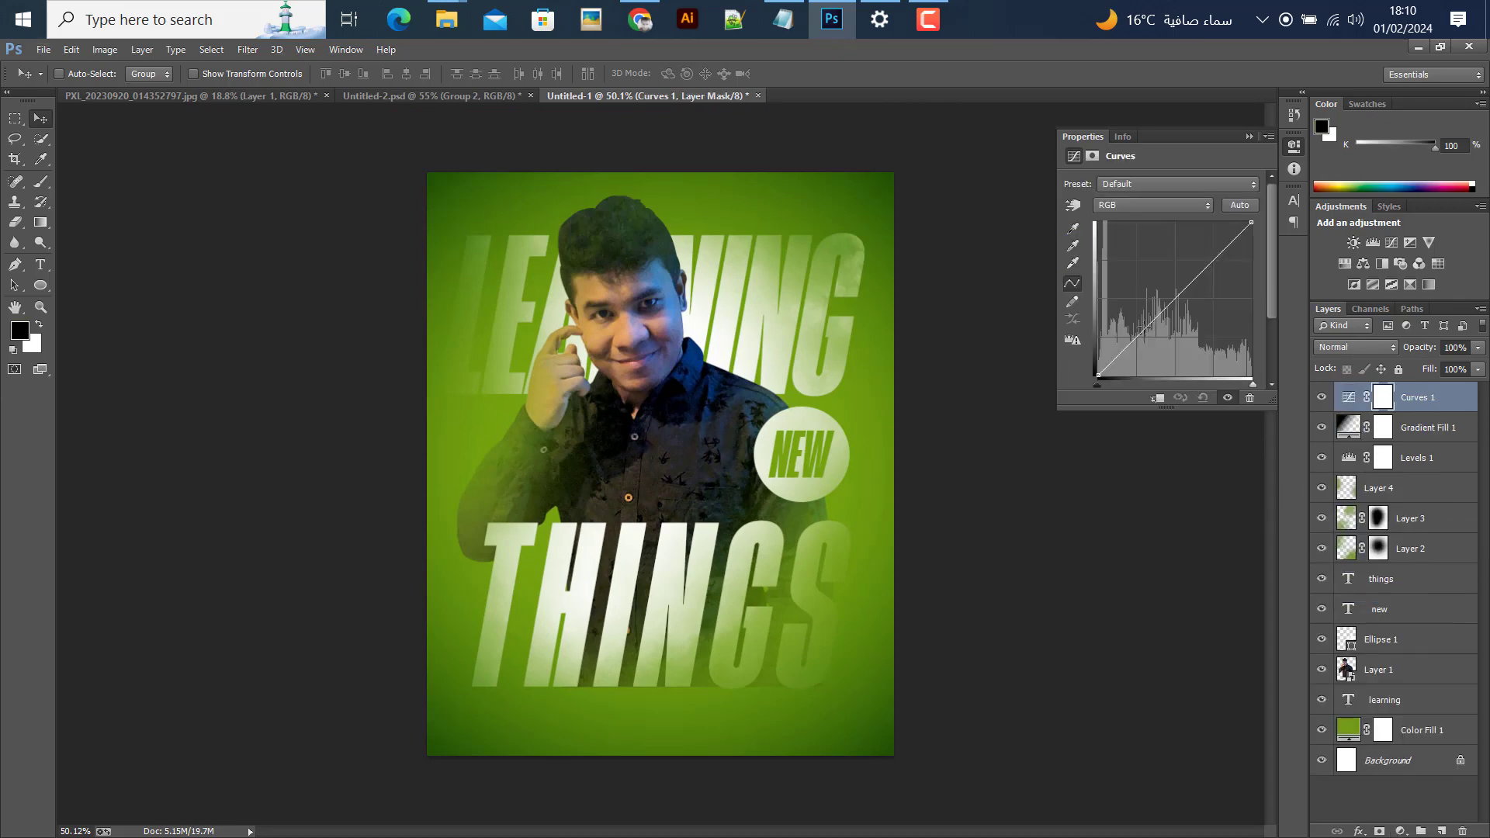
pyautogui.click(1145, 329)
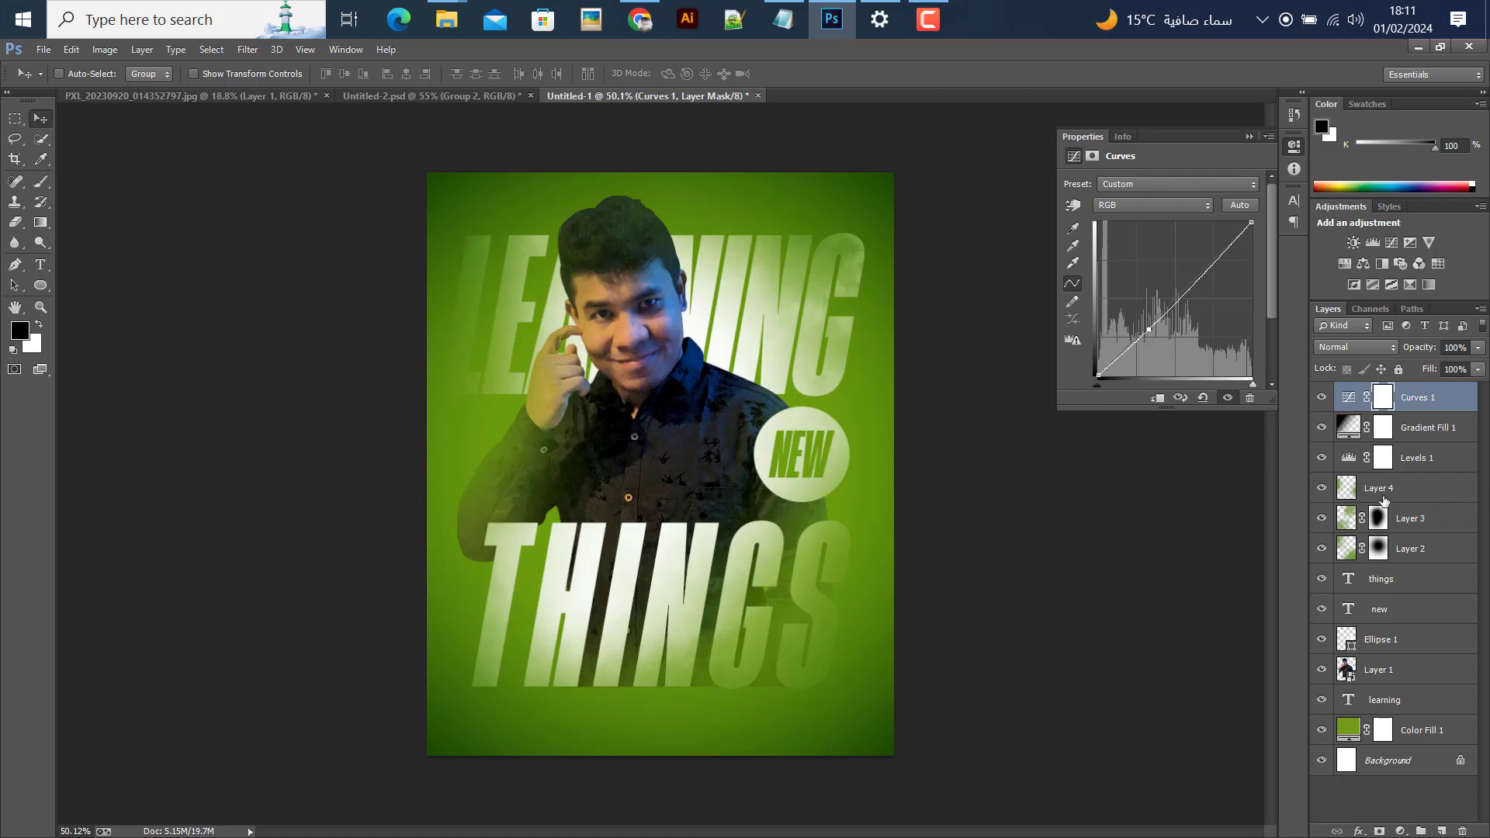
# - Select the topmost haze layer, then switch to Chrome and search Google Images for "window shadow overlay"
pyautogui.click(1418, 494)
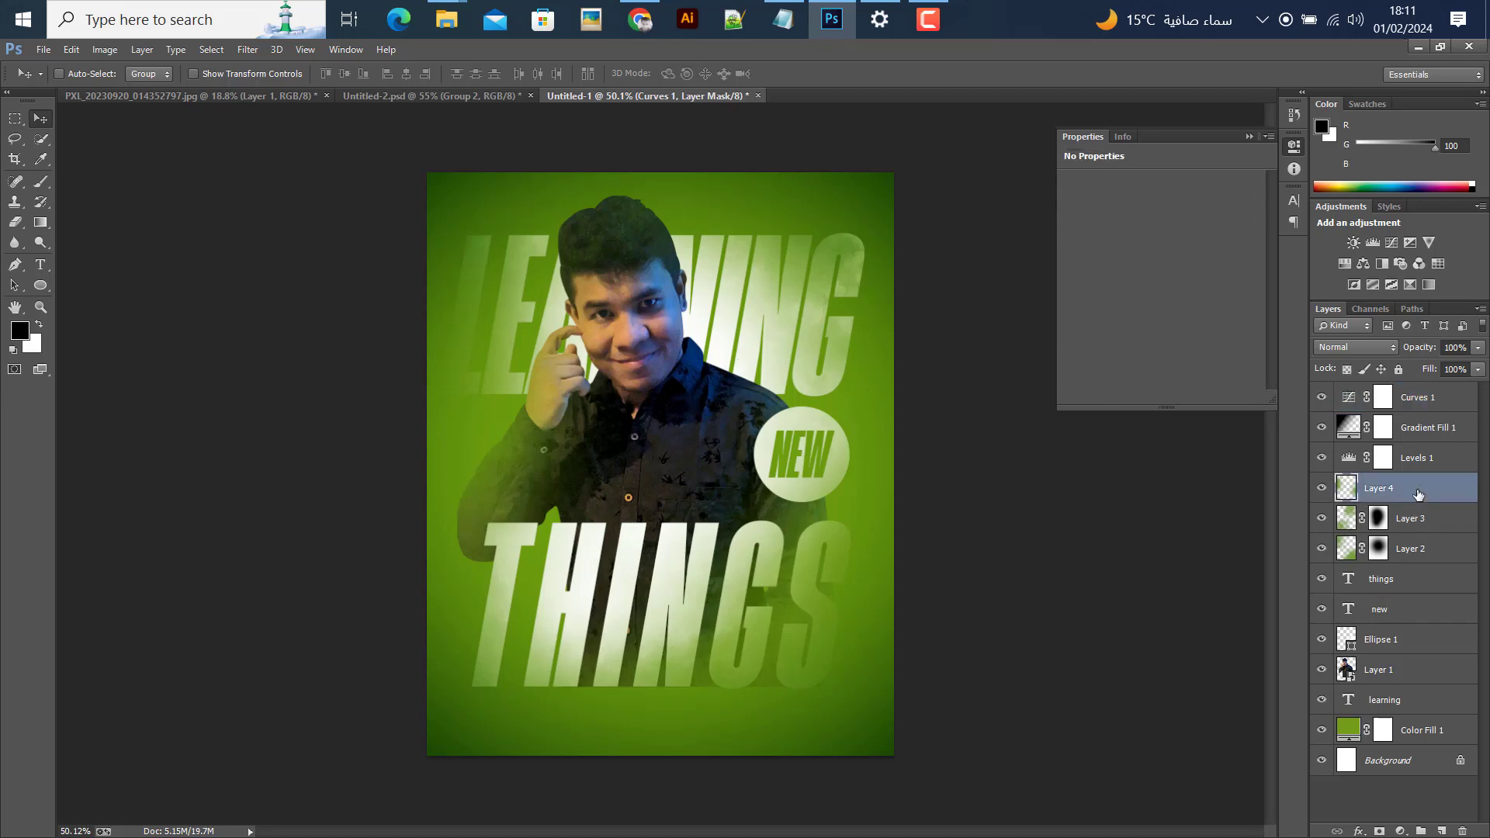
pyautogui.click(647, 19)
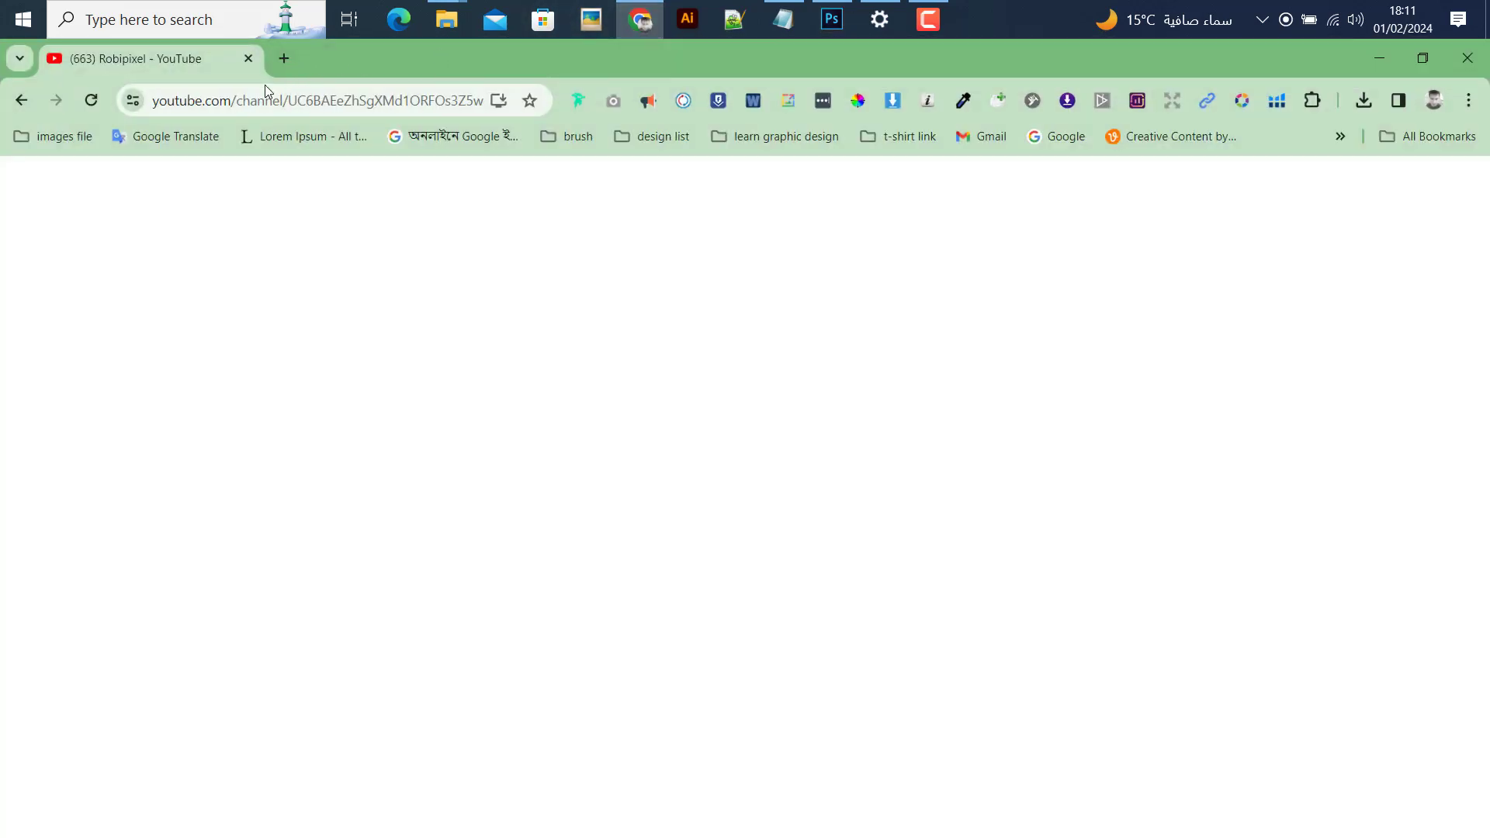
pyautogui.click(284, 56)
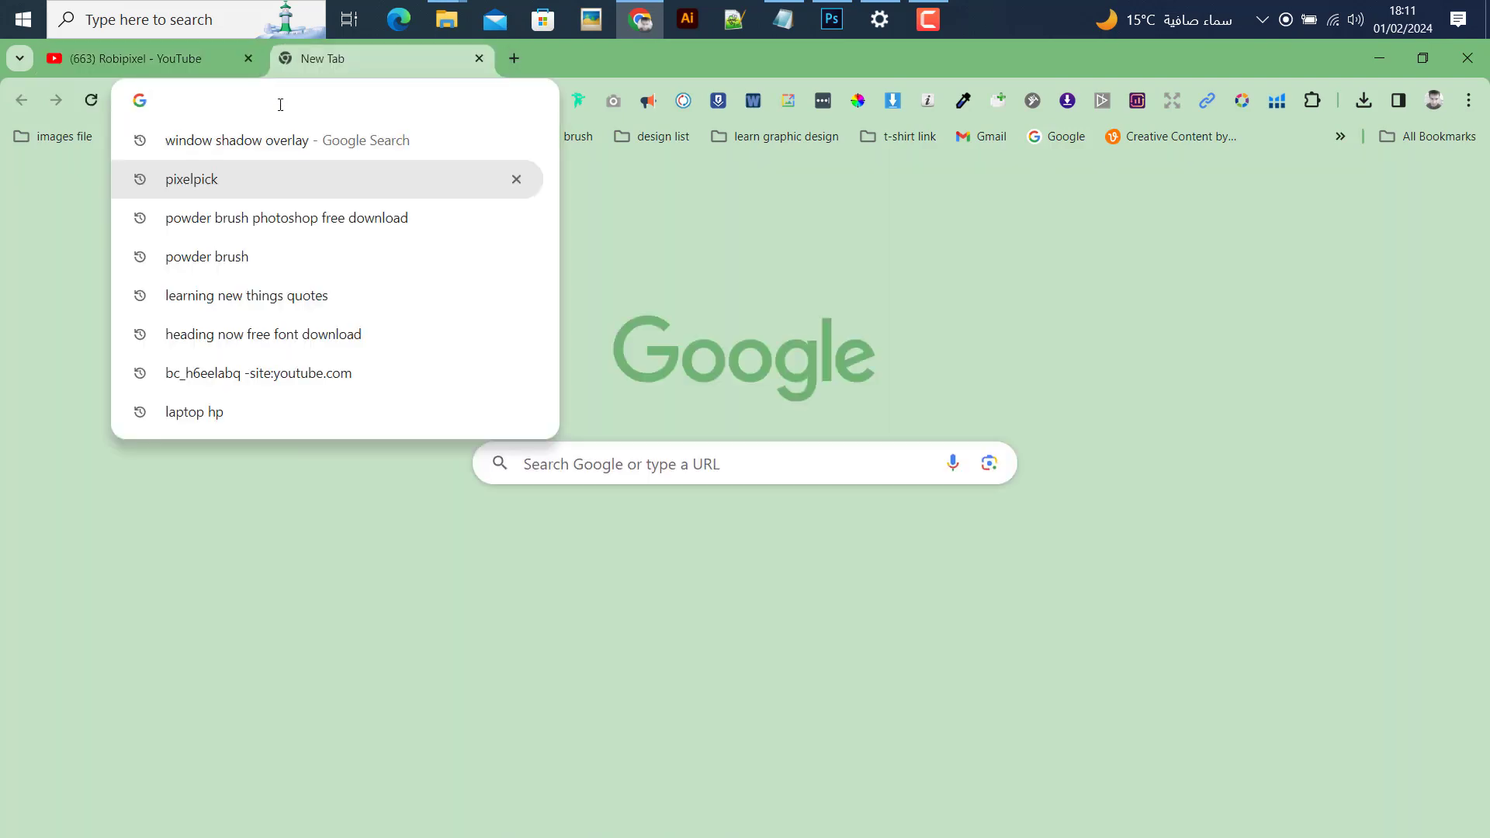
pyautogui.write('wi')
pyautogui.press('Return')
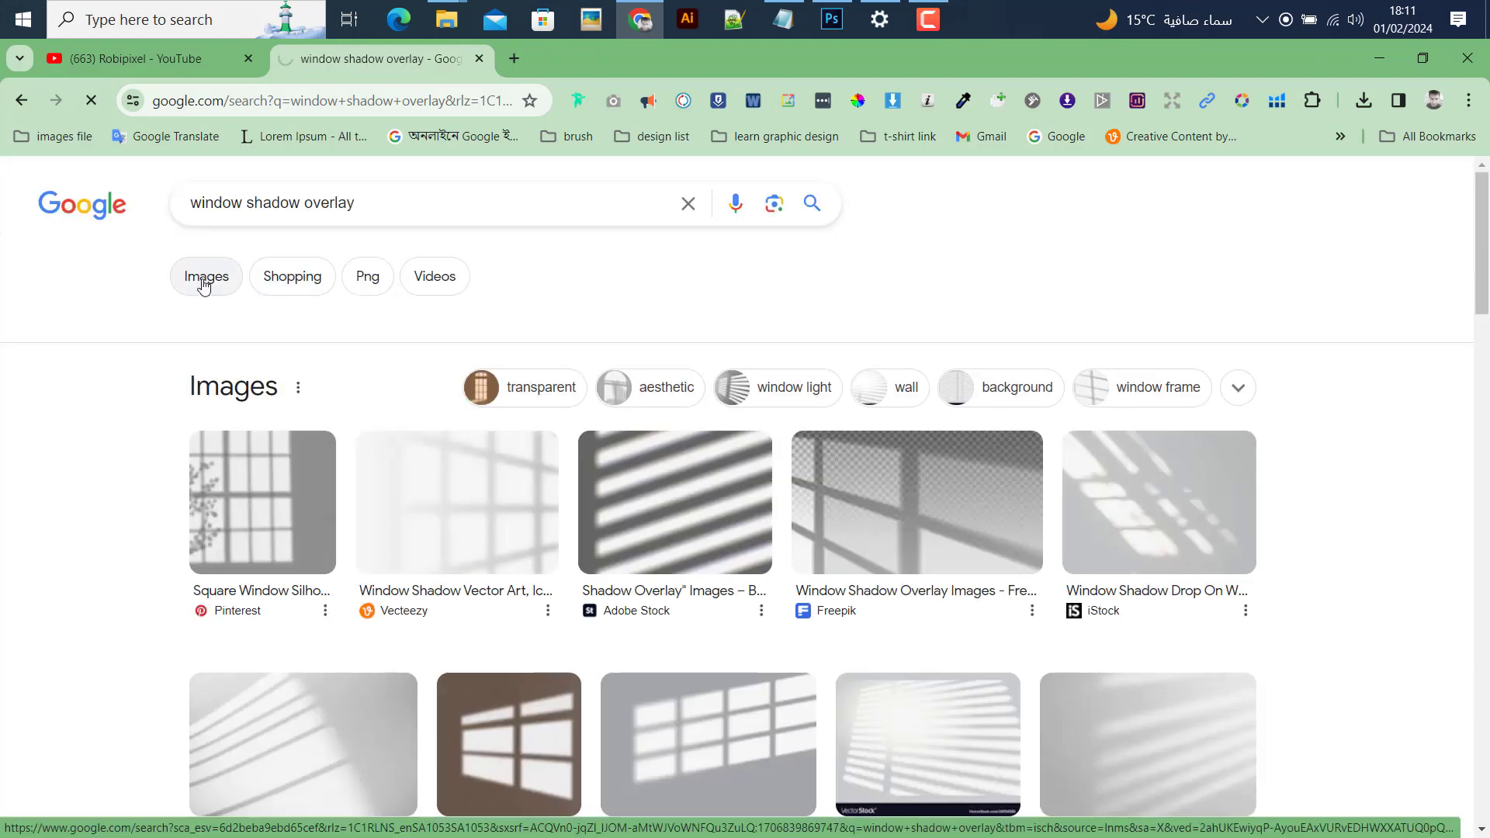
pyautogui.click(206, 278)
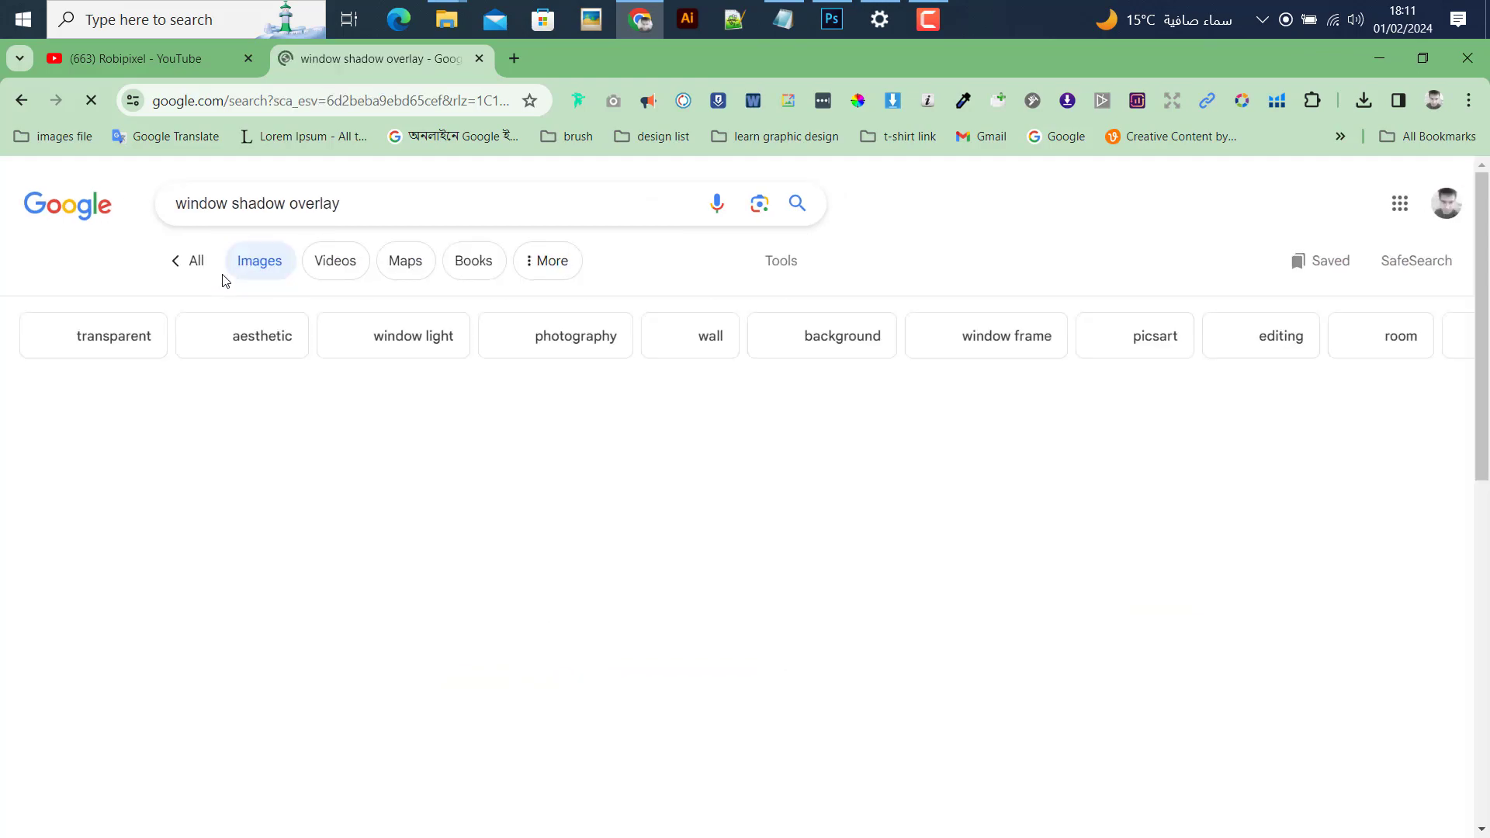
# - Browse the image results and open the Adobe Stock diagonal blinds shadow picture on its own page
pyautogui.scroll(-2, 585, 649)
pyautogui.scroll(-9, 585, 649)
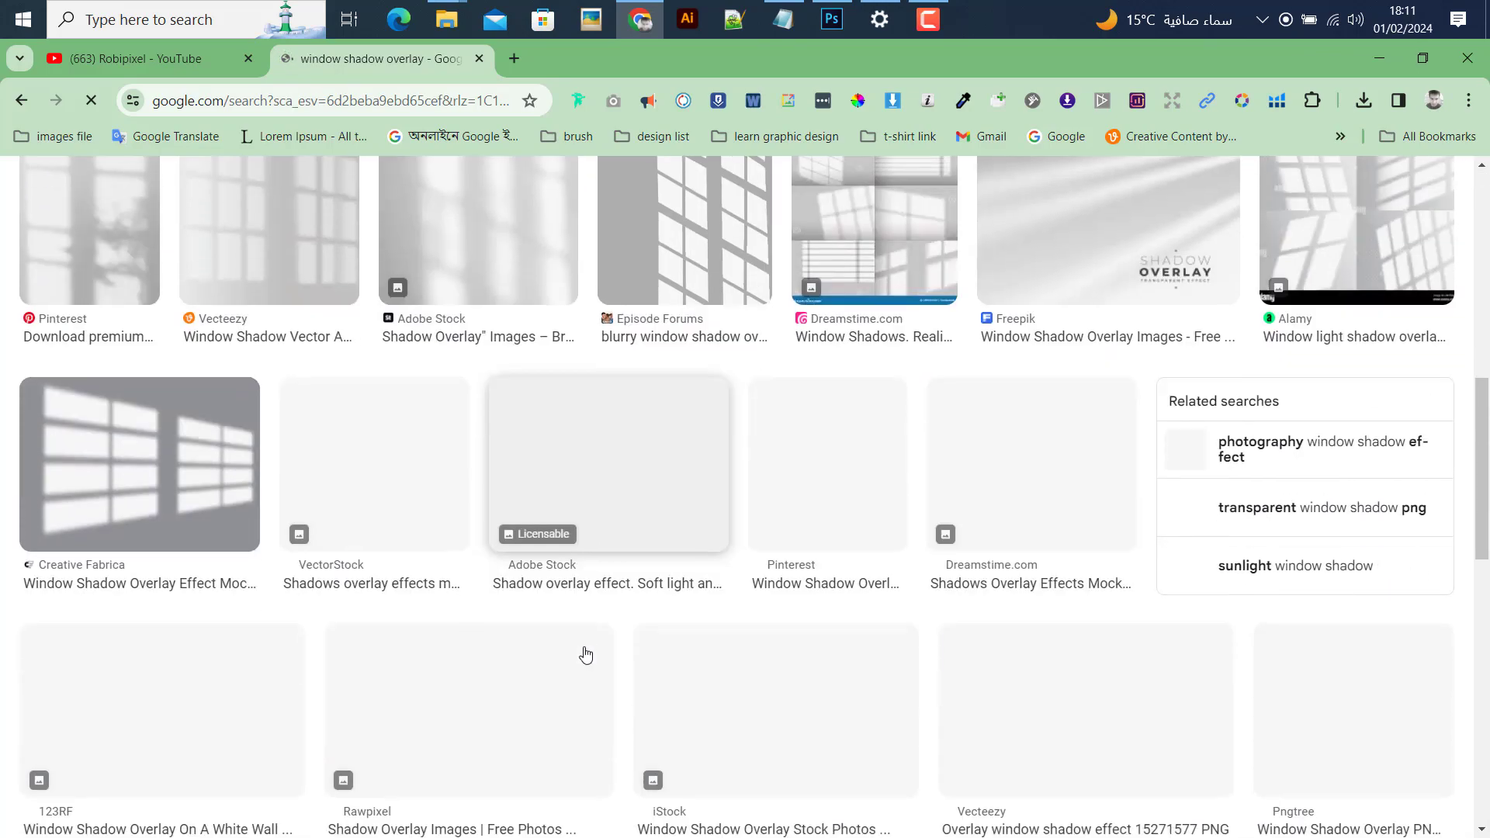
pyautogui.scroll(10, 585, 649)
pyautogui.scroll(-3, 589, 655)
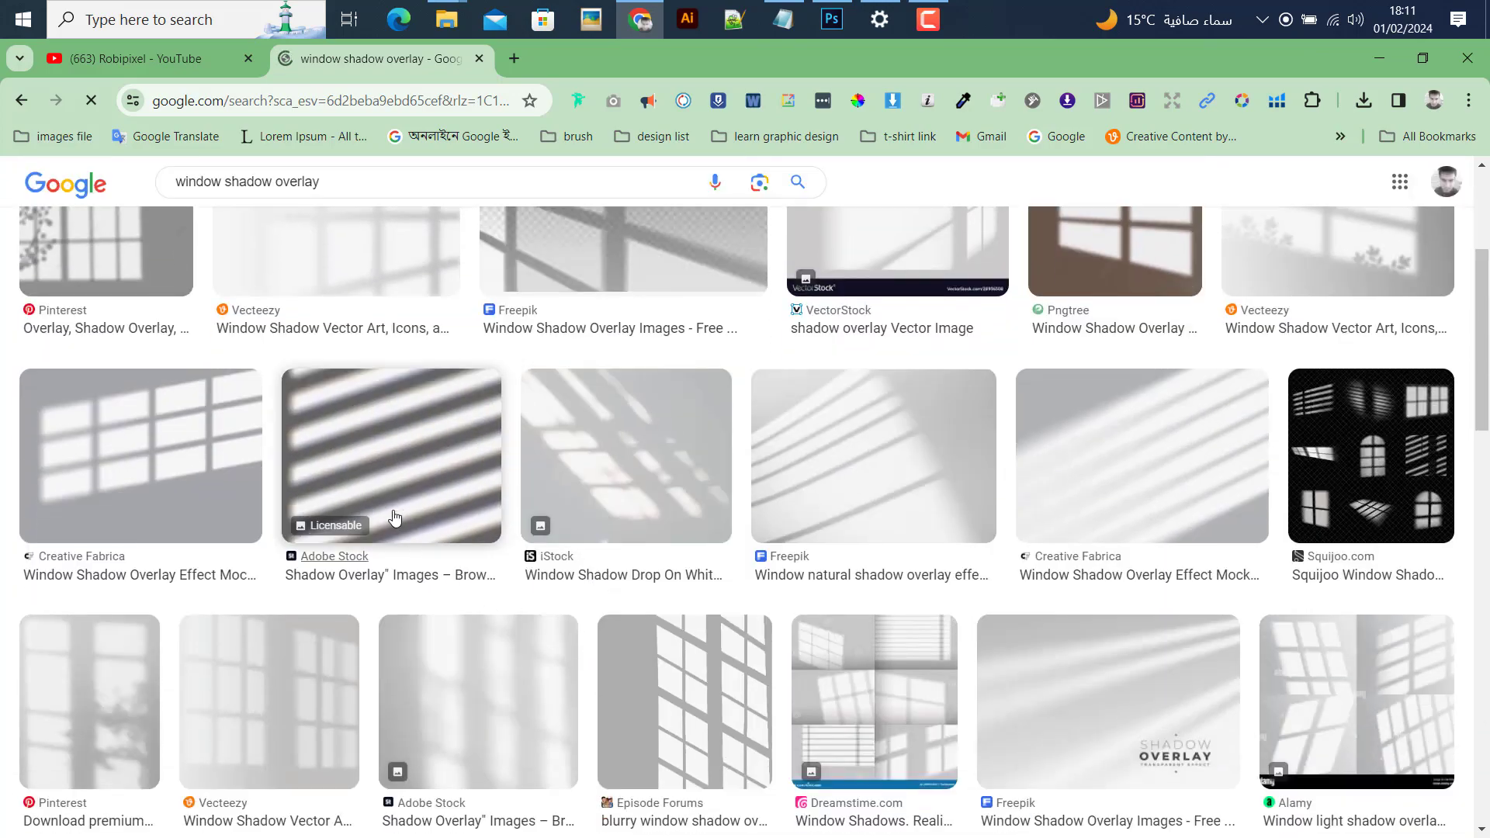
pyautogui.scroll(-3, 375, 322)
pyautogui.click(374, 322)
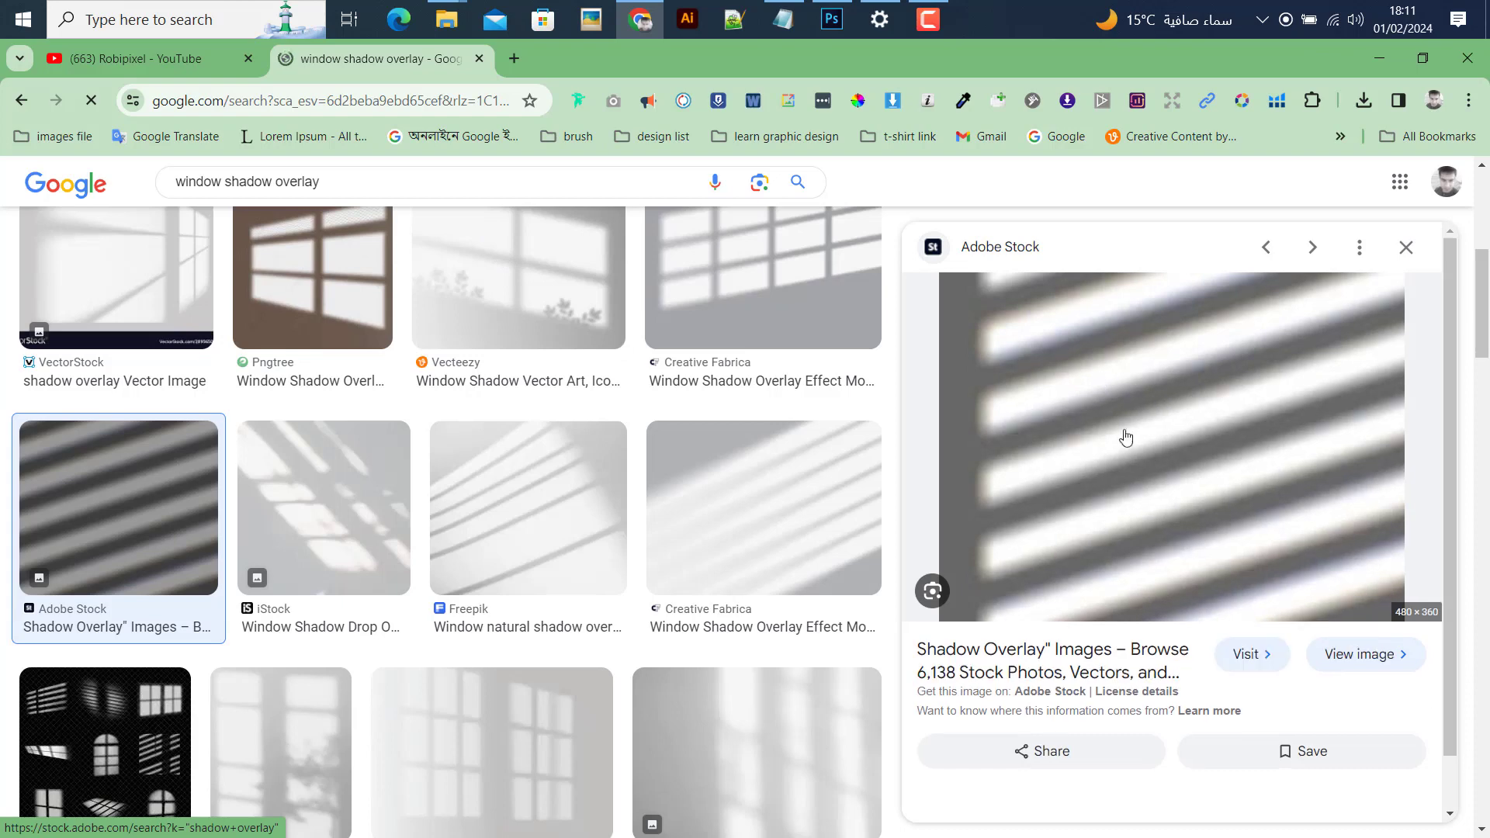
pyautogui.click(1375, 664)
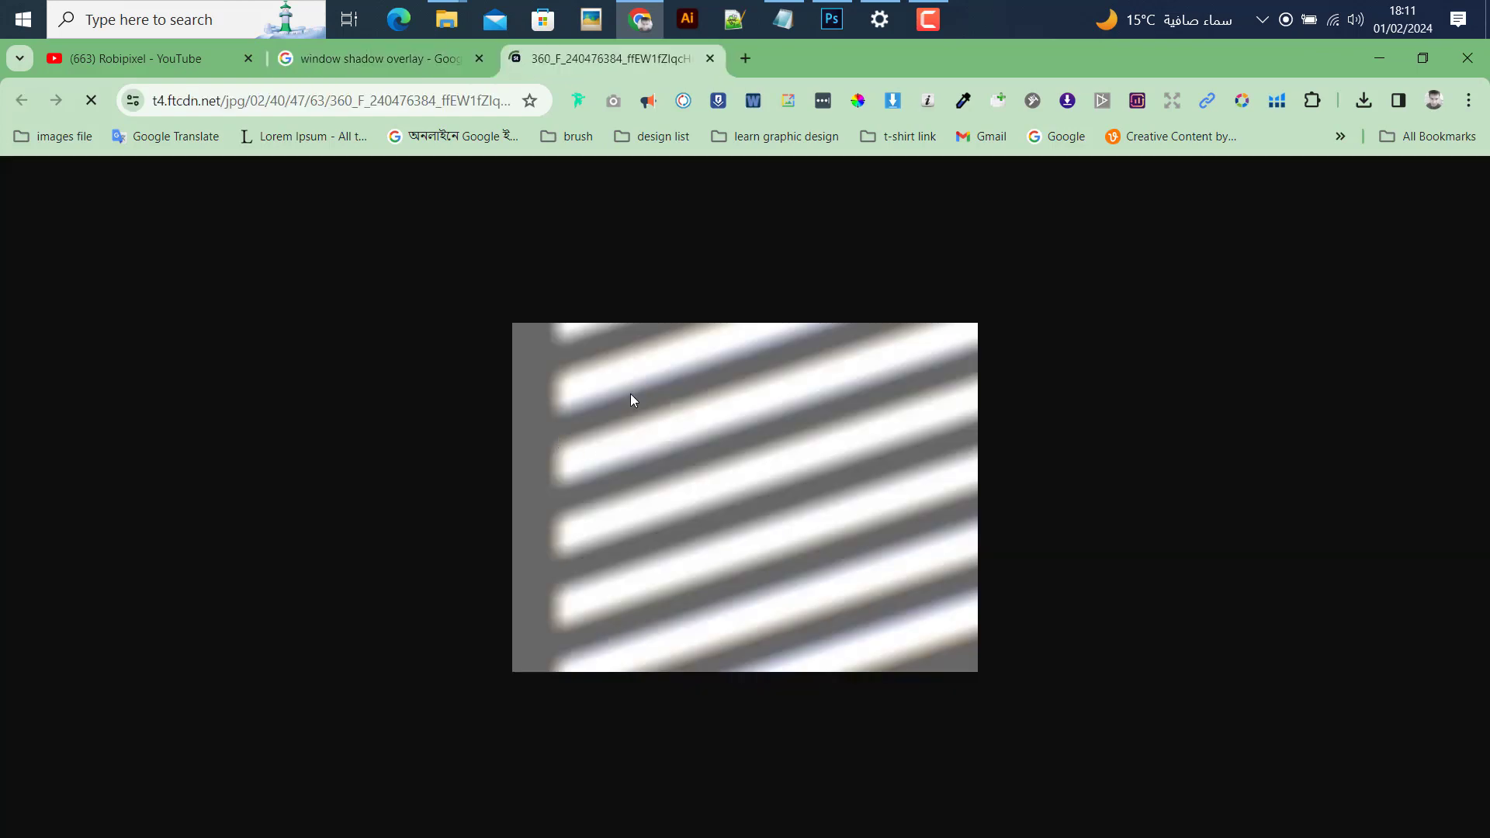
# - Copy the diagonal blinds shadow image and paste it into the Photoshop poster above the topmost haze layer
pyautogui.rightClick(653, 459)
pyautogui.click(699, 469)
pyautogui.rightClick(703, 356)
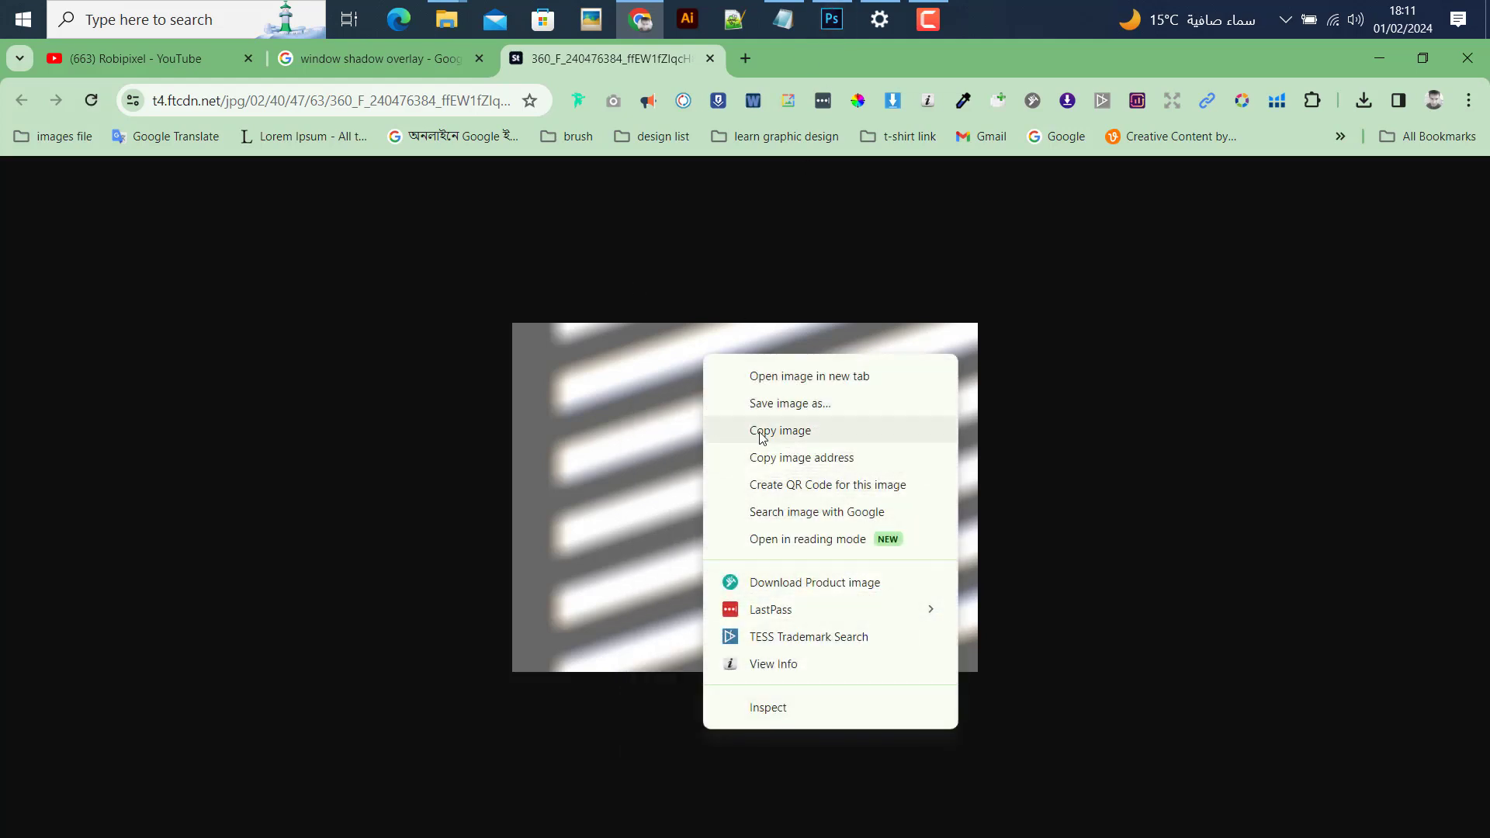
pyautogui.click(830, 426)
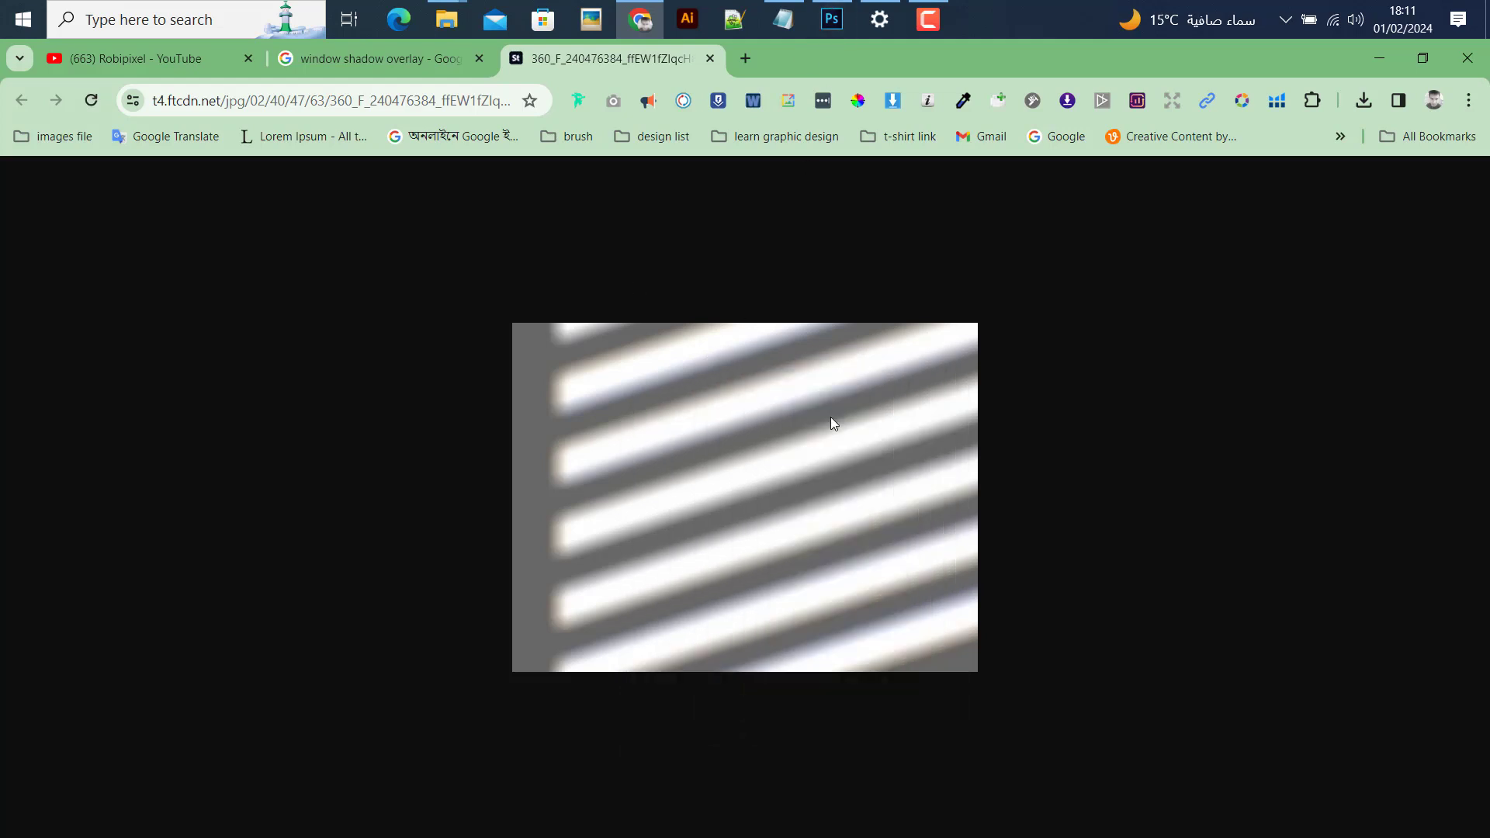
pyautogui.click(1376, 56)
pyautogui.hotkey('ctrl', 'v')
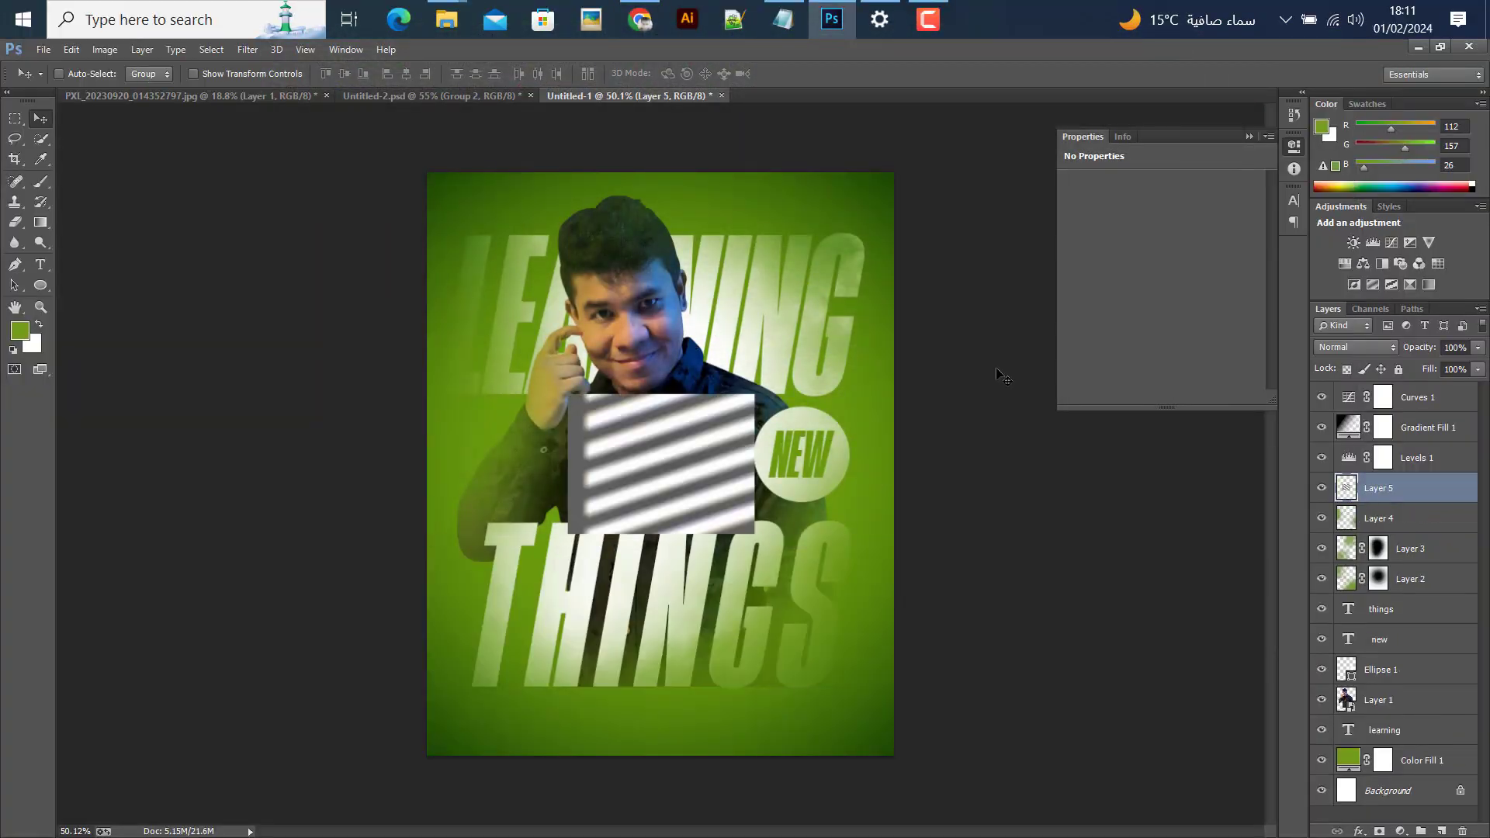
# - Convert the pasted blinds shadow layer to a smart object and scale it to about 436% so it covers the whole poster
pyautogui.rightClick(1407, 487)
pyautogui.click(1040, 277)
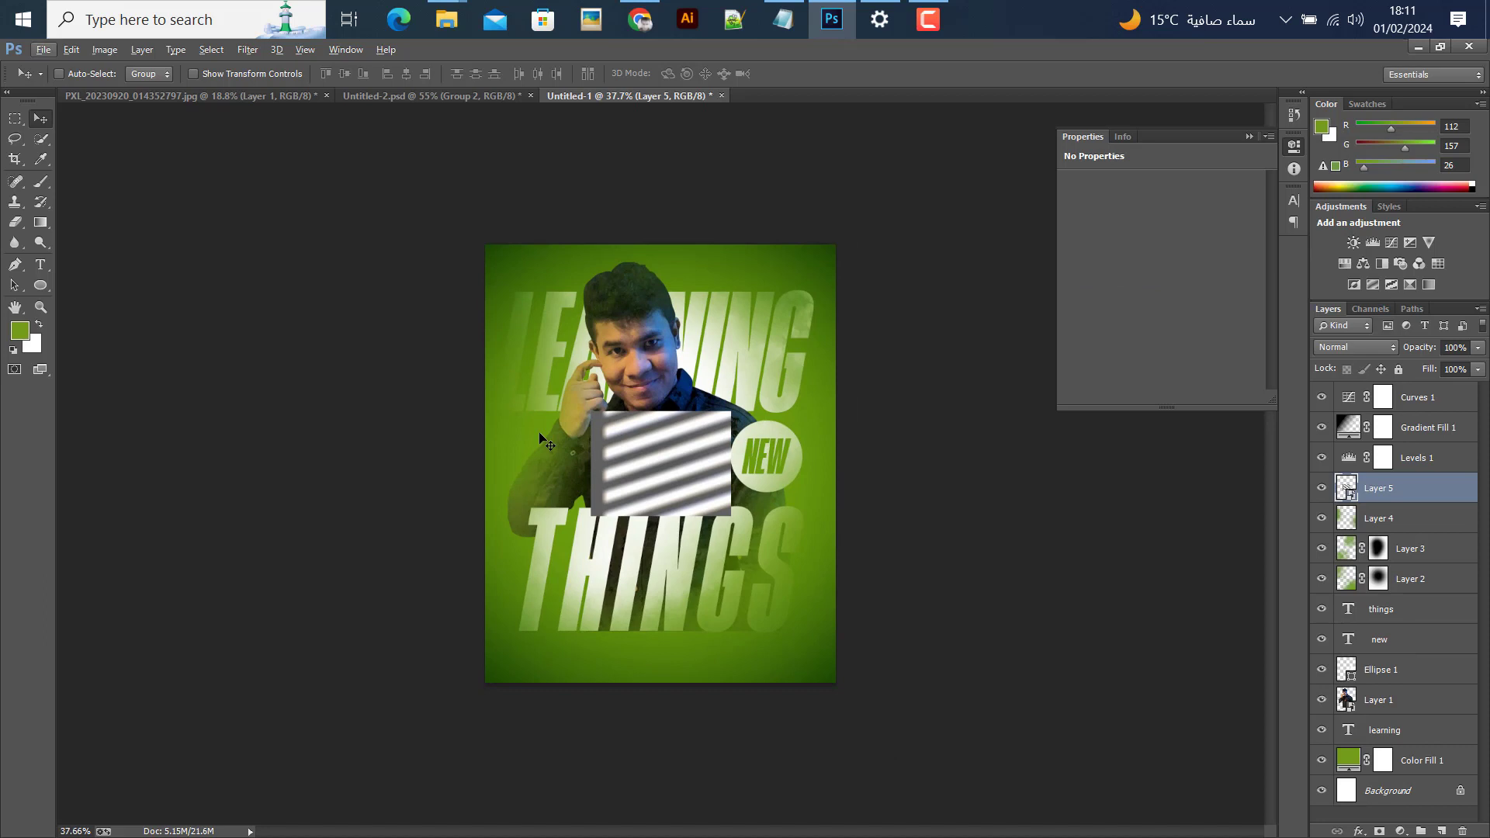
pyautogui.hotkey('ctrl', 't')
pyautogui.moveTo(732, 412); pyautogui.dragTo(952, 210)
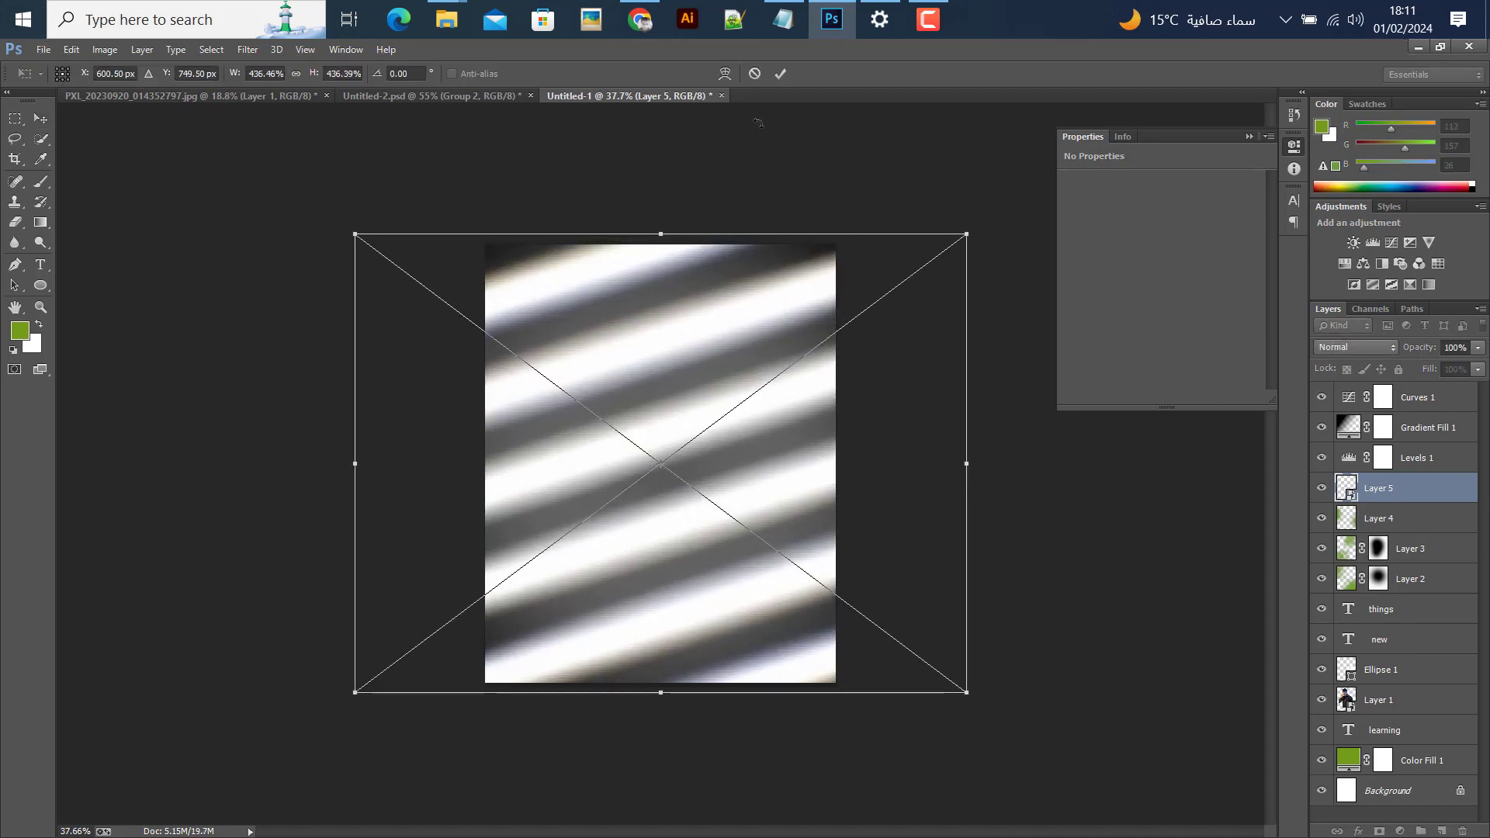
pyautogui.click(779, 74)
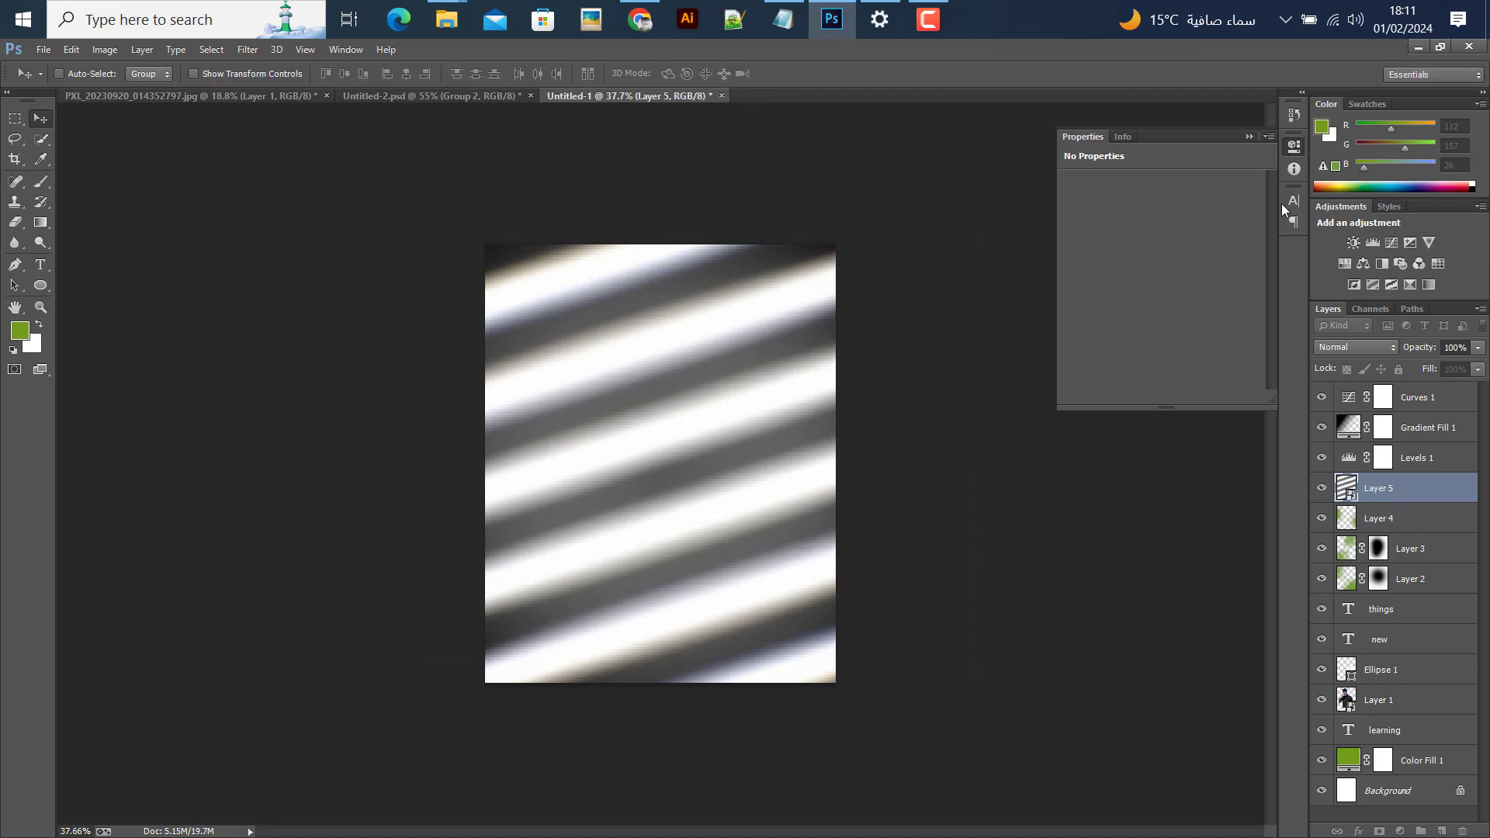
# - Set the blinds shadow layer's blend mode to Multiply and its fill to 50%
pyautogui.click(1349, 349)
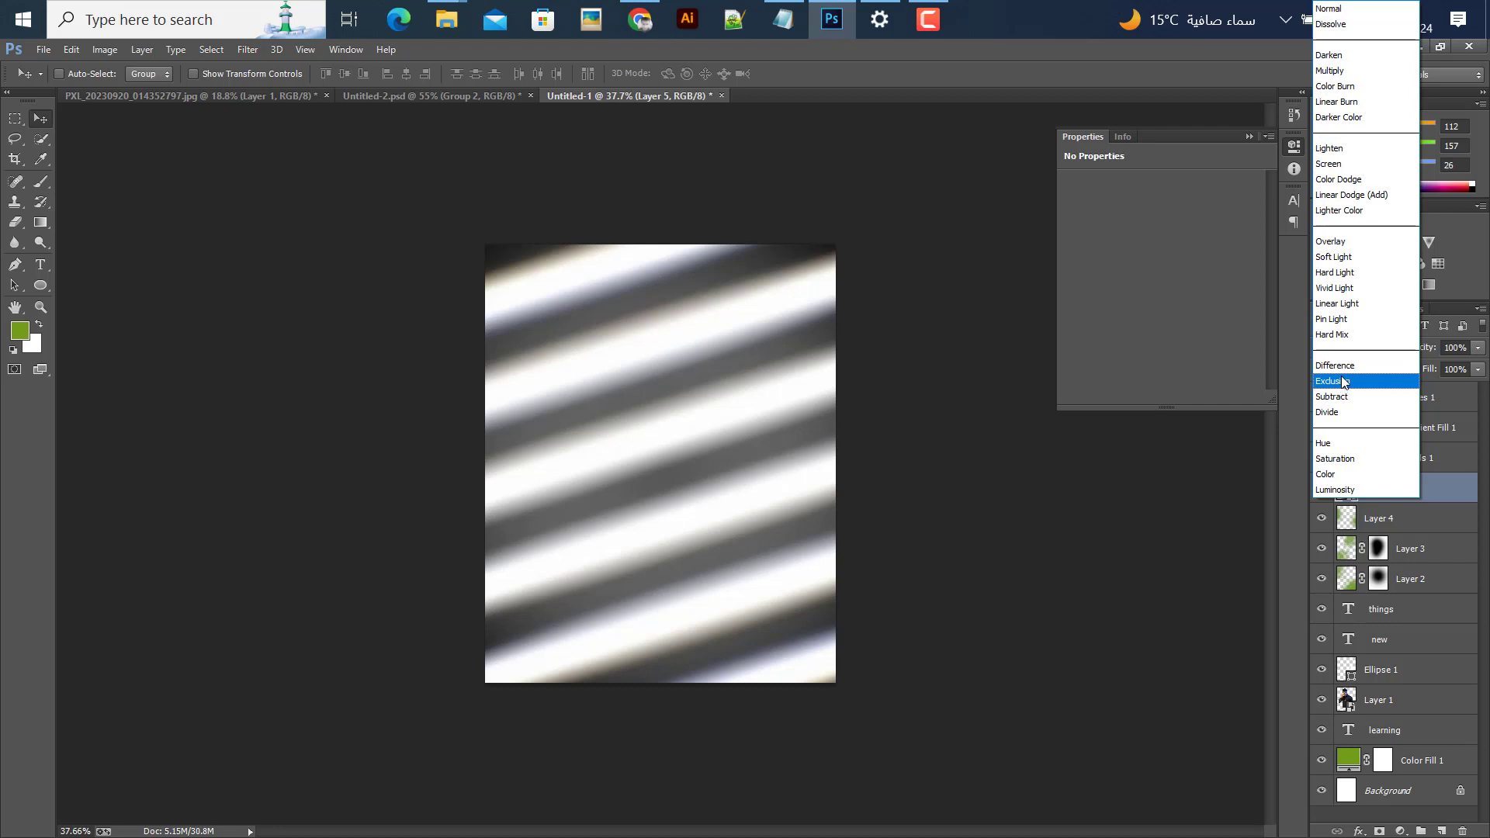
pyautogui.click(1354, 71)
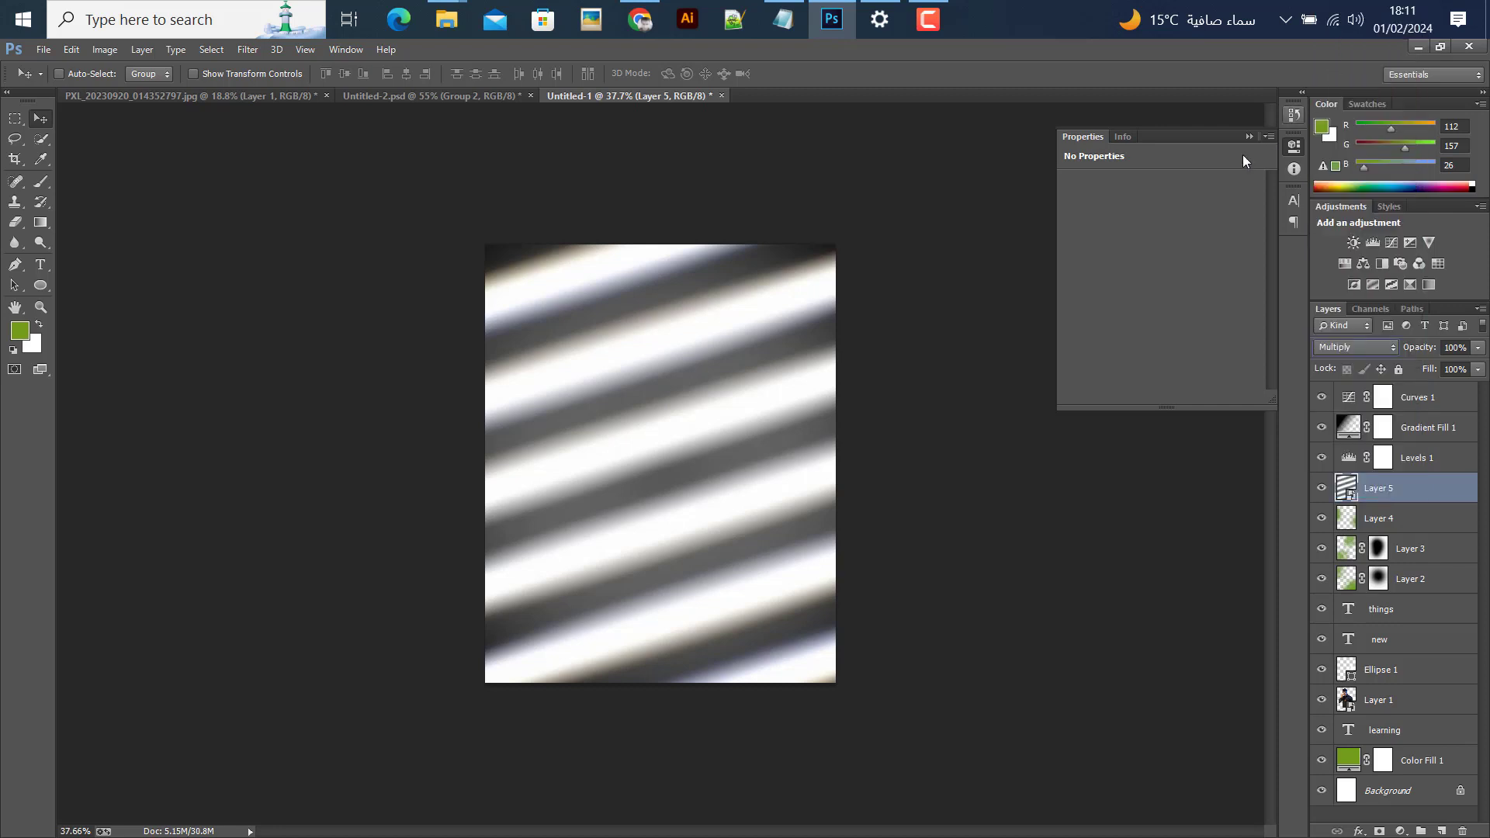
pyautogui.click(1478, 370)
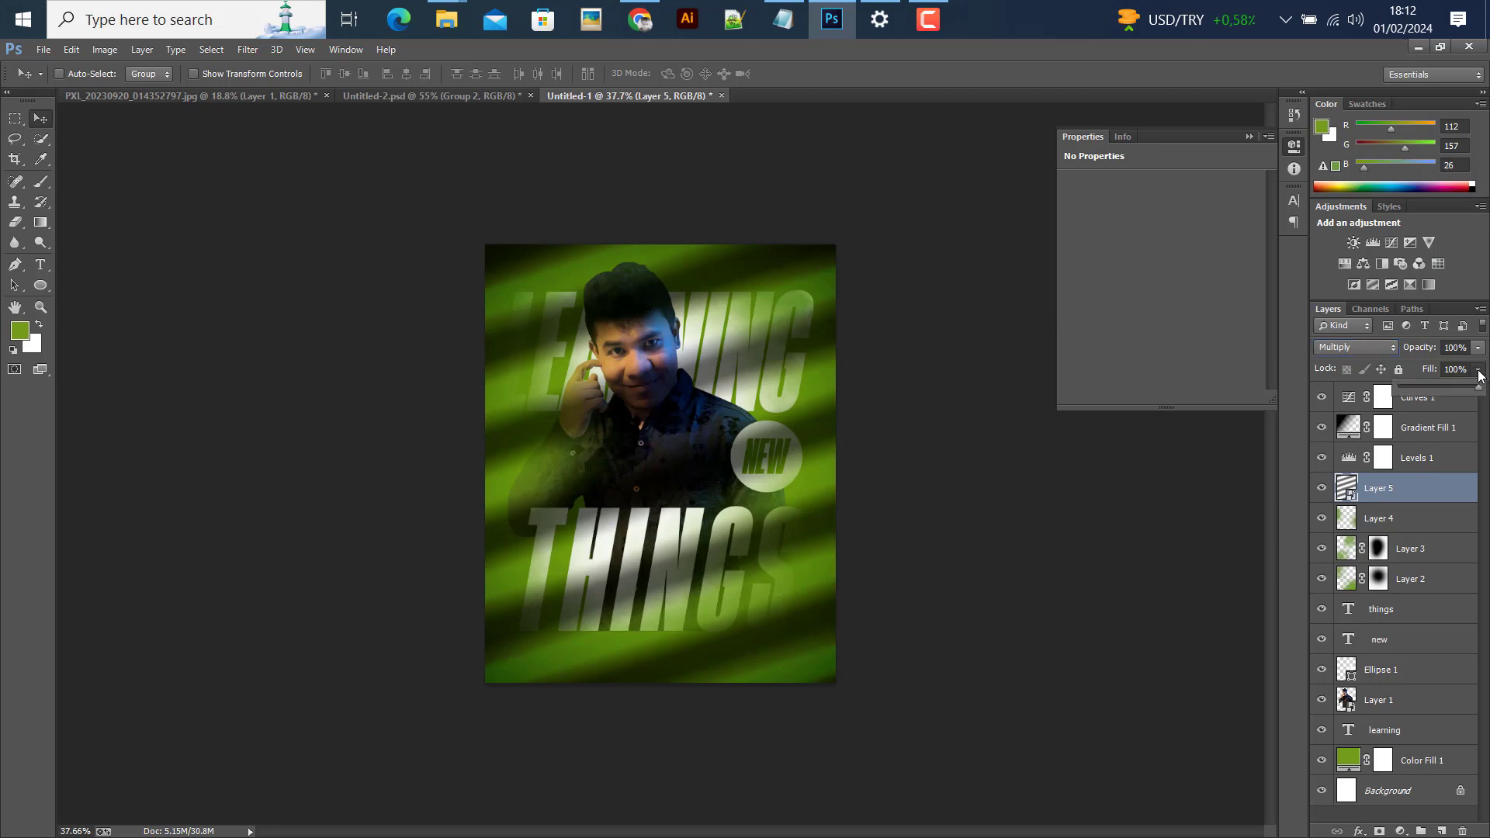
pyautogui.moveTo(1474, 388); pyautogui.dragTo(1448, 387)
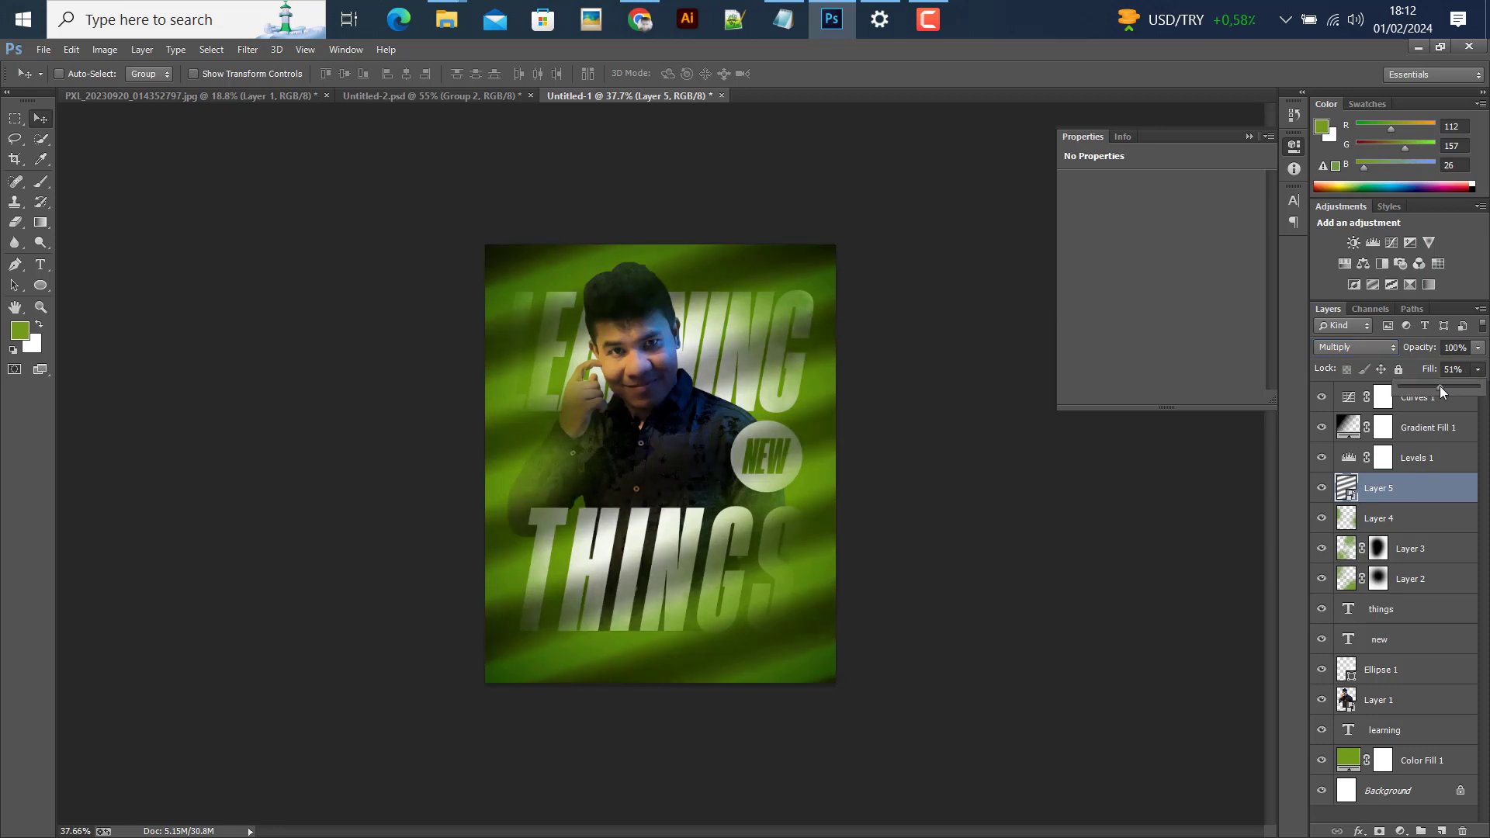
pyautogui.click(1477, 369)
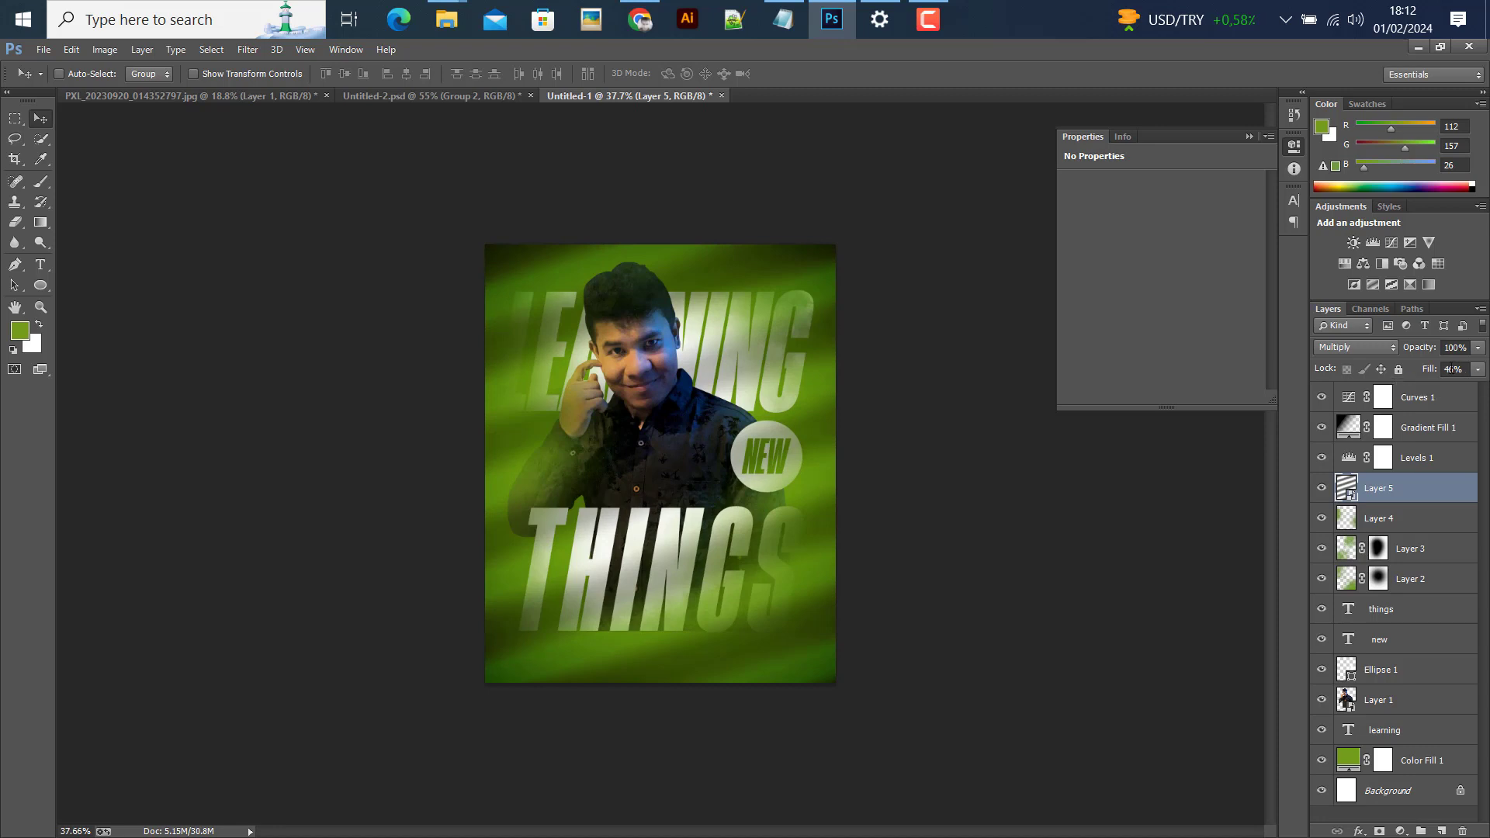
pyautogui.write('40')
pyautogui.press('Return')
# - Add a layer mask to the blinds shadow layer and load the portrait layer's outline as a selection
pyautogui.scroll(2, 586, 461)
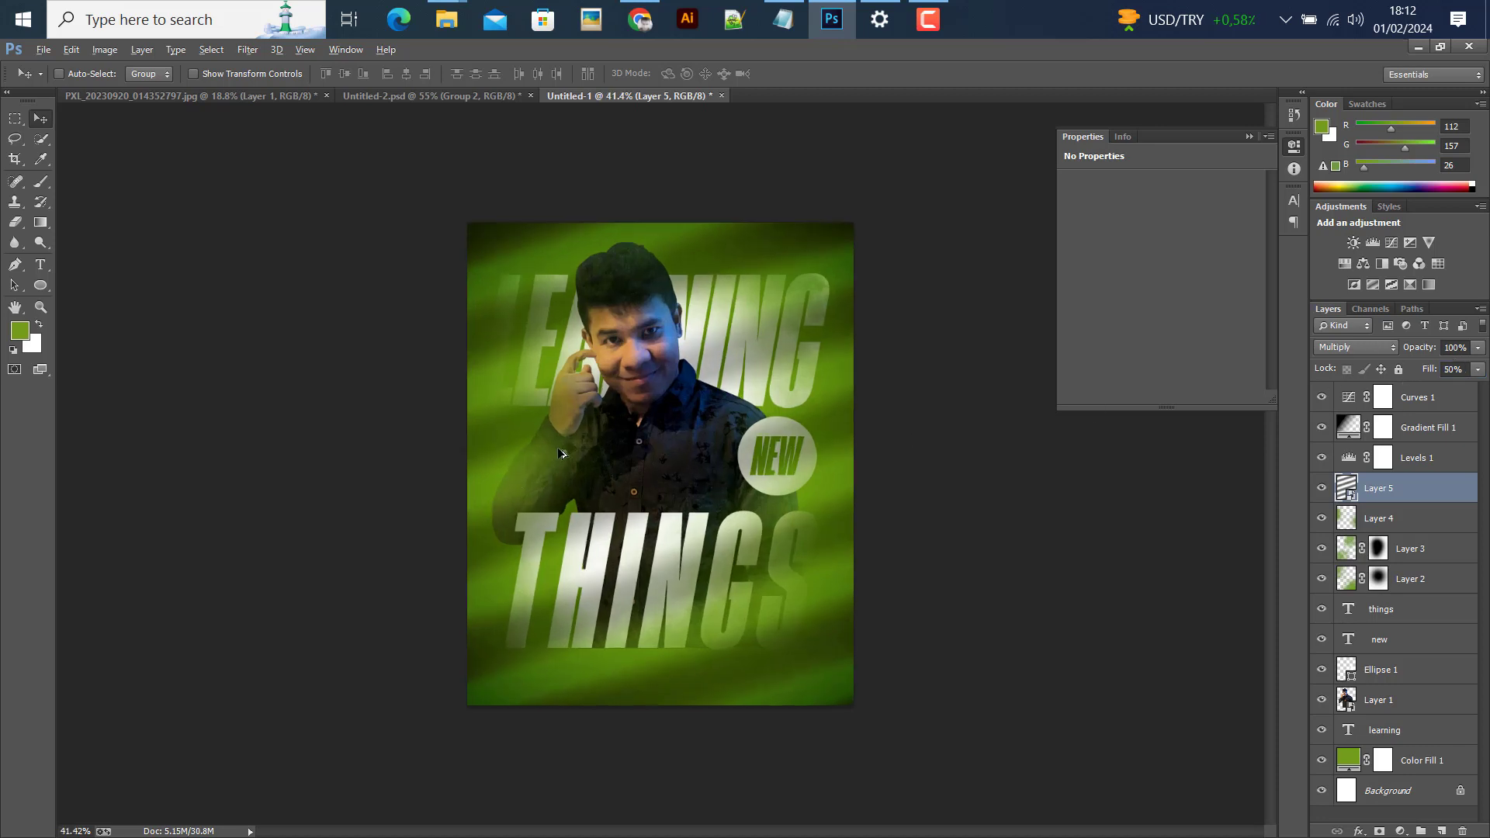
pyautogui.scroll(1, 655, 416)
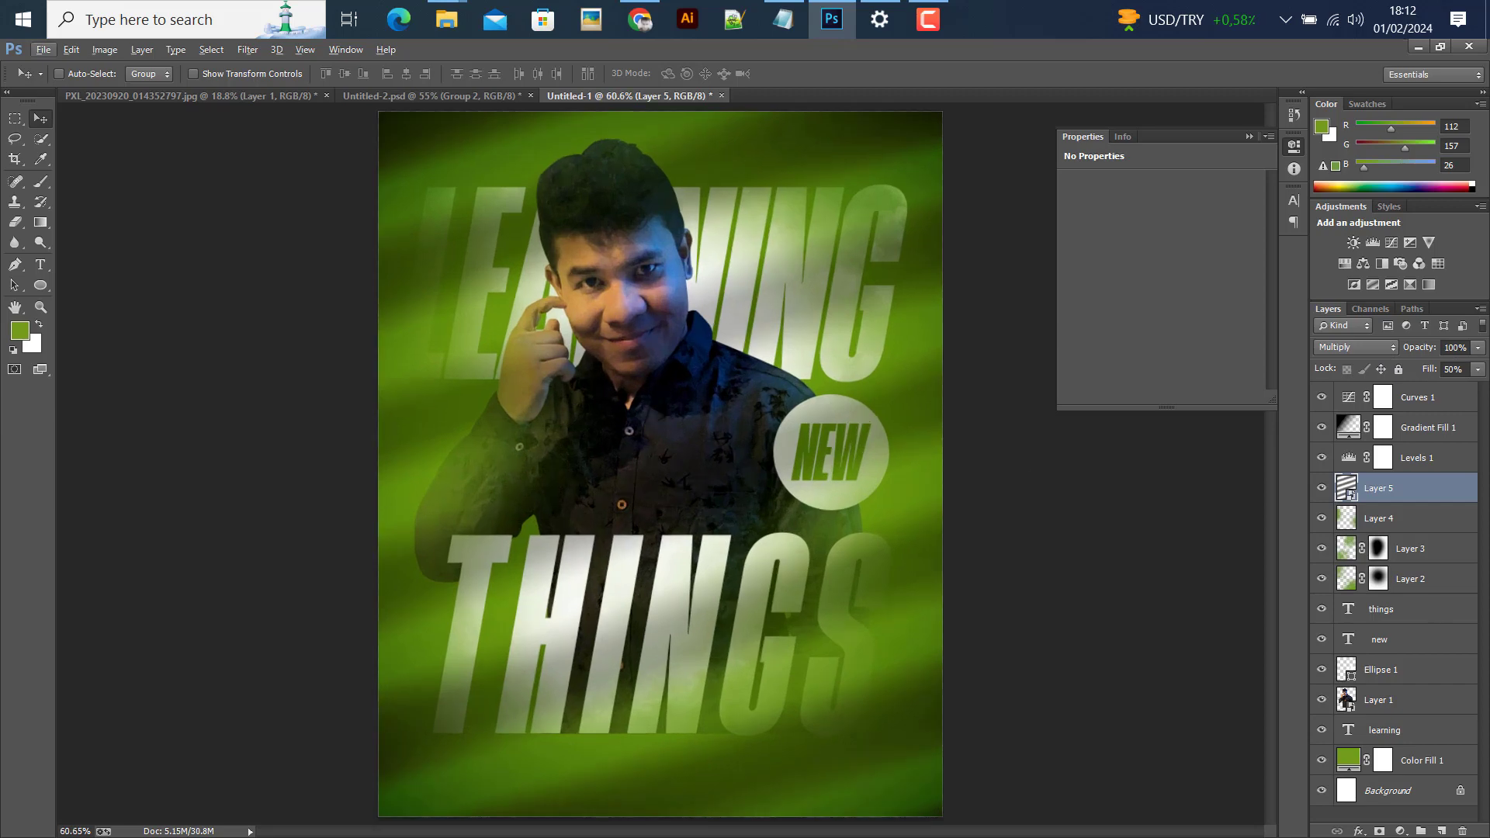
pyautogui.click(1380, 832)
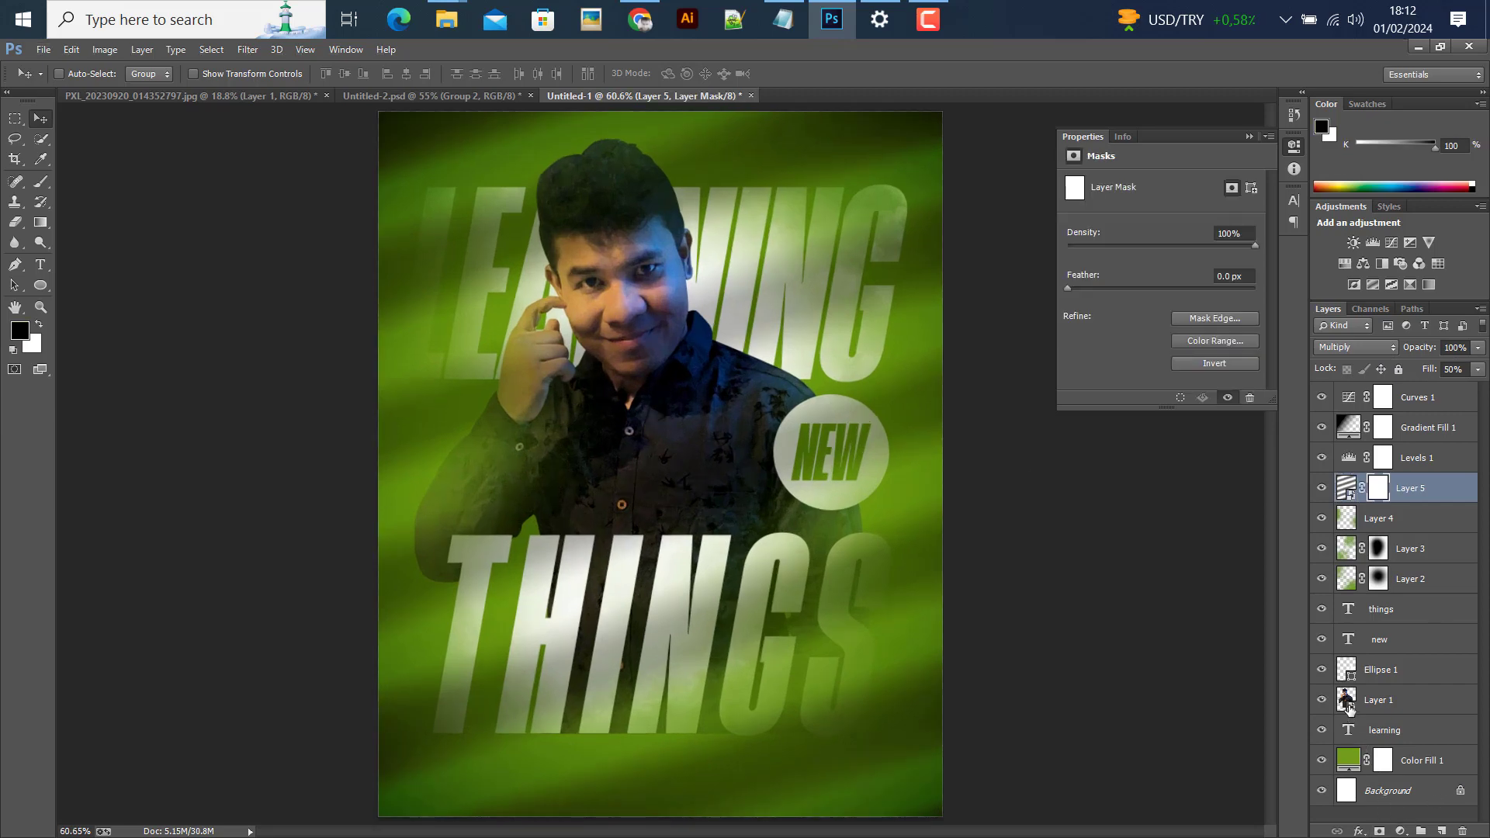
pyautogui.keyDown('ctrl'); pyautogui.click(1347, 700); pyautogui.keyUp('ctrl')
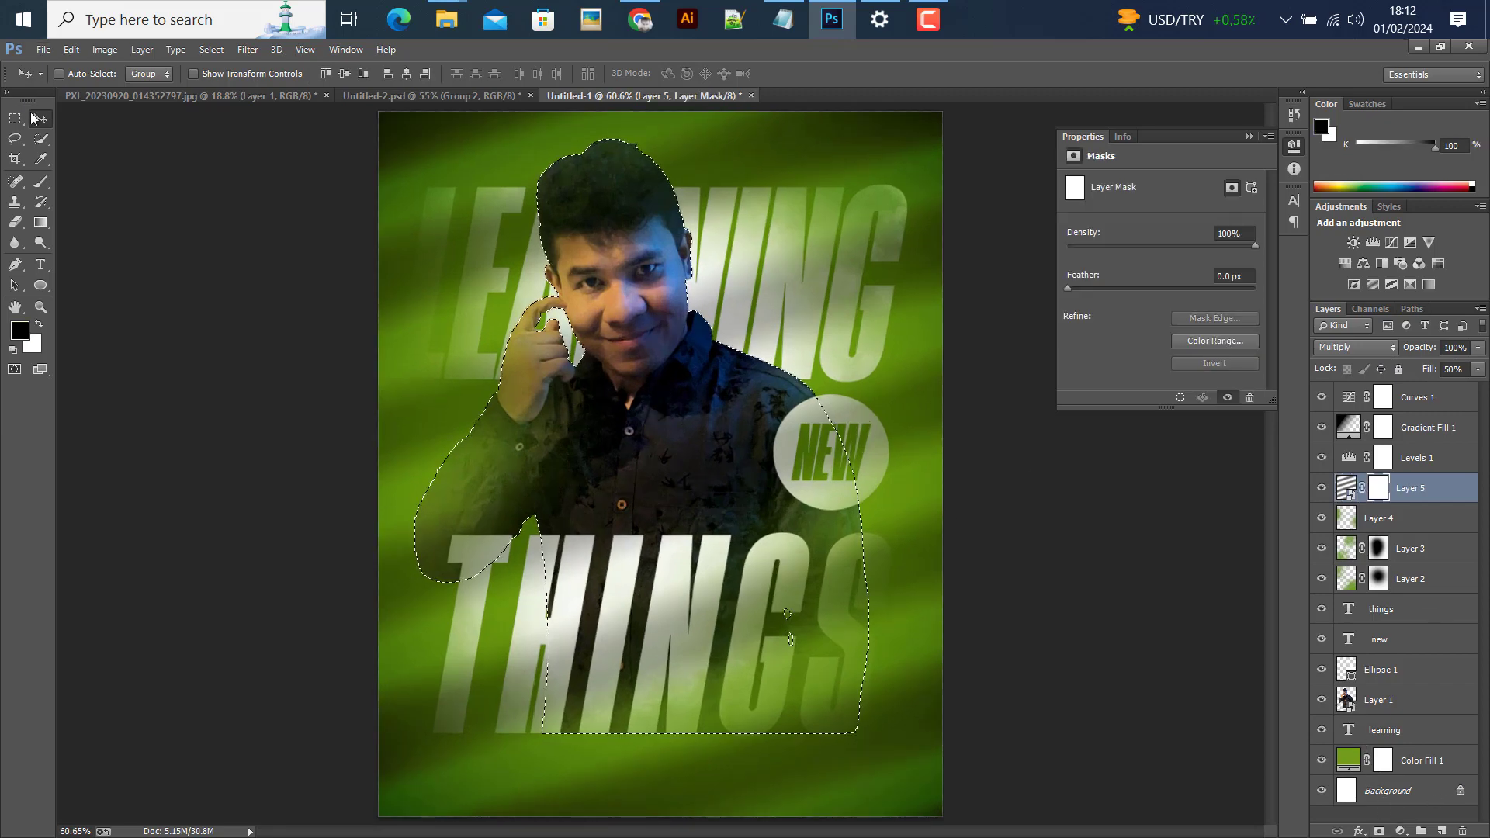
# - Paint black with a 600 px brush on the shadow mask over the man's face and upper body, then deselect
pyautogui.click(41, 182)
pyautogui.press('[')
pyautogui.press('[')
pyautogui.press('[')
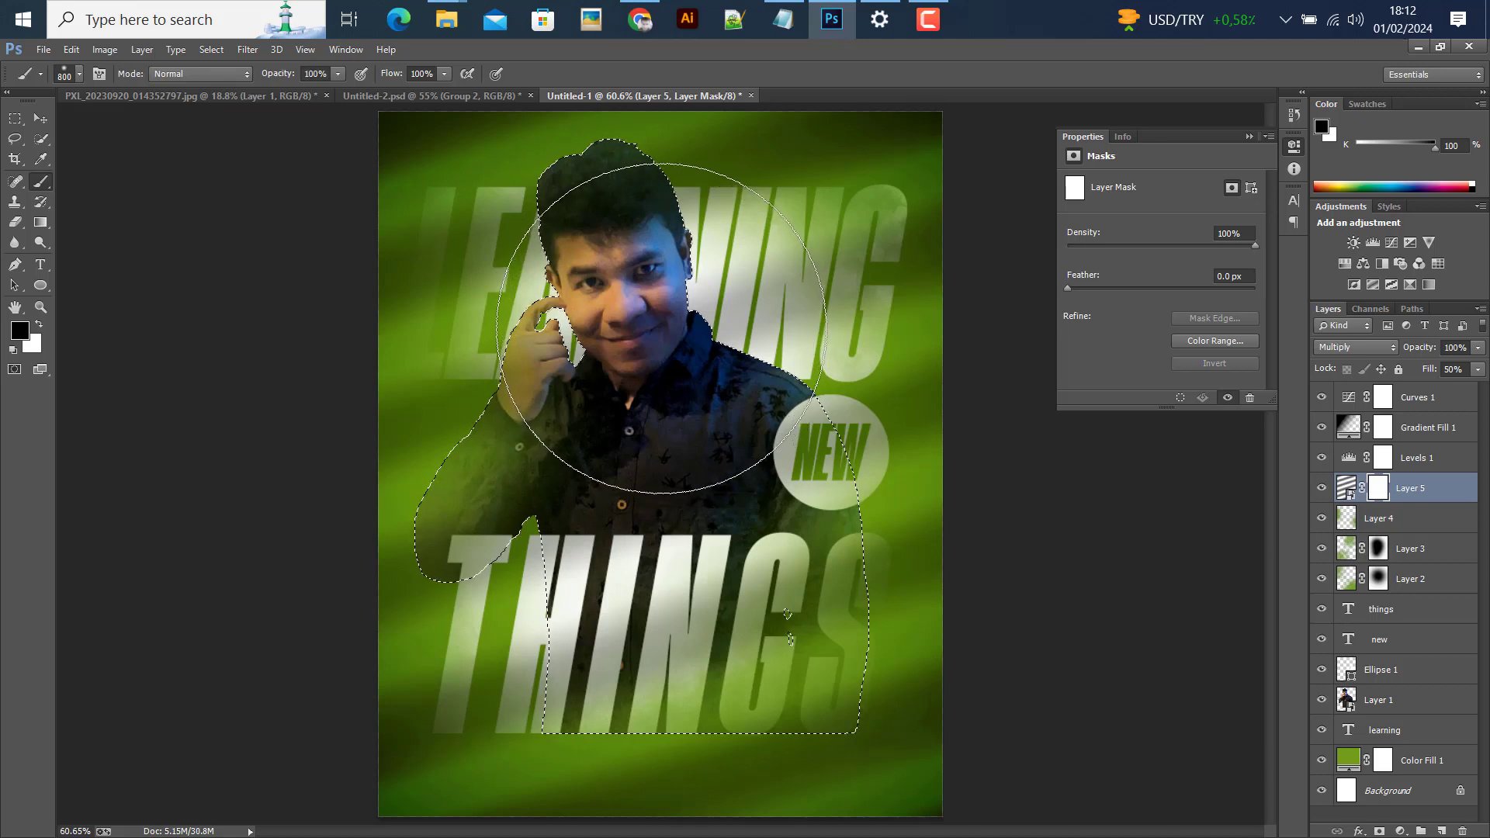
pyautogui.moveTo(603, 250)
pyautogui.mouseDown()
pyautogui.moveTo(621, 373)
pyautogui.moveTo(668, 416)
pyautogui.moveTo(582, 447)
pyautogui.mouseUp()
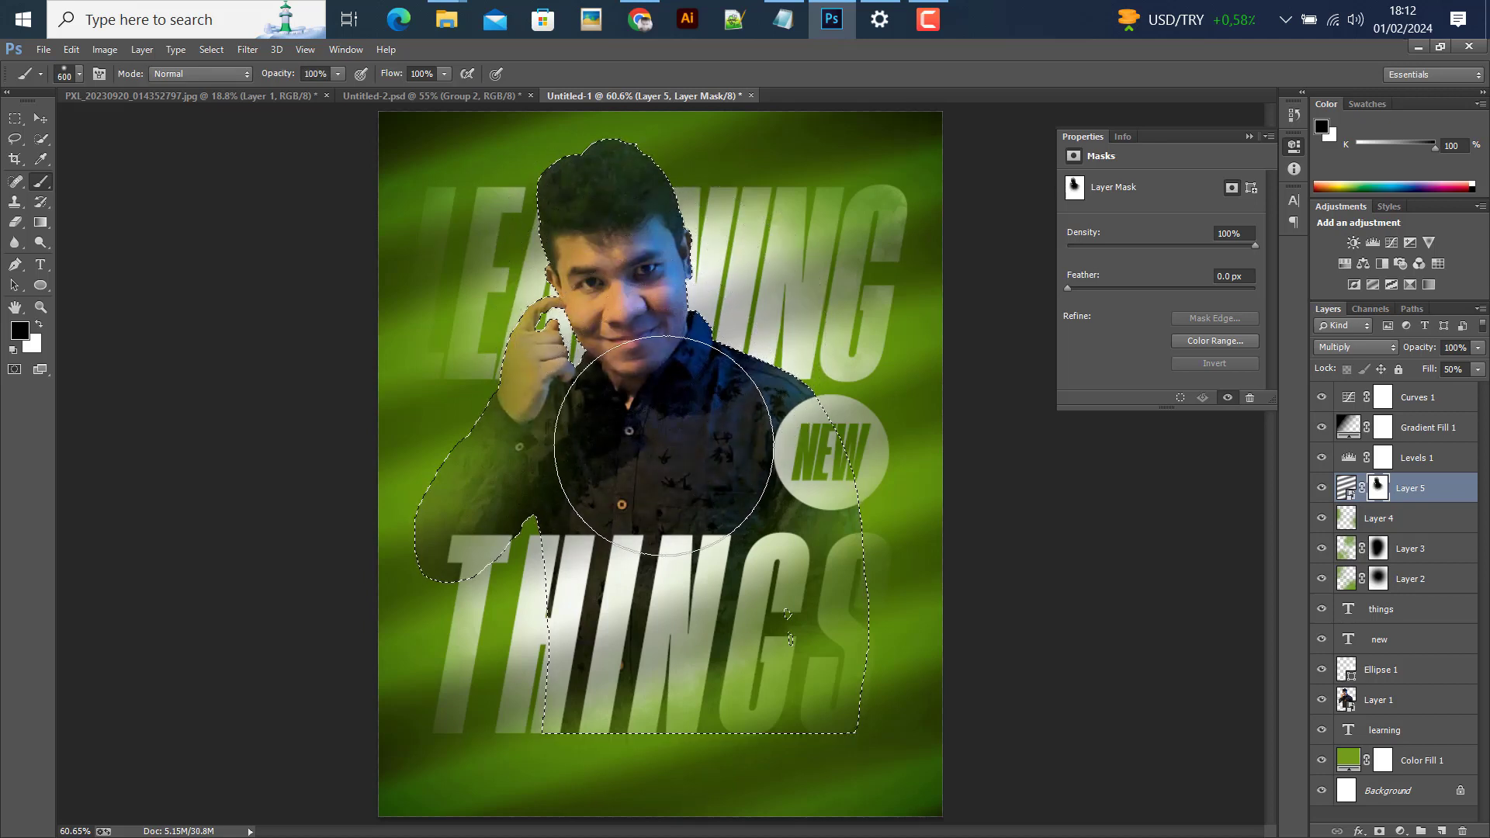
pyautogui.click(47, 117)
pyautogui.scroll(-2, 570, 432)
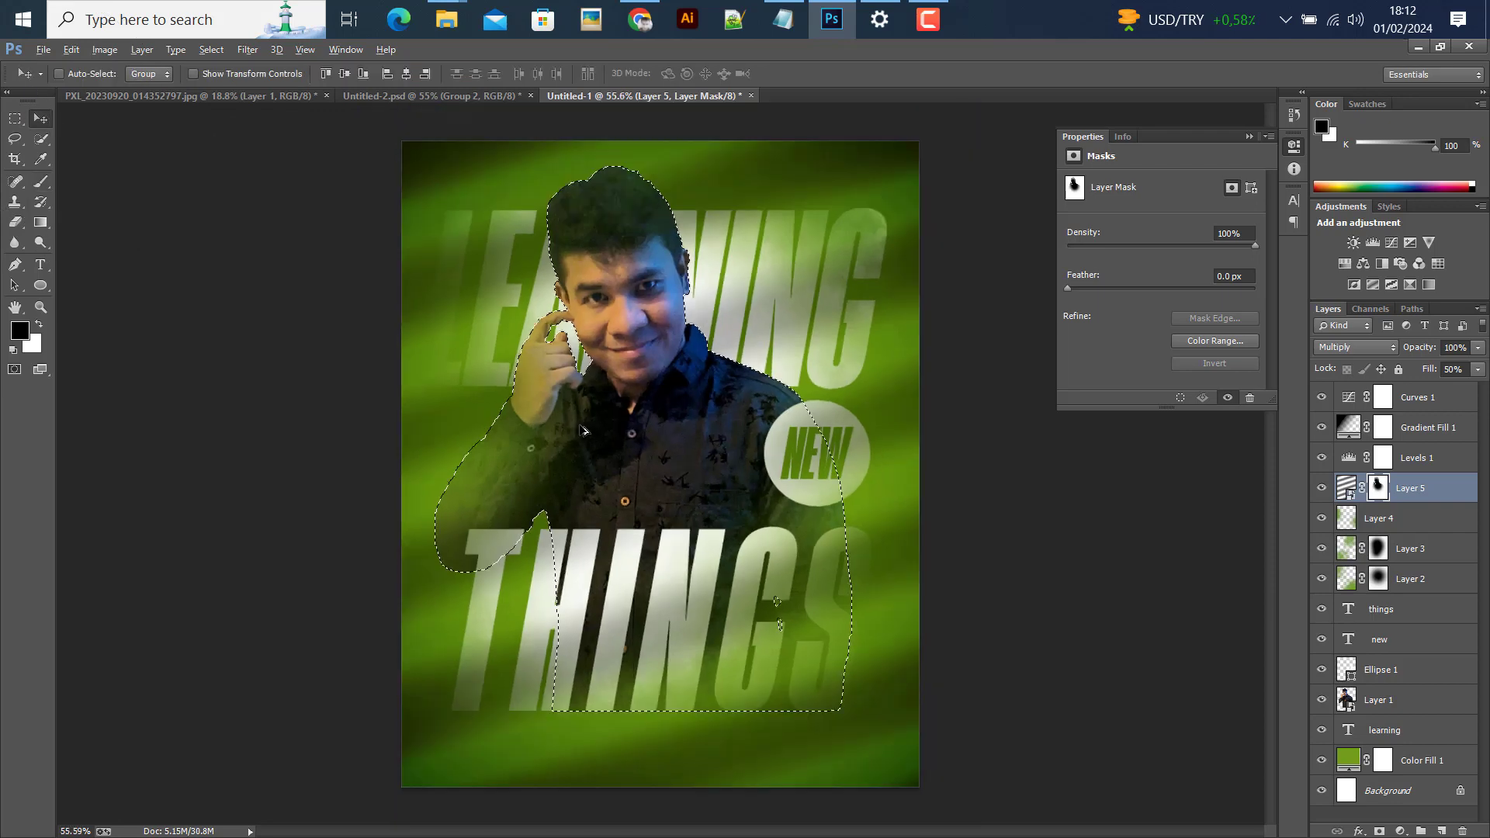
pyautogui.hotkey('ctrl', 'd')
pyautogui.scroll(-2, 654, 417)
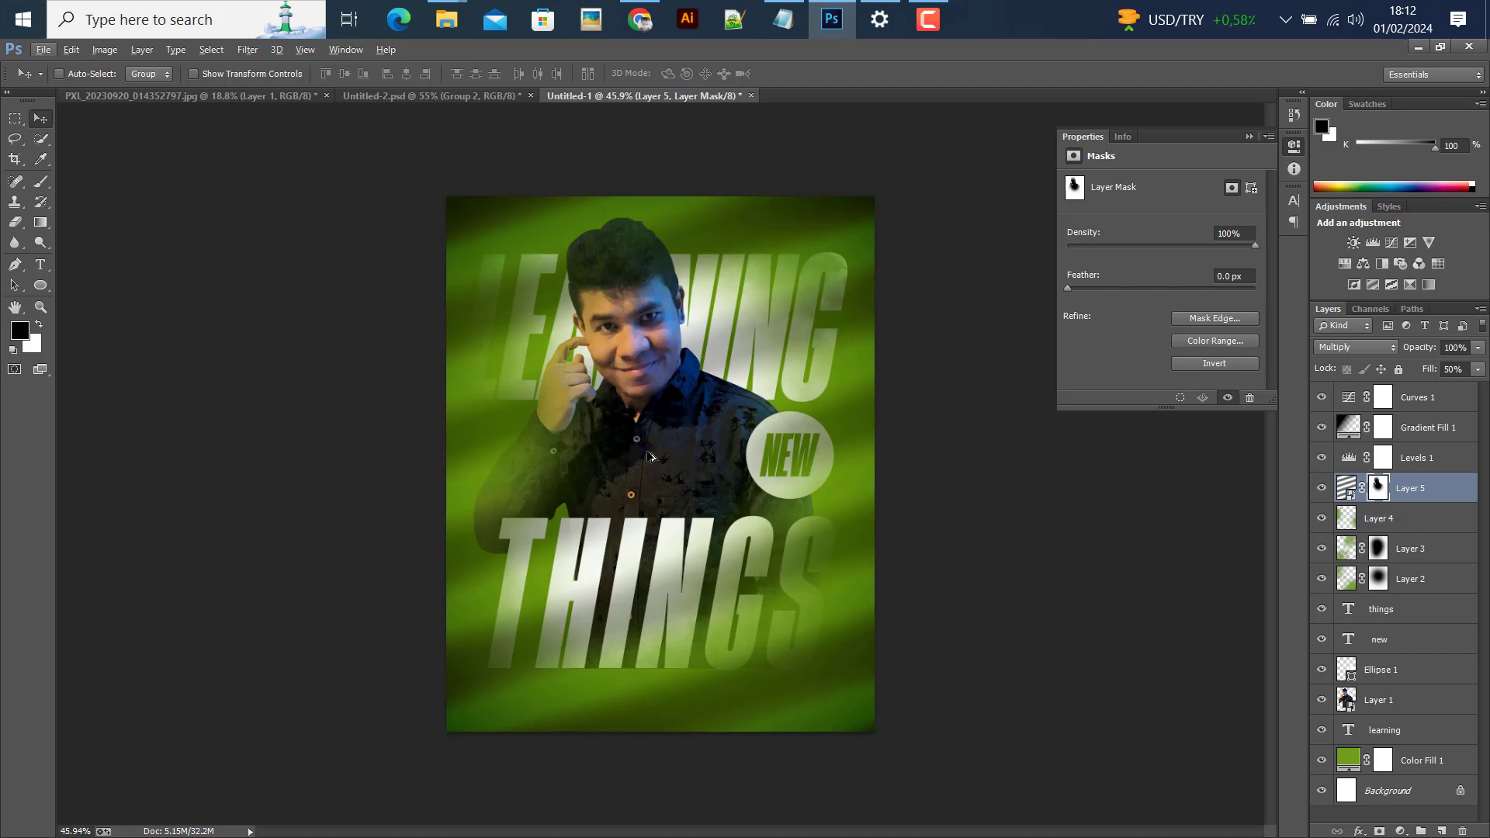
pyautogui.scroll(1, 607, 470)
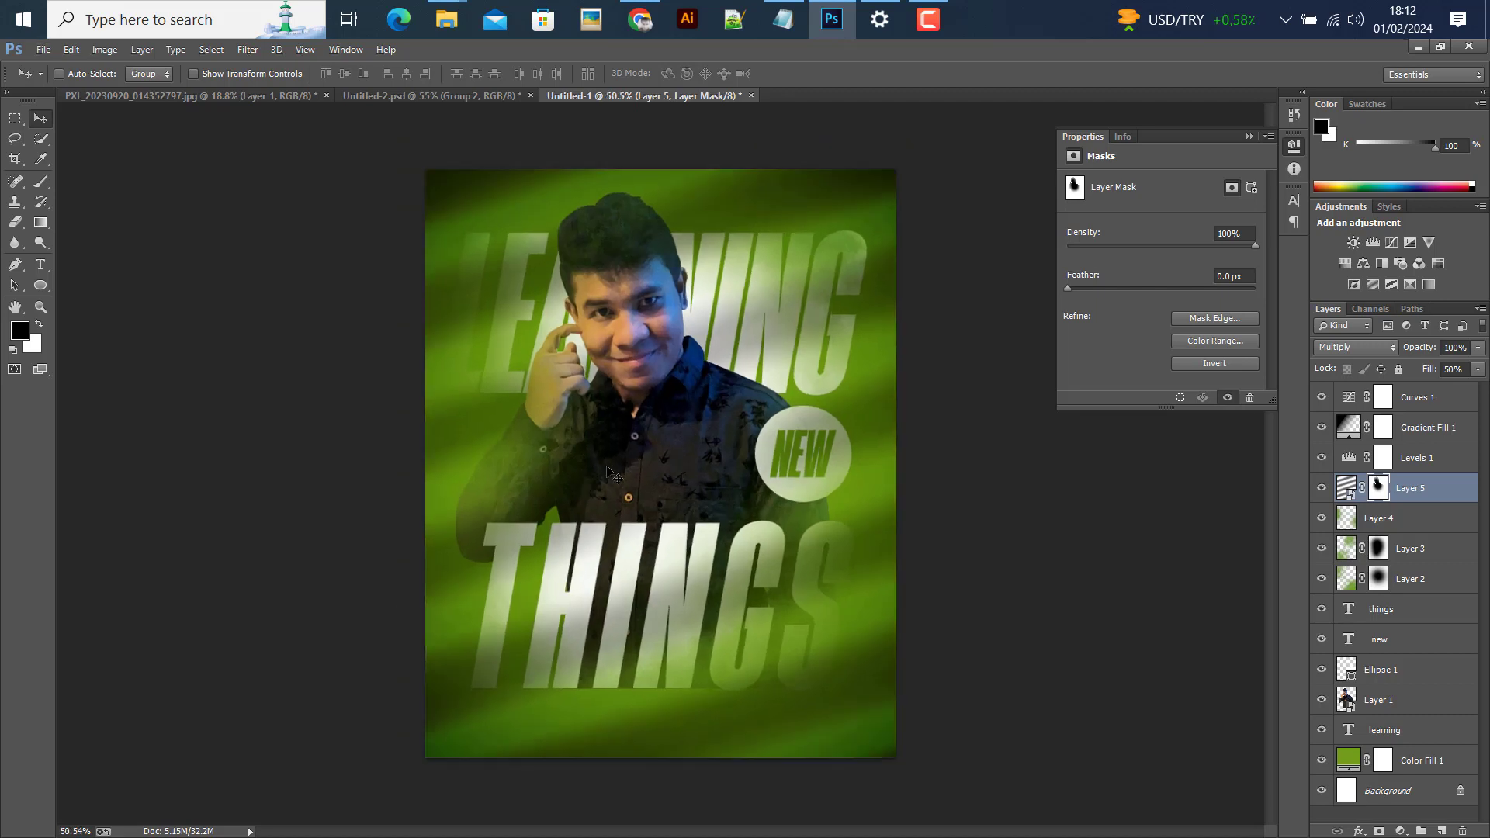
# - Switch to Notepad, copy the "for more Knock us" line with the phone number, and return to Photoshop
pyautogui.press('alt')
pyautogui.click(794, 28)
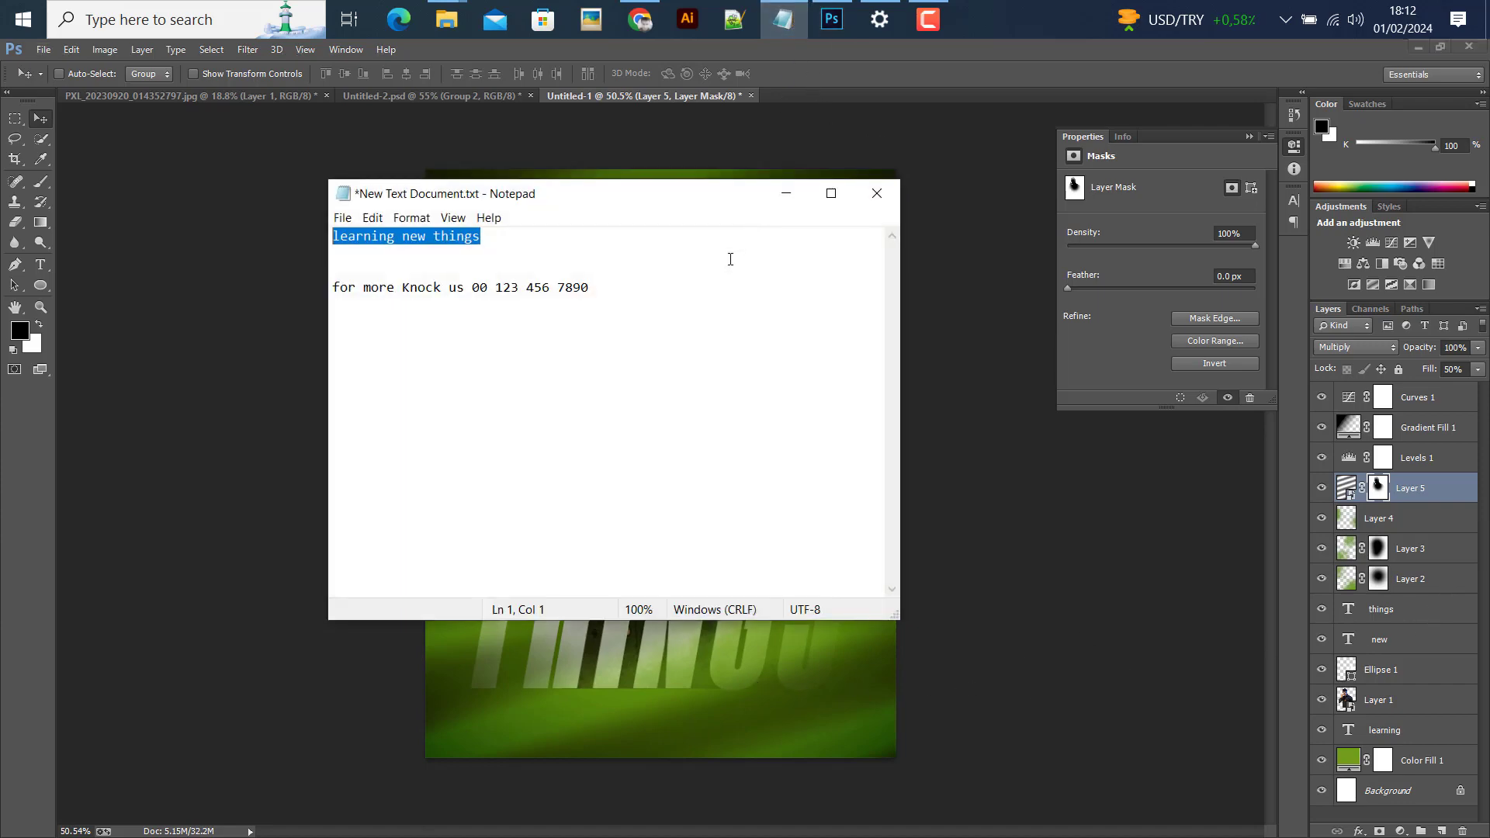
pyautogui.click(618, 297)
pyautogui.keyDown('shift'); pyautogui.click(329, 290); pyautogui.keyUp('shift')
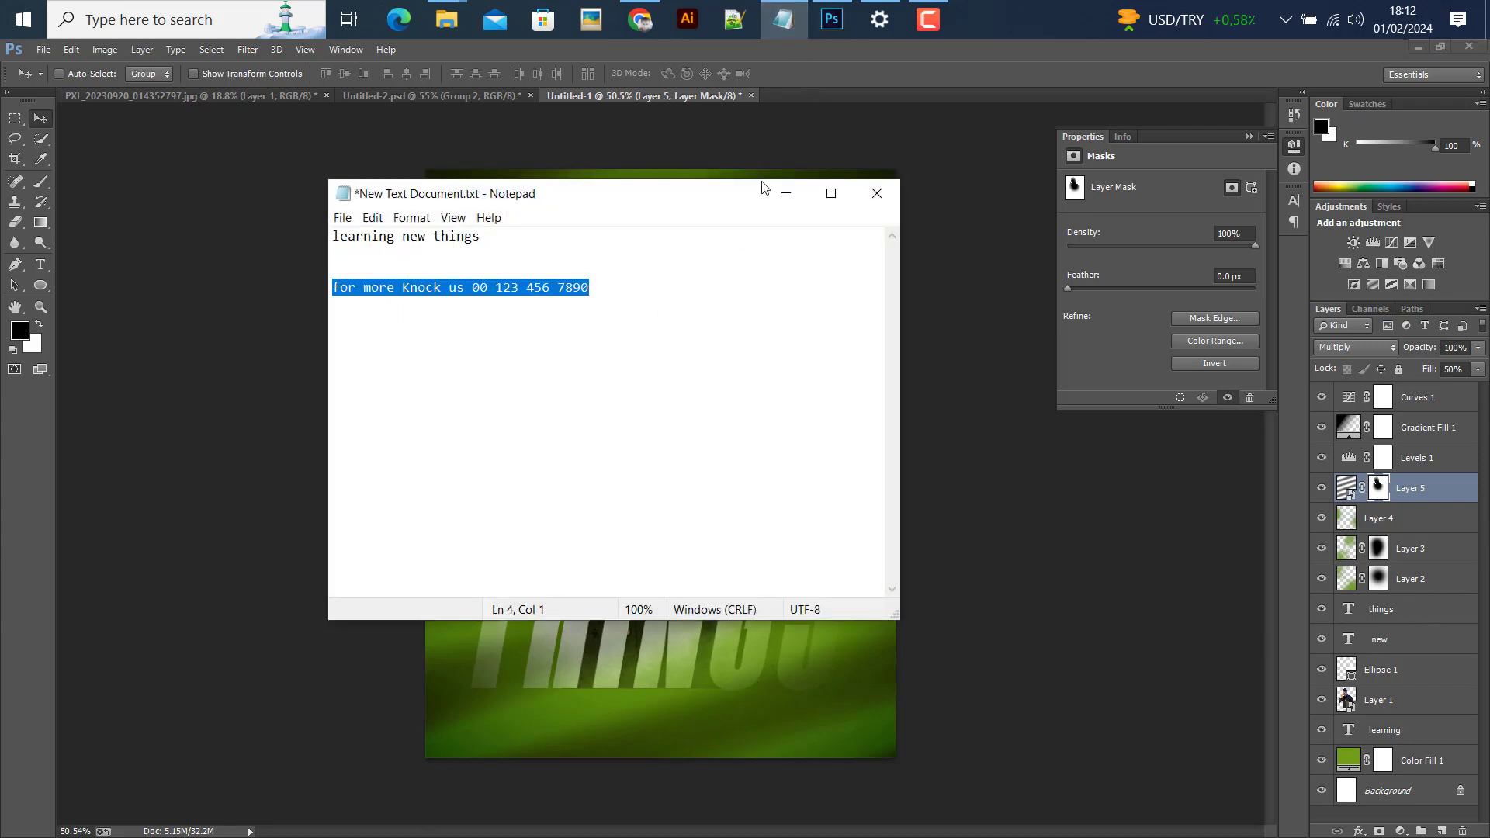
pyautogui.click(786, 192)
# - Paste the copied contact line as a new text layer and move it below the THINGS headline
pyautogui.click(40, 264)
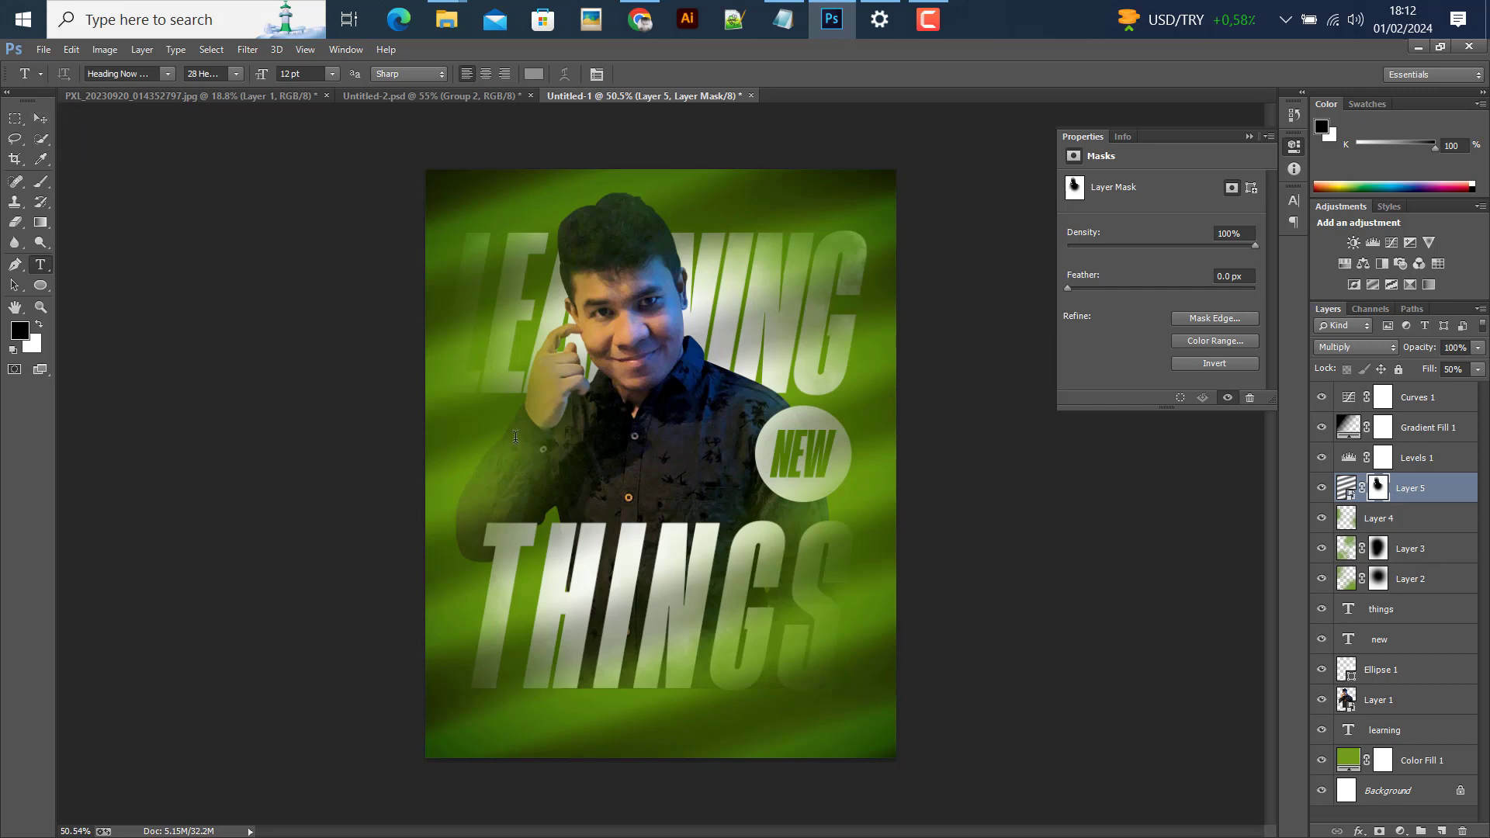
pyautogui.click(457, 455)
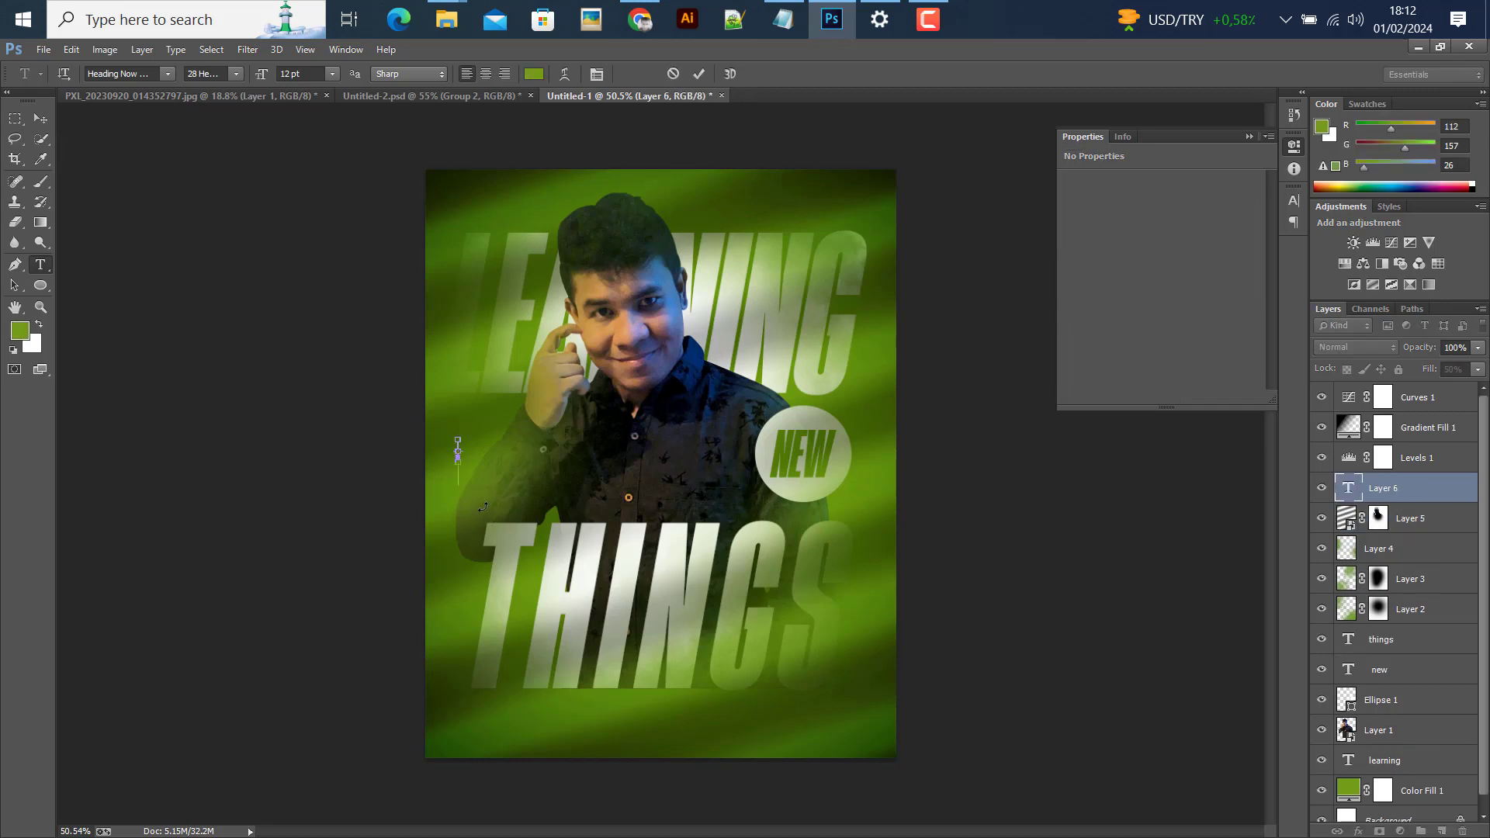
pyautogui.hotkey('ctrl', 'v')
pyautogui.click(40, 118)
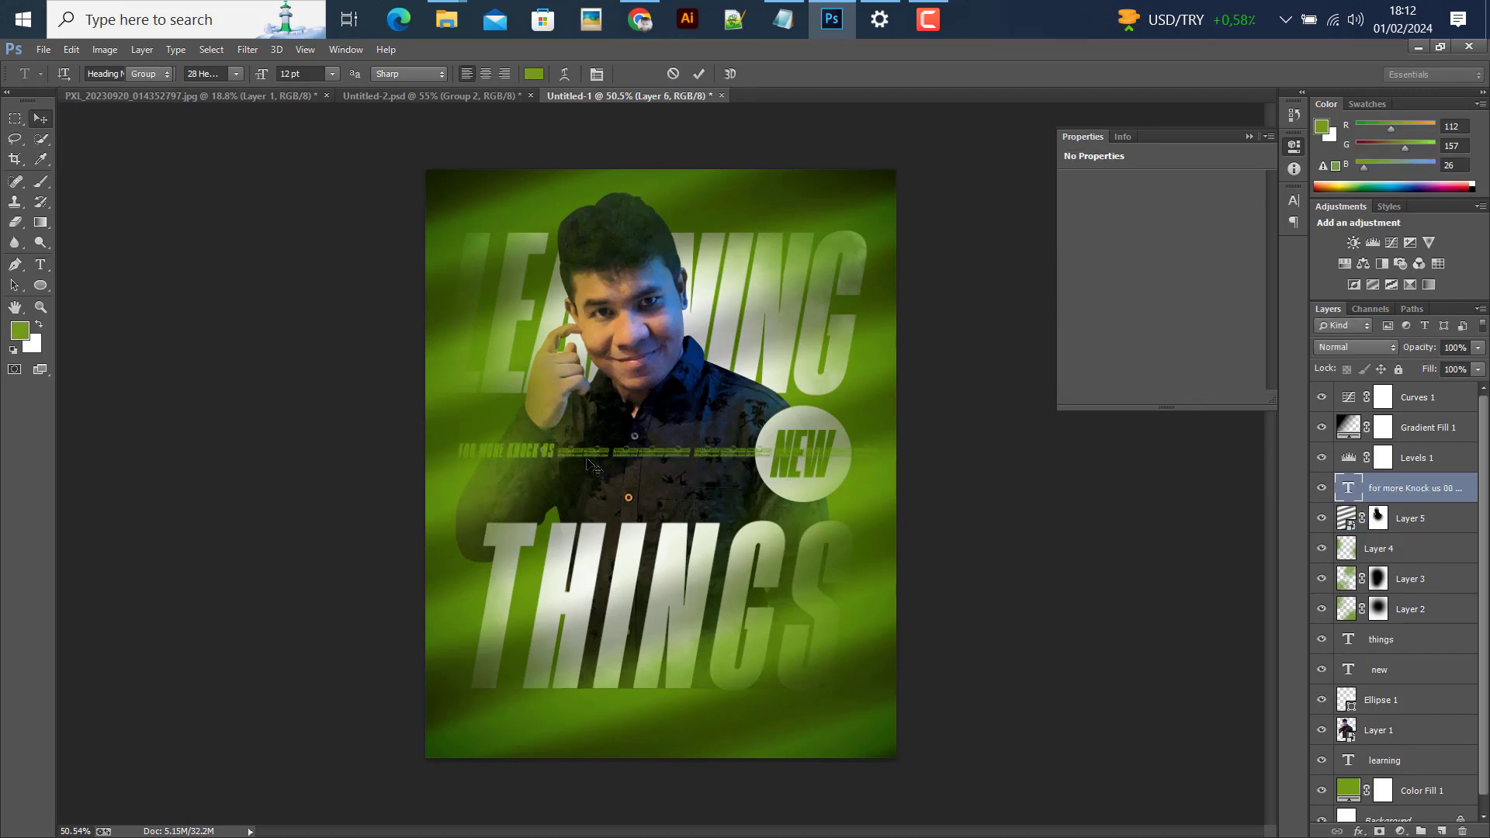
pyautogui.moveTo(579, 510); pyautogui.dragTo(574, 710)
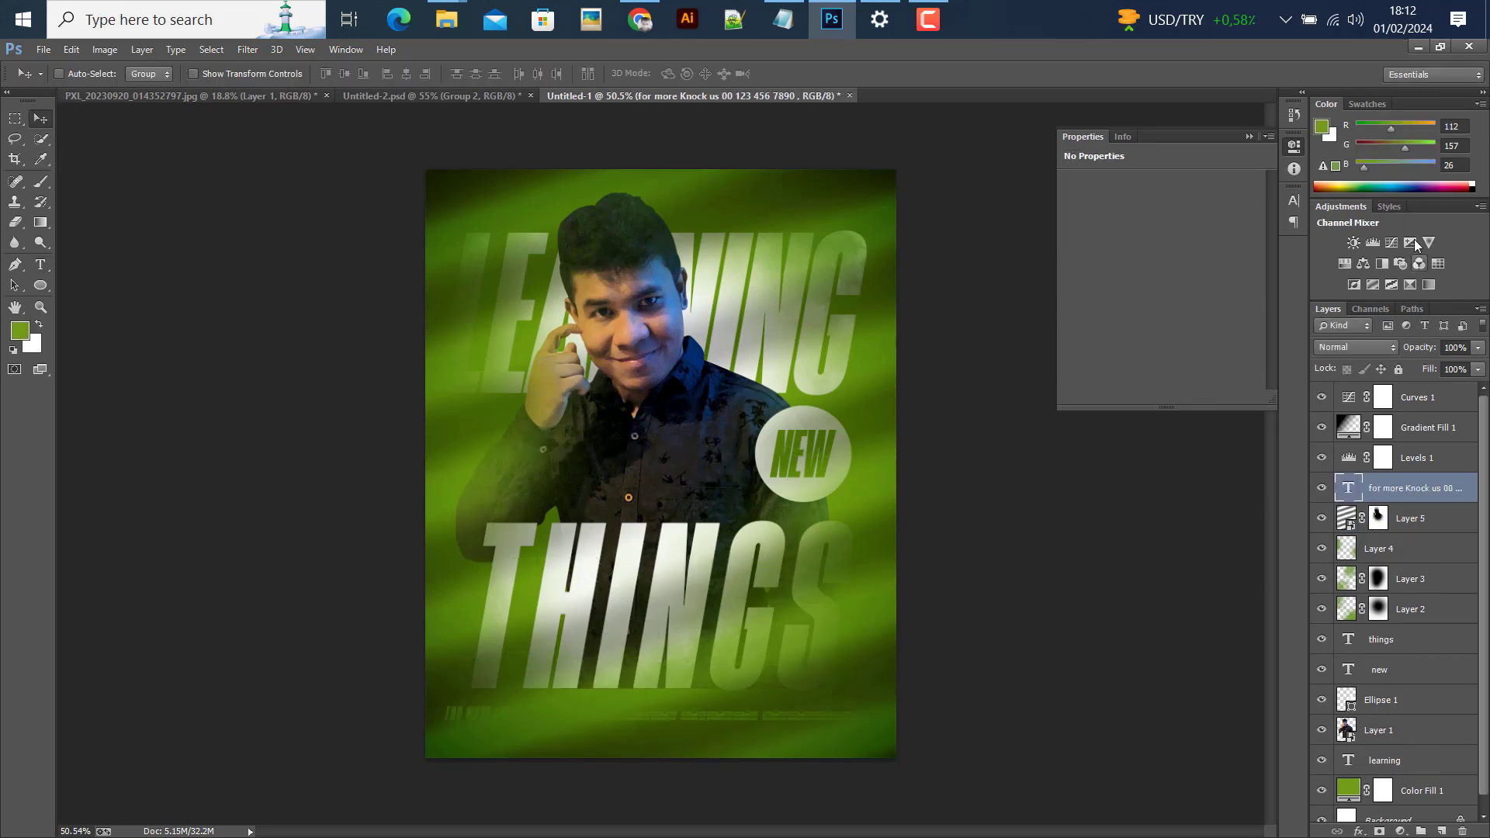
# - Change the contact line's font to Lato and its text color to white (ffffff)
pyautogui.click(1293, 201)
pyautogui.click(1159, 208)
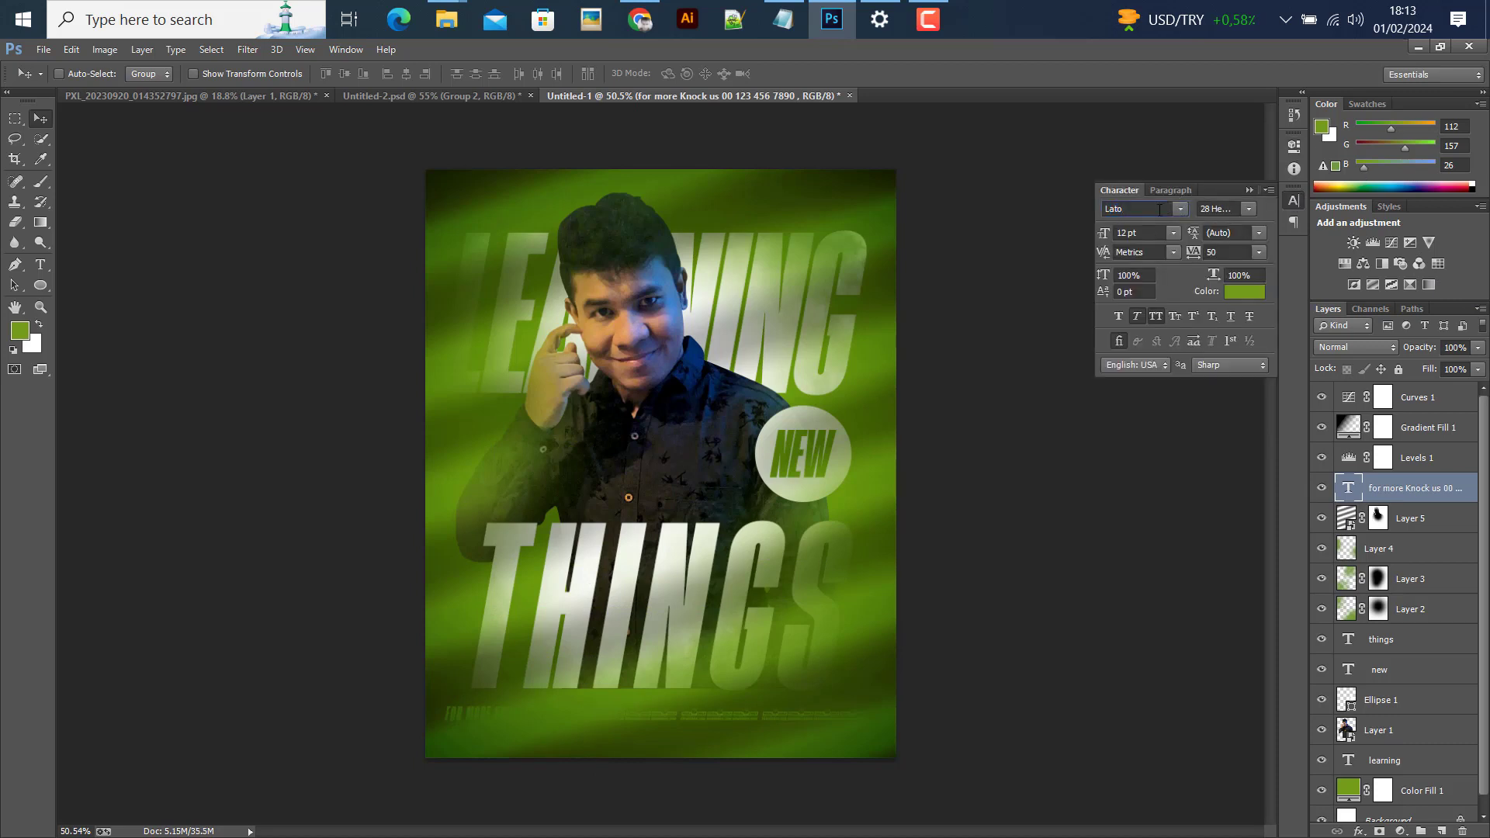
pyautogui.write('Lato')
pyautogui.press('Return')
pyautogui.click(1244, 291)
pyautogui.write('ffffff')
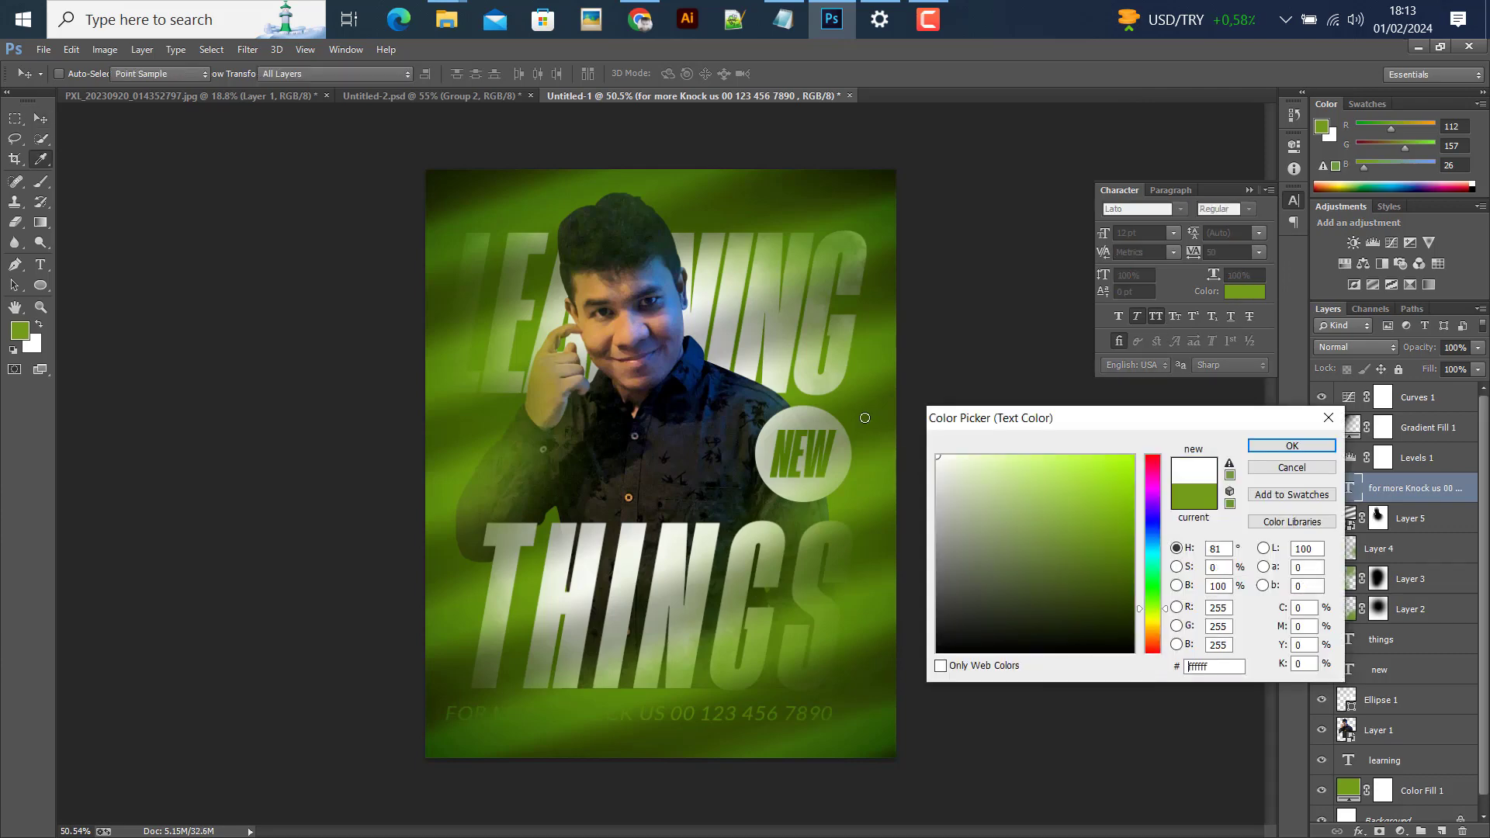
pyautogui.click(1291, 446)
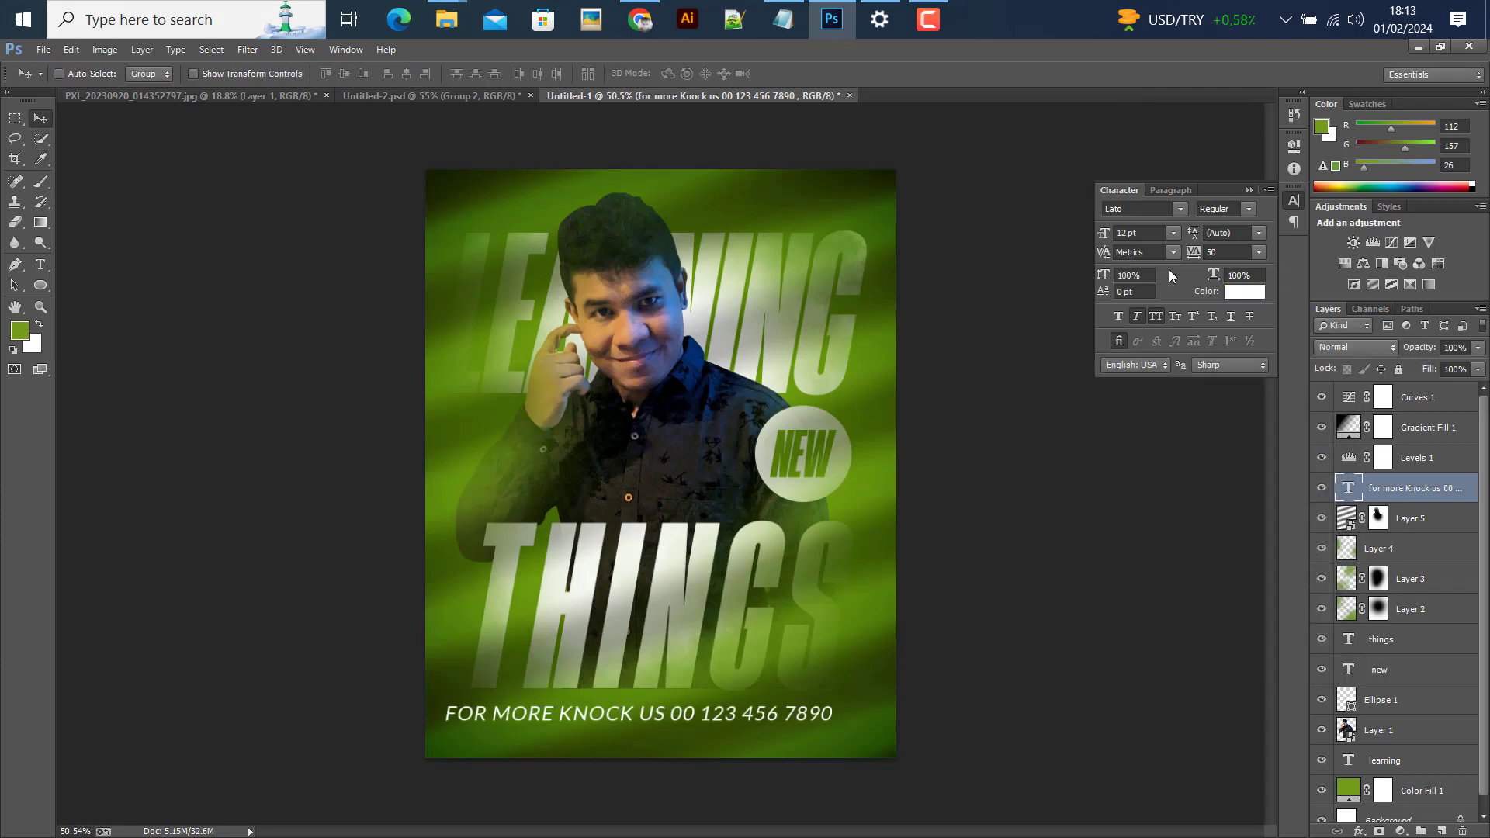
# - Set the contact line's font size to 8 pt and its tracking to 100
pyautogui.click(1132, 232)
pyautogui.write('8')
pyautogui.press('Return')
pyautogui.click(1259, 252)
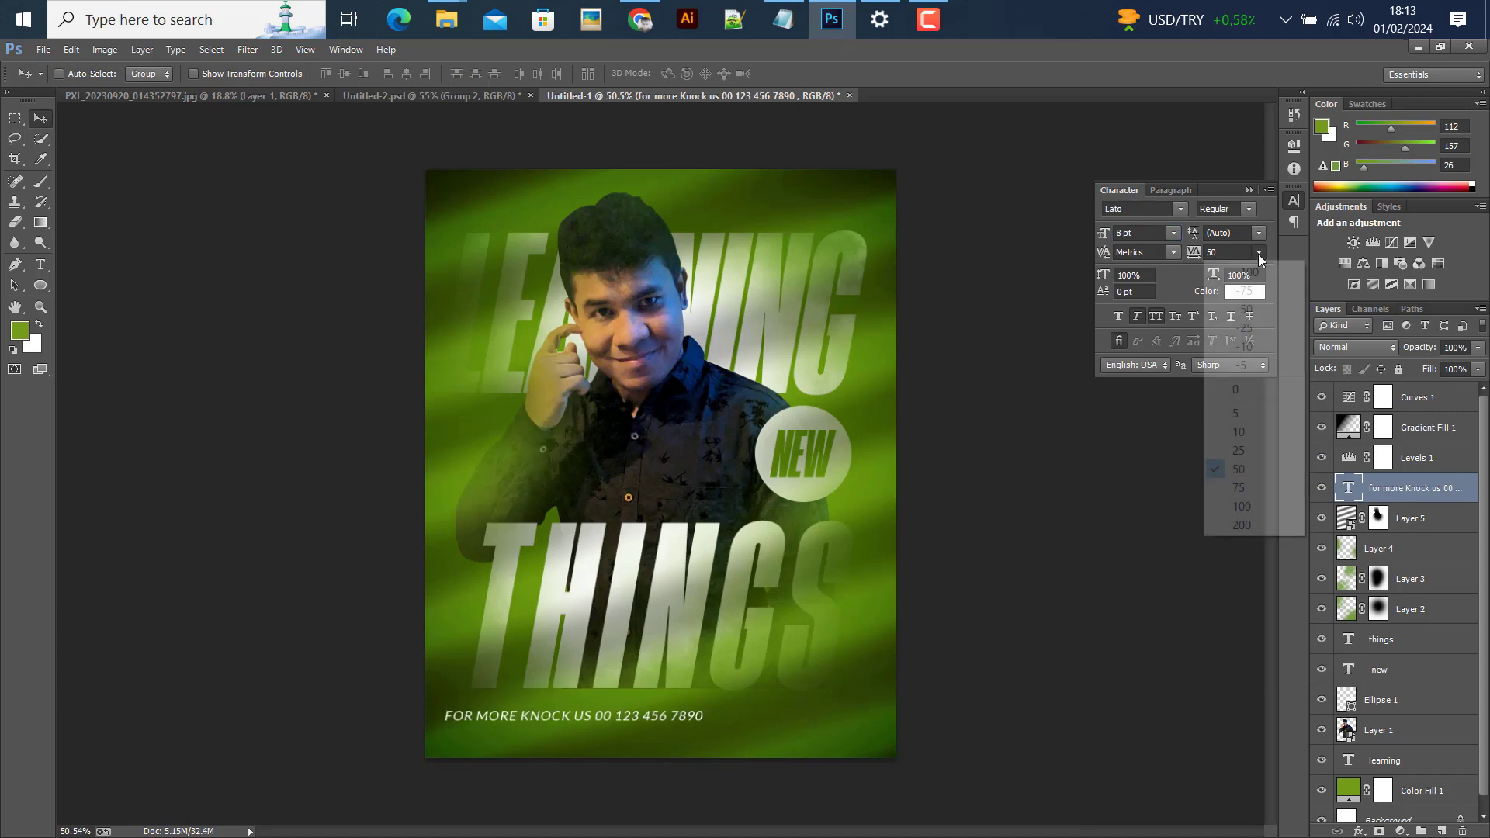
pyautogui.click(1241, 506)
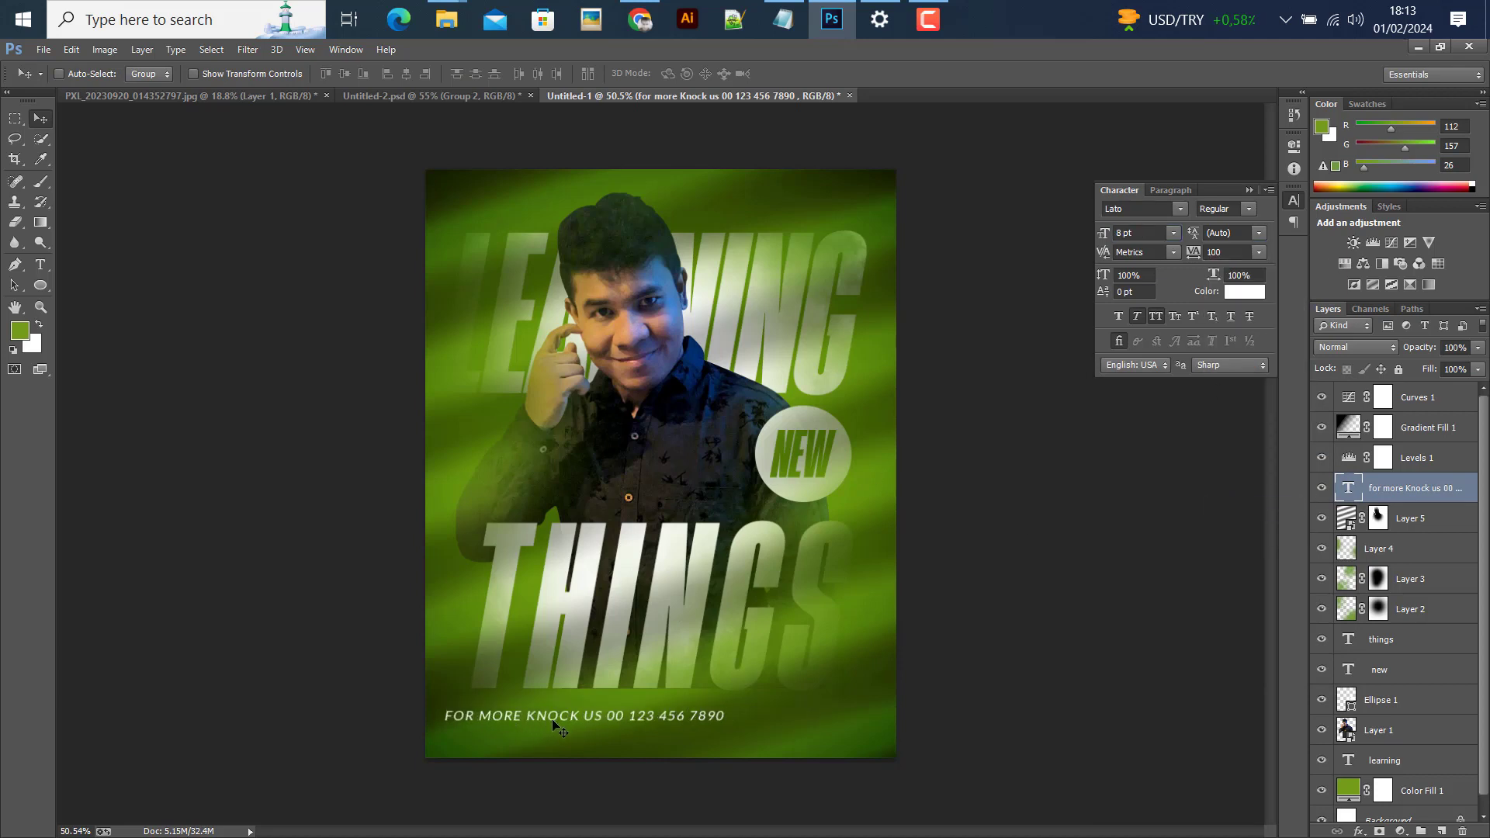
# - Move the contact line close beneath the THINGS headline and center it horizontally on the canvas
pyautogui.moveTo(552, 720); pyautogui.dragTo(633, 709)
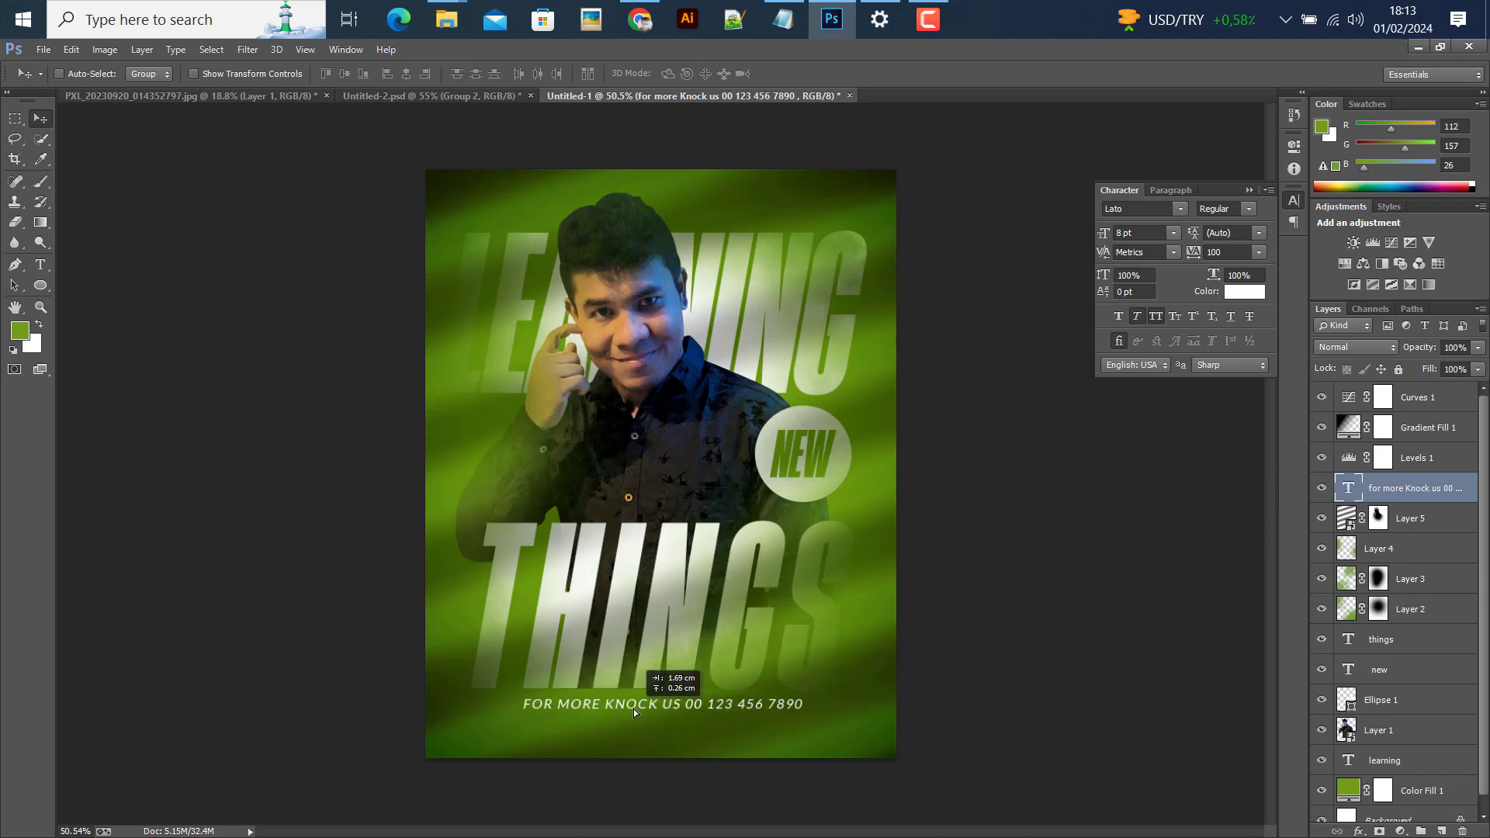
pyautogui.scroll(3, 697, 767)
pyautogui.moveTo(696, 761); pyautogui.dragTo(694, 759)
pyautogui.scroll(-3, 693, 761)
pyautogui.press('alt')
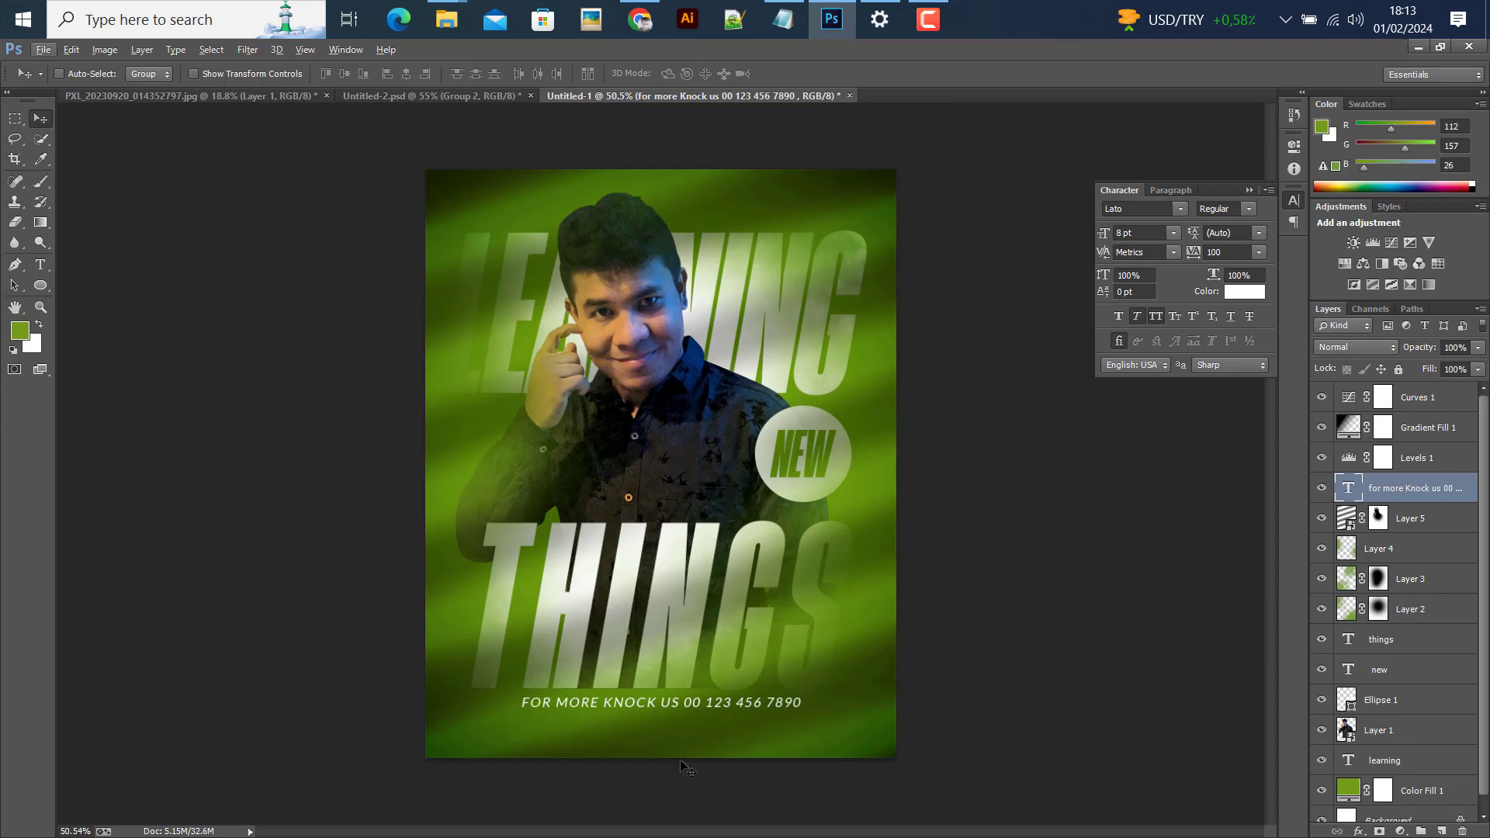
pyautogui.hotkey('ctrl', 'a')
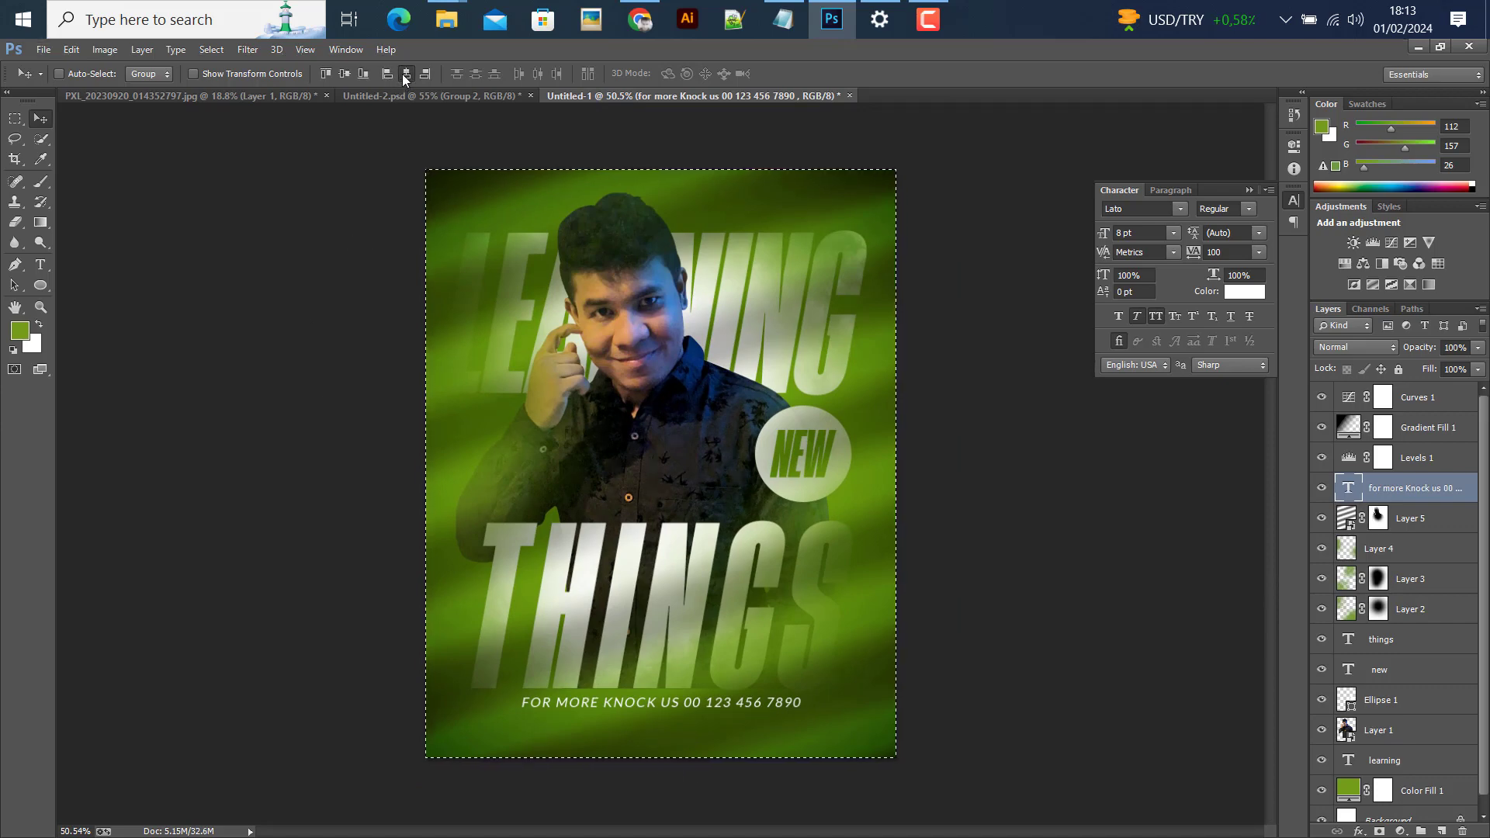
pyautogui.hotkey('ctrl', 'd')
pyautogui.scroll(-1, 609, 674)
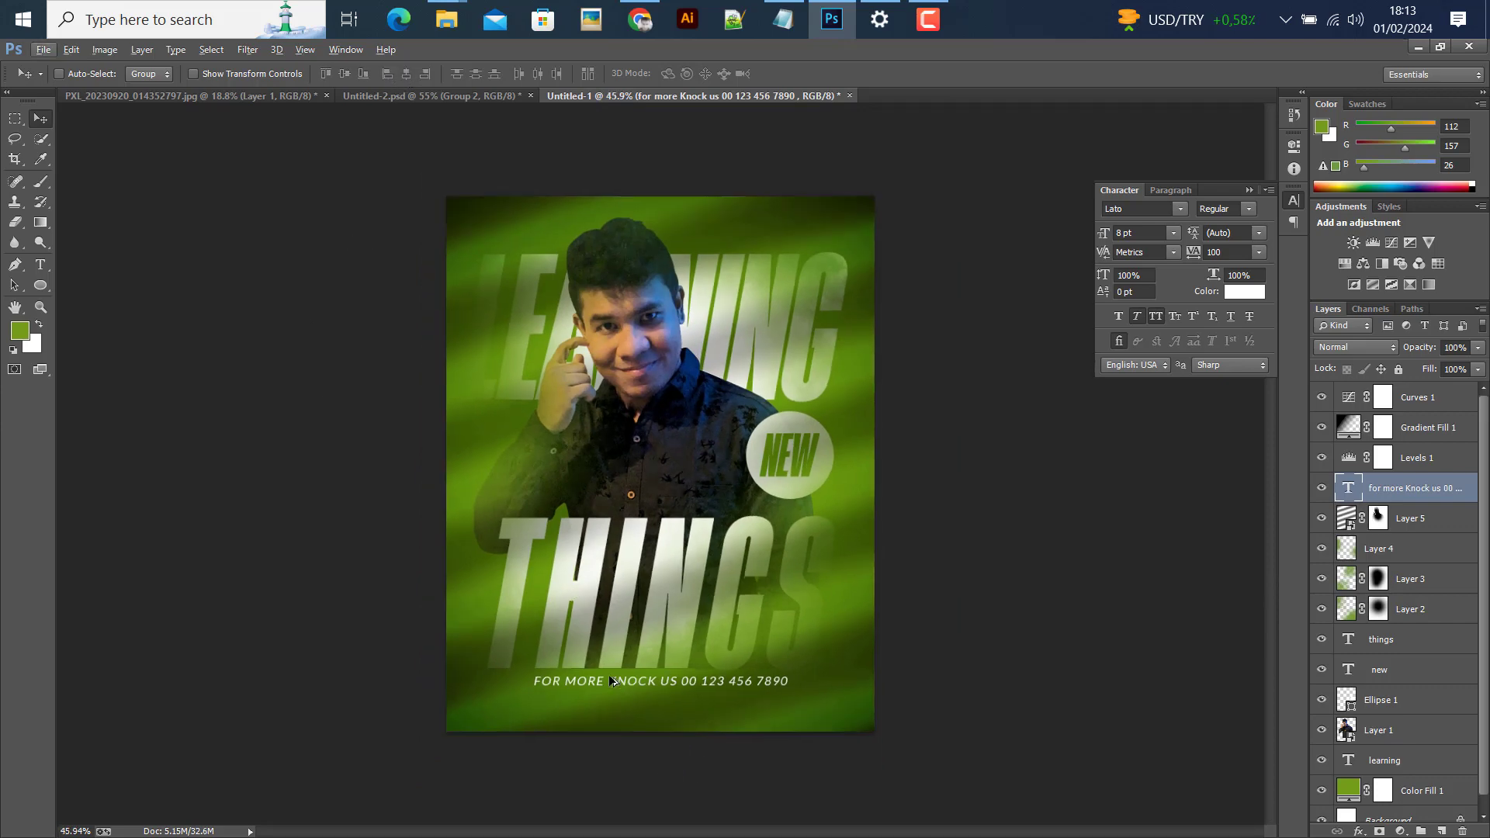
pyautogui.scroll(2, 609, 674)
pyautogui.scroll(-1, 609, 680)
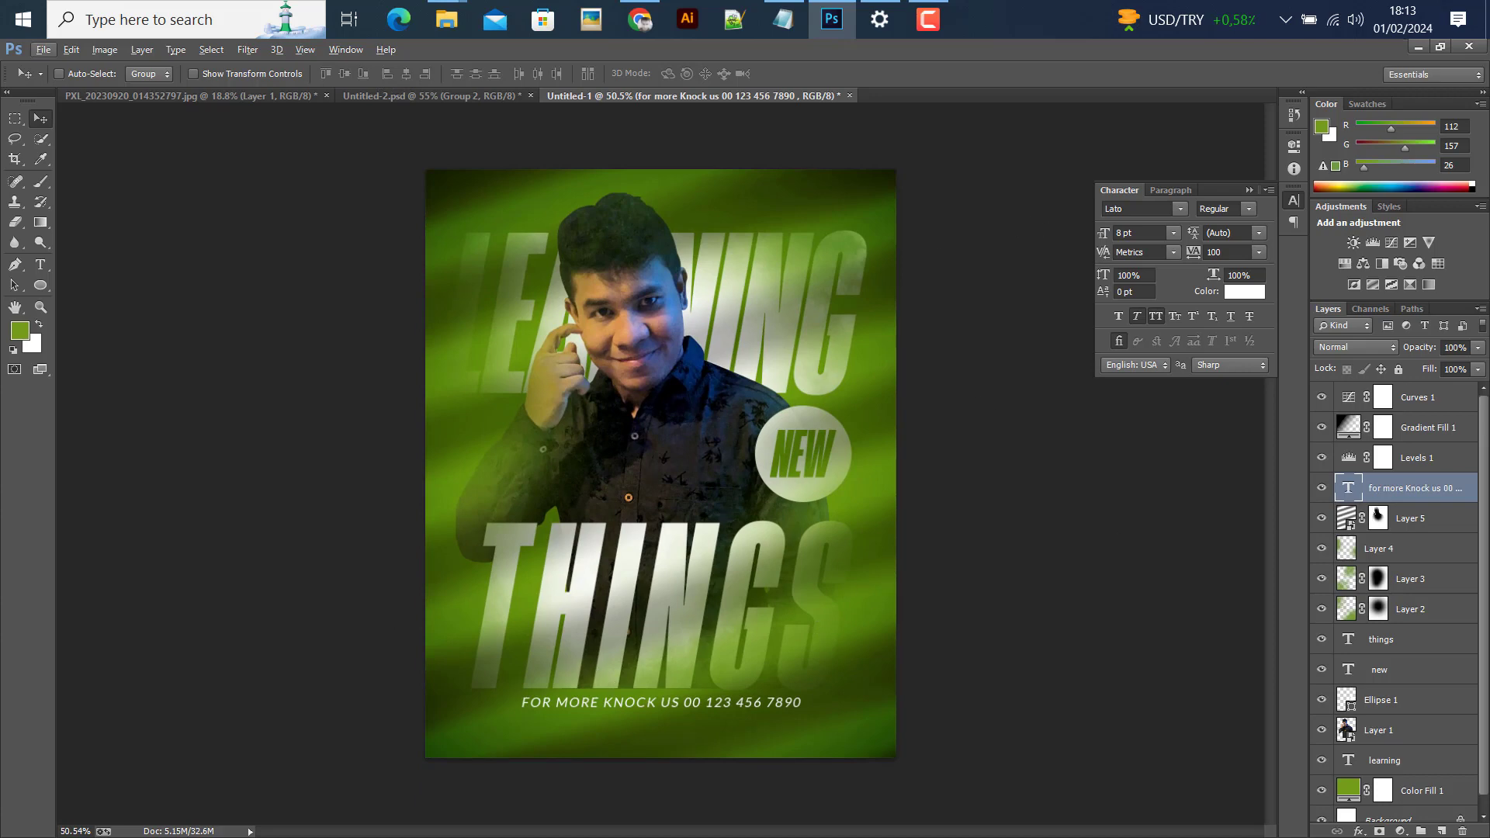
# - Add a new layer above Curves 1 and dab soft white light with a 1000 px brush at the poster's upper-left and lower-right corners
pyautogui.click(1430, 408)
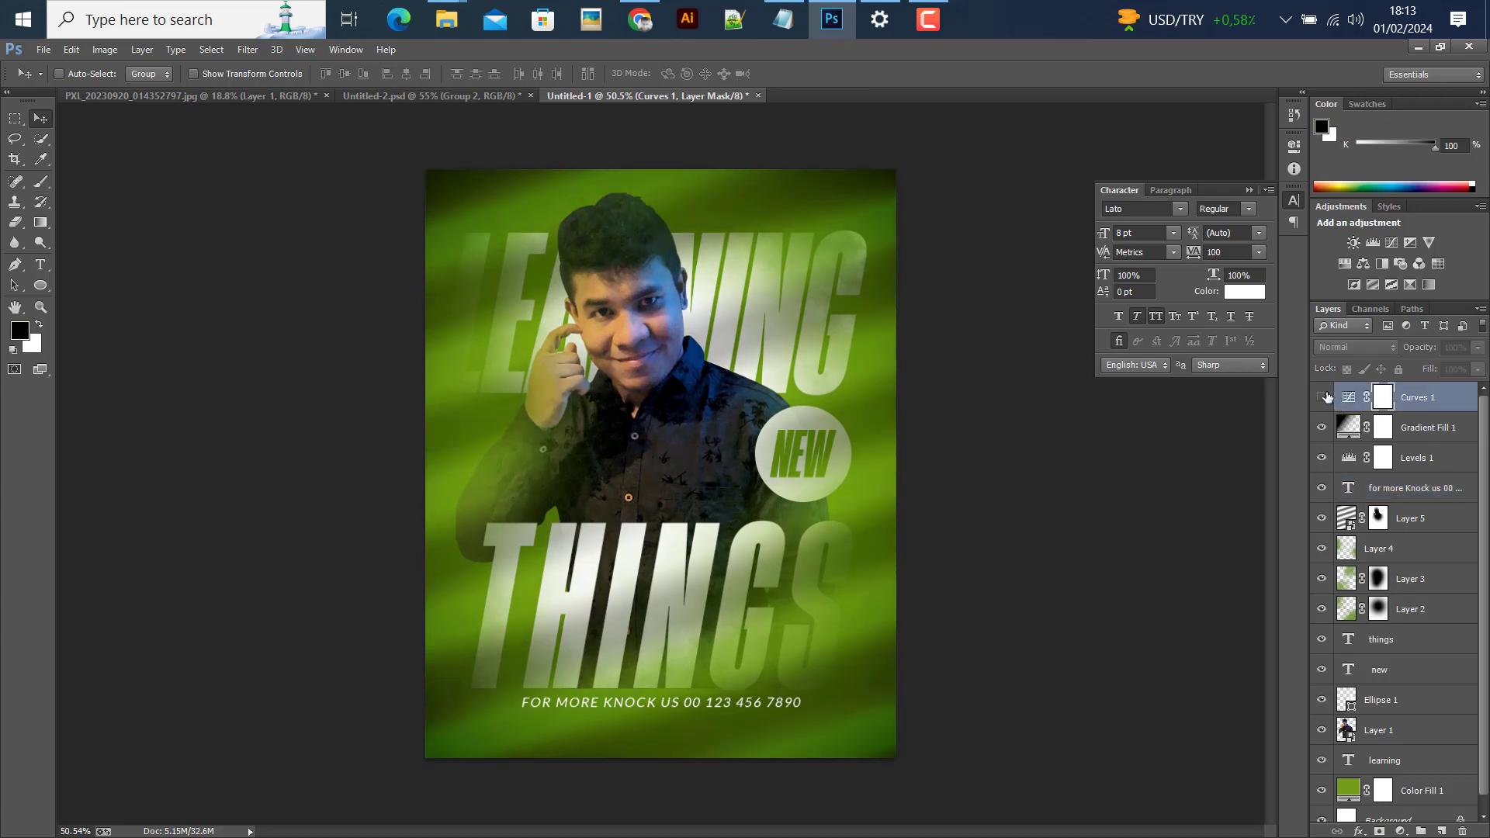
pyautogui.click(1441, 832)
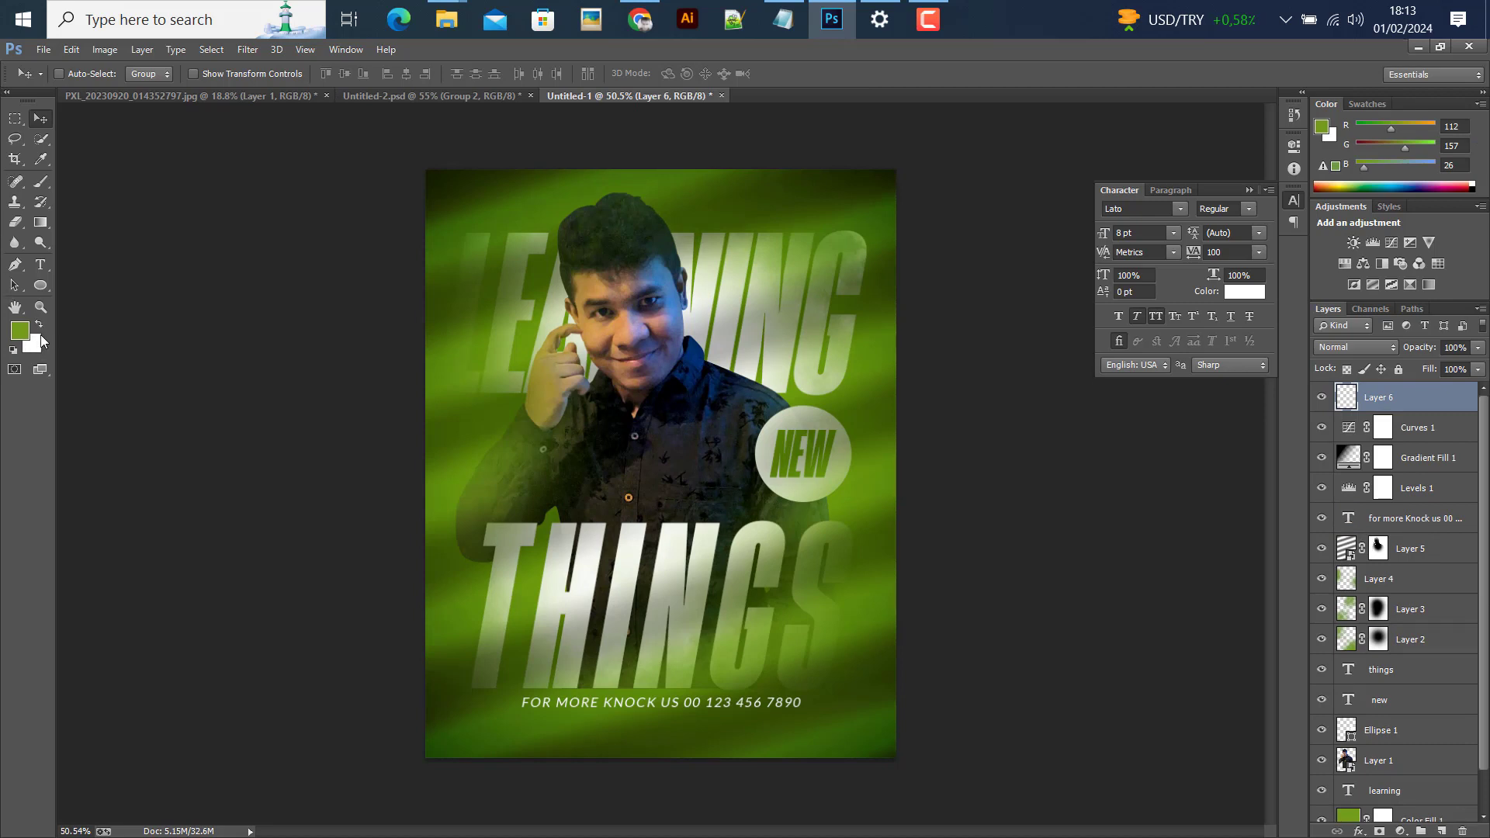
pyautogui.click(39, 324)
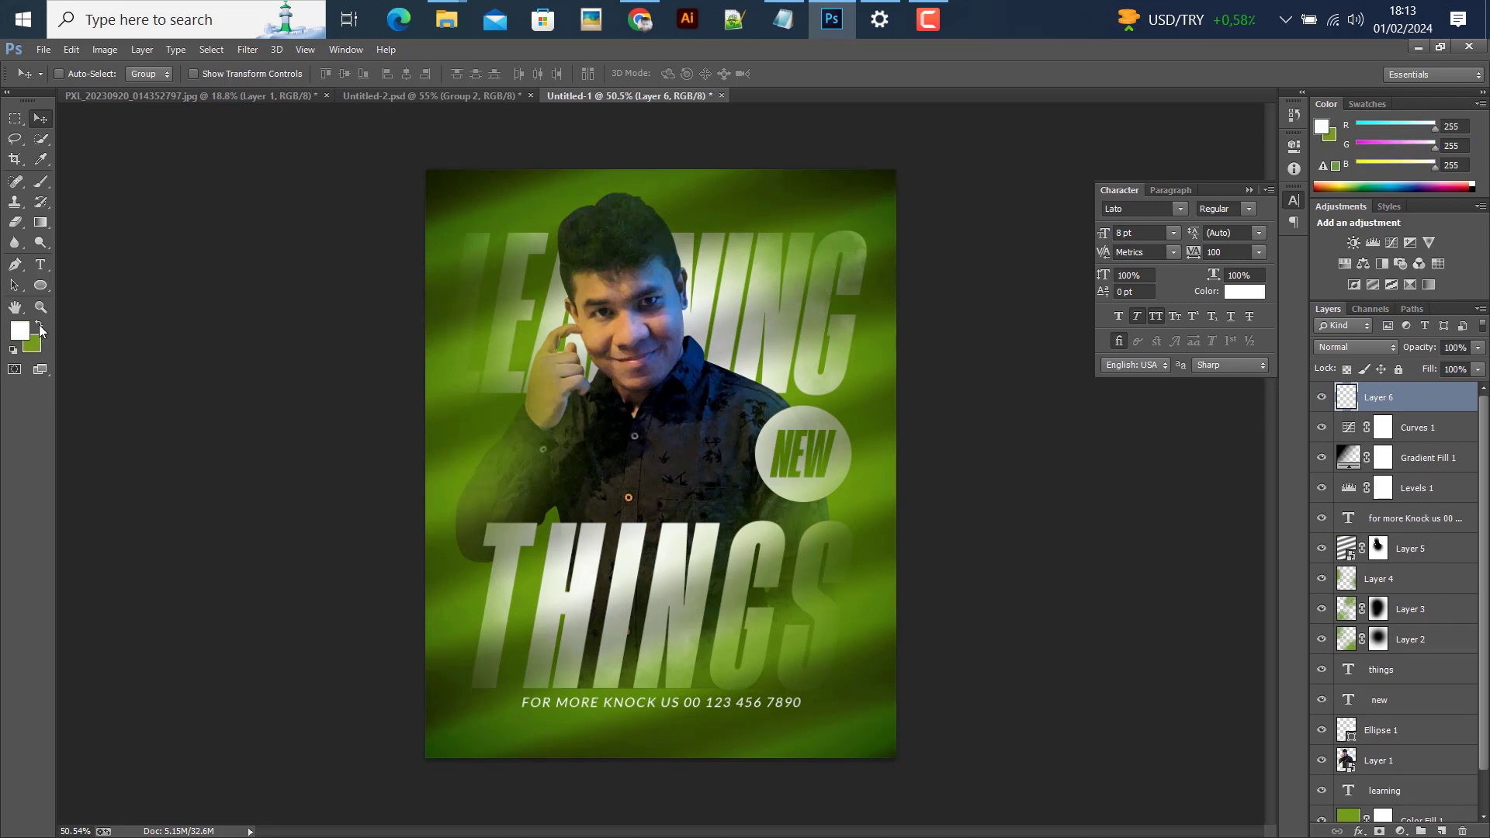
pyautogui.click(42, 188)
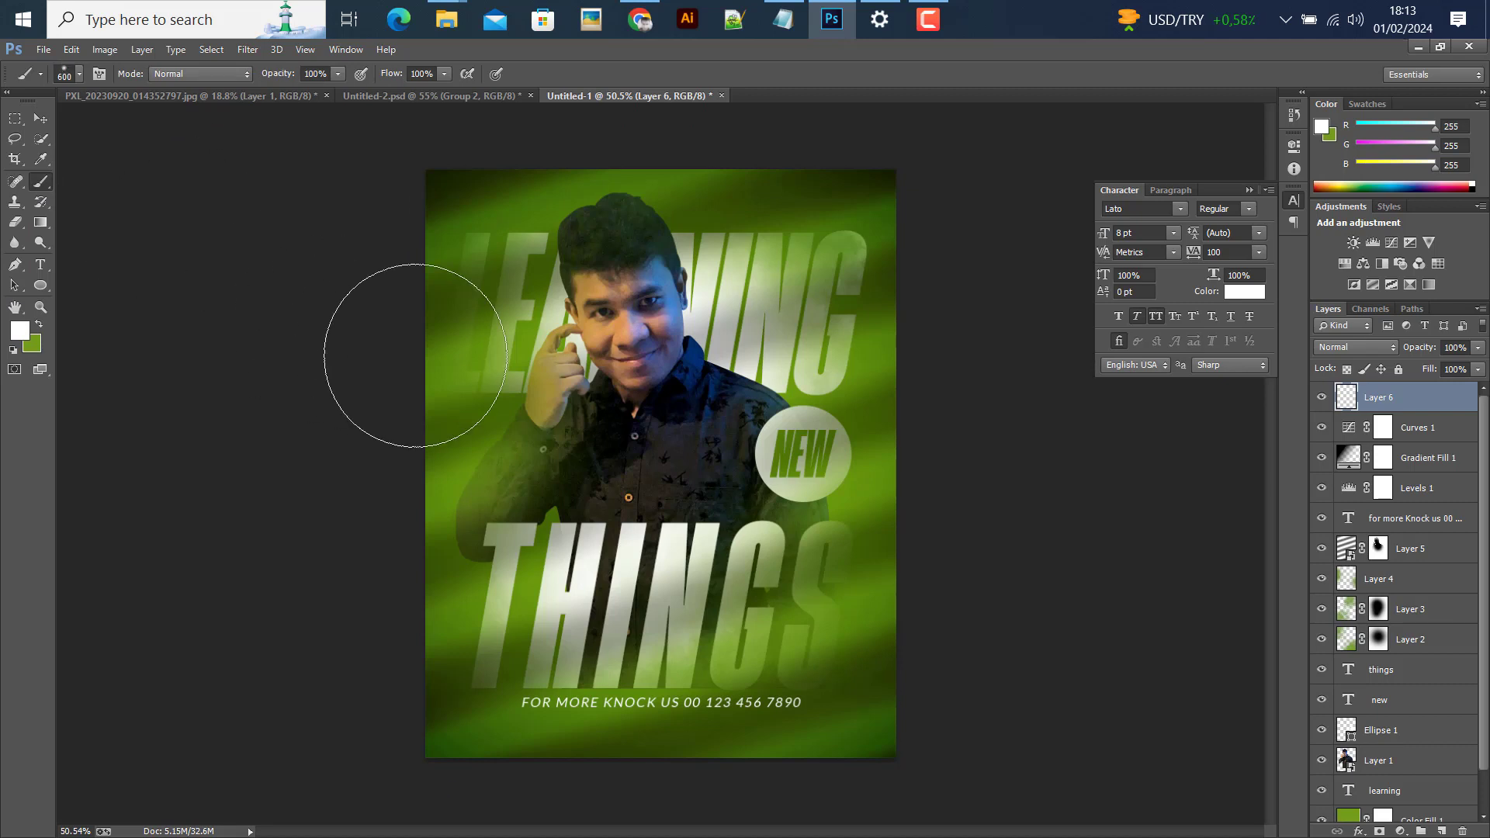
pyautogui.press(']')
pyautogui.press(']')
pyautogui.press(']')
pyautogui.press(']')
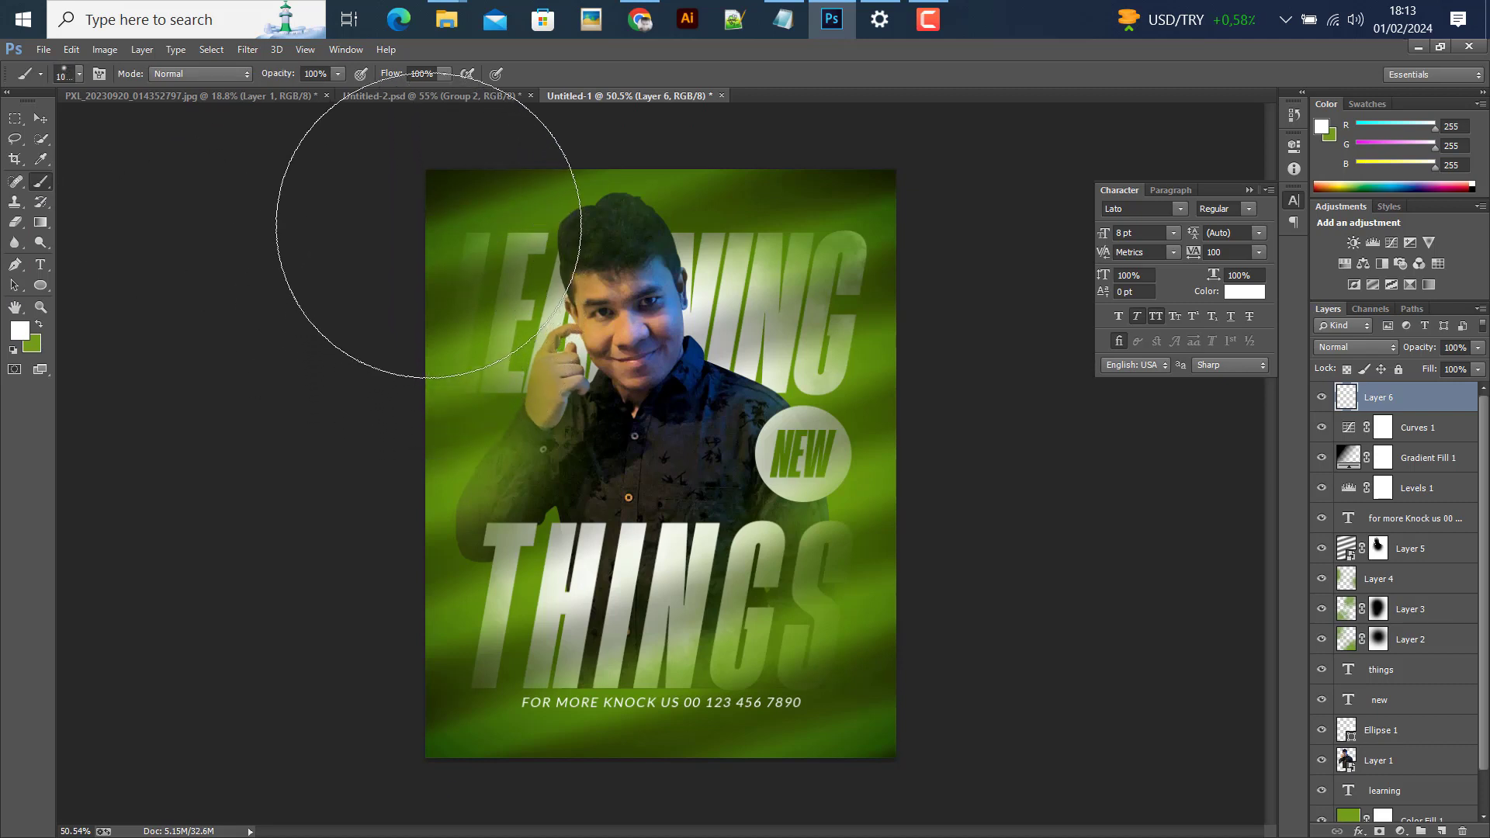
pyautogui.click(433, 214)
pyautogui.click(892, 710)
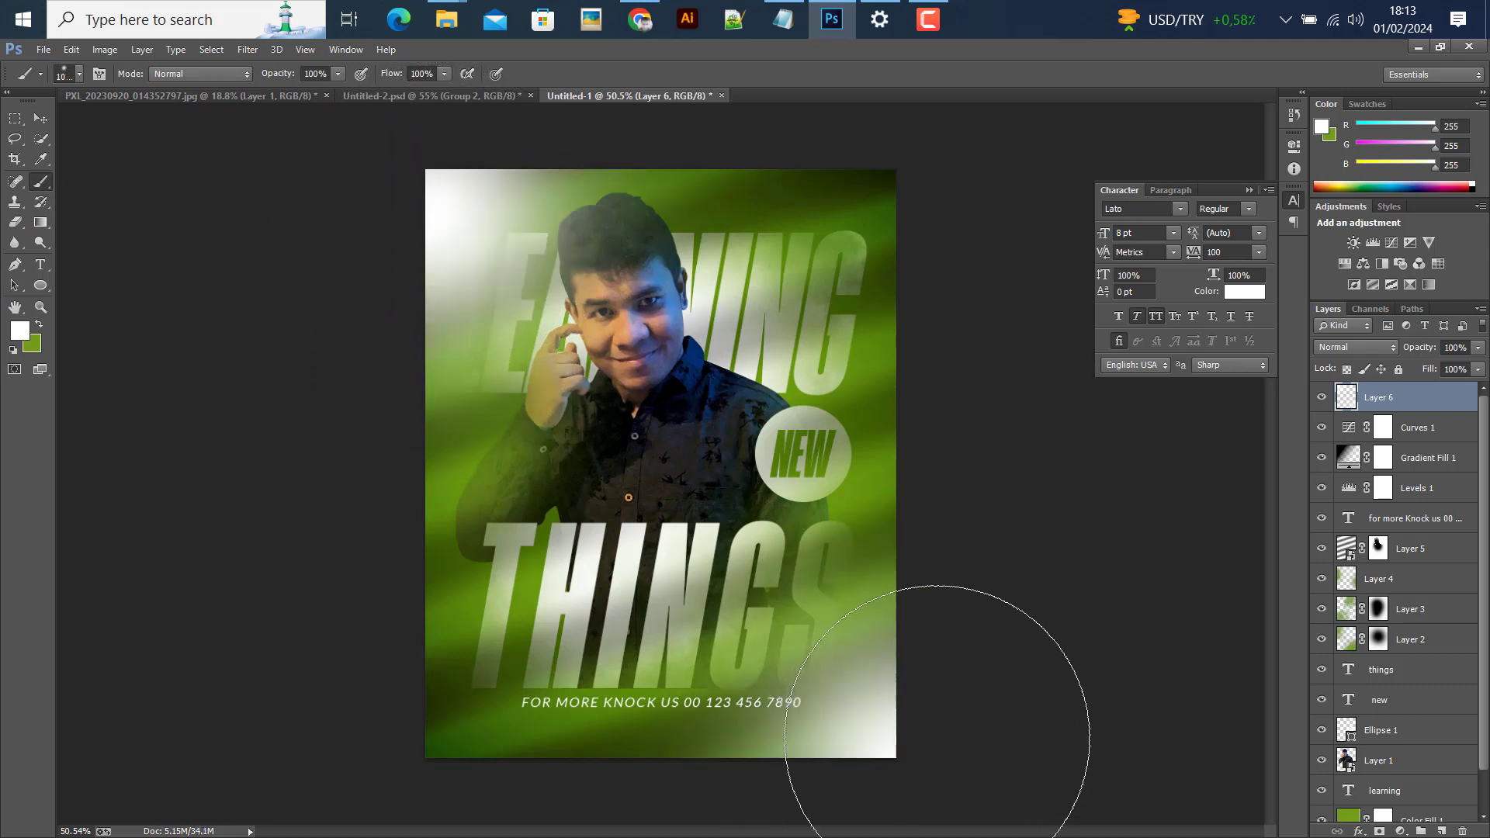
pyautogui.click(708, 433)
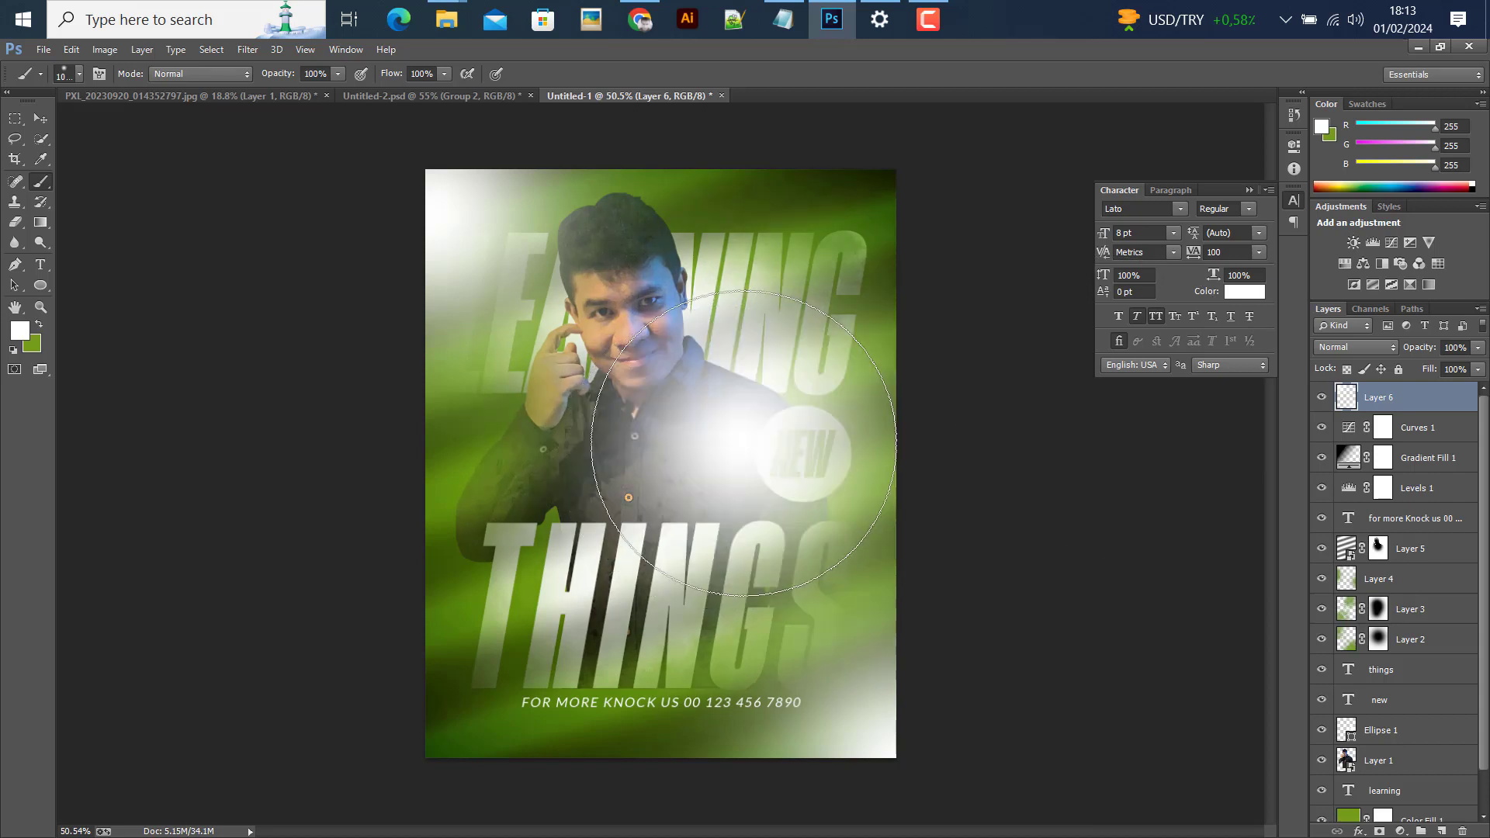
pyautogui.hotkey('ctrl', 'z')
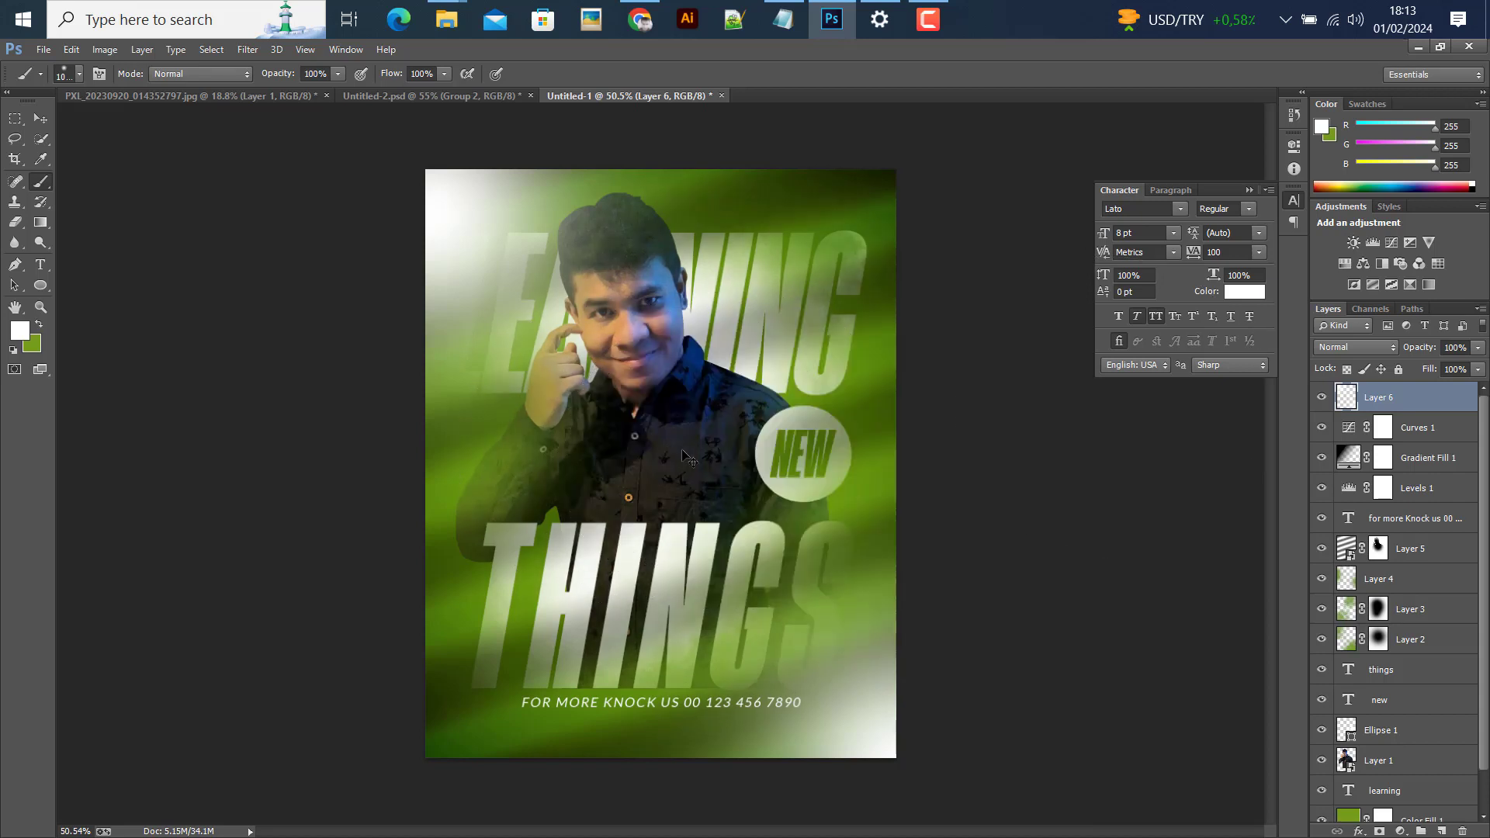
# - Set the white light layer's blend mode to Overlay and its fill to 56%, comparing the poster with and without it
pyautogui.click(1332, 347)
pyautogui.click(1338, 245)
pyautogui.click(40, 118)
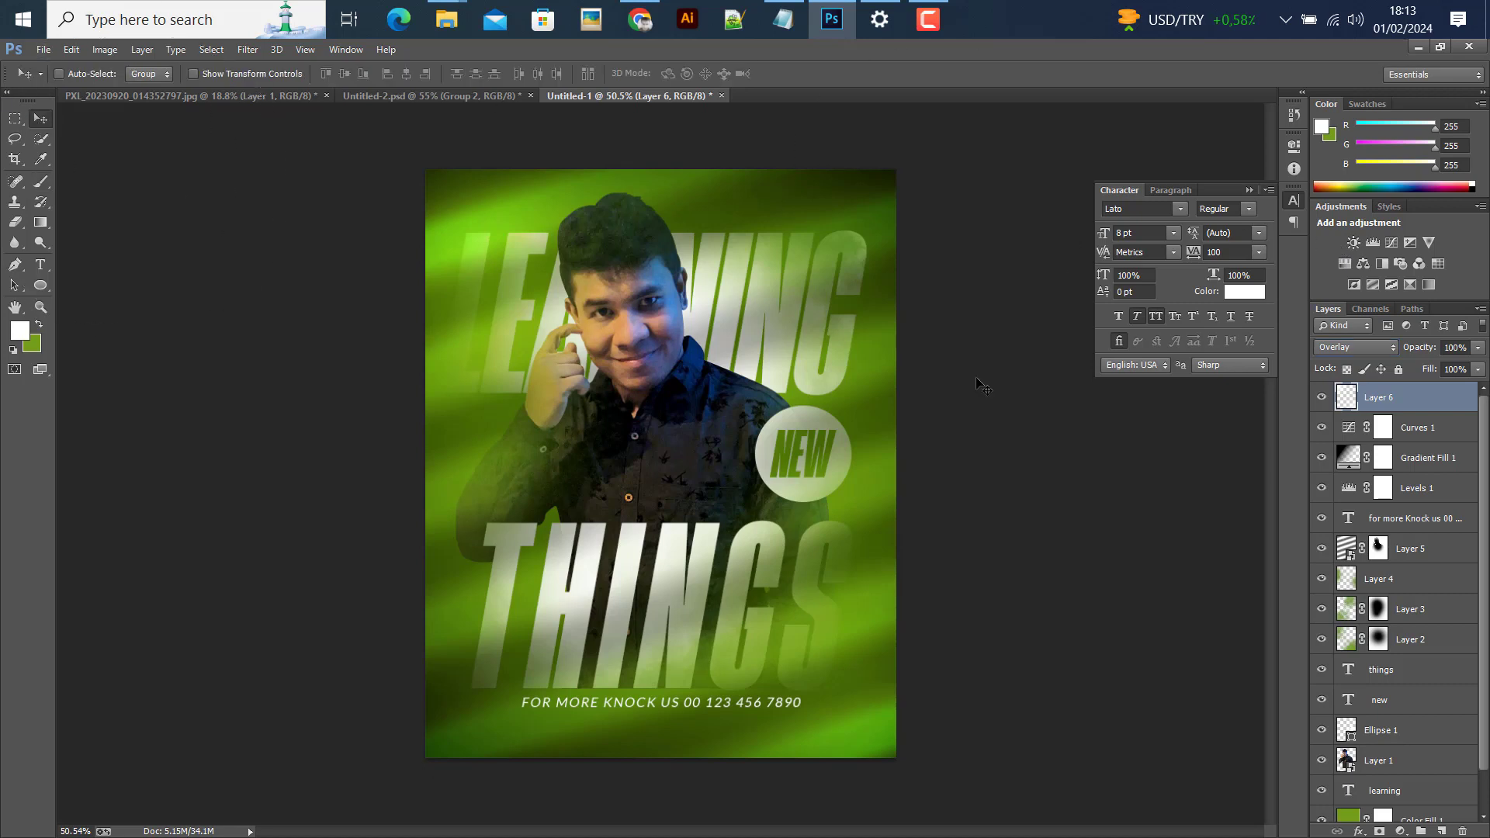
pyautogui.click(1320, 396)
pyautogui.click(1477, 370)
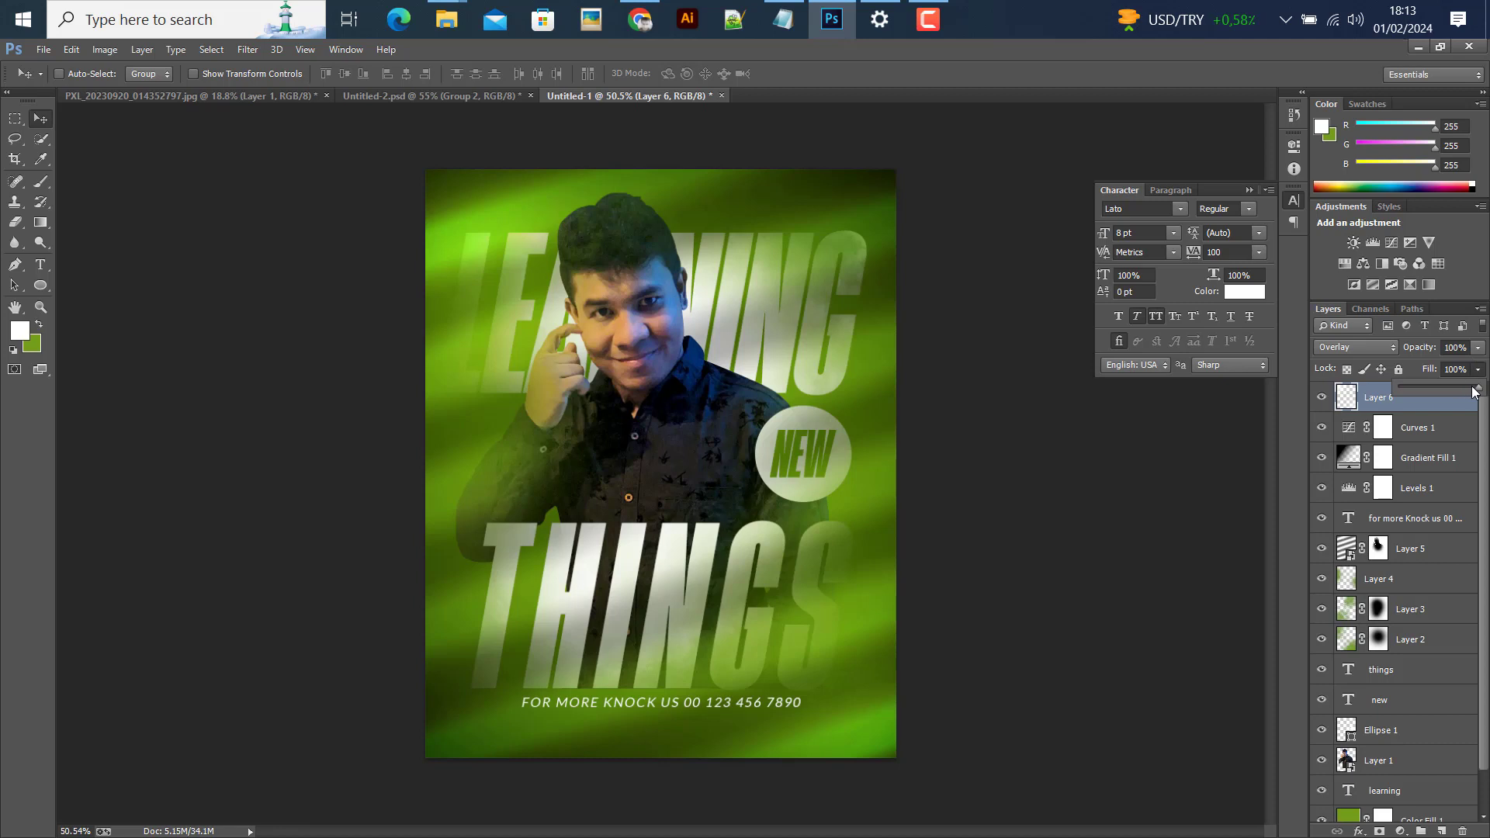
pyautogui.moveTo(1436, 385); pyautogui.dragTo(1433, 385)
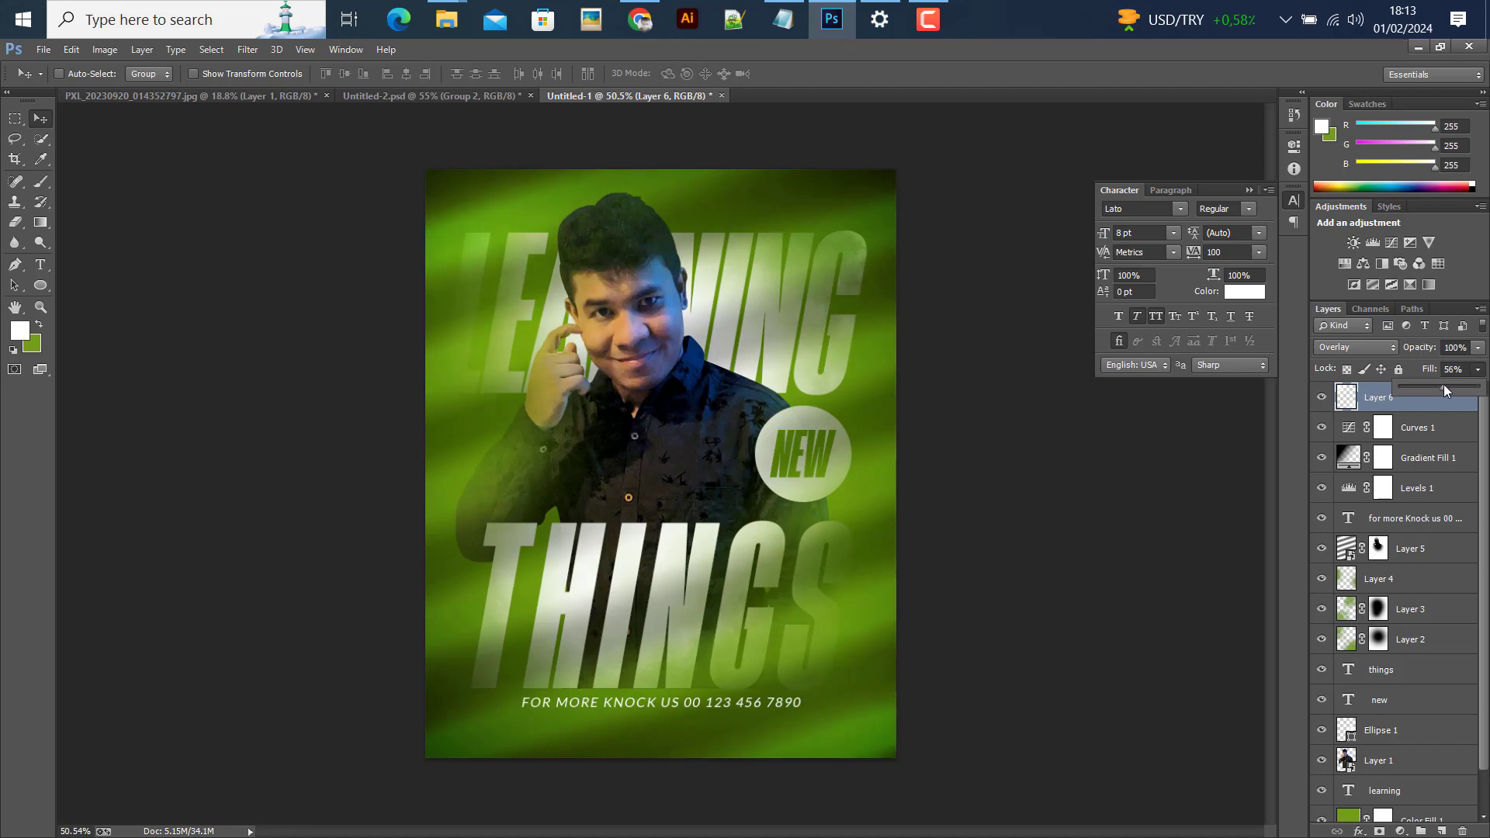
pyautogui.click(1322, 397)
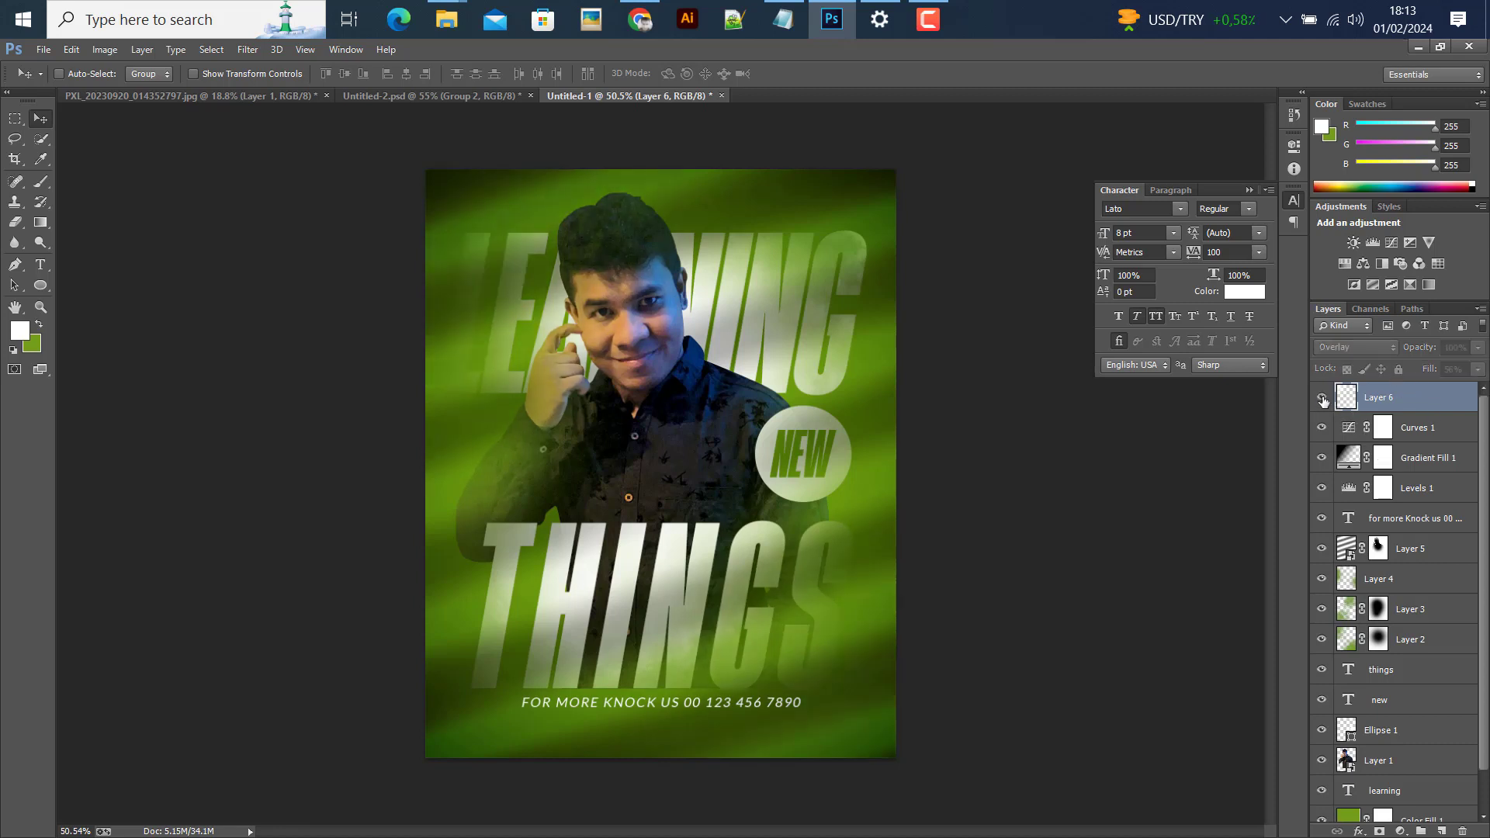
pyautogui.click(1322, 397)
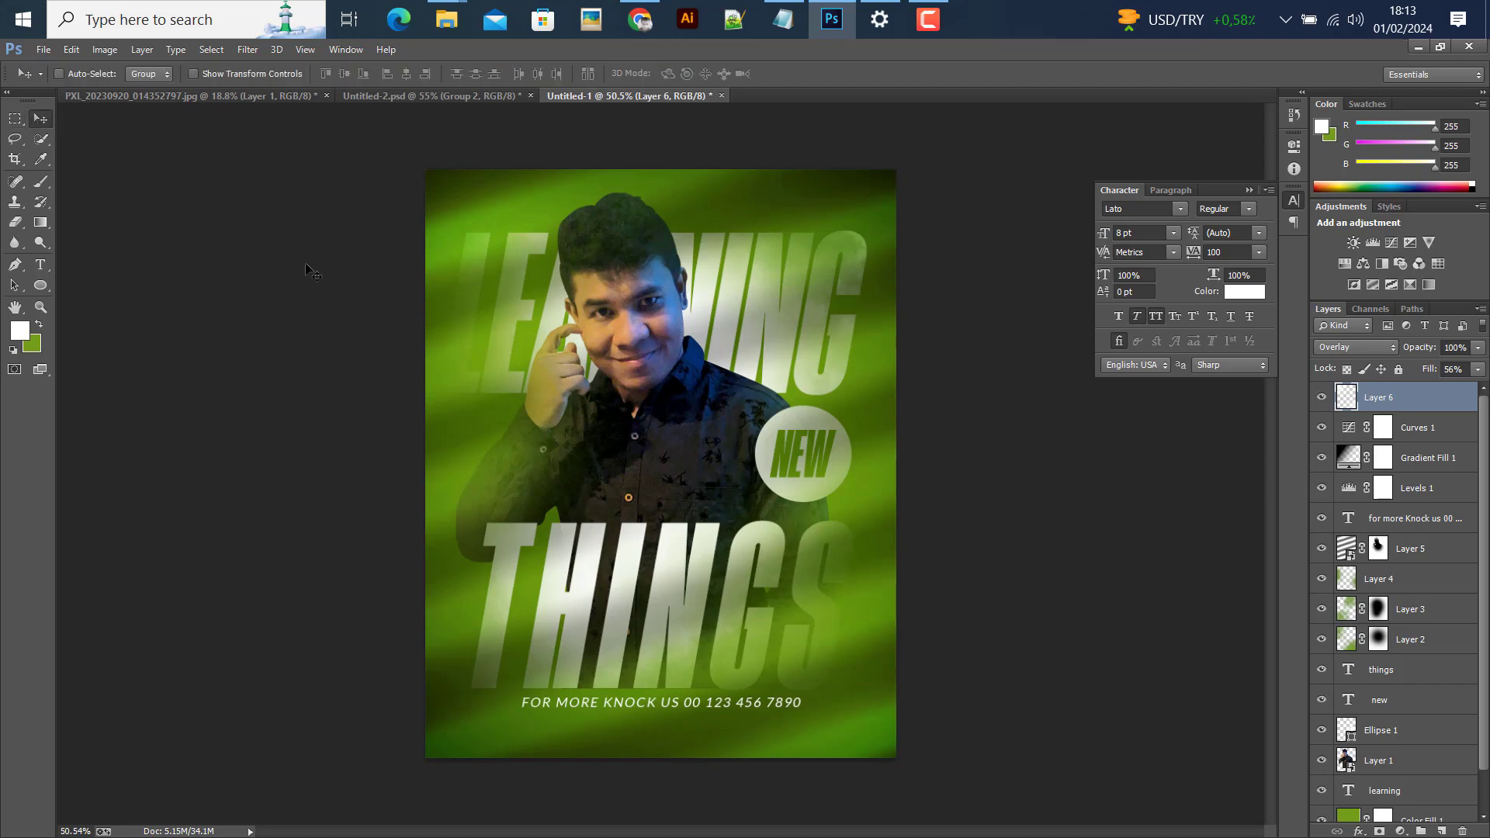
pyautogui.scroll(-4, 346, 329)
pyautogui.scroll(4, 593, 453)
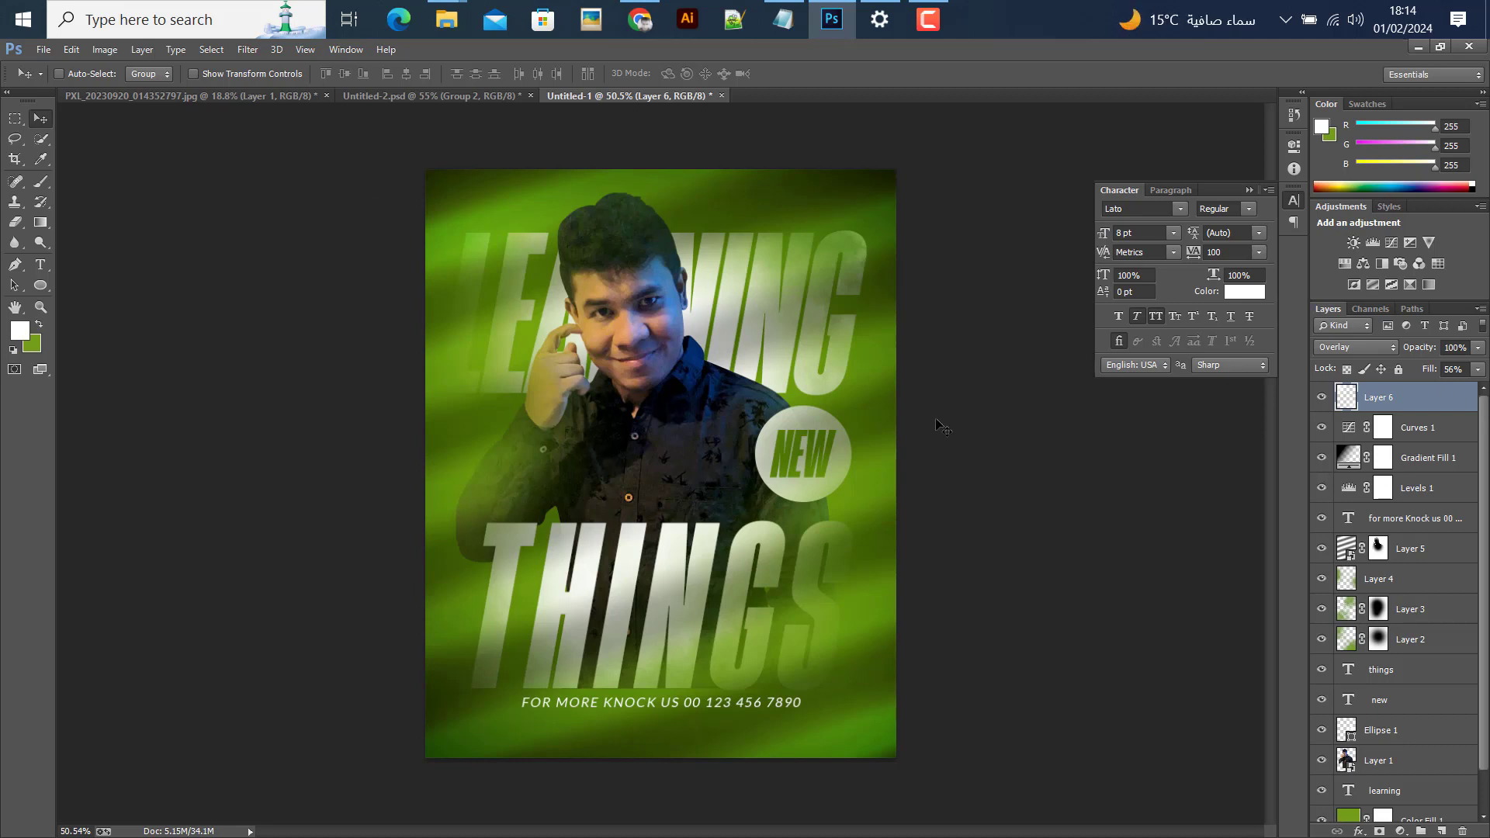
pyautogui.click(1322, 398)
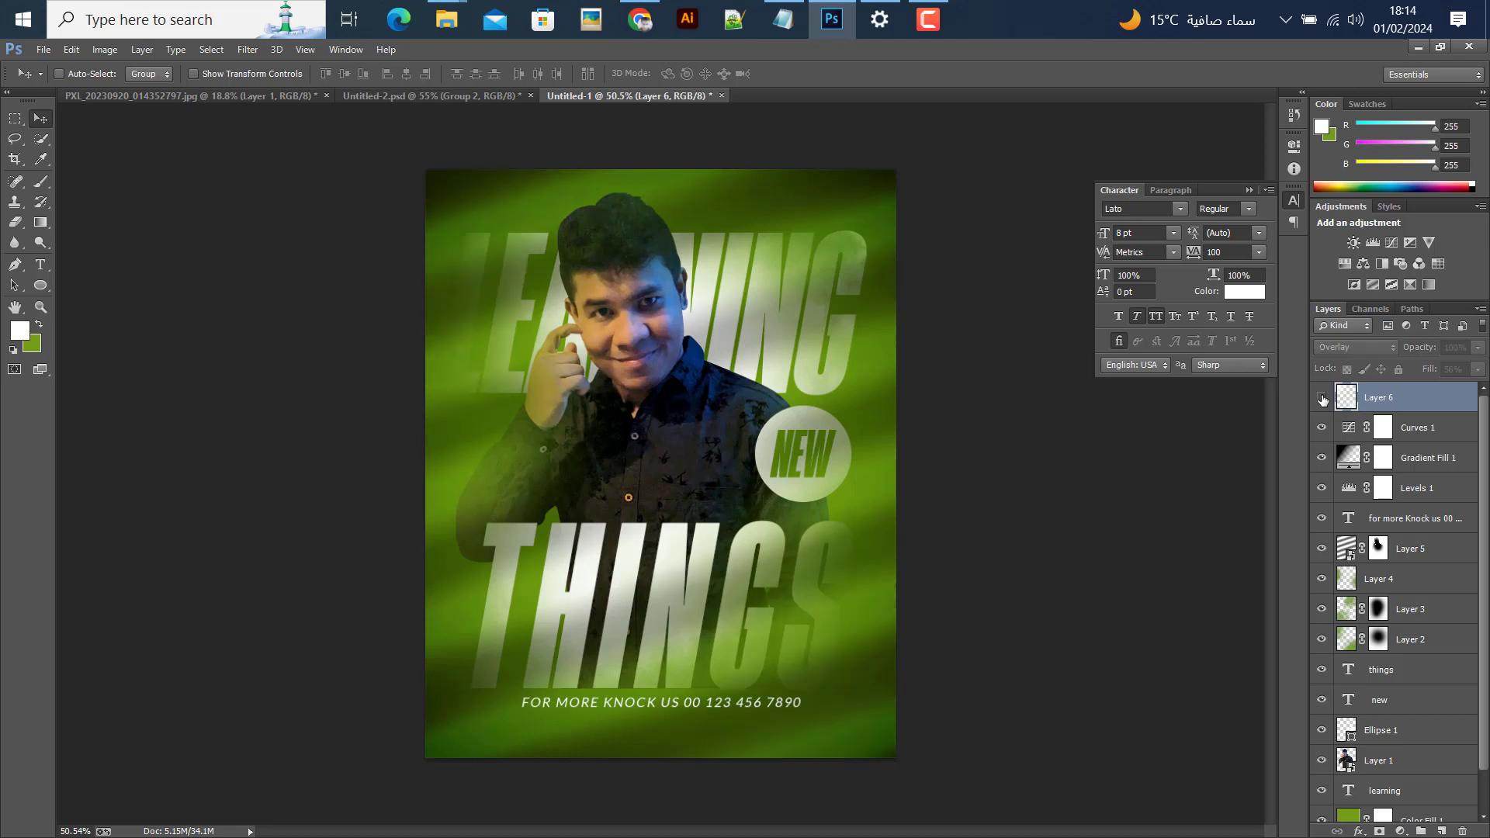
pyautogui.click(1323, 398)
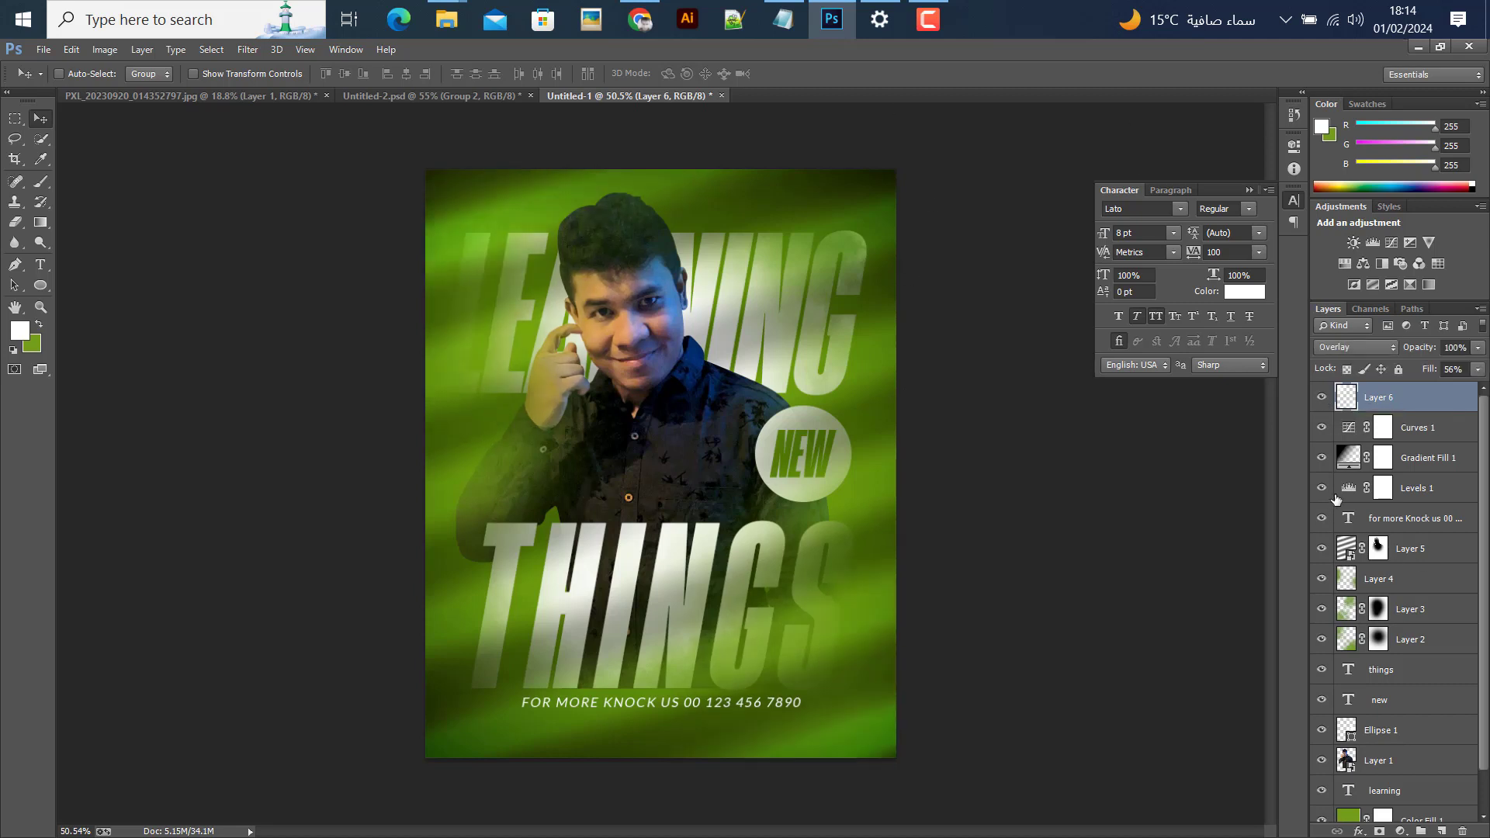
# - Add a new empty layer directly above the learning text layer, behind the portrait
pyautogui.scroll(-2, 1397, 747)
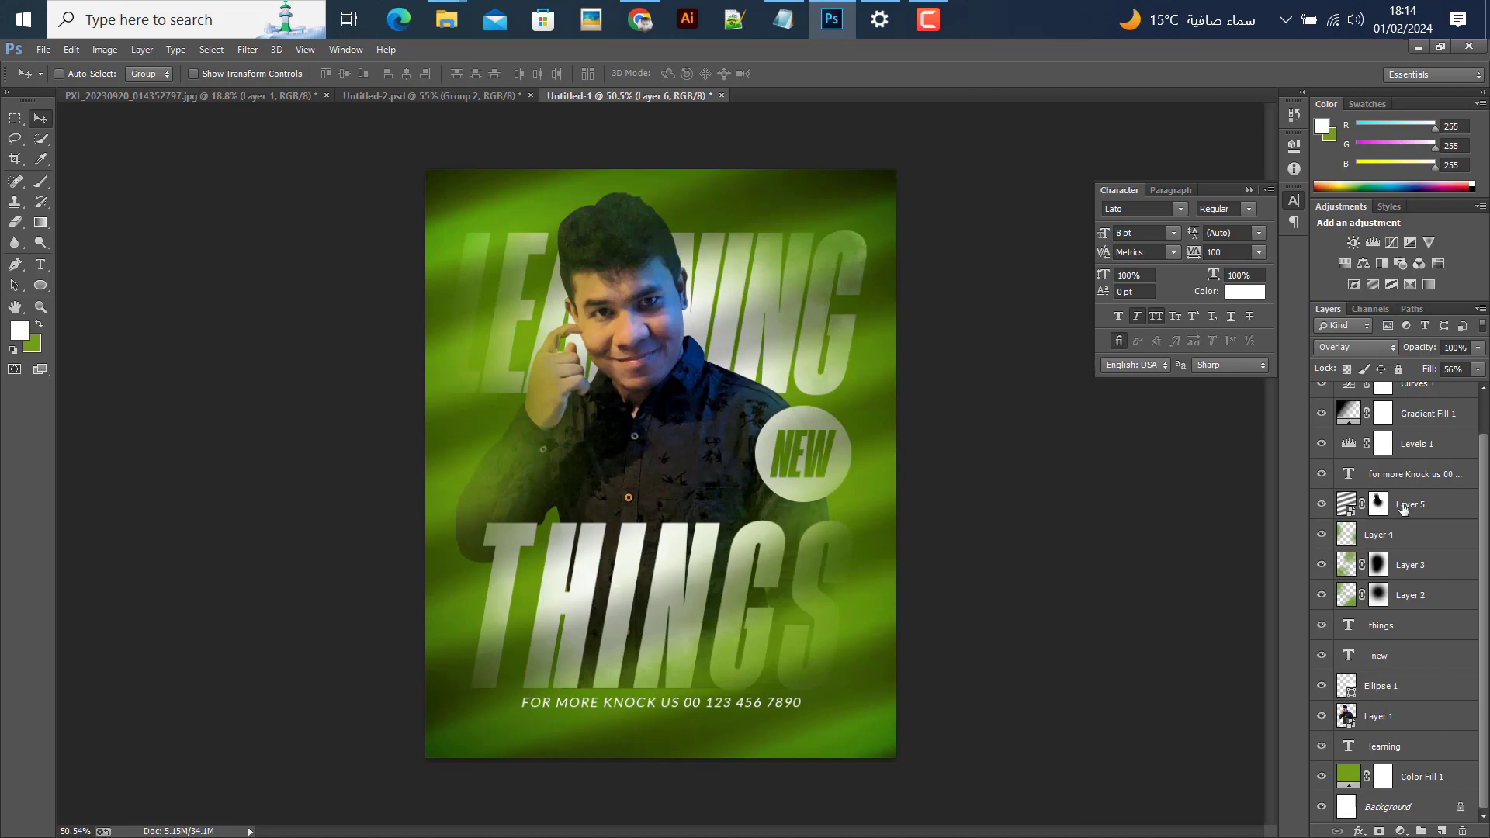
pyautogui.click(1419, 757)
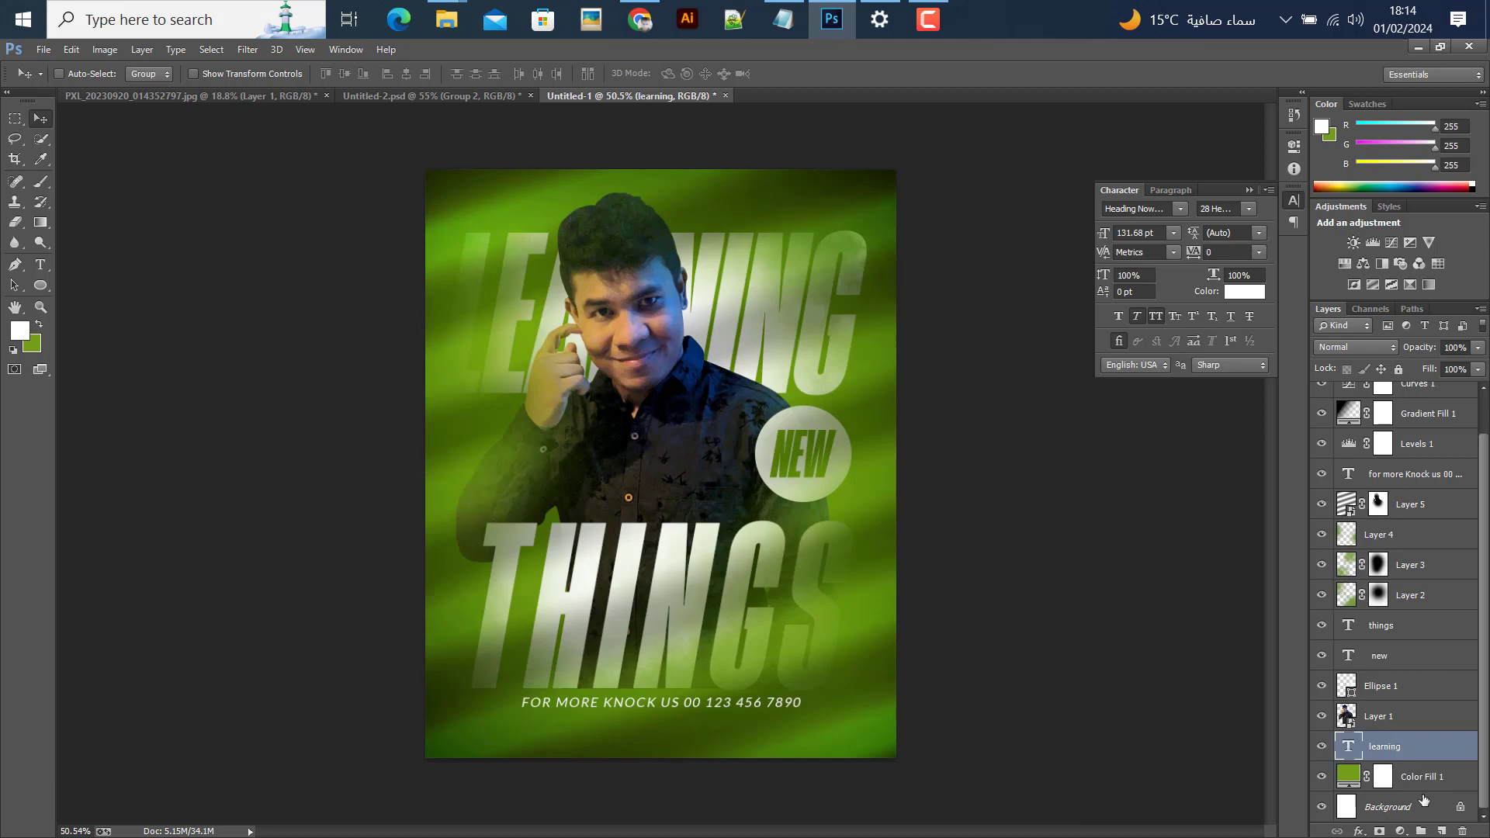
pyautogui.click(1438, 831)
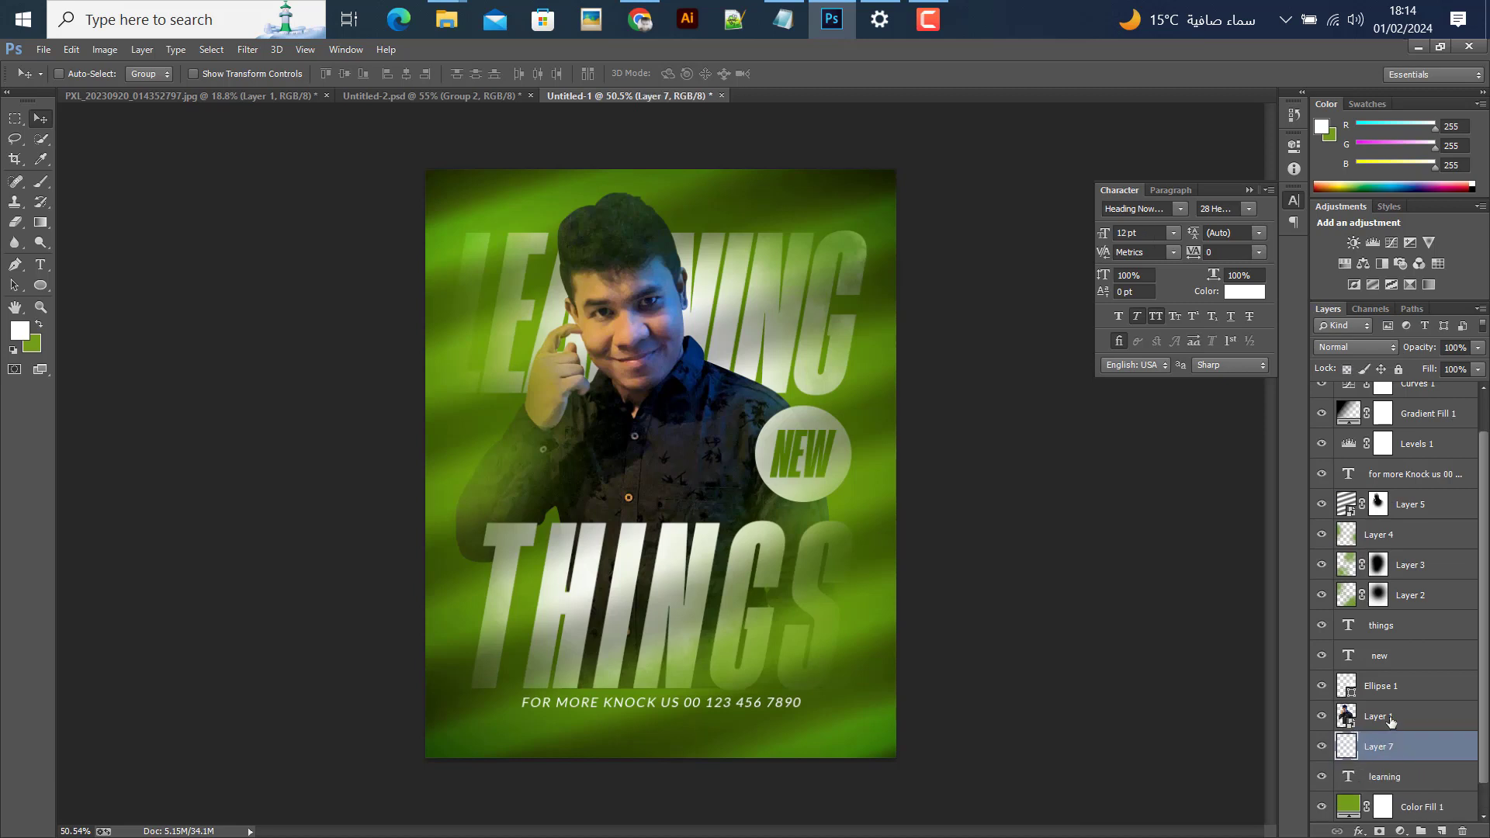
pyautogui.scroll(-1, 1391, 722)
# - Choose the 1002 px halftone dot brush, enlarge it and stamp white dots at the center of the poster behind the portrait
pyautogui.click(41, 180)
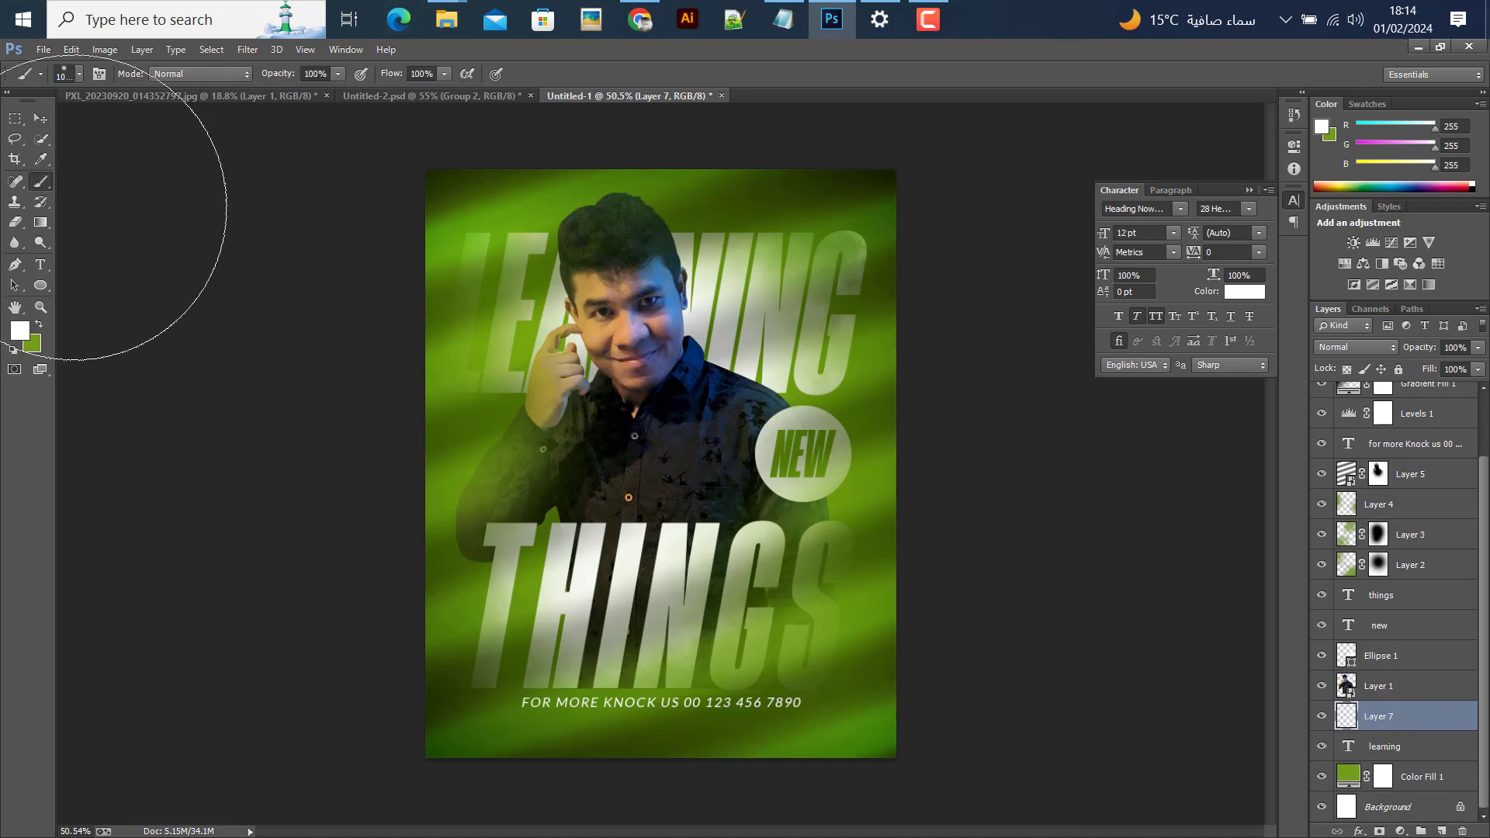
pyautogui.click(78, 74)
pyautogui.scroll(-4, 121, 261)
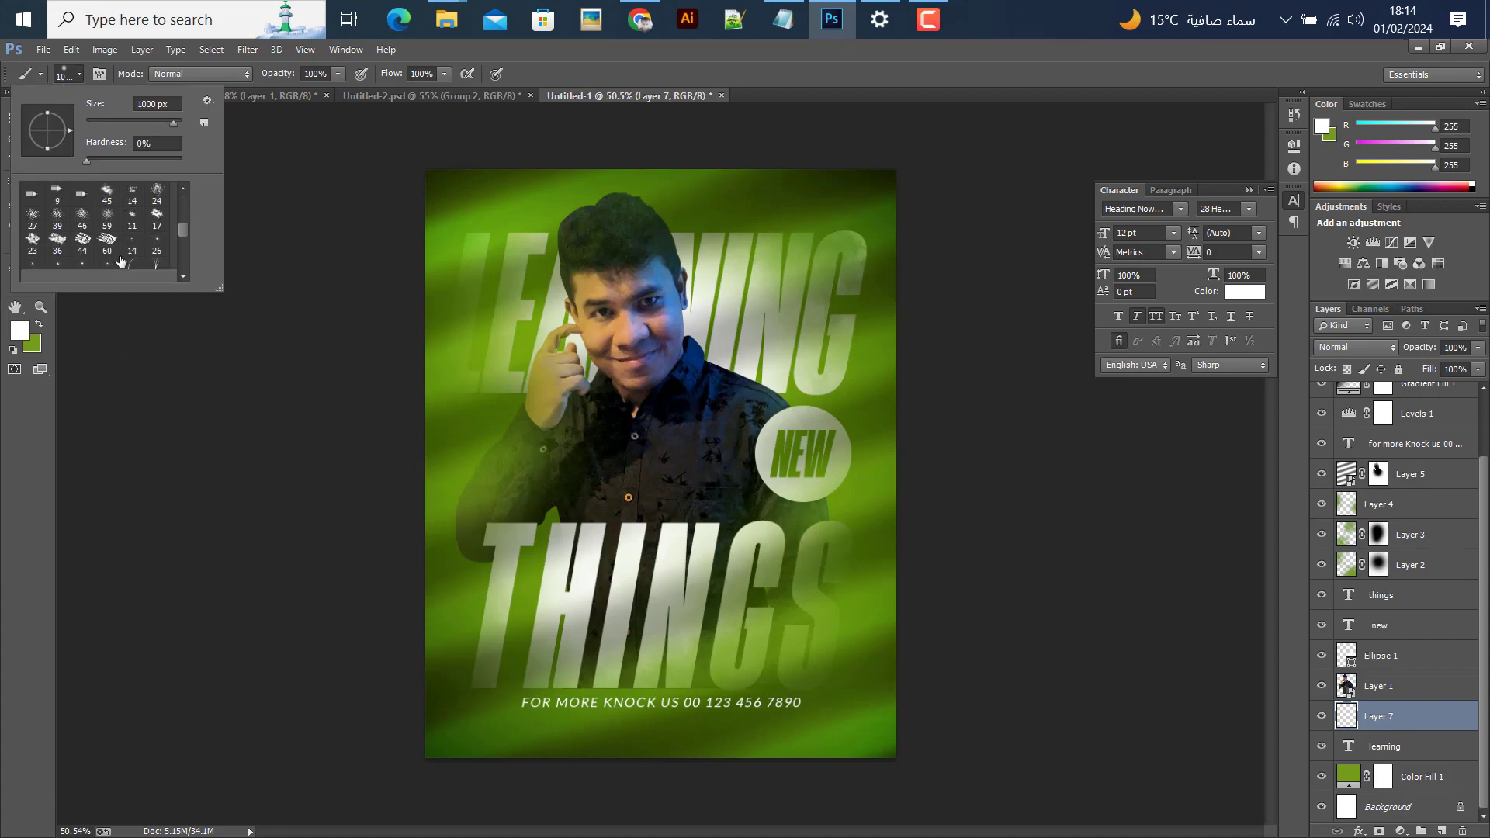
pyautogui.scroll(-5, 120, 261)
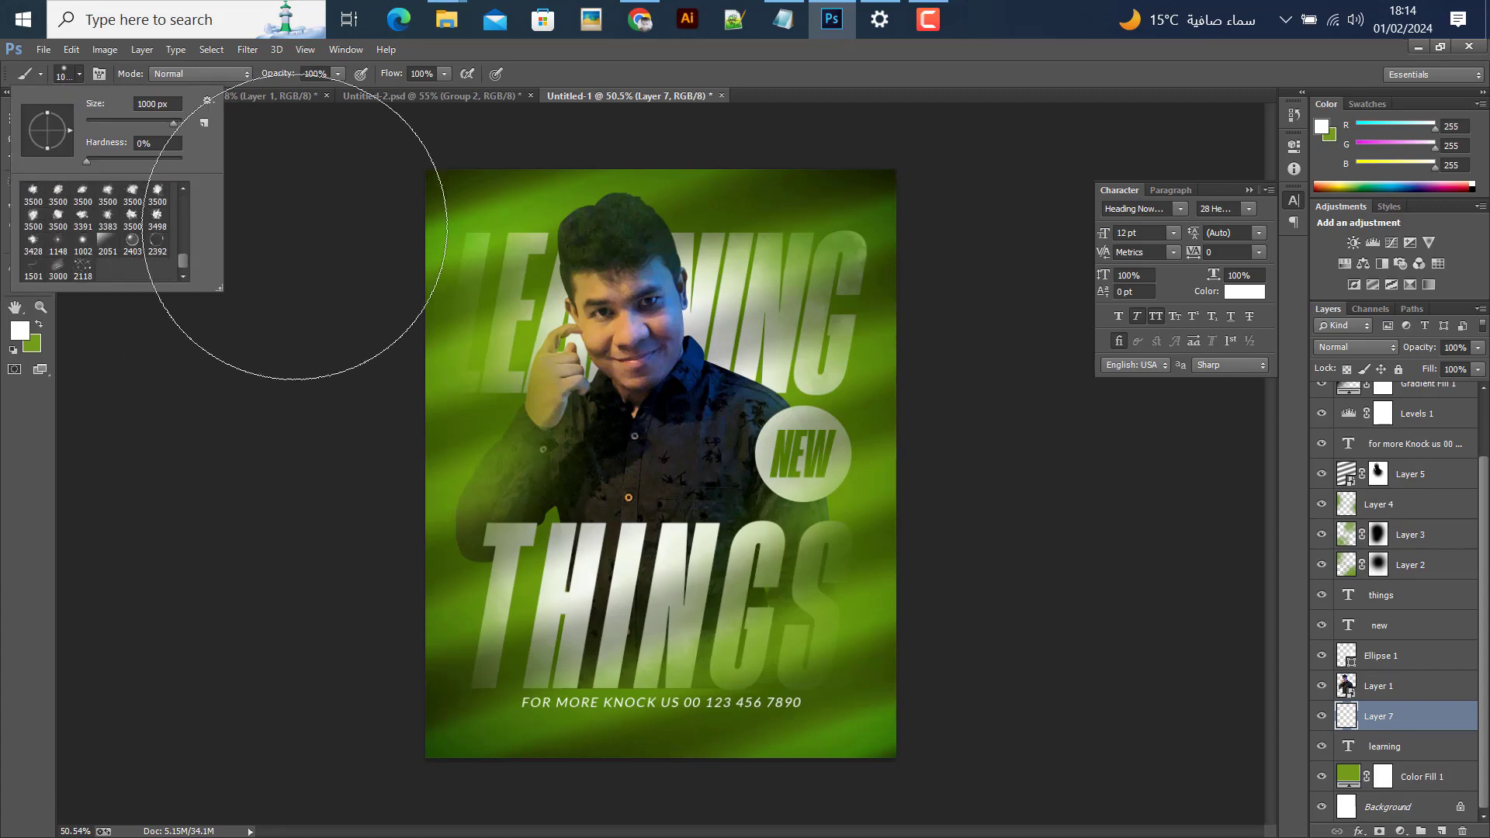
pyautogui.click(83, 241)
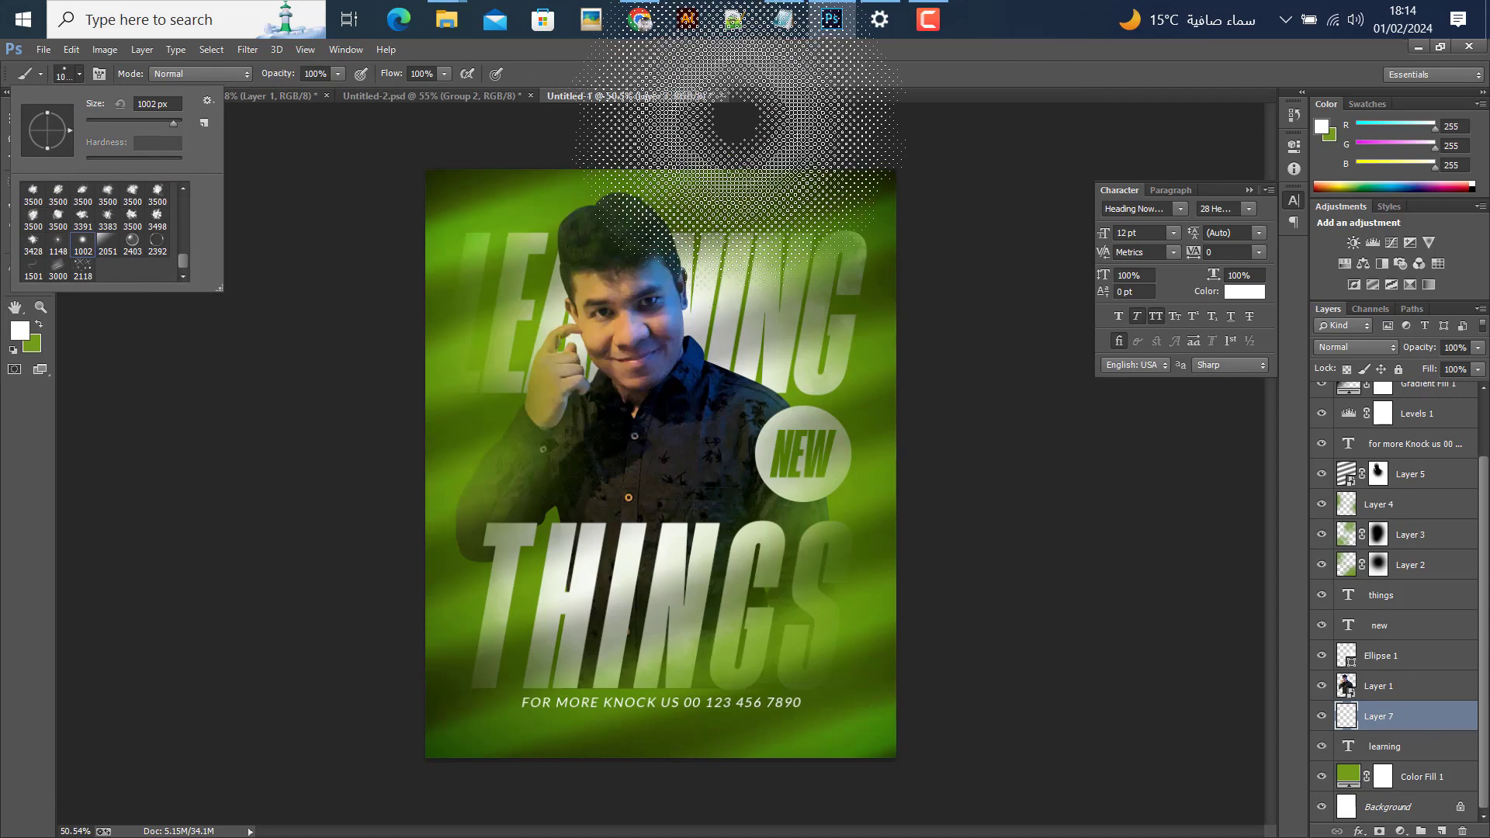
pyautogui.click(683, 59)
pyautogui.press(']')
pyautogui.press(']')
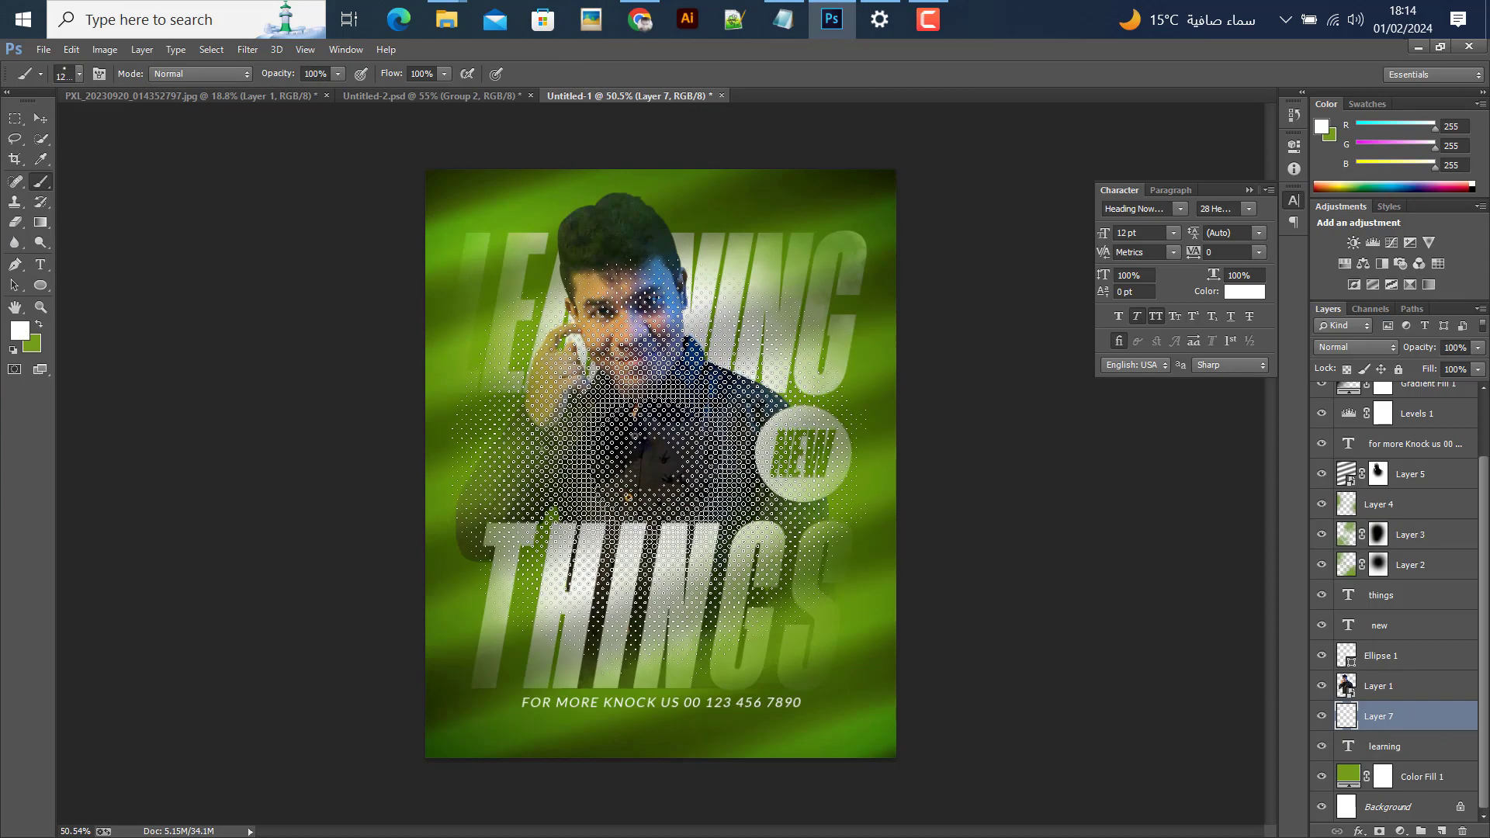
pyautogui.click(657, 454)
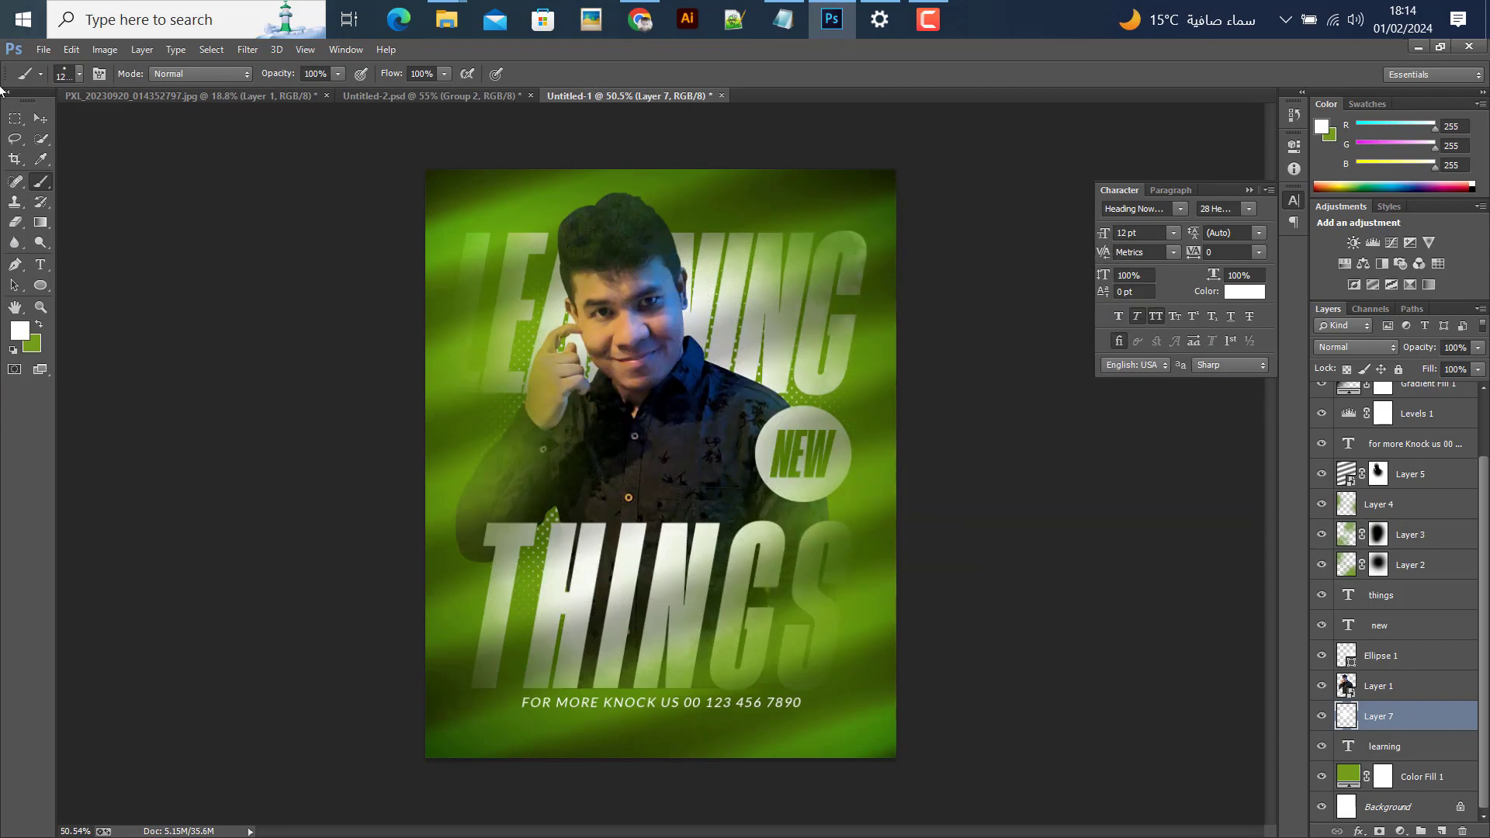
# - Apply a Gaussian Blur with a 1.7 pixel radius to the halftone dot layer
pyautogui.click(40, 118)
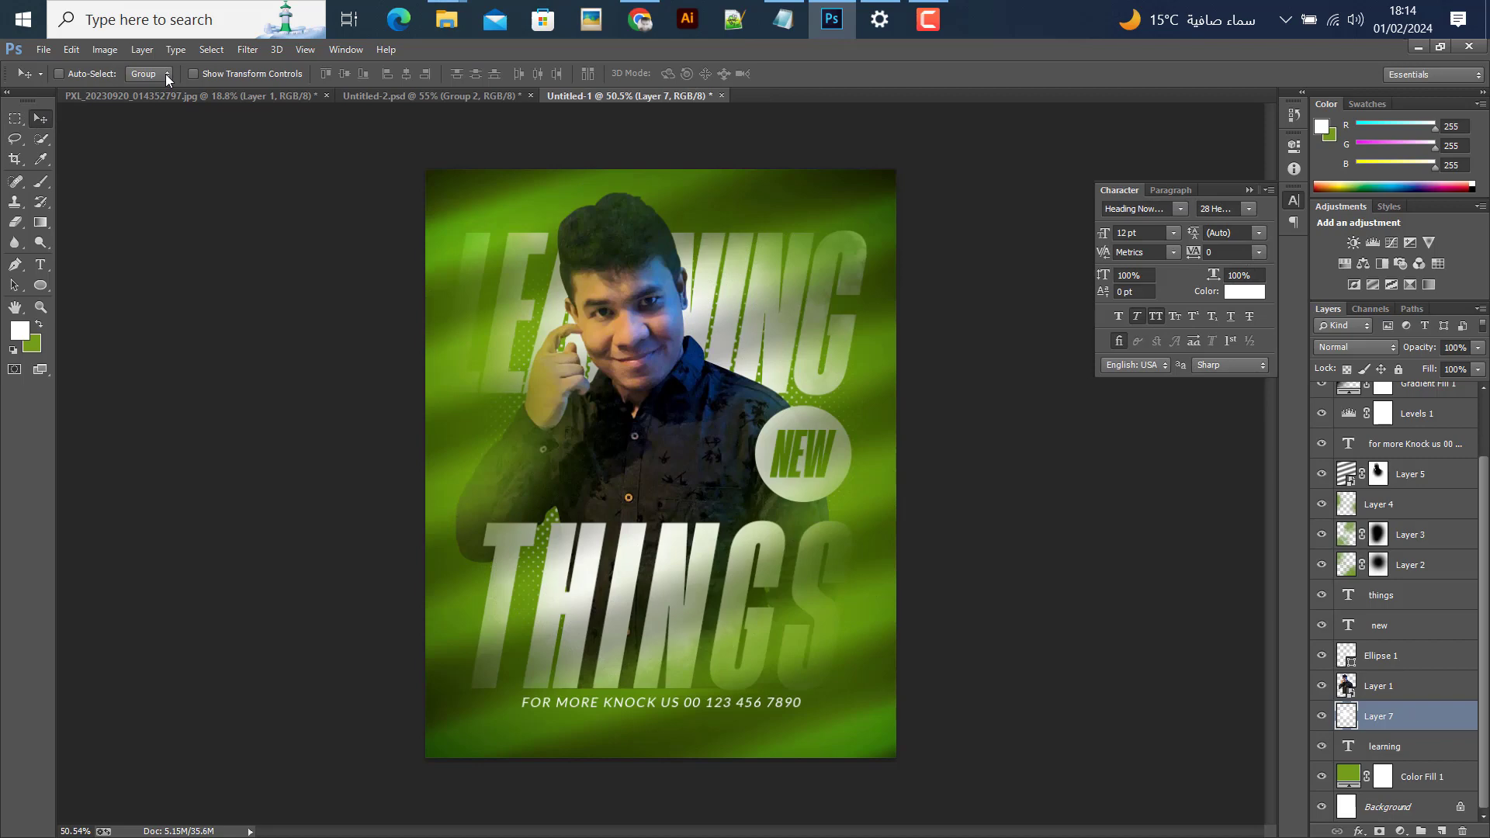
pyautogui.click(245, 49)
pyautogui.moveTo(286, 280)
pyautogui.click(574, 406)
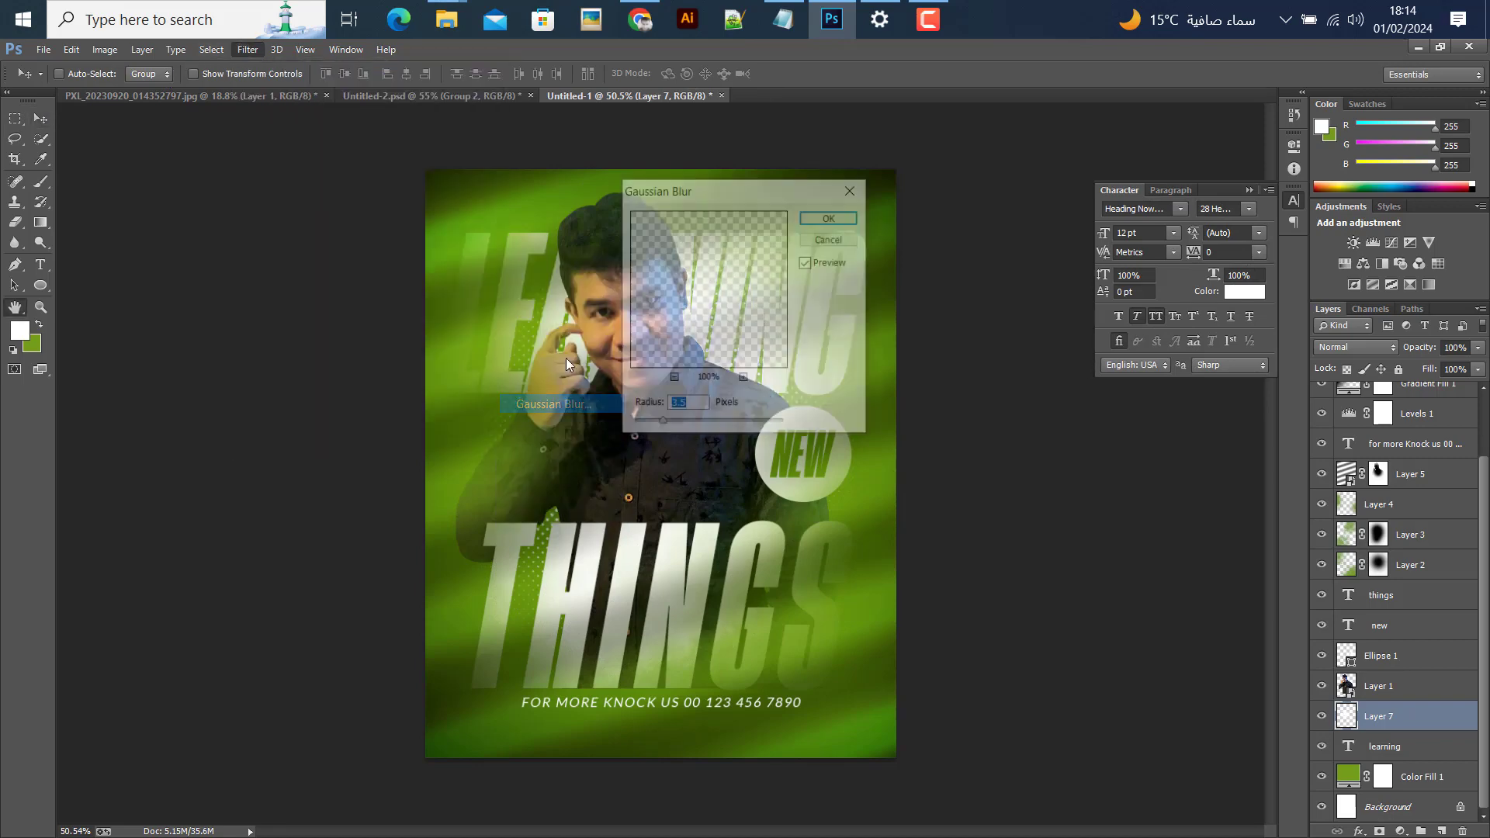
pyautogui.moveTo(660, 428); pyautogui.dragTo(652, 427)
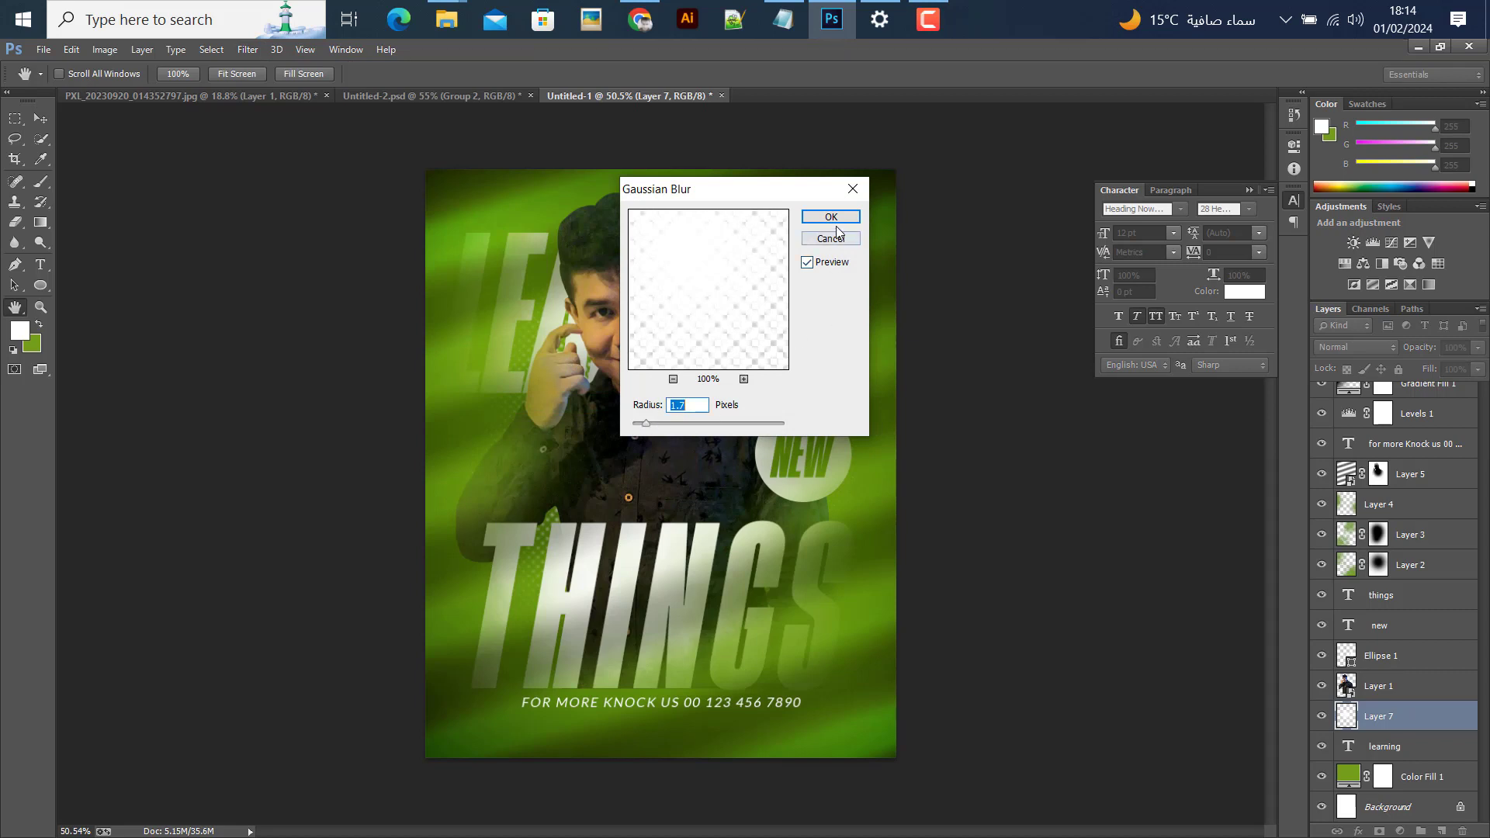
pyautogui.click(813, 222)
# - Shift the halftone dots slightly up and to the left and set their blend mode to Overlay
pyautogui.moveTo(544, 397); pyautogui.dragTo(515, 380)
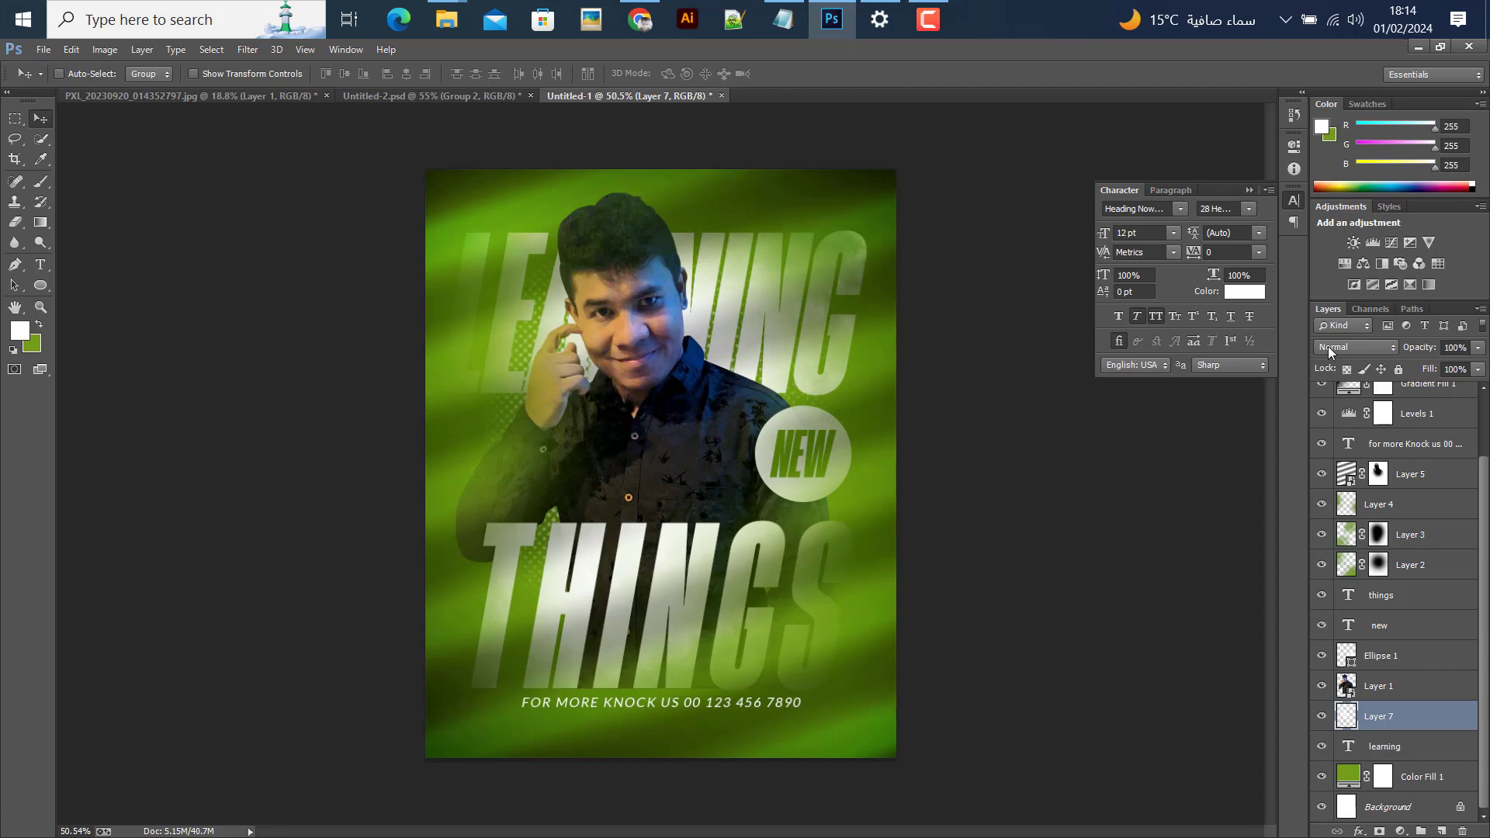
pyautogui.click(1329, 347)
pyautogui.click(1339, 236)
# - Add another layer above the blurred halftone and stamp white halftone dots at the poster's lower-left and upper-right corners
pyautogui.scroll(-1, 615, 485)
pyautogui.click(1441, 832)
pyautogui.click(41, 181)
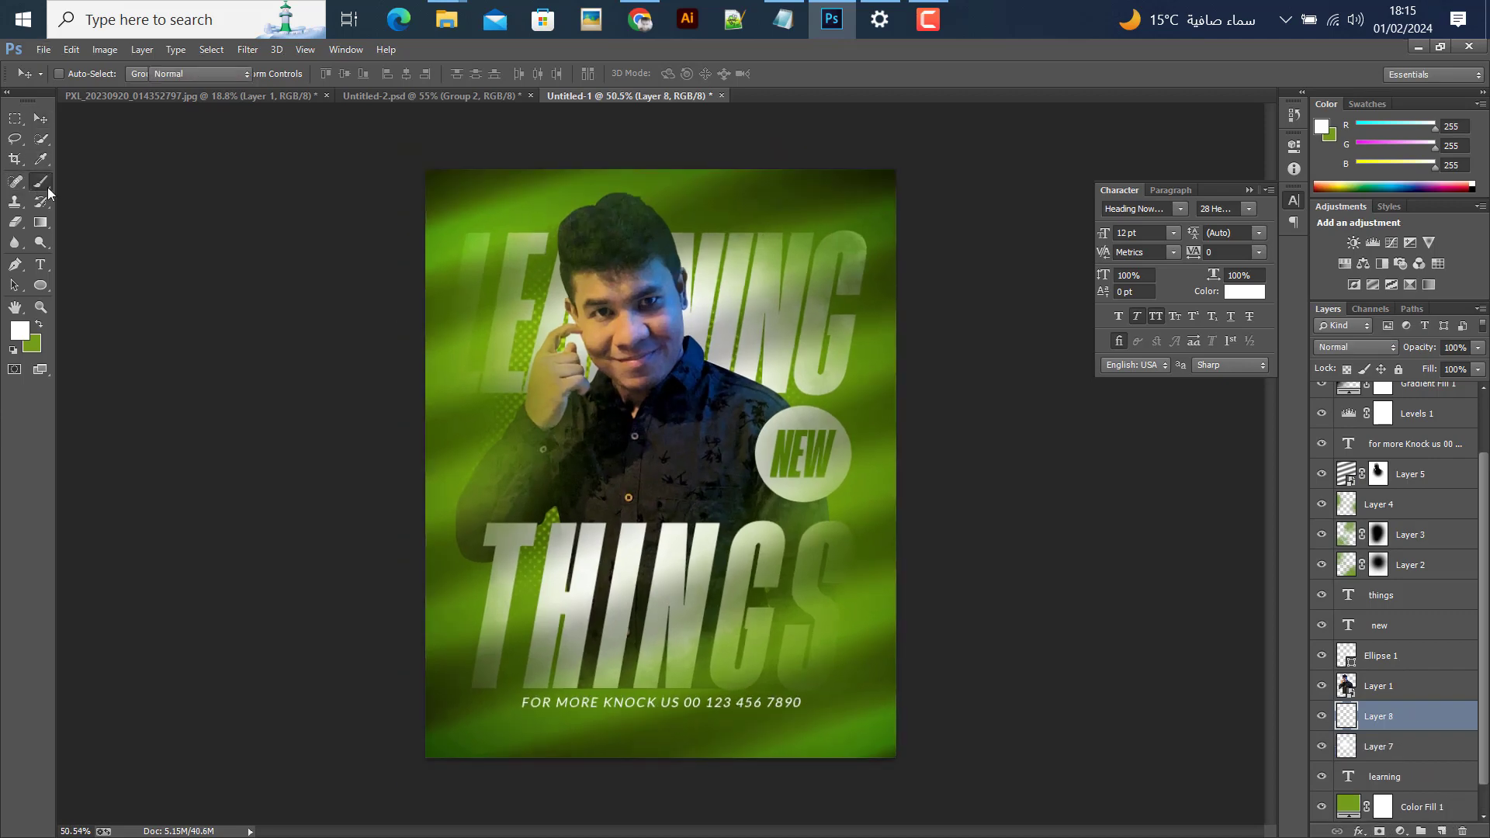
pyautogui.scroll(-3, 349, 343)
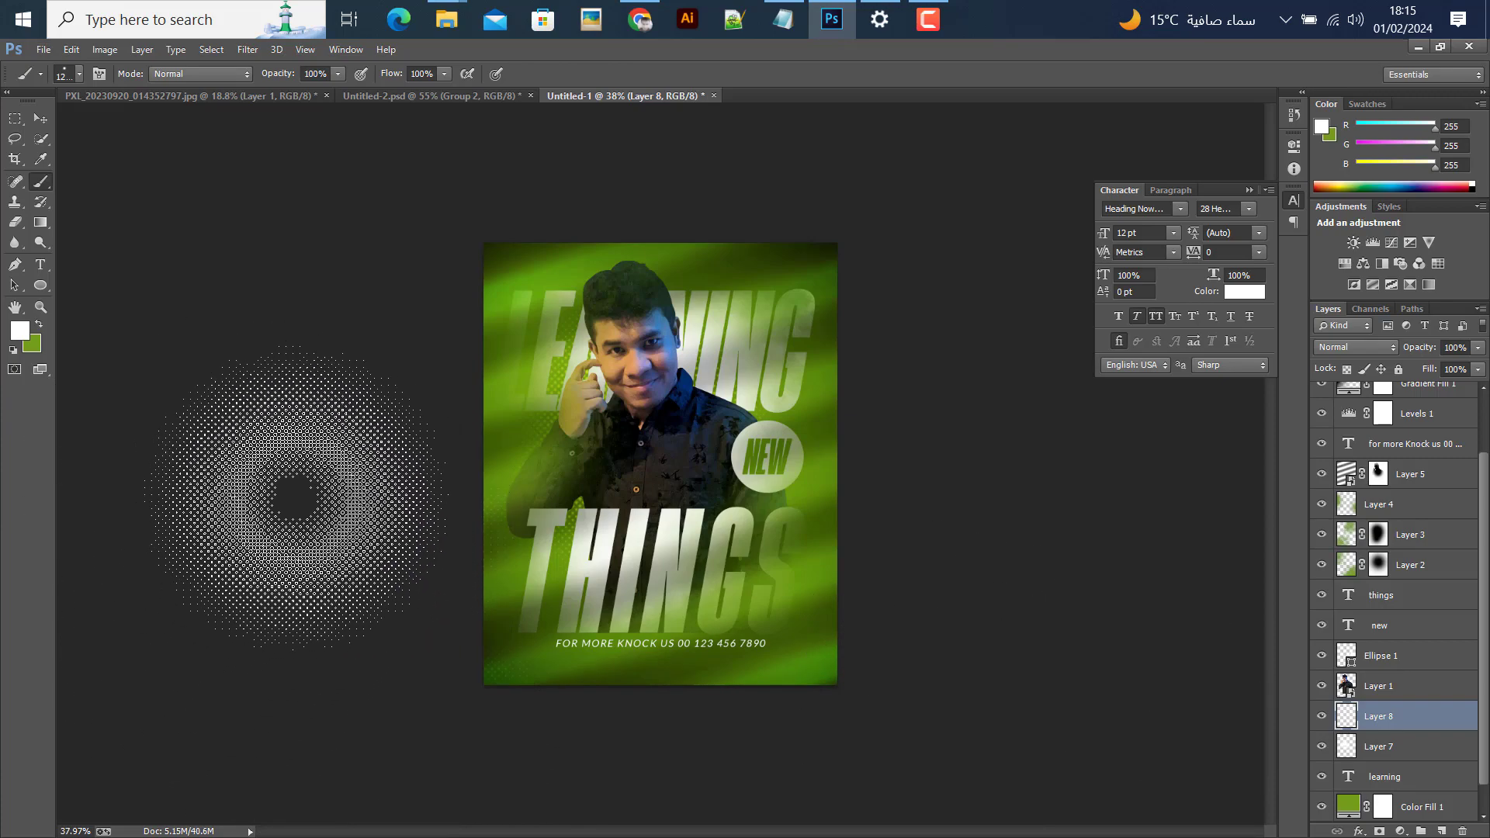
pyautogui.click(41, 119)
pyautogui.scroll(1, 523, 570)
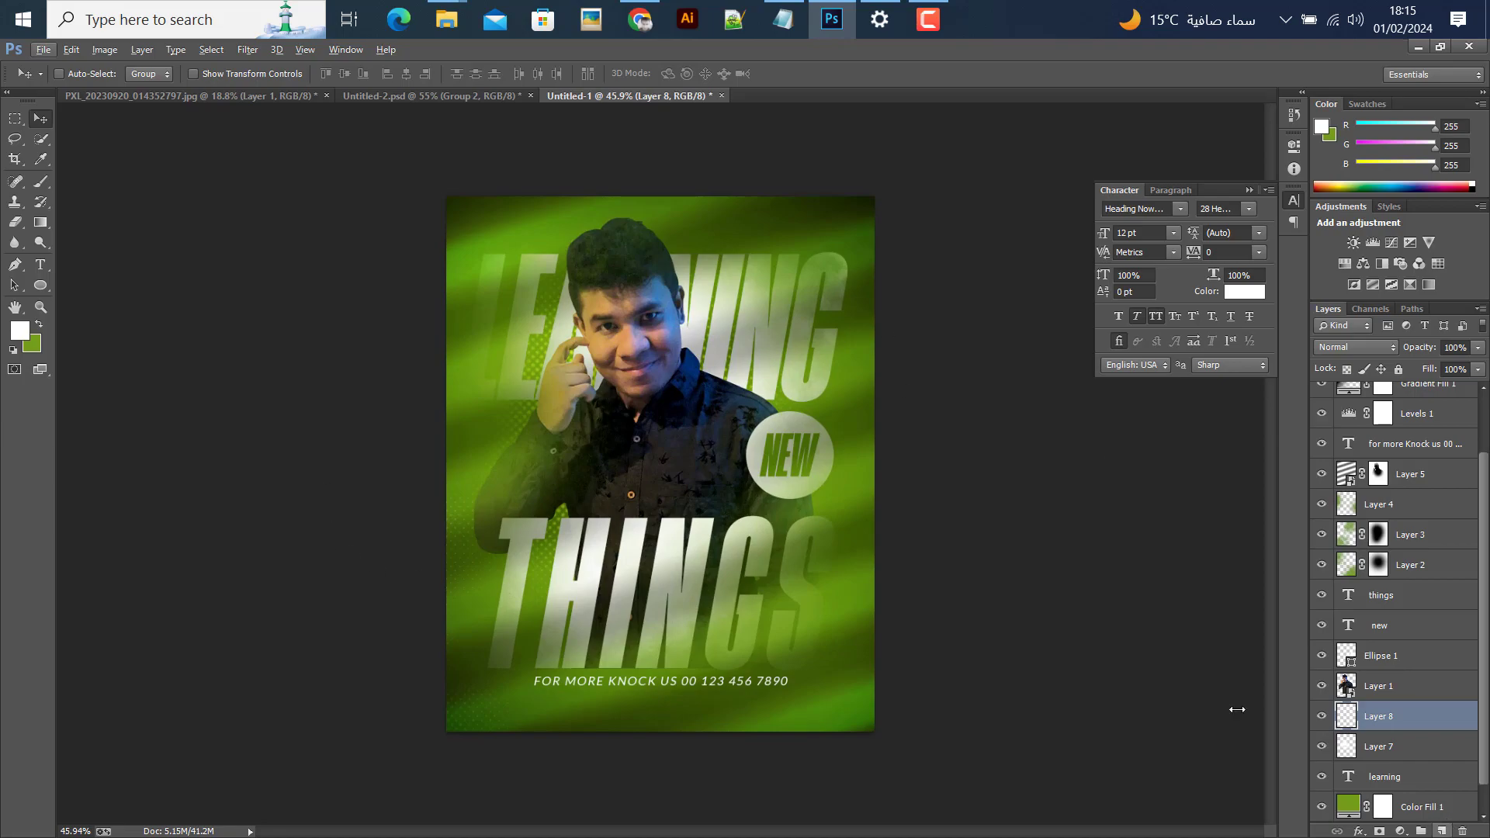
pyautogui.press('b')
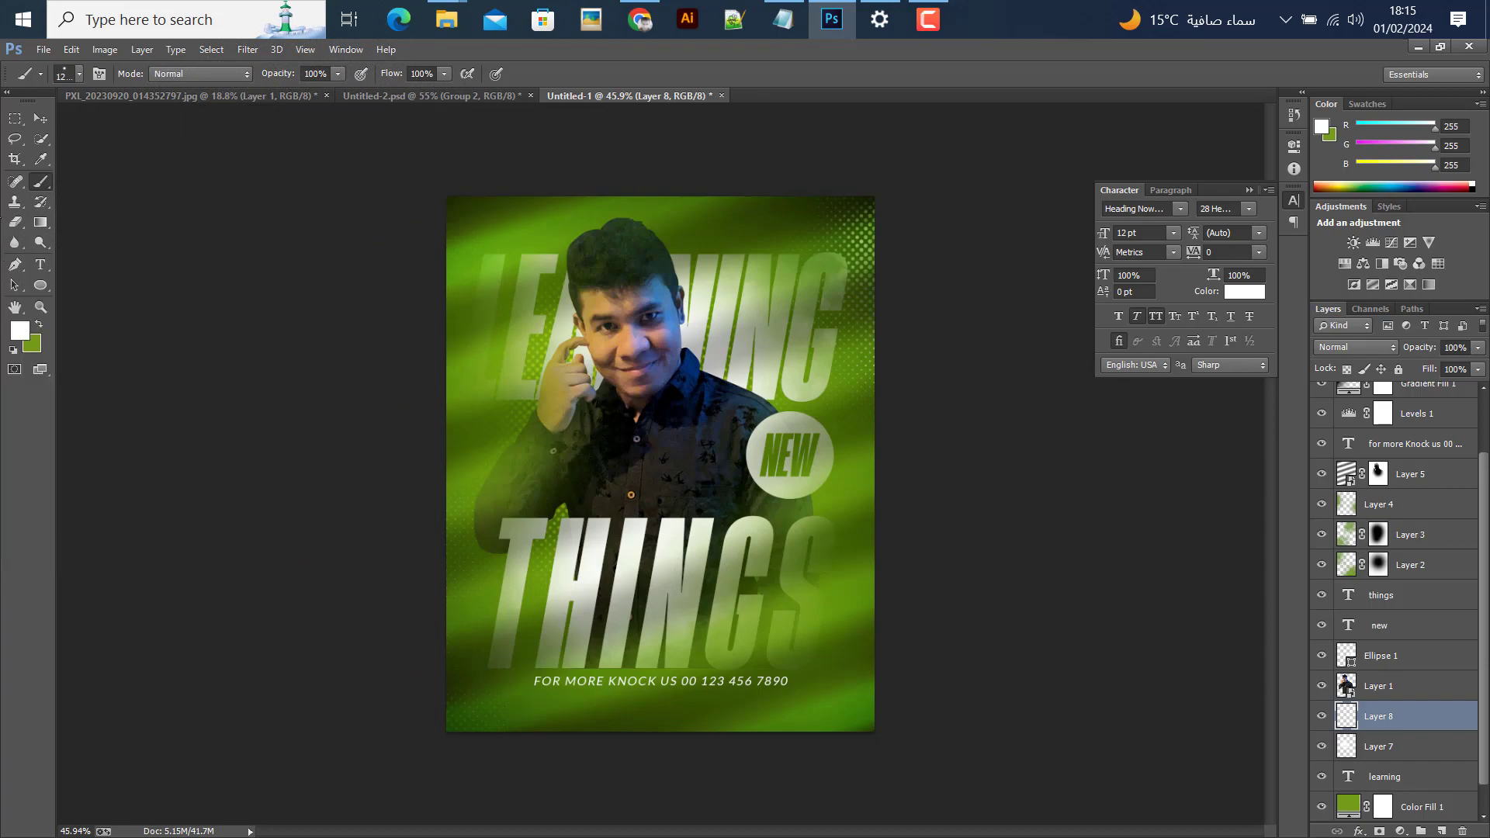
pyautogui.press('v')
pyautogui.scroll(2, 493, 326)
pyautogui.scroll(1, 490, 318)
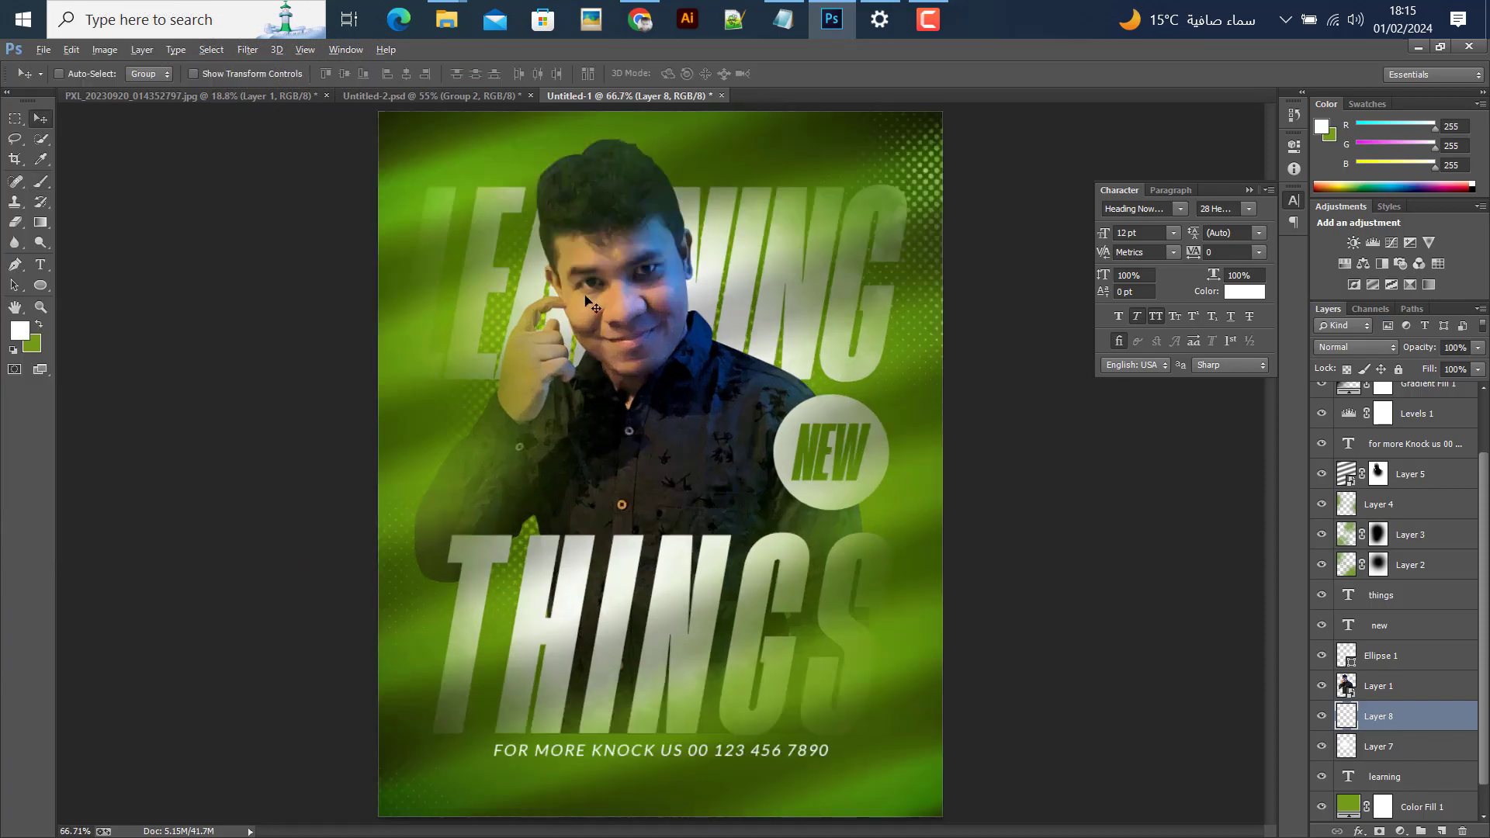
pyautogui.scroll(-3, 842, 490)
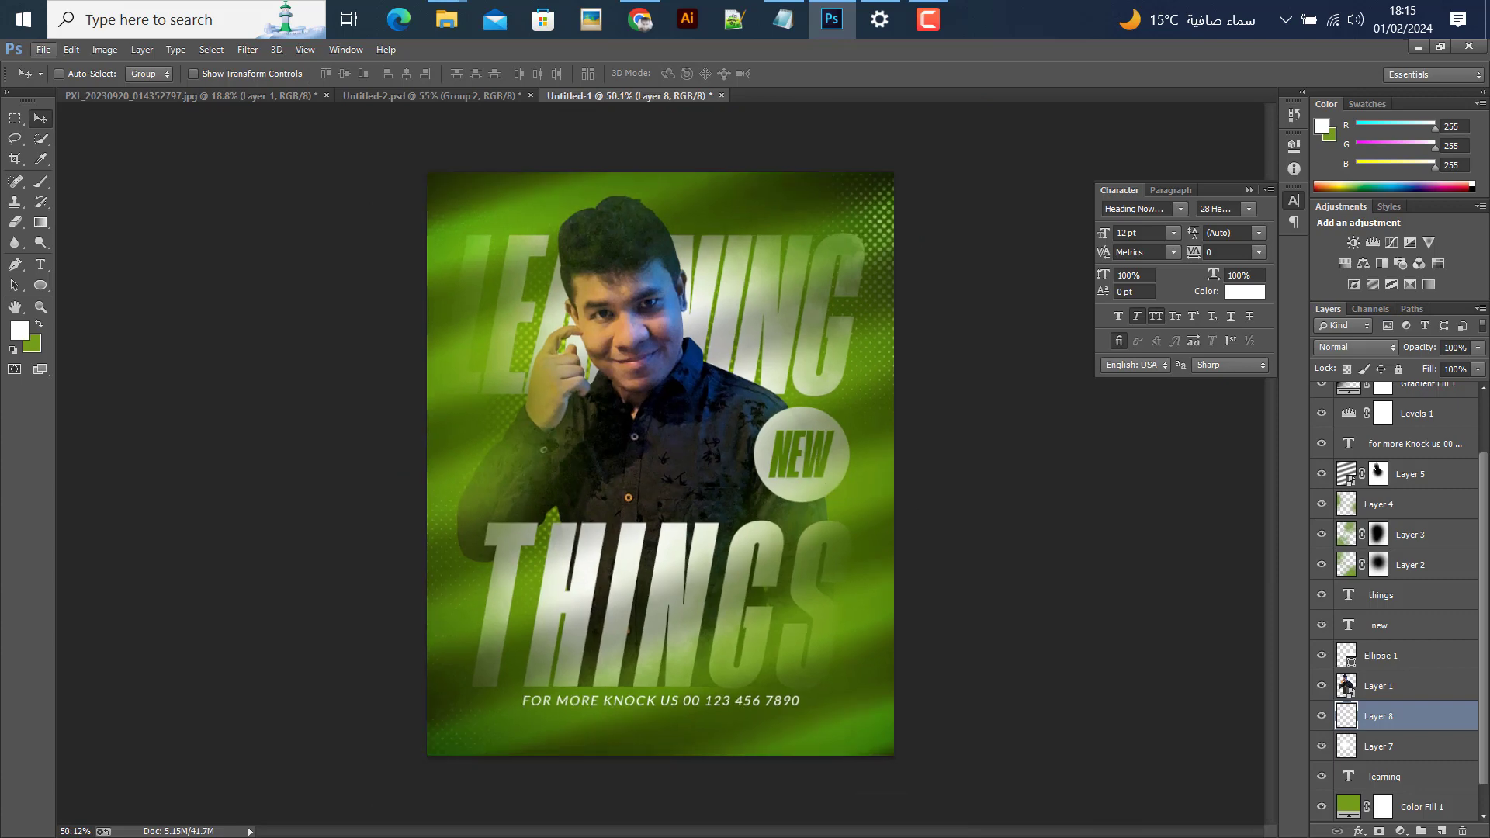
# - Add a Black & White adjustment layer above the portrait layer and clip it to the portrait
pyautogui.click(1429, 692)
pyautogui.click(1321, 686)
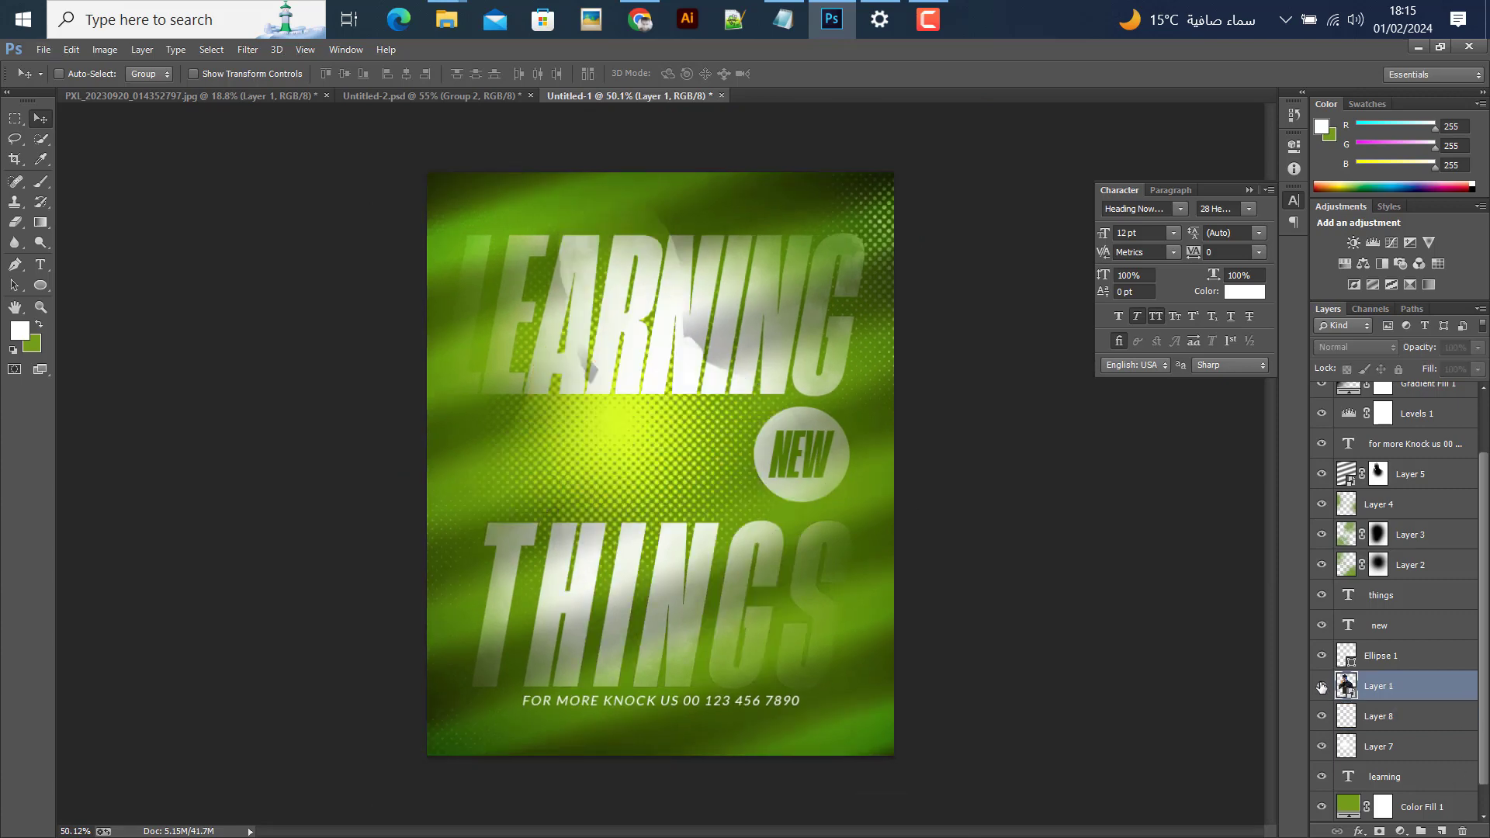
pyautogui.click(1321, 686)
pyautogui.click(1400, 830)
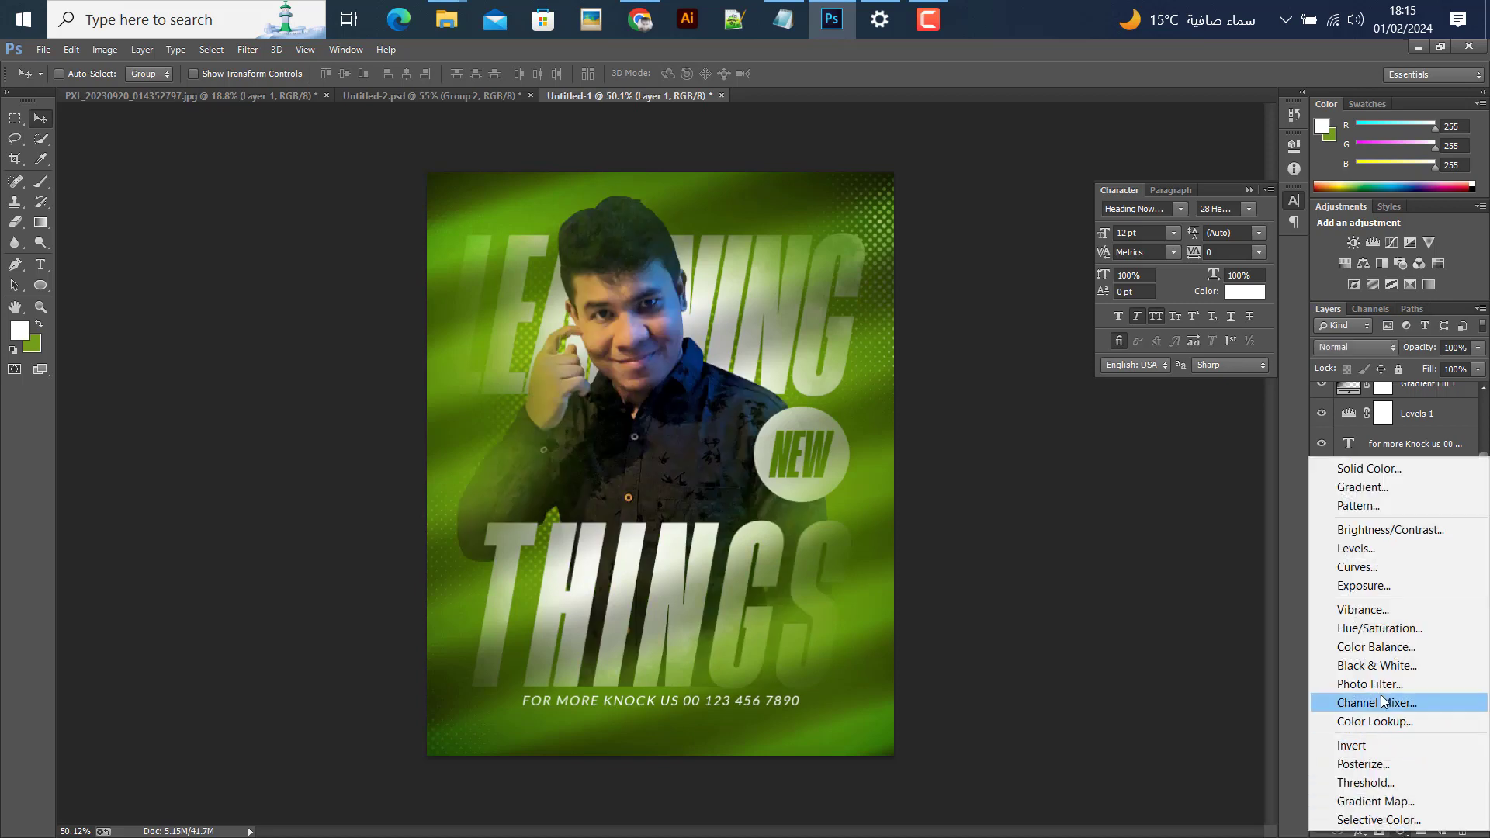
pyautogui.click(1374, 666)
pyautogui.click(1157, 398)
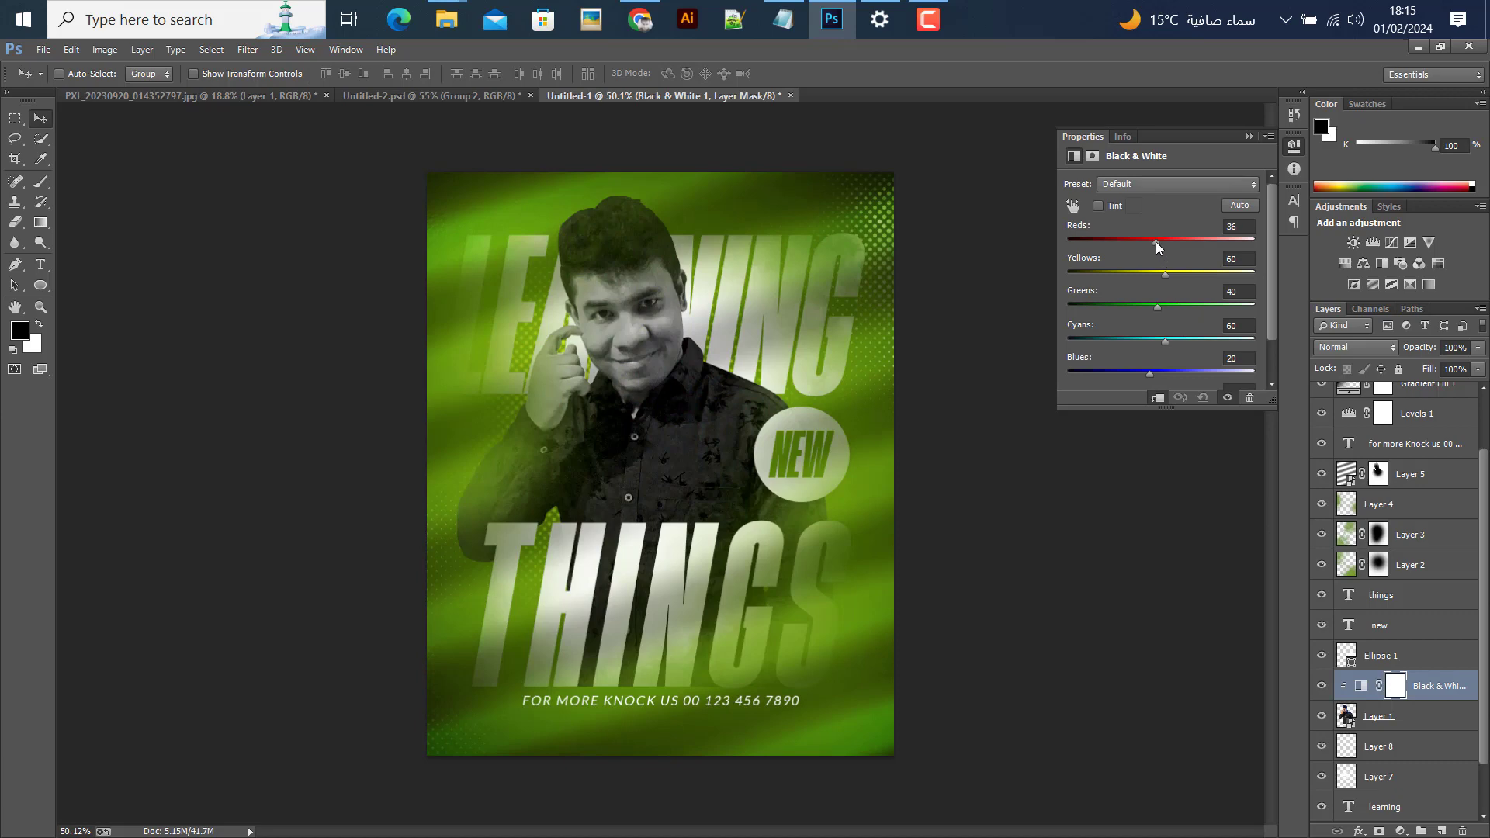
# - Set the portrait's Black & White adjustment to Reds 46, Cyans 81 and Blues 46
pyautogui.moveTo(1156, 242); pyautogui.dragTo(1161, 243)
pyautogui.moveTo(1166, 341); pyautogui.dragTo(1159, 374)
pyautogui.scroll(2, 520, 358)
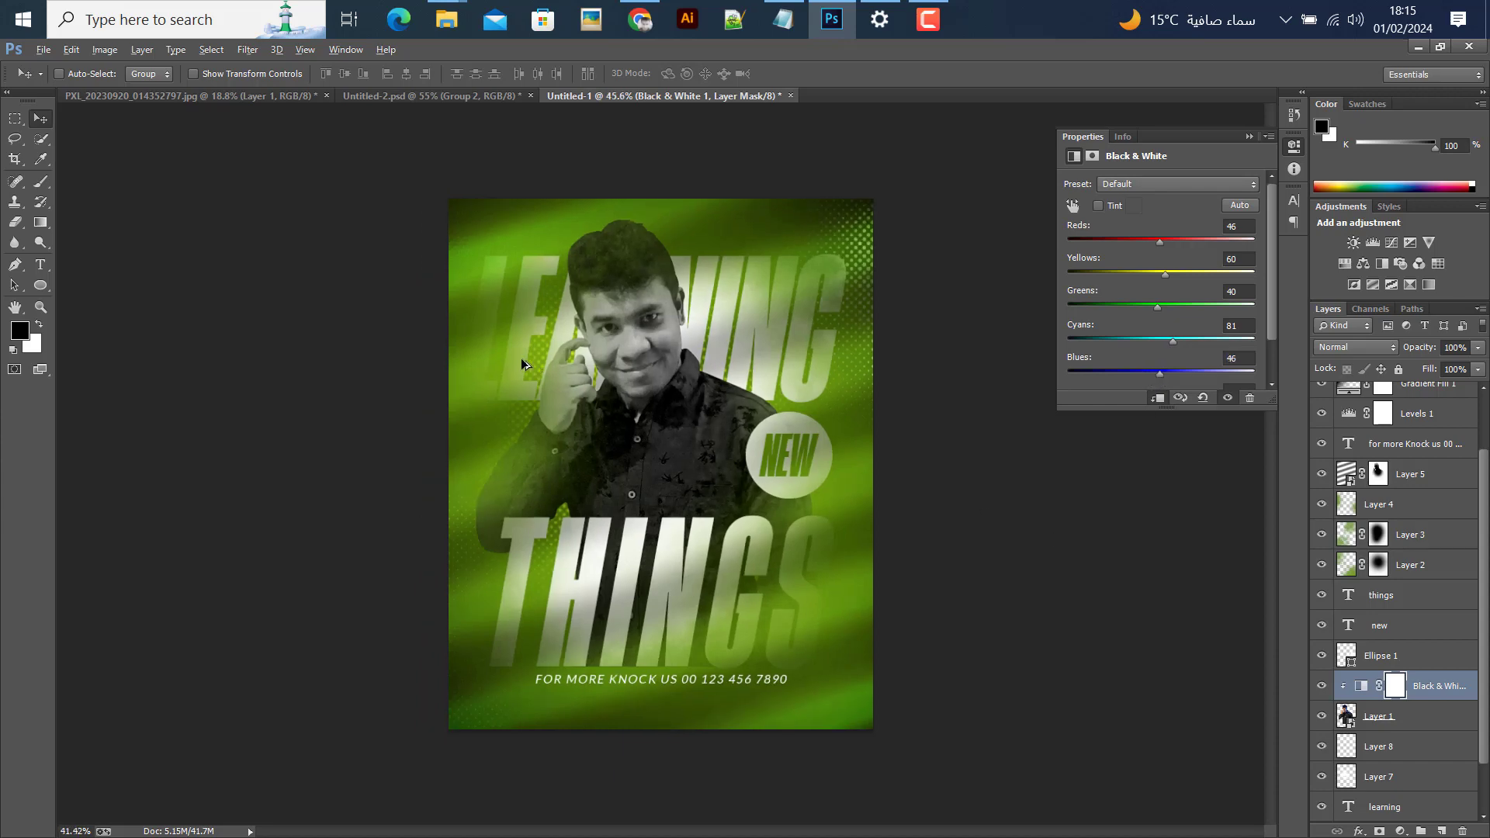
pyautogui.scroll(2, 533, 363)
pyautogui.scroll(-5, 532, 363)
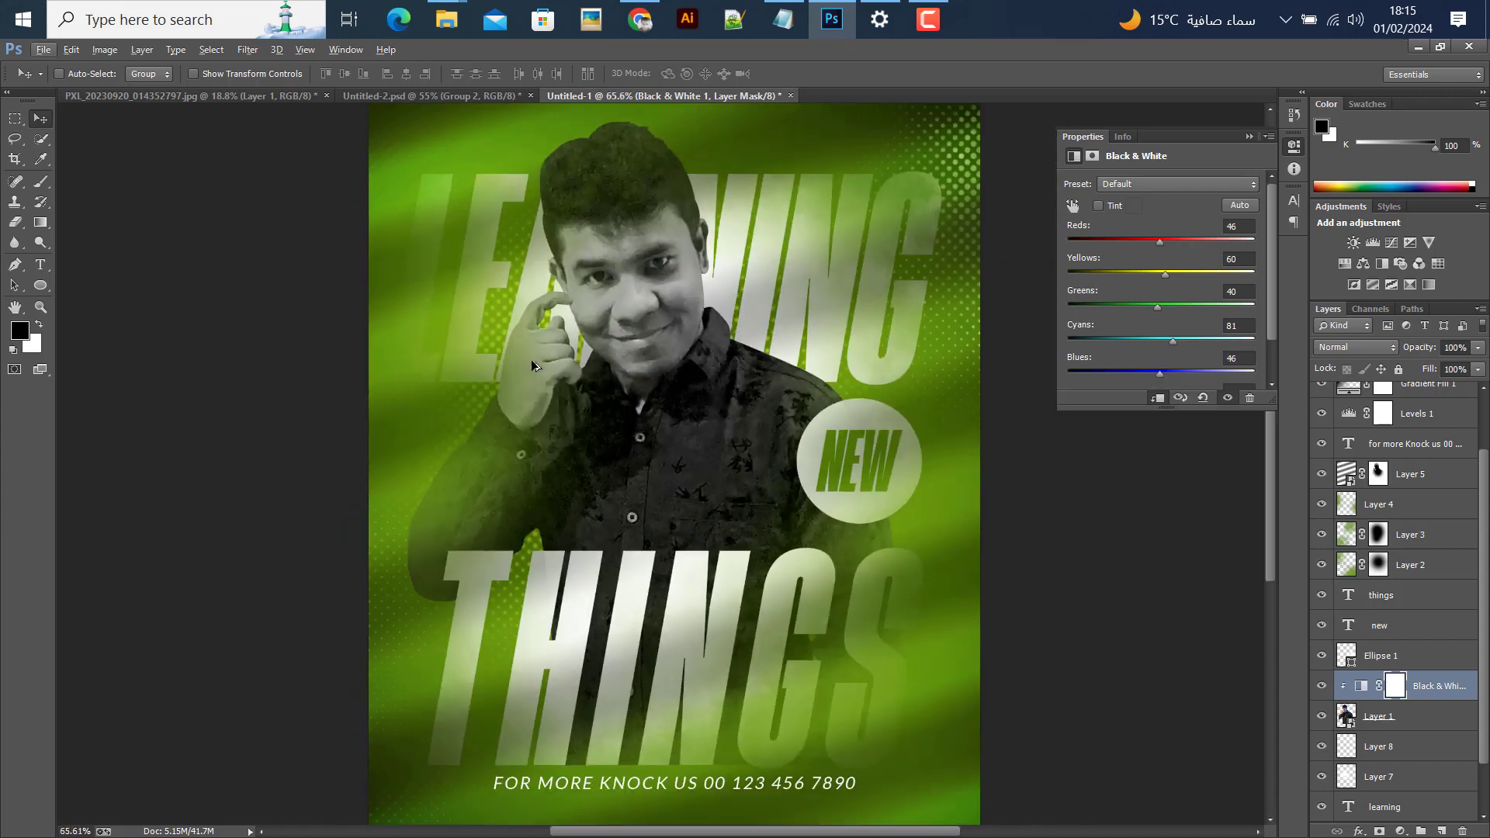